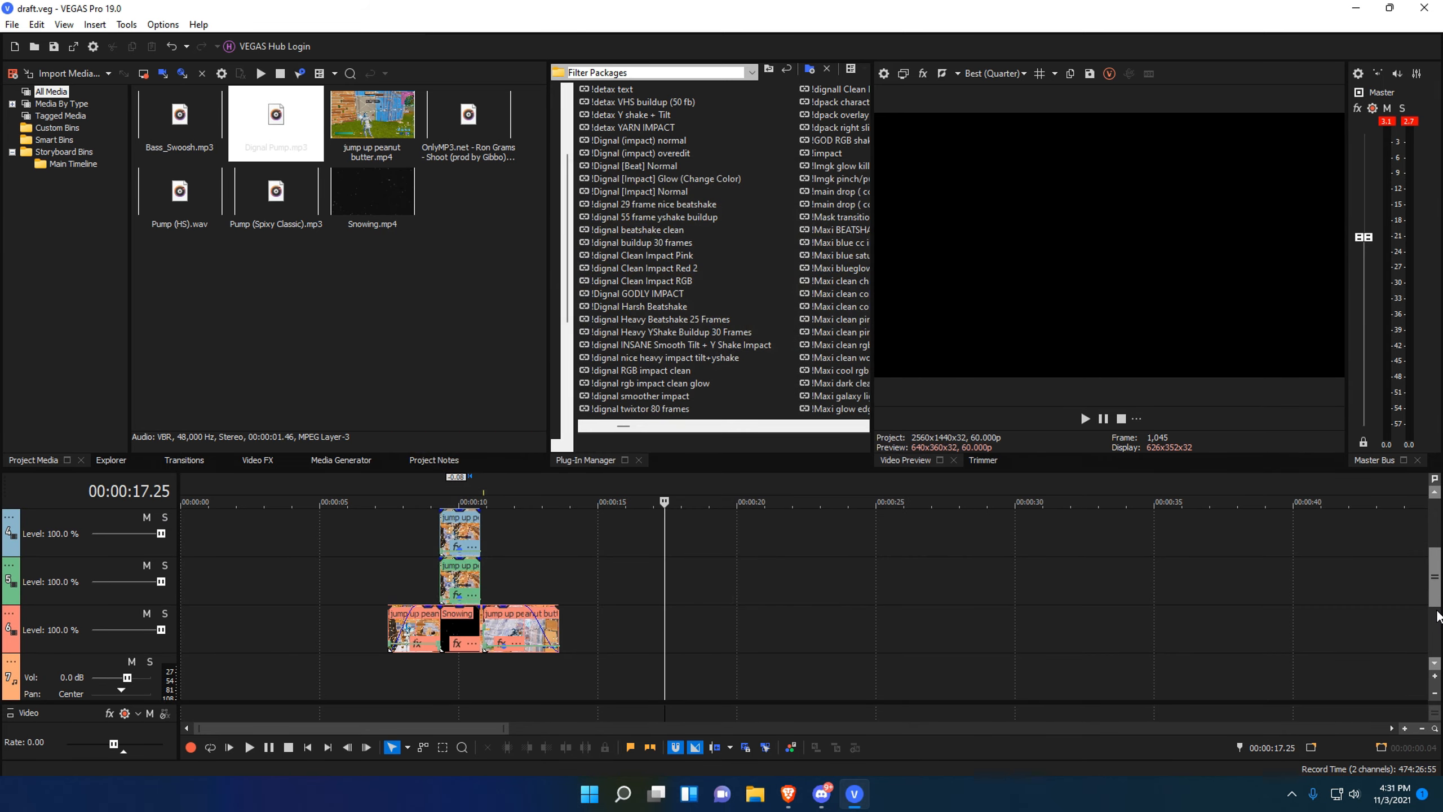
Place the play position exactly at 20 seconds on the second audio track.
scroll(1440, 617, up, 1)
scroll(1437, 568, up, 2)
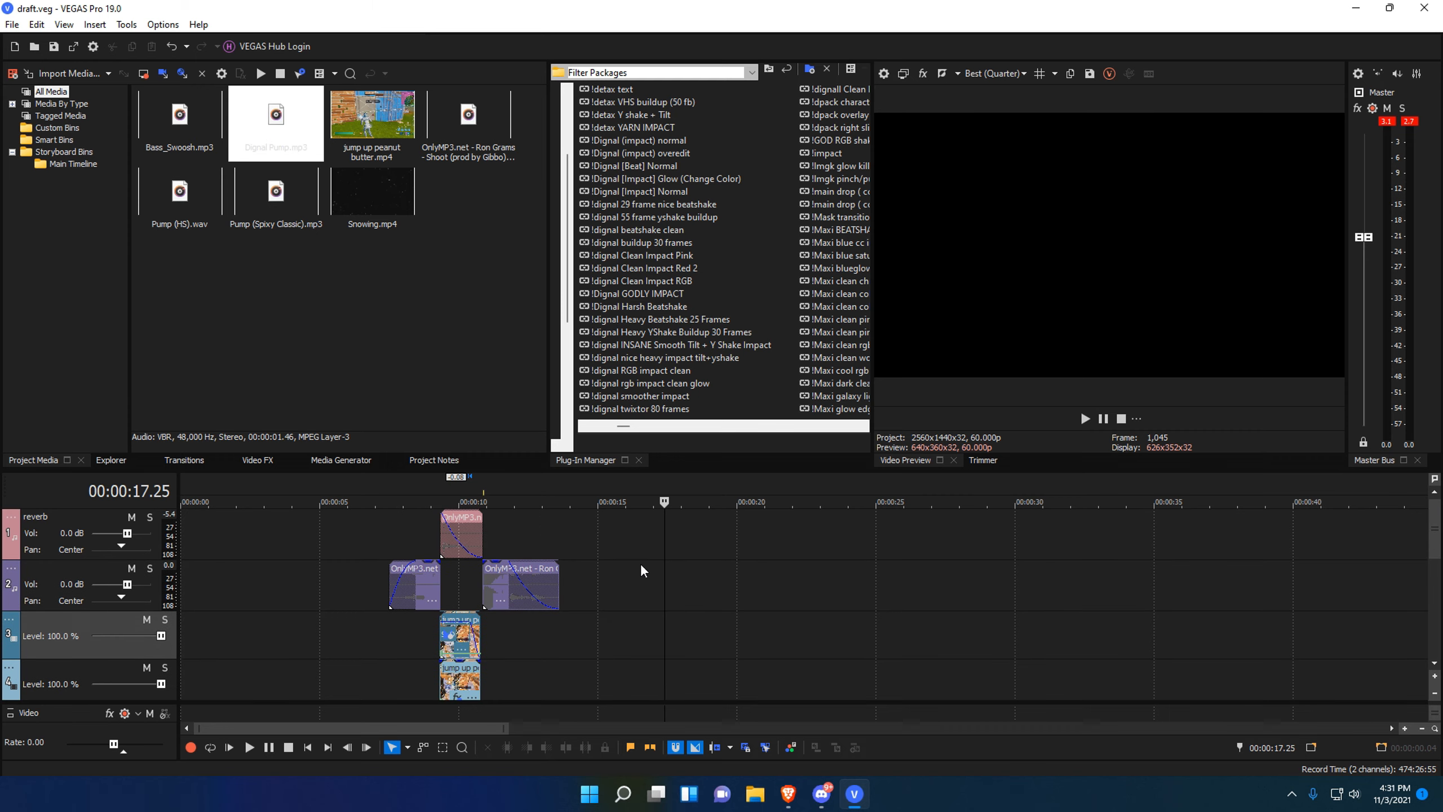
drag(674, 615, 744, 600)
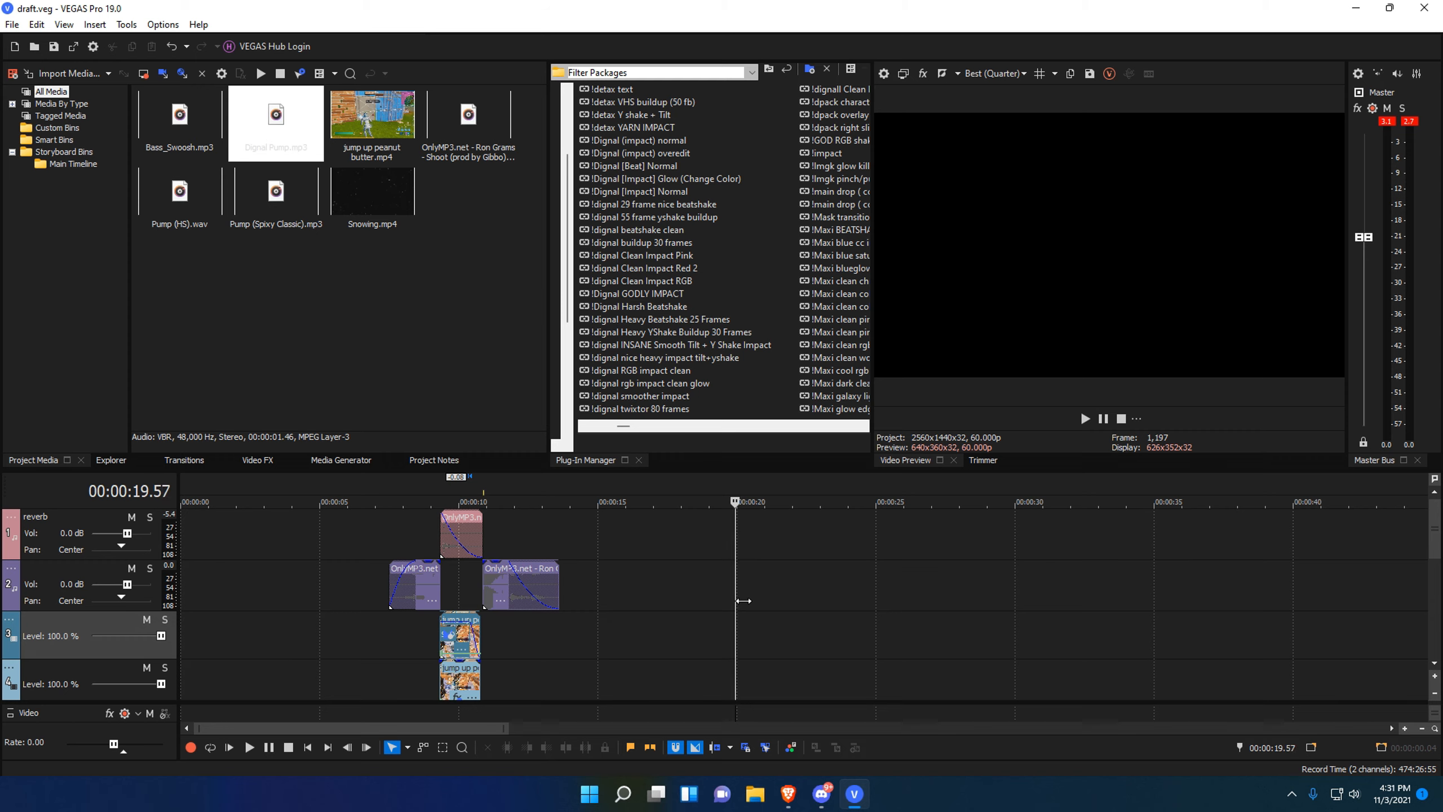
click(735, 592)
click(737, 592)
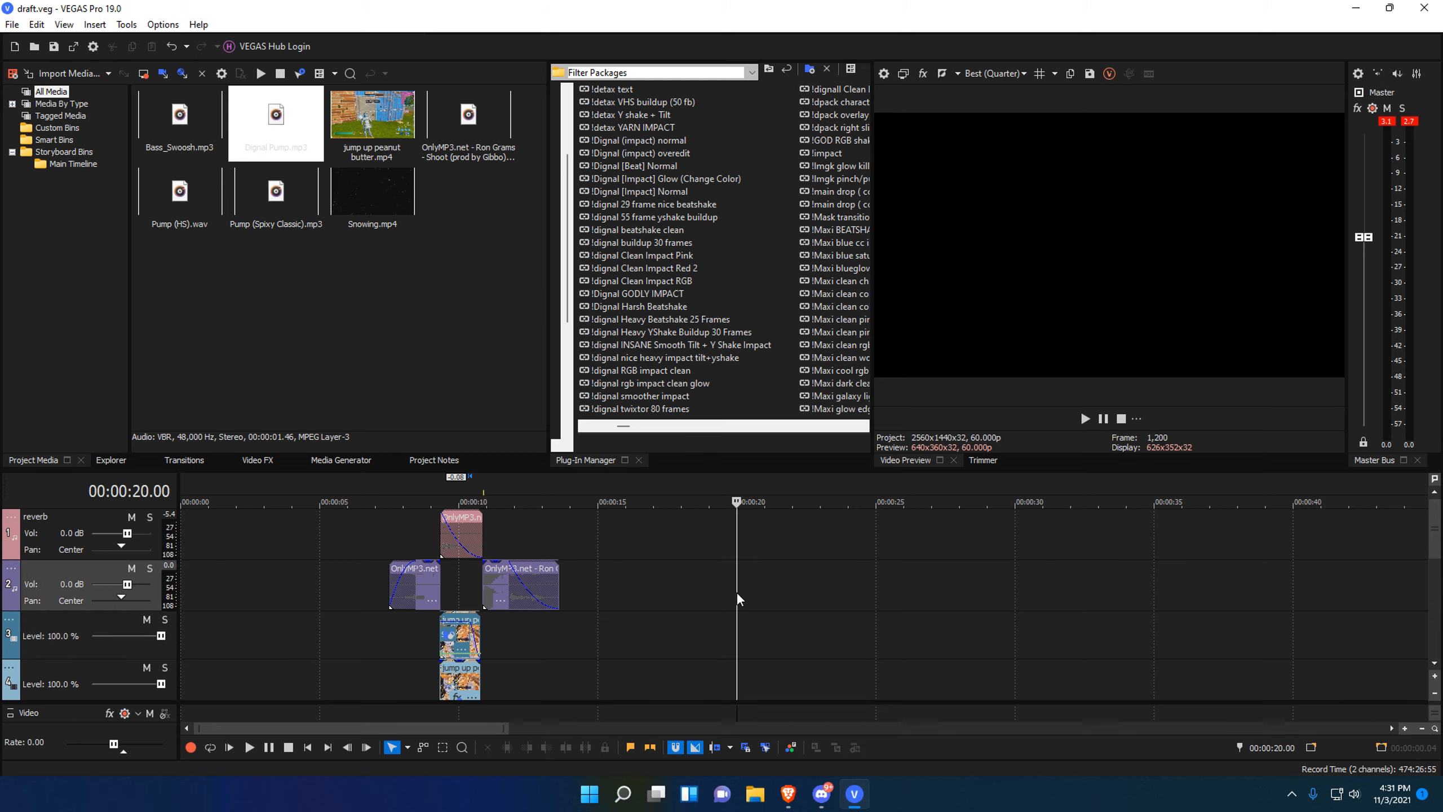
mouse_move(1433, 528)
mouse_down()
mouse_move(1433, 623)
mouse_move(1432, 541)
mouse_up()
Copy the three Shoot audio clips and paste them at the 20-second mark.
click(737, 584)
key(d)
key(d)
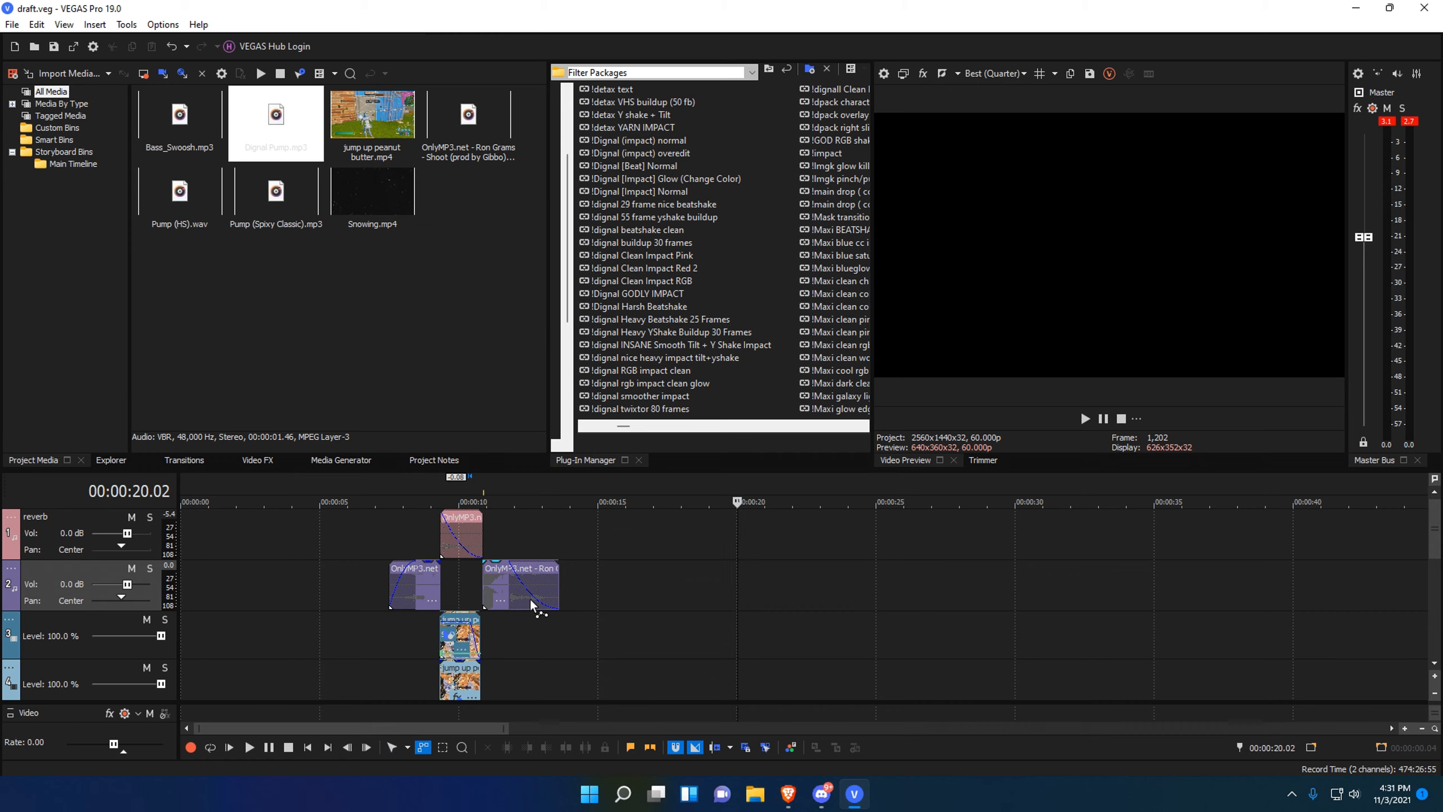
key(d)
drag(418, 562, 849, 597)
key(d)
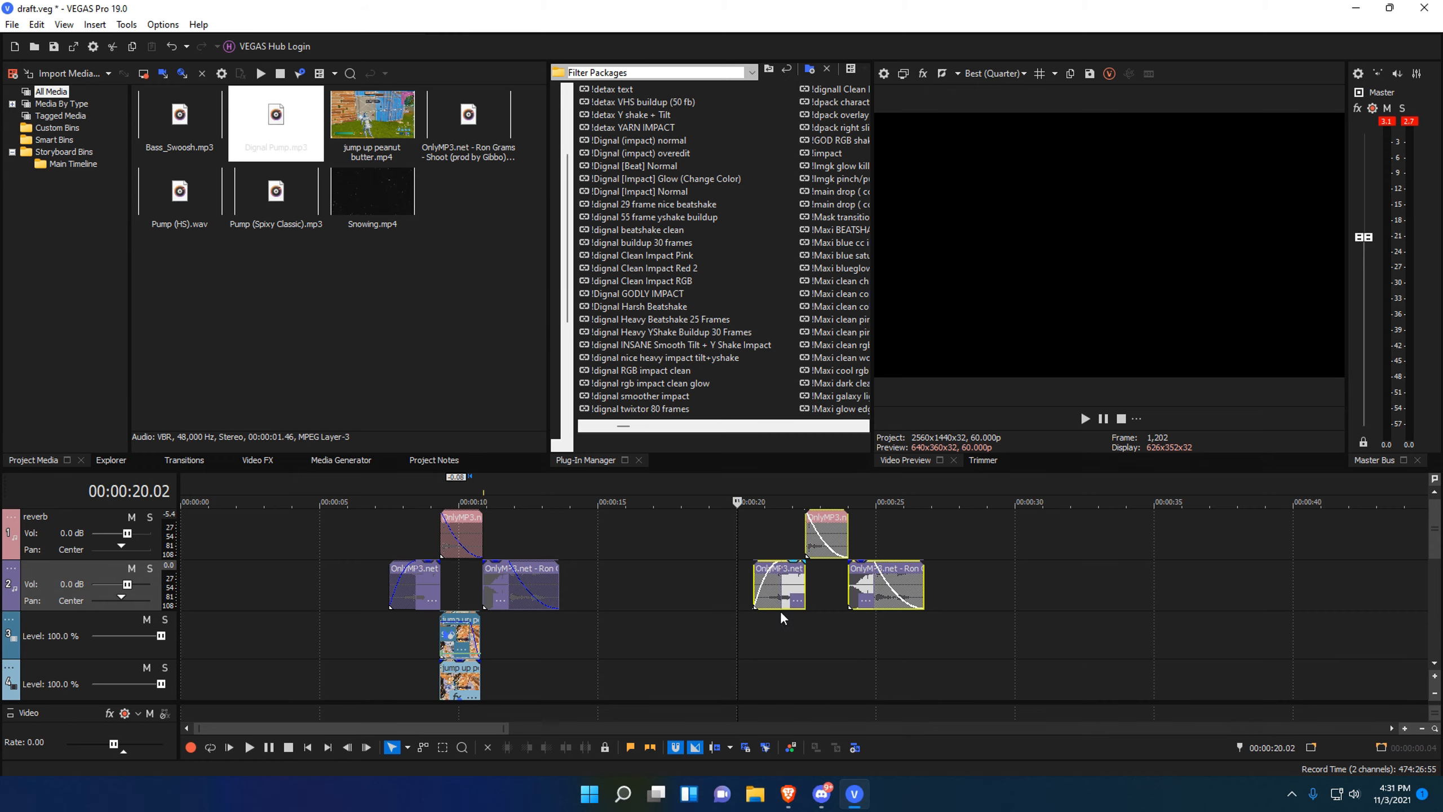
click(753, 637)
Inspect the pasted clips between 21 and 24 seconds, marking time ranges across them.
scroll(866, 645, up, 5)
click(833, 640)
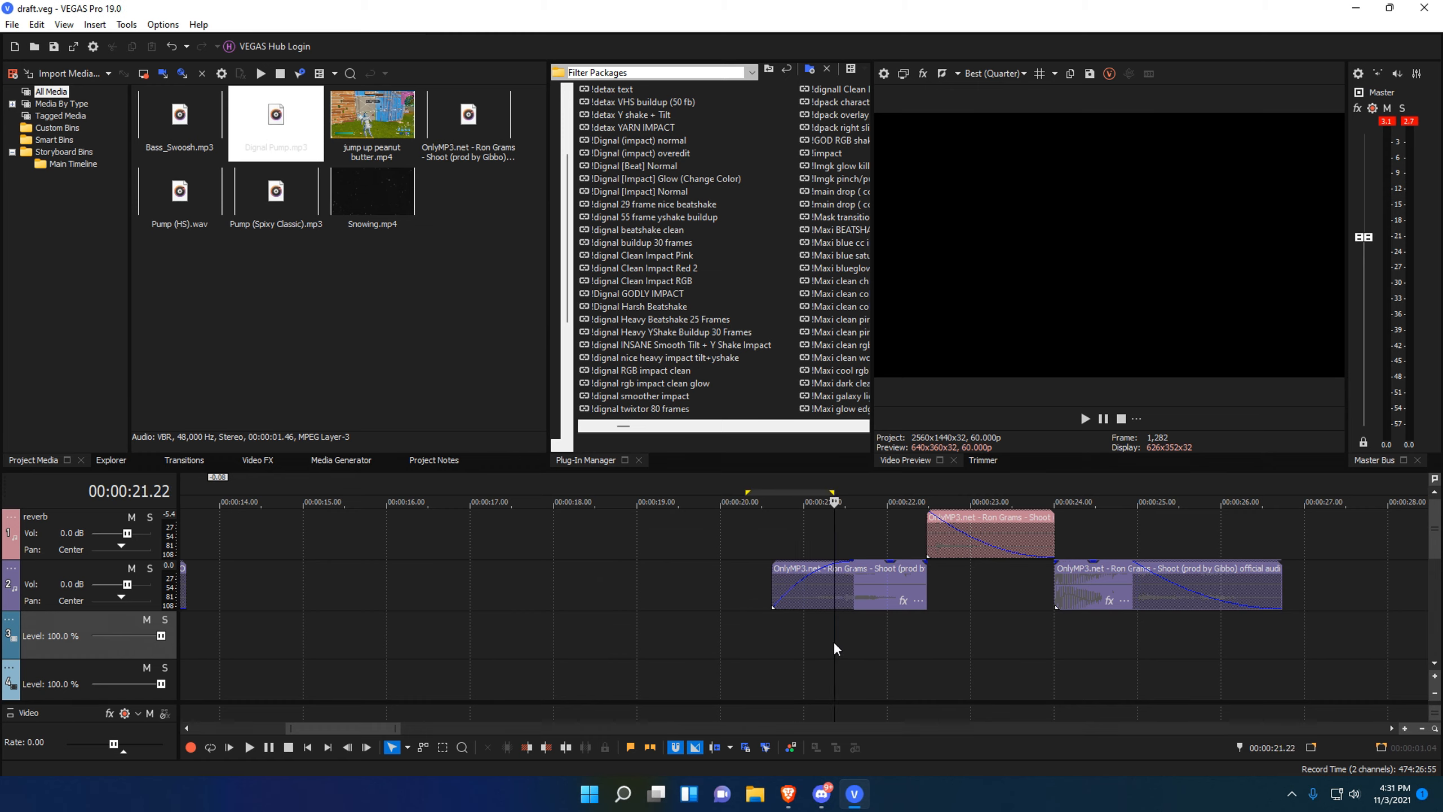
scroll(817, 645, down, 5)
click(805, 649)
drag(731, 653, 848, 652)
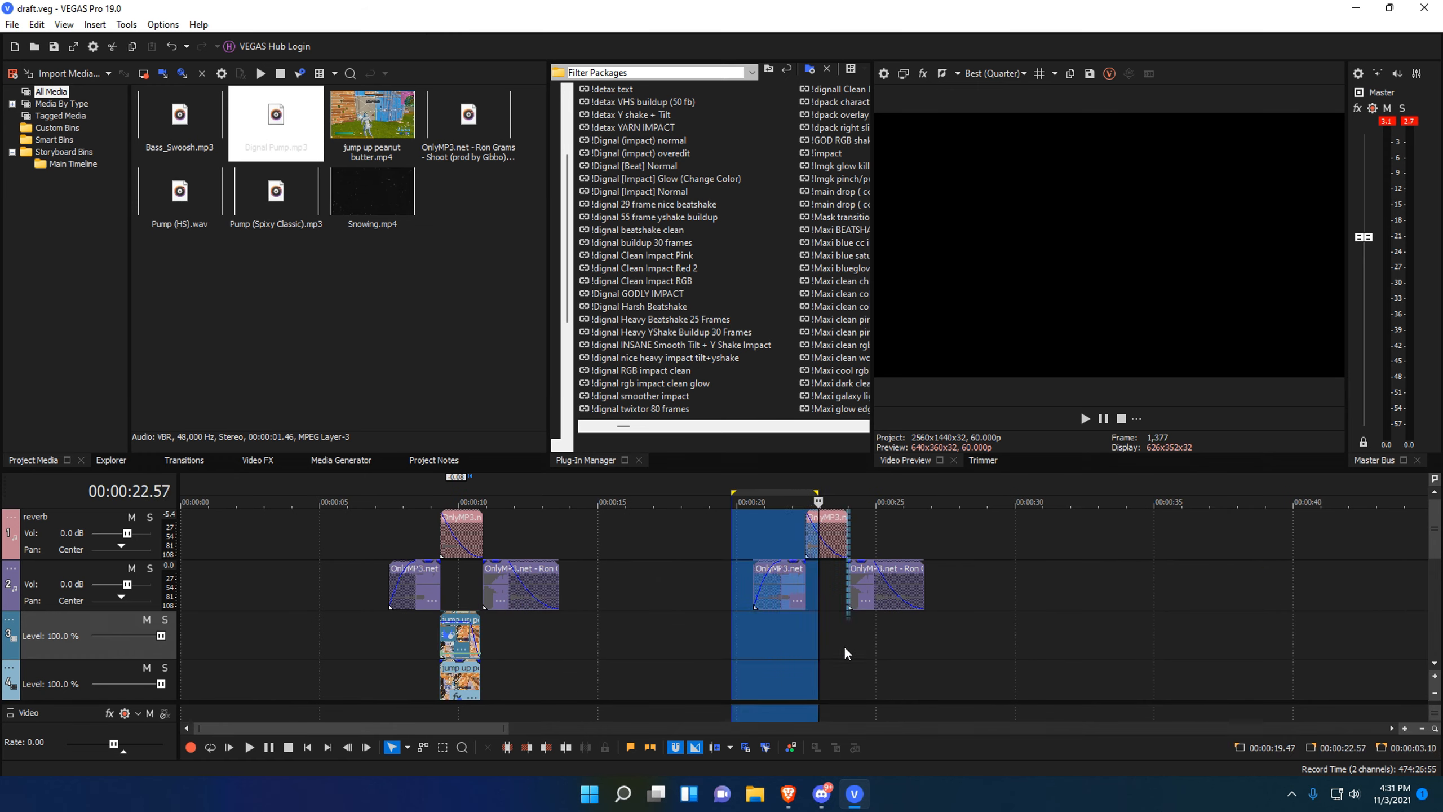
click(847, 652)
scroll(850, 648, up, 8)
click(793, 643)
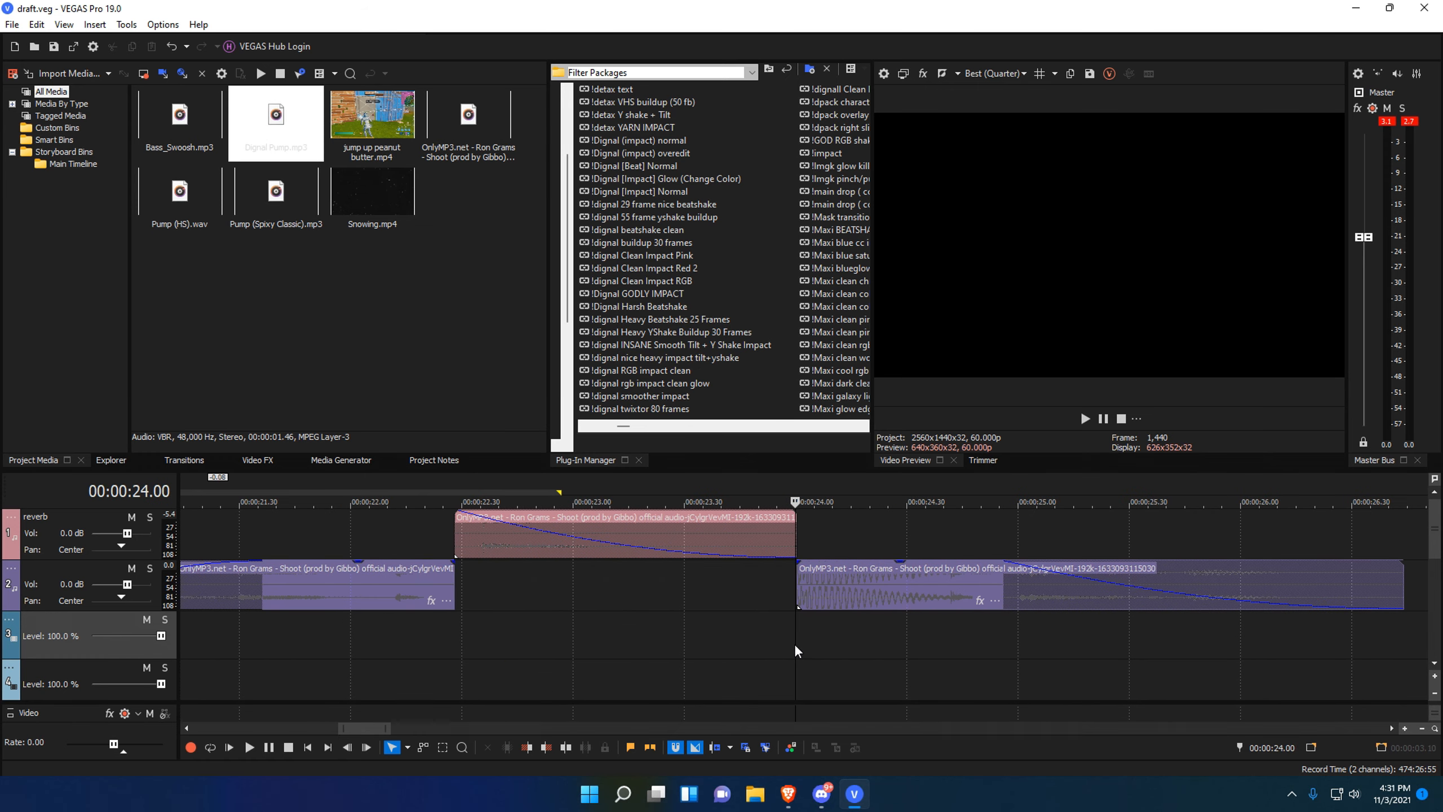
scroll(794, 643, up, 3)
scroll(806, 596, down, 4)
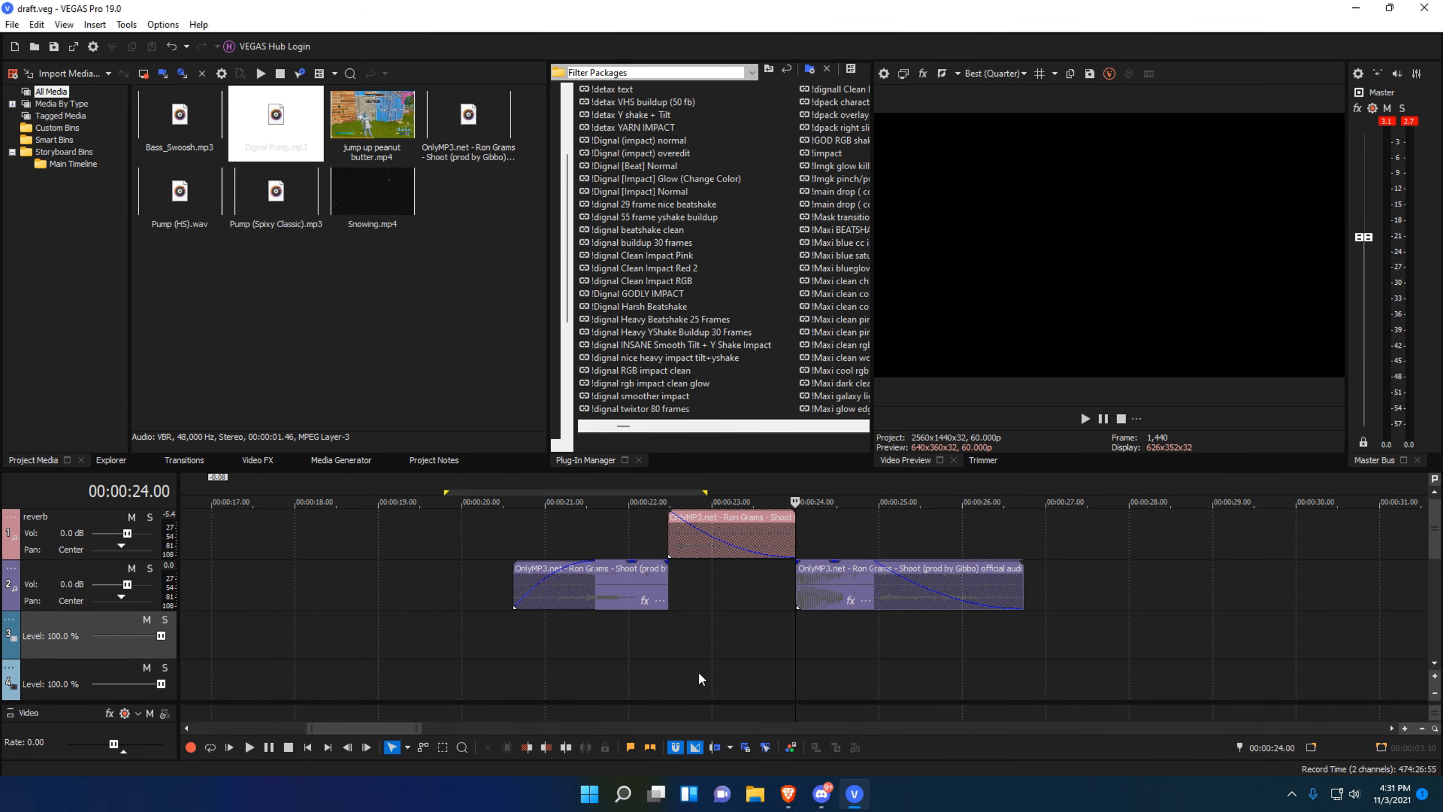
drag(668, 620, 795, 682)
Review the pink reverb clip's options and mark time ranges around its start.
click(676, 665)
drag(659, 663, 683, 661)
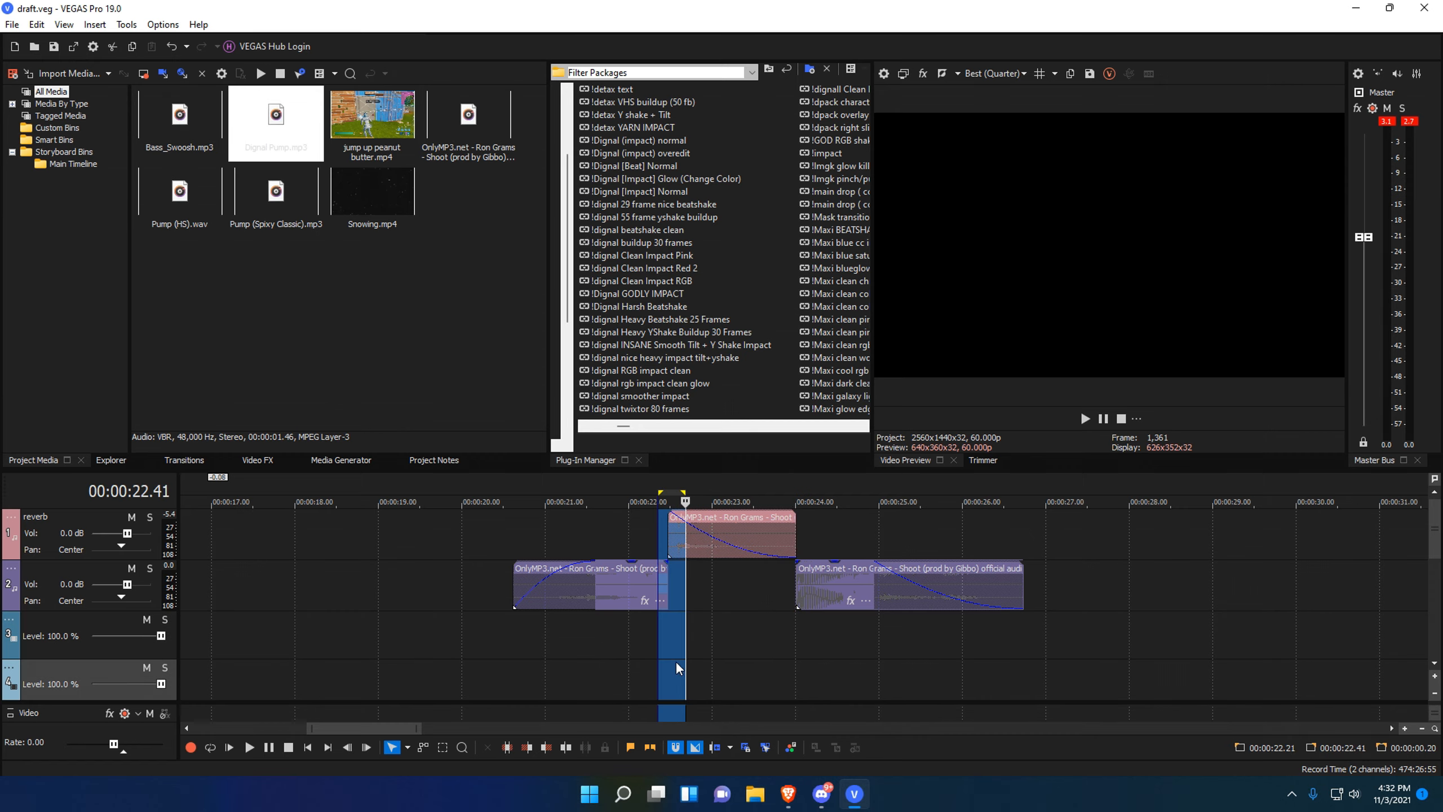
scroll(823, 597, up, 2)
right_click(843, 532)
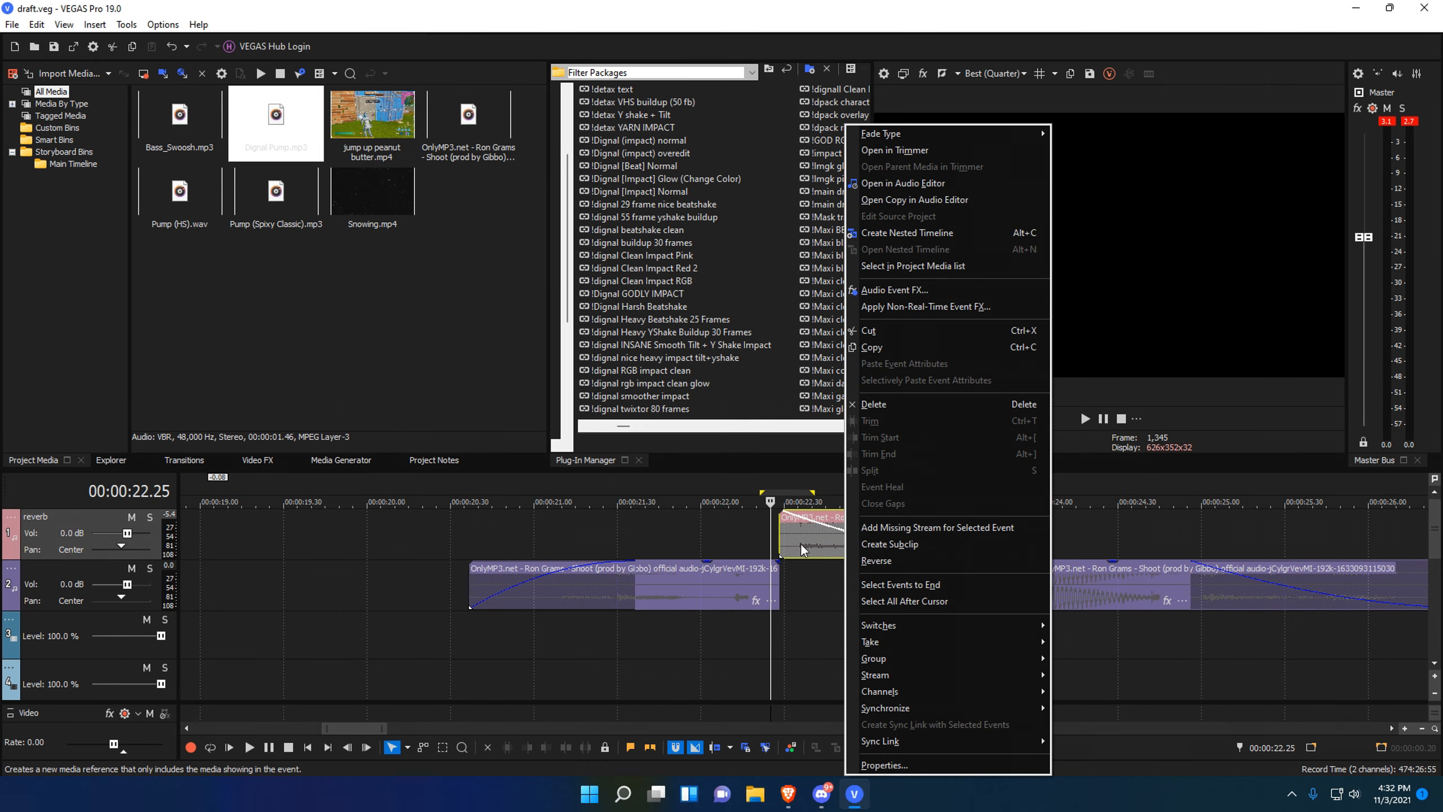
right_click(801, 540)
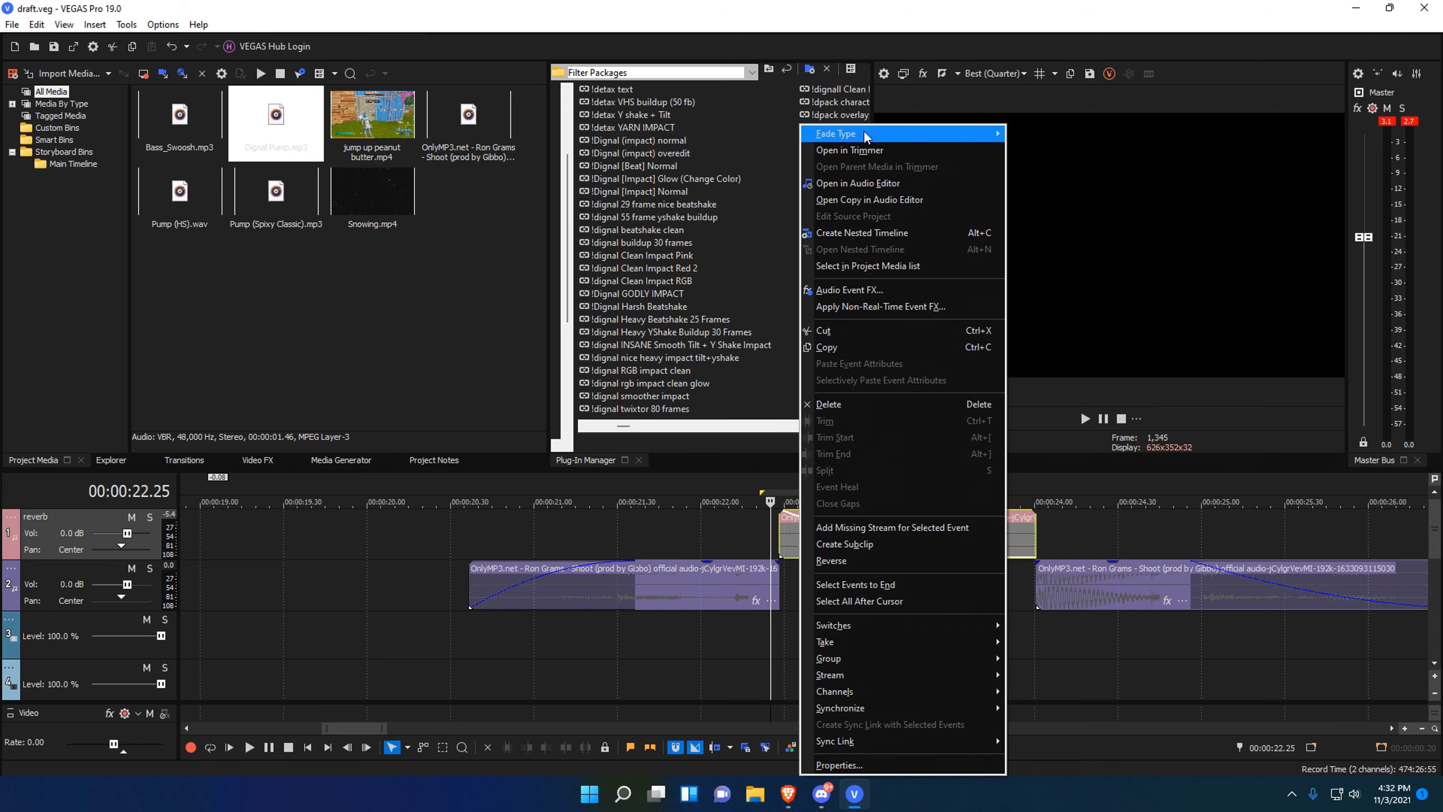
mouse_move(966, 133)
drag(710, 653, 938, 658)
click(780, 681)
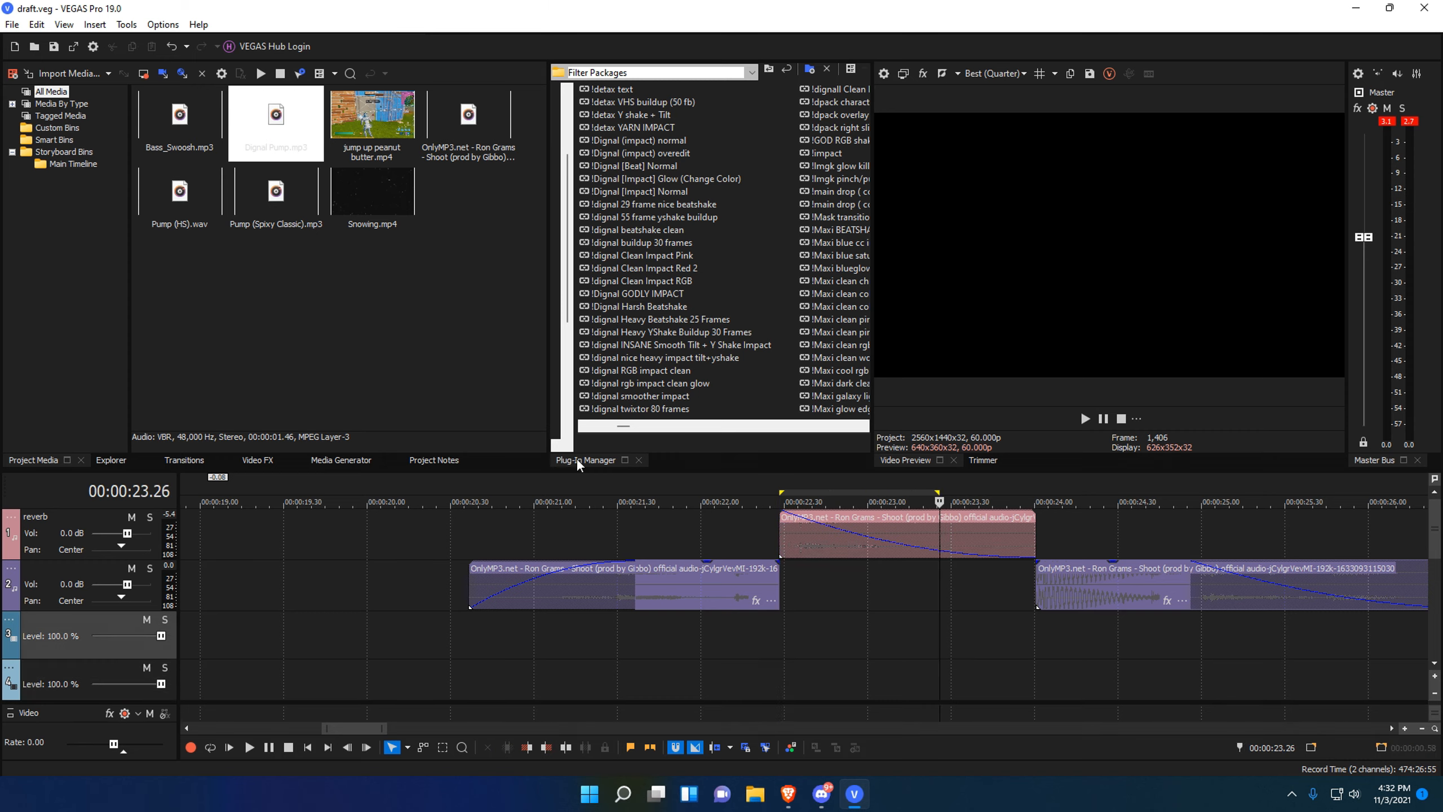
drag(810, 620, 908, 610)
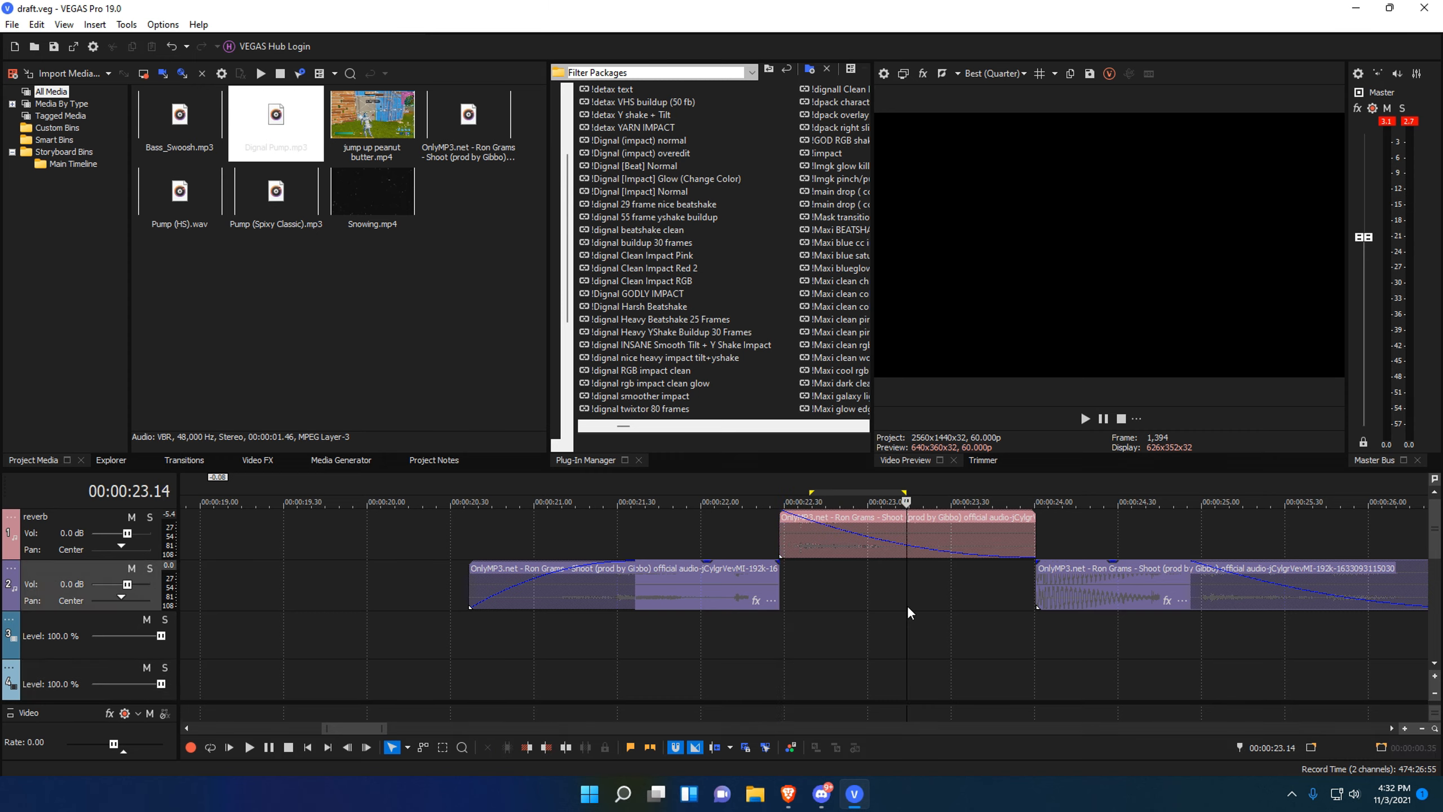
Keep the pink clip on the reverb track and remove the preceding second-track clip's fade-out.
click(848, 545)
mouse_move(853, 539)
mouse_down()
mouse_move(846, 591)
mouse_move(843, 537)
mouse_up()
click(797, 639)
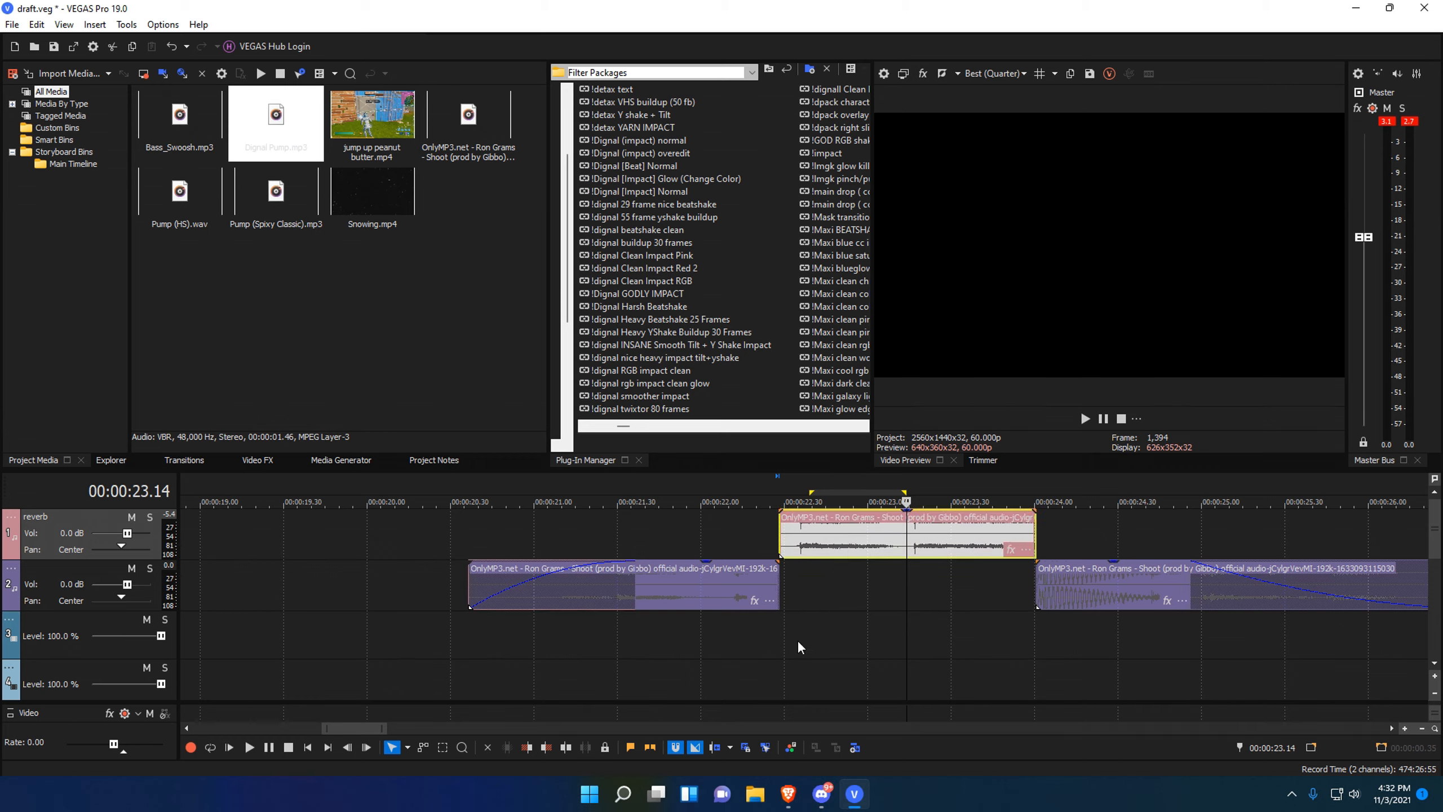
scroll(717, 613, up, 4)
scroll(800, 543, down, 2)
scroll(778, 612, up, 4)
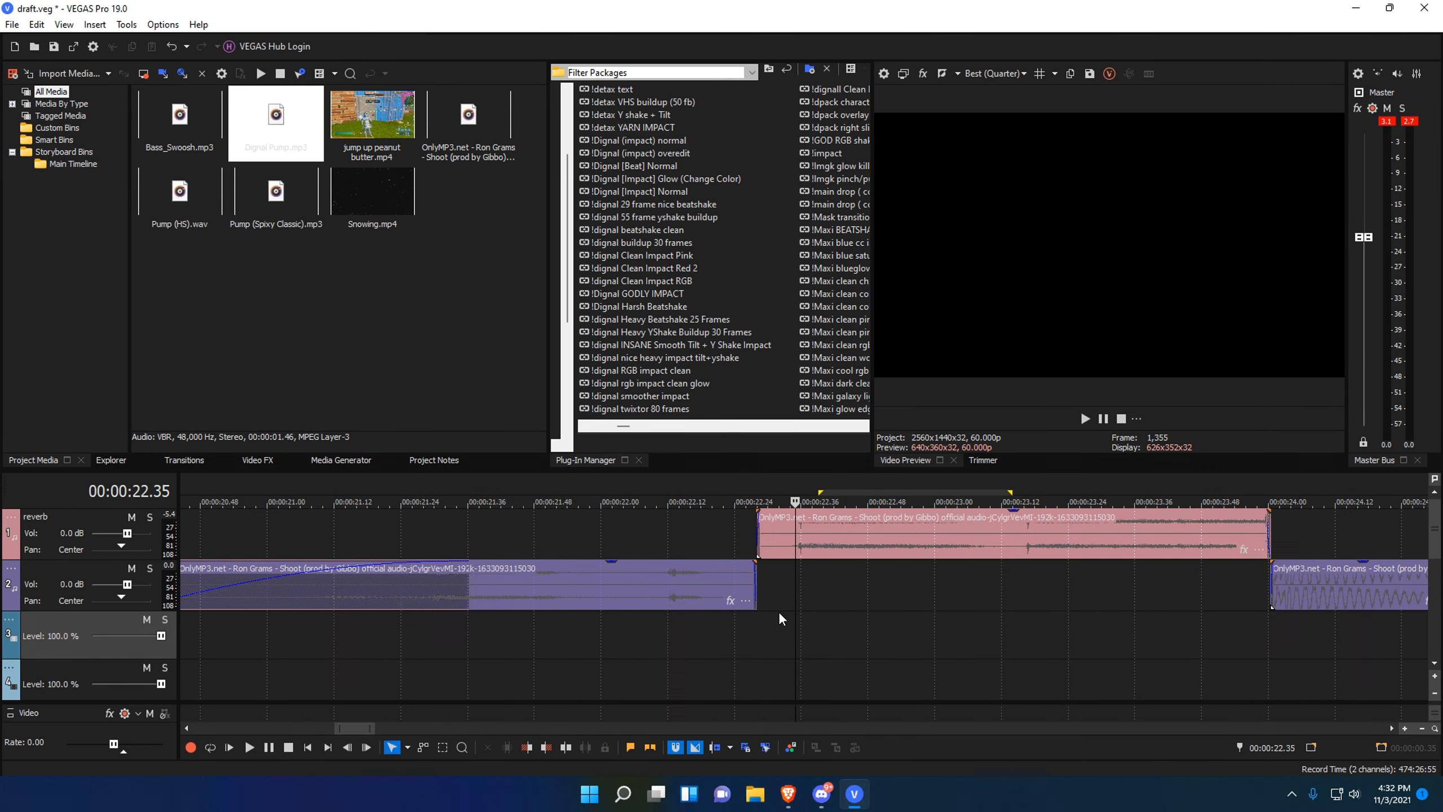
click(583, 589)
drag(583, 589, 594, 590)
drag(606, 538, 589, 538)
scroll(1009, 639, down, 5)
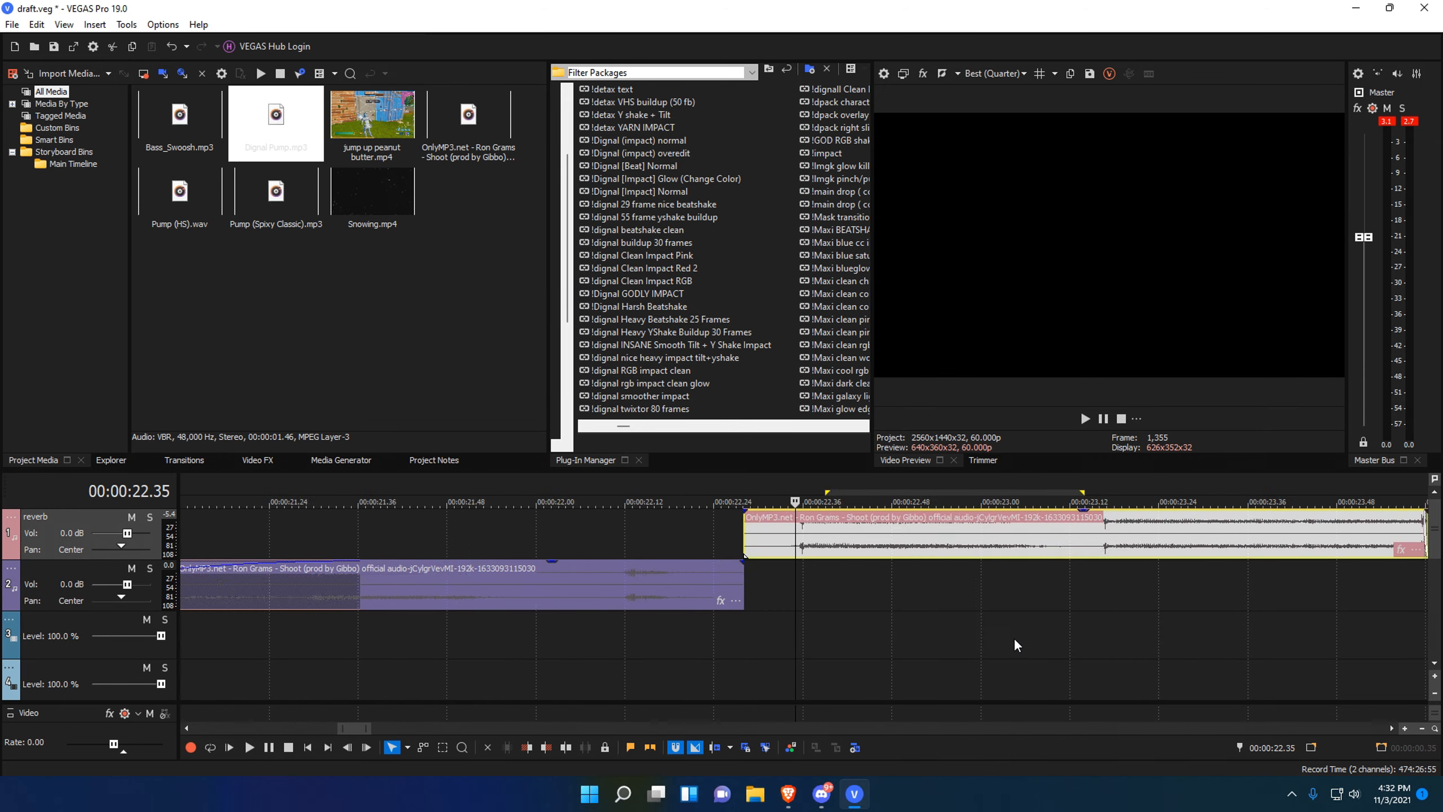
Remove the following clip's fade-in, stretch the pink clip's fade-out across its length, and save.
click(1253, 629)
scroll(1253, 629, up, 5)
drag(886, 594, 867, 594)
click(558, 628)
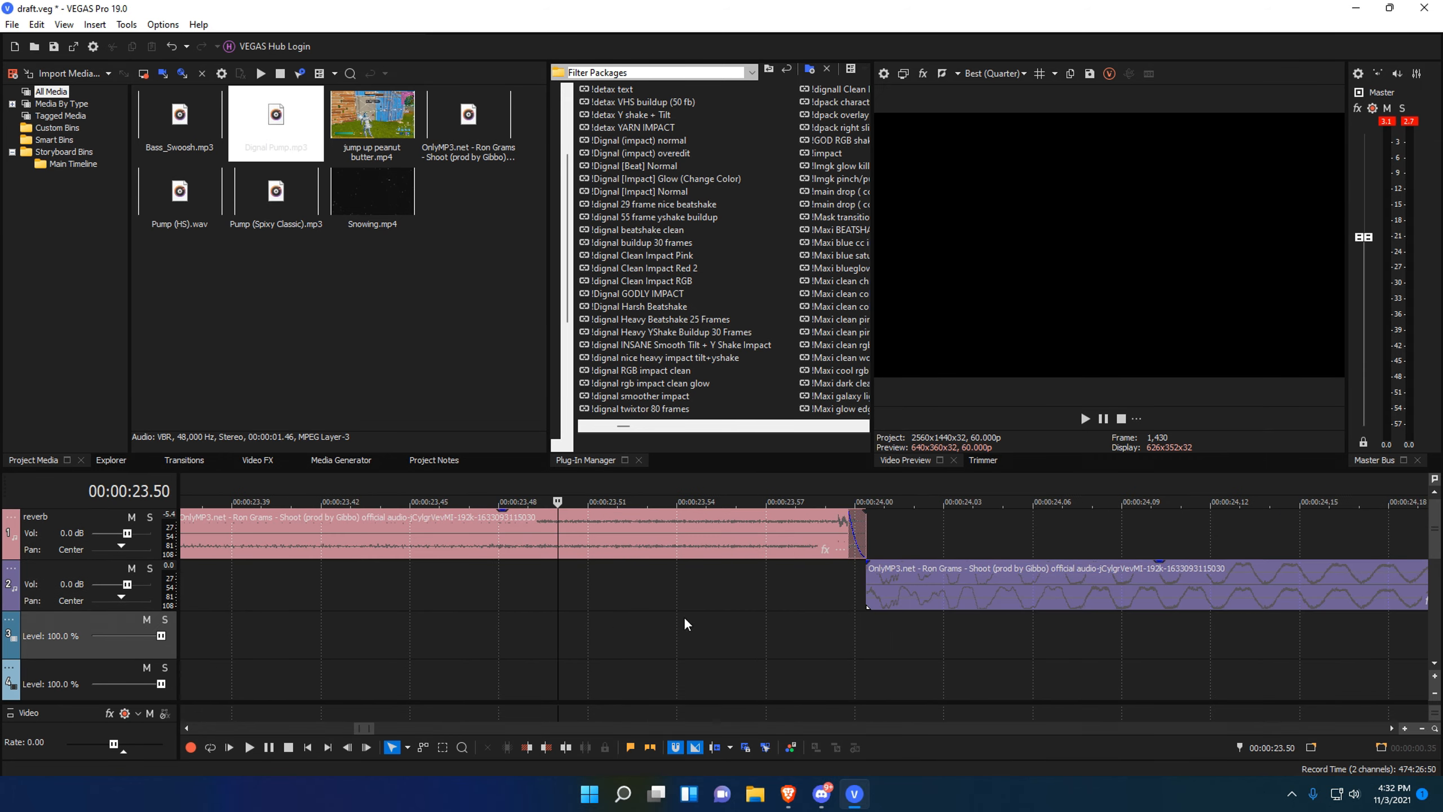
scroll(654, 625, down, 4)
drag(868, 535, 105, 563)
scroll(667, 594, down, 5)
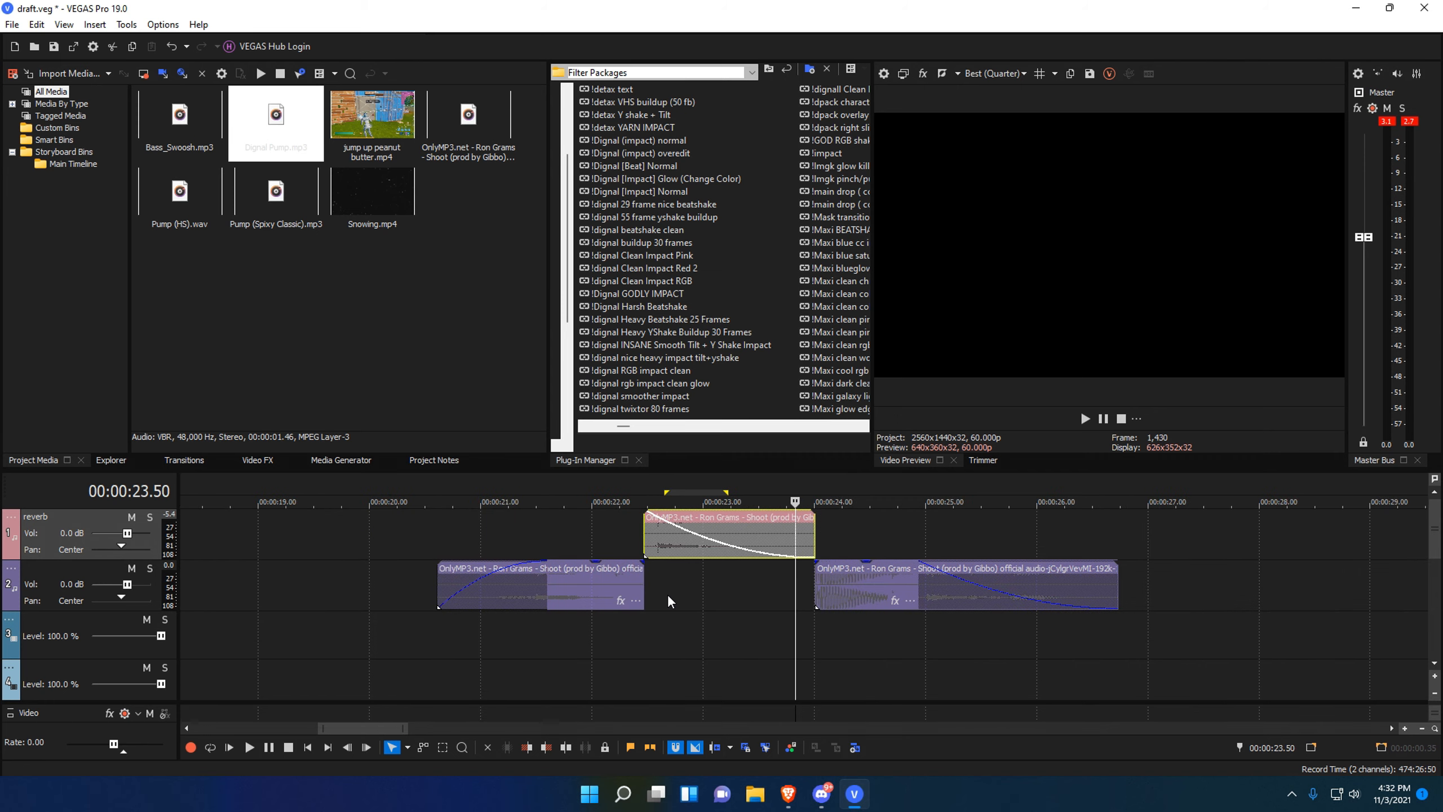
click(668, 594)
key(ctrl+s)
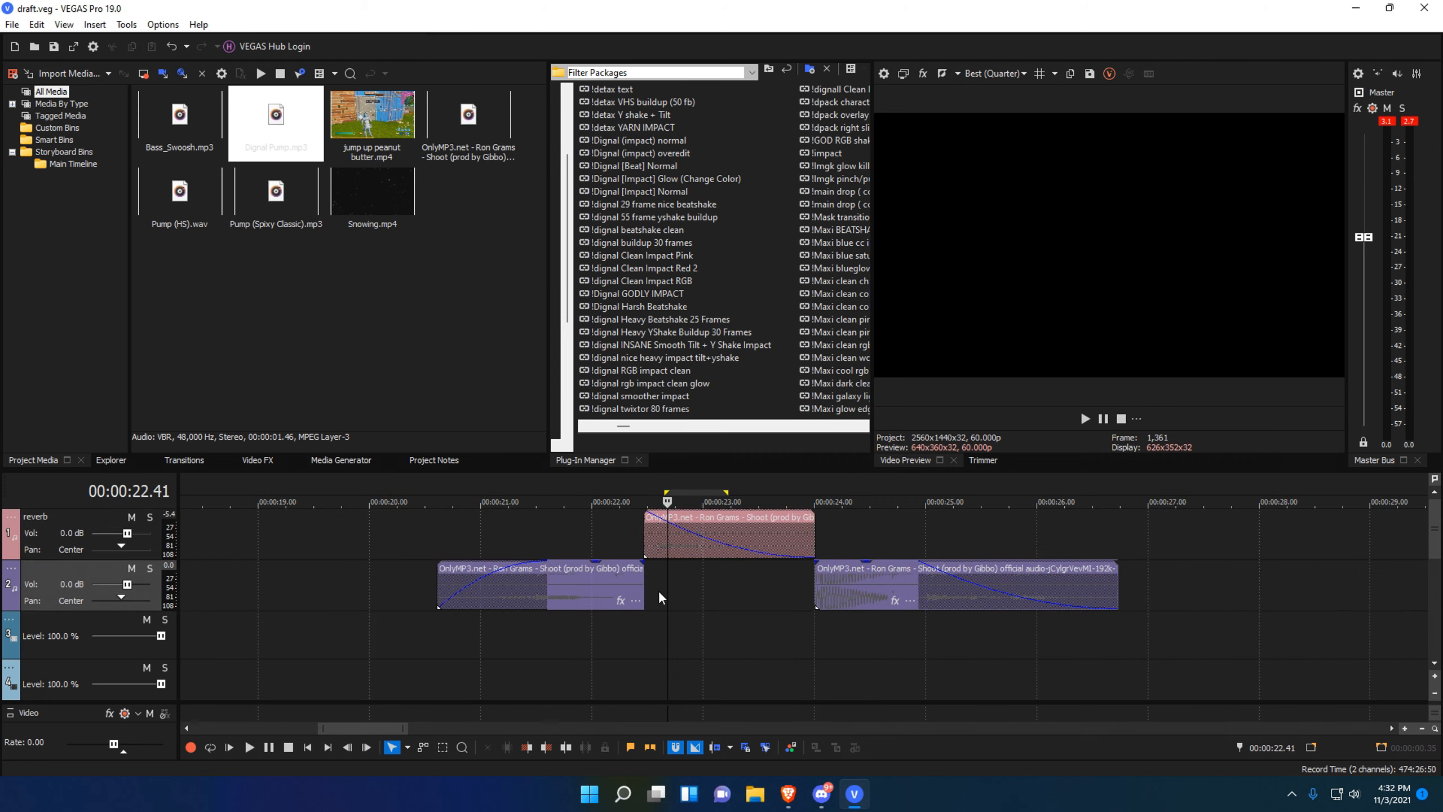
click(9, 518)
Apply the [Sys] Cathedral preset to the reverb track's Reverb effect.
click(31, 604)
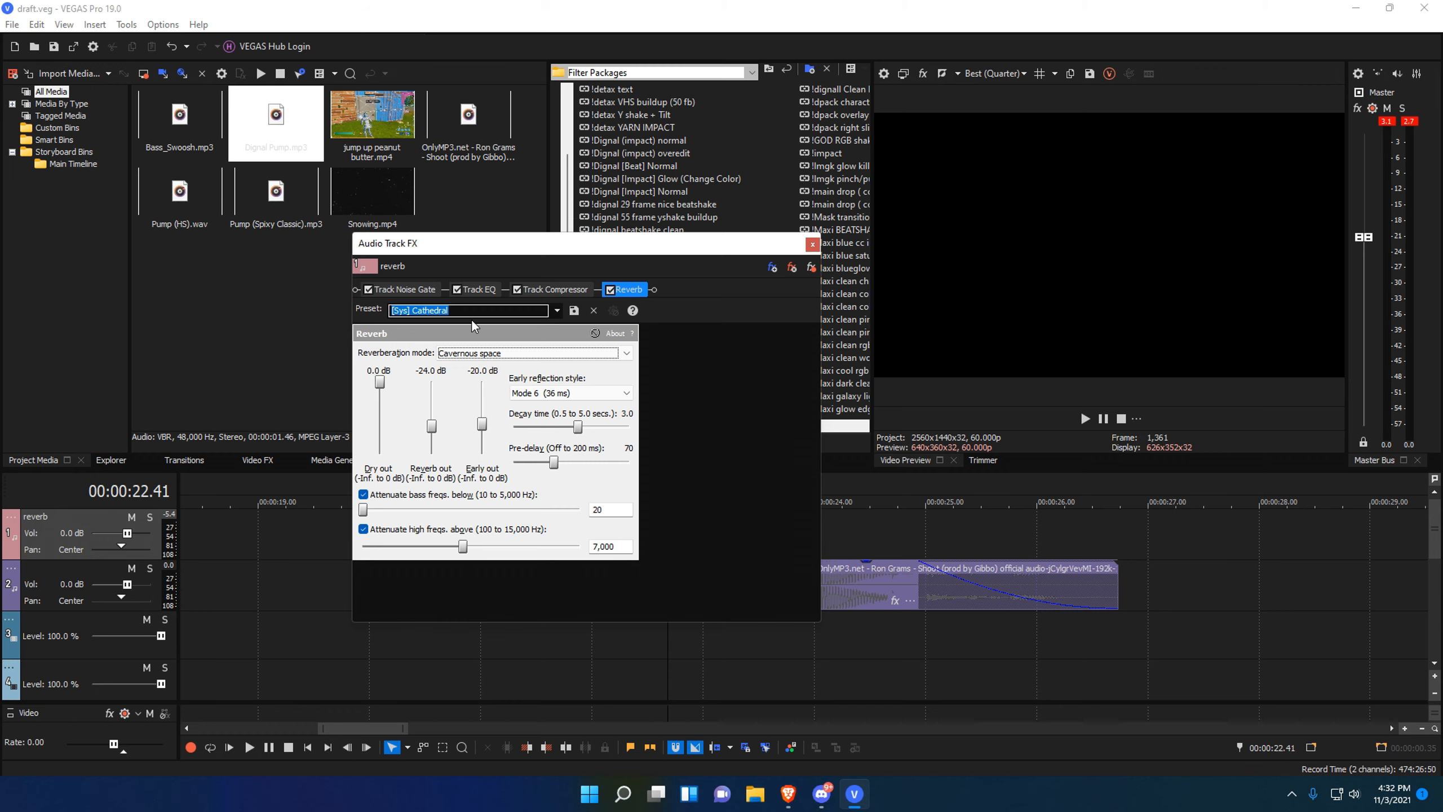
click(544, 307)
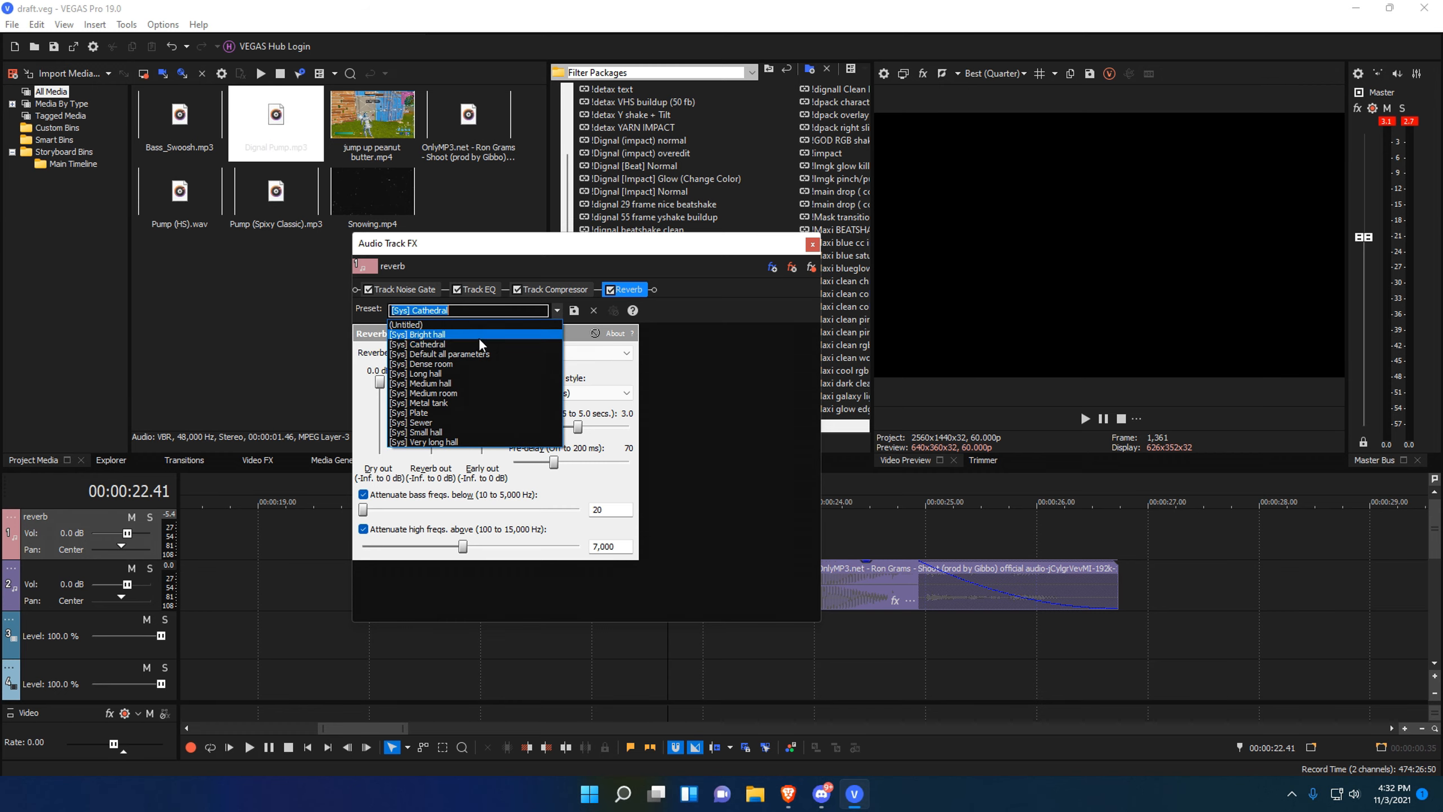
click(416, 344)
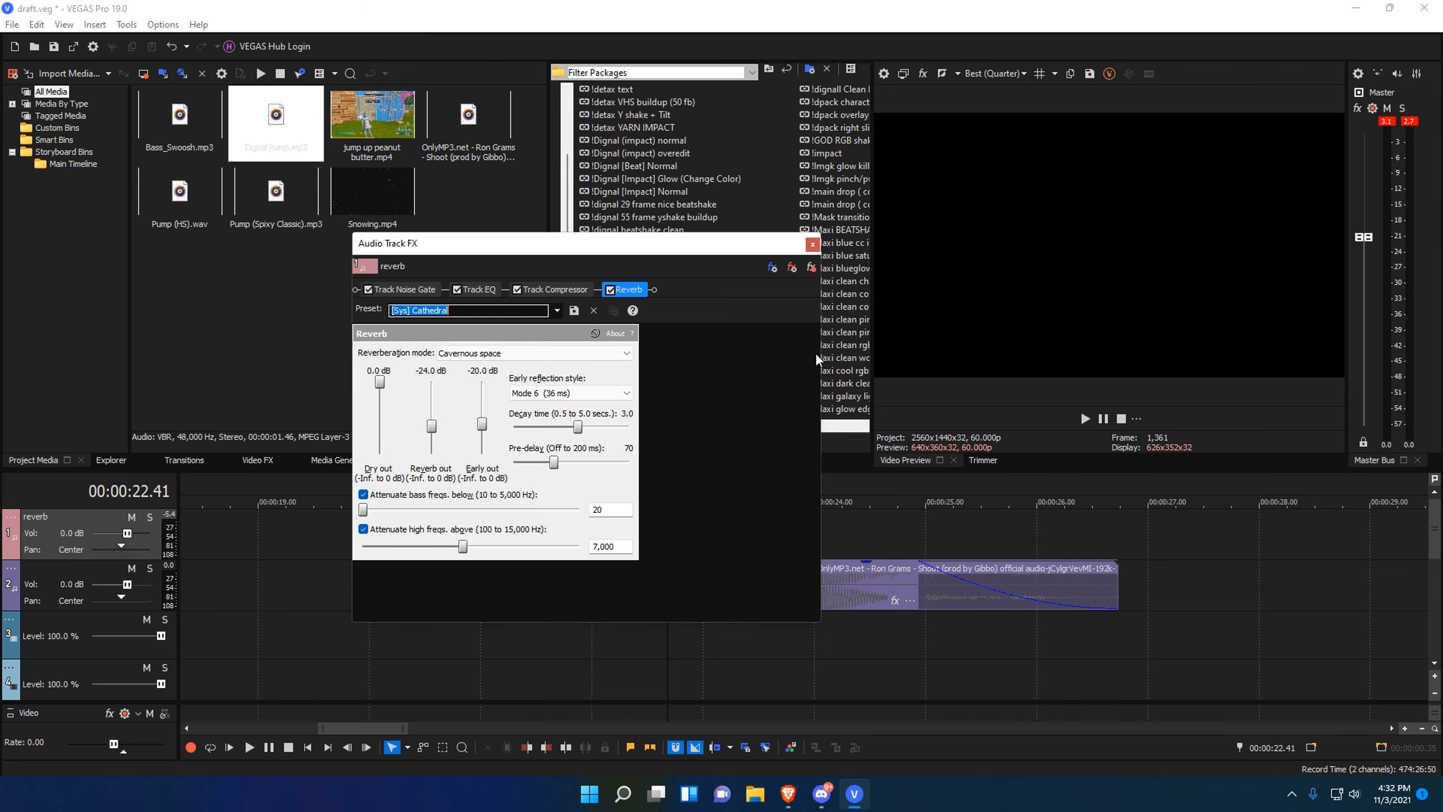
click(811, 244)
drag(645, 658, 813, 636)
Place a copy of the jump up peanut butter clip at 24 seconds and add a velocity envelope.
click(812, 634)
scroll(846, 631, up, 3)
scroll(1438, 573, down, 1)
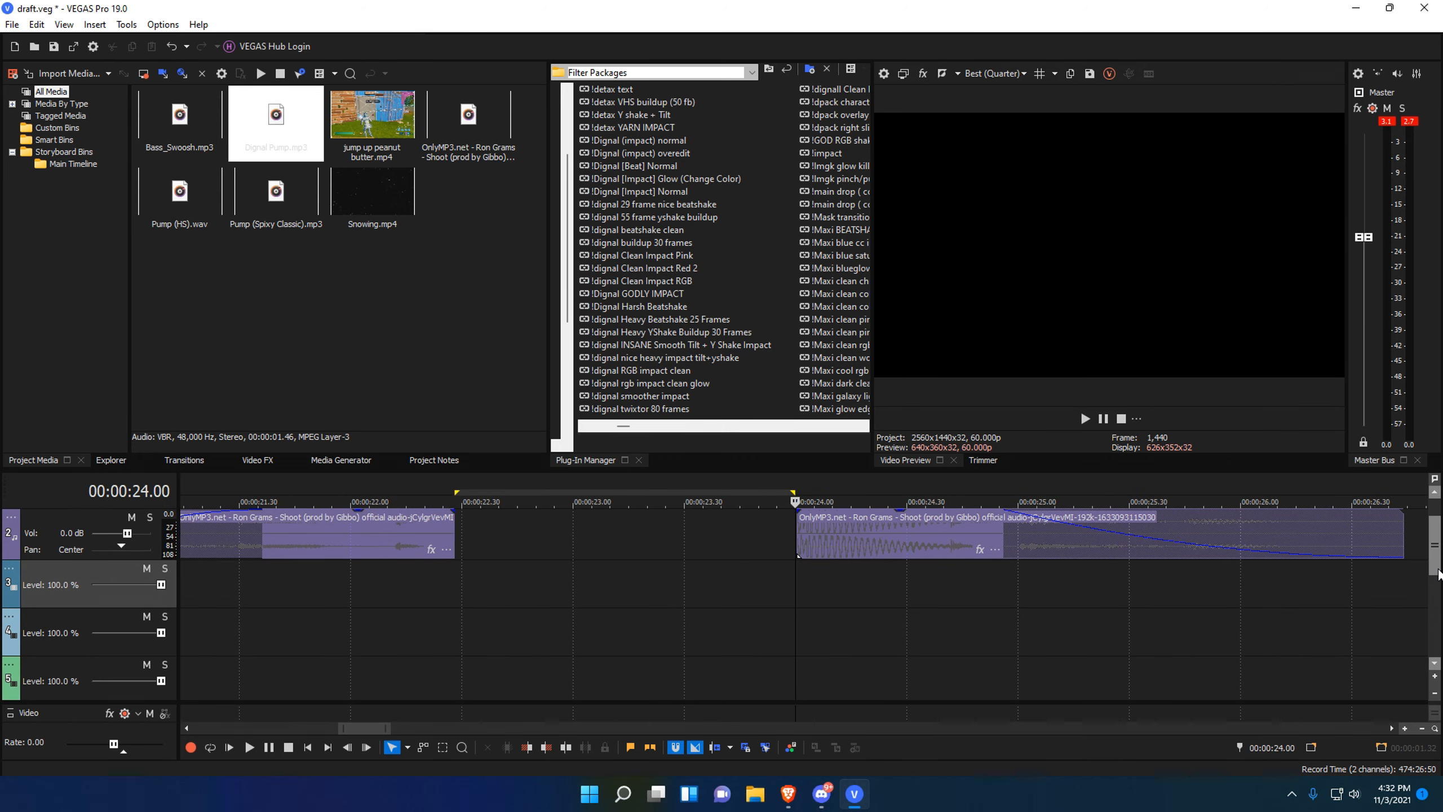
scroll(787, 617, down, 6)
scroll(806, 625, down, 2)
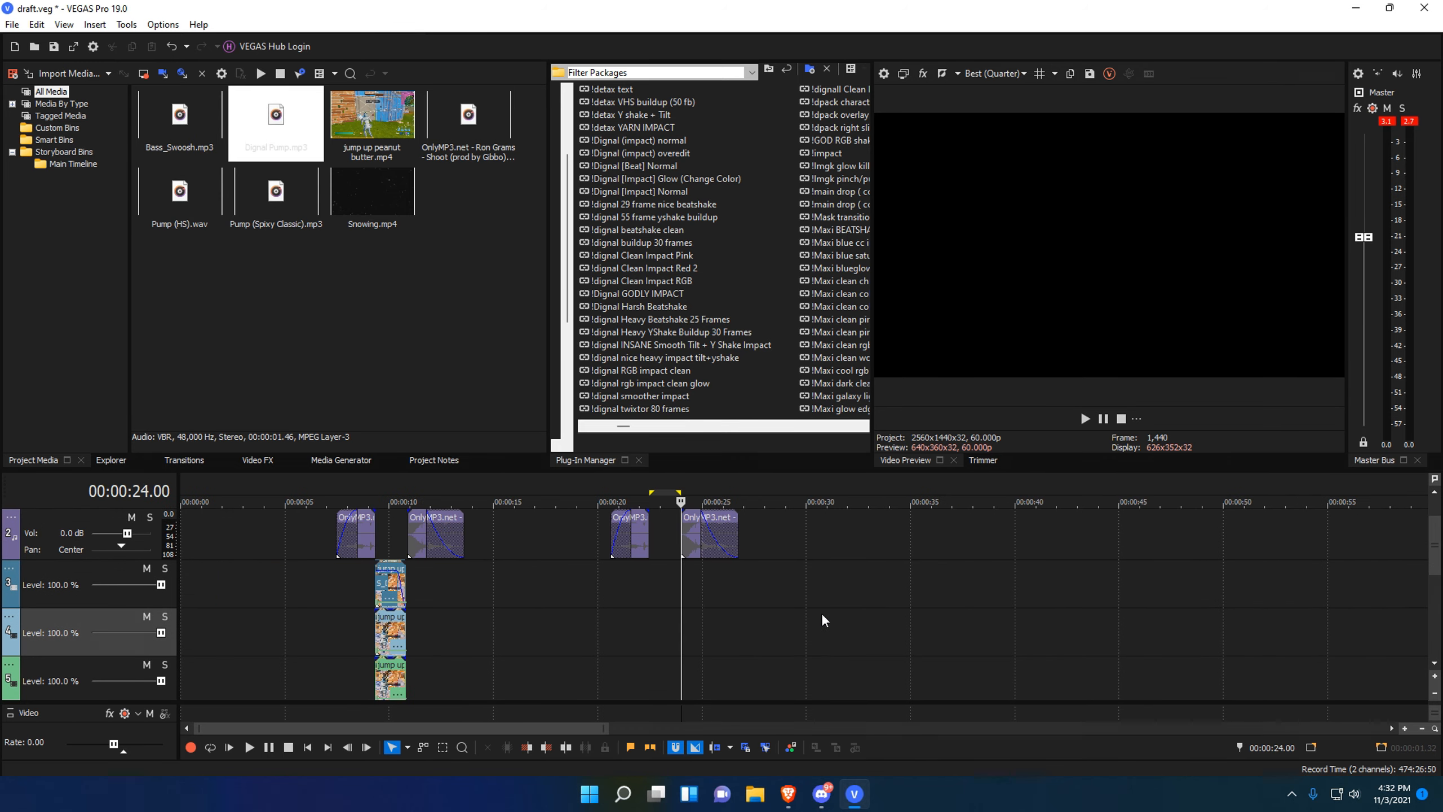
scroll(1436, 557, down, 2)
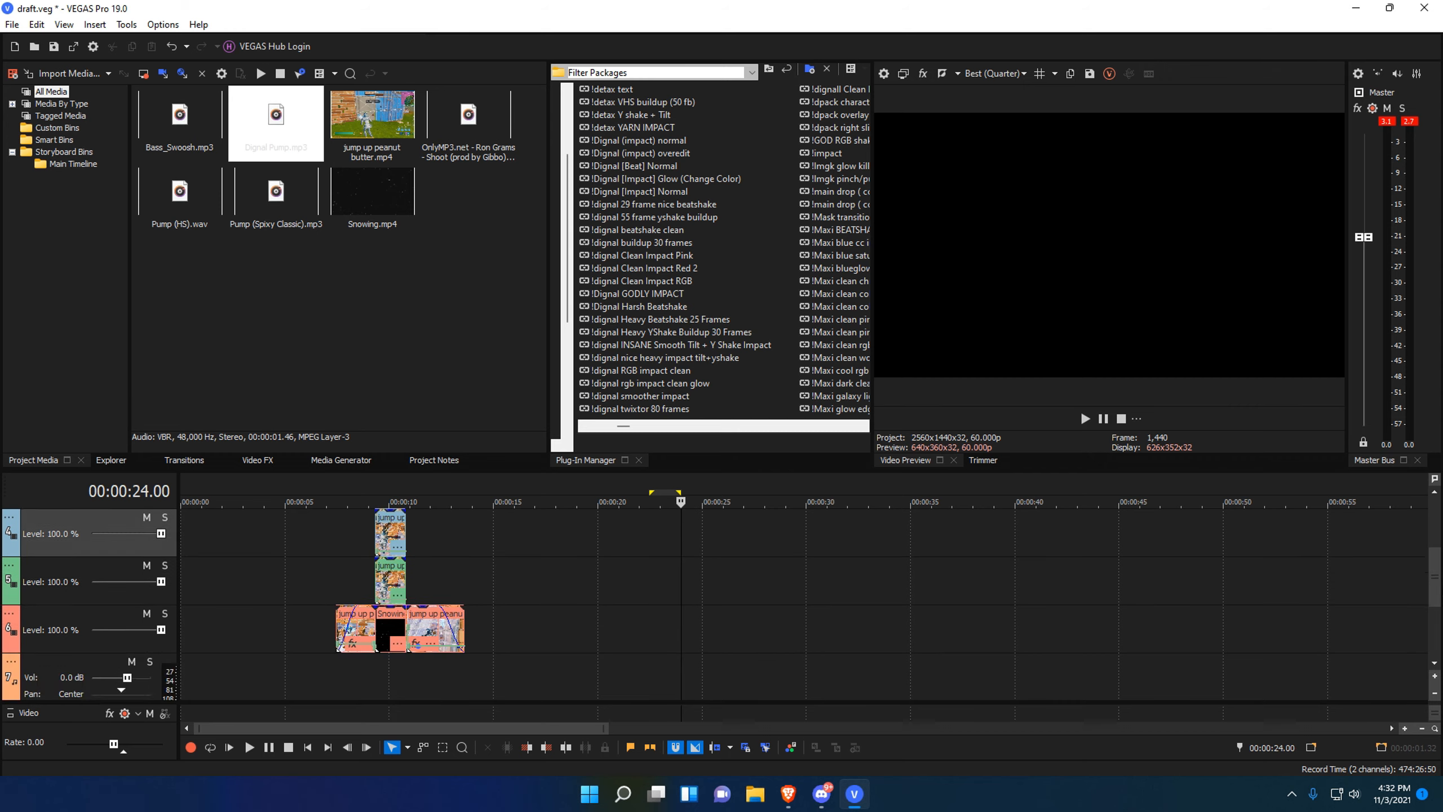
scroll(1435, 574, up, 3)
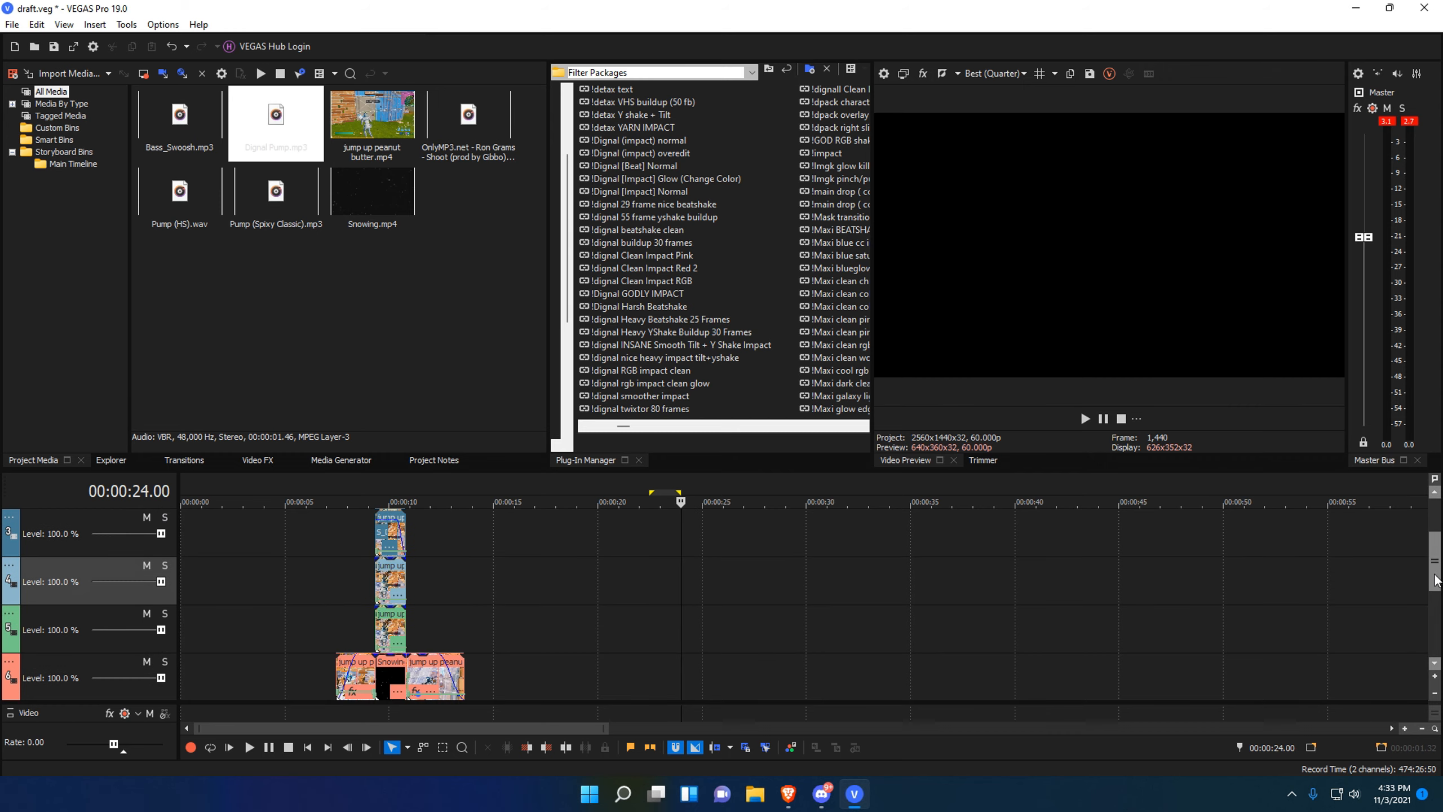
scroll(1435, 574, down, 3)
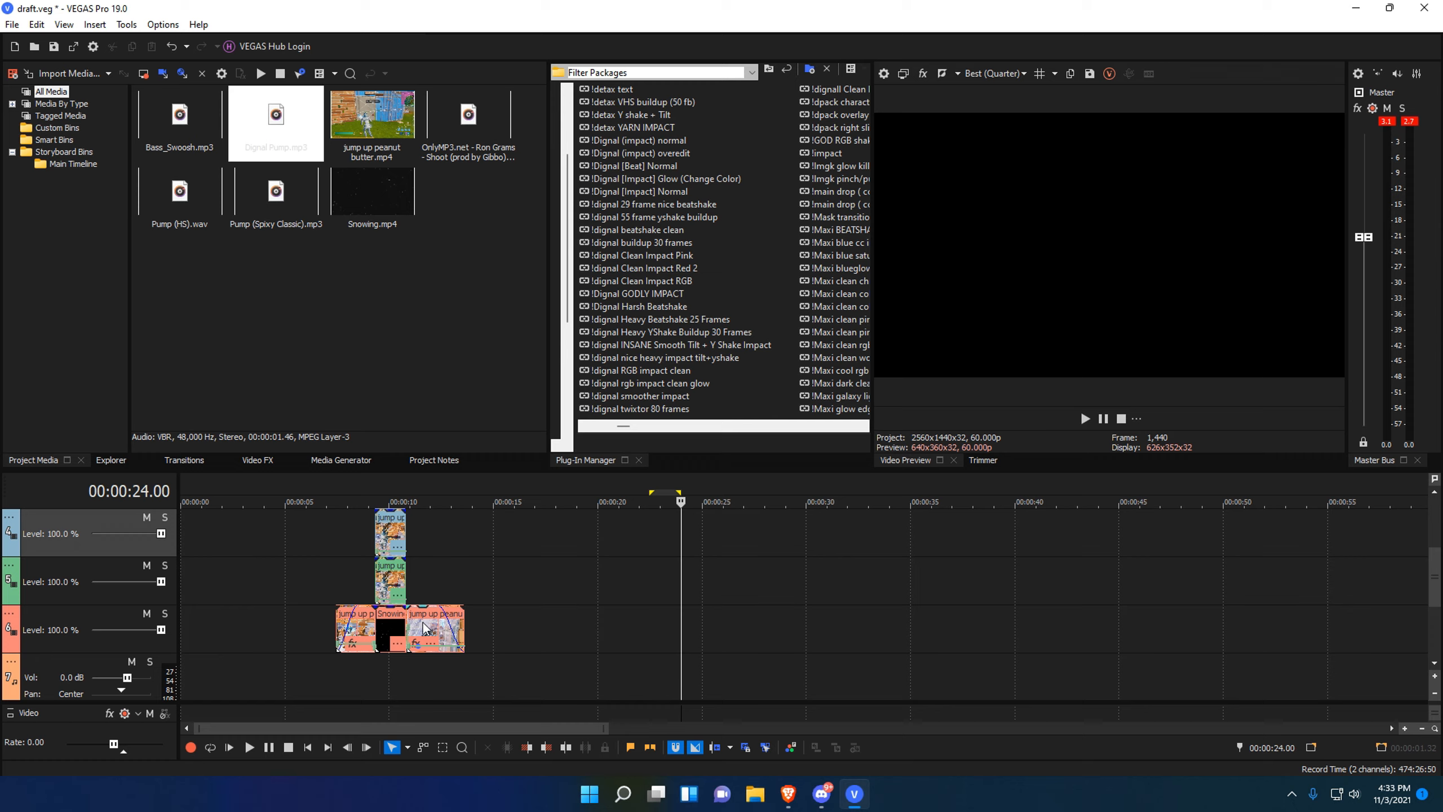
drag(423, 628, 697, 625)
right_click(697, 625)
mouse_move(847, 619)
click(966, 617)
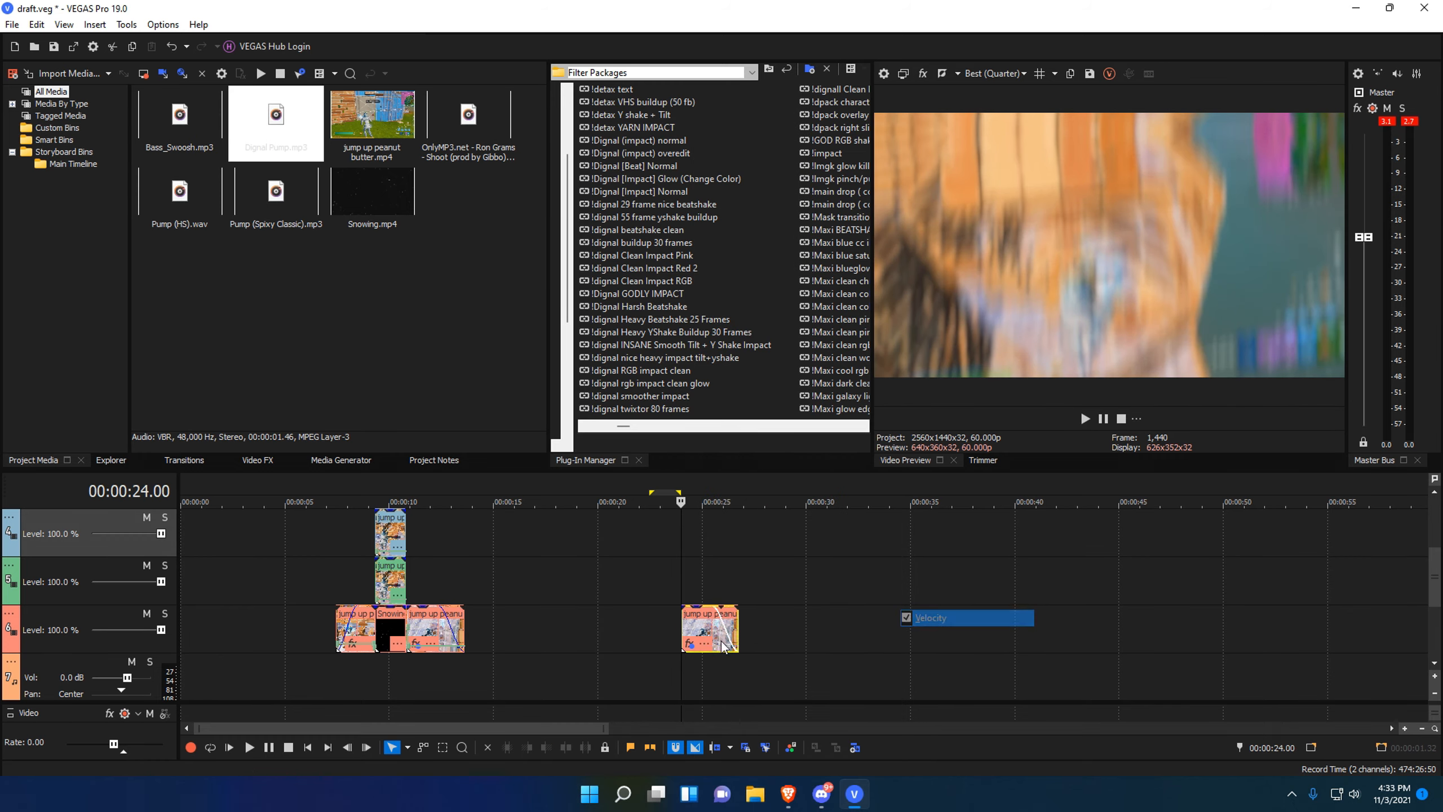
Check the clip's effects chain, then extend its start earlier to 20.36.
click(690, 643)
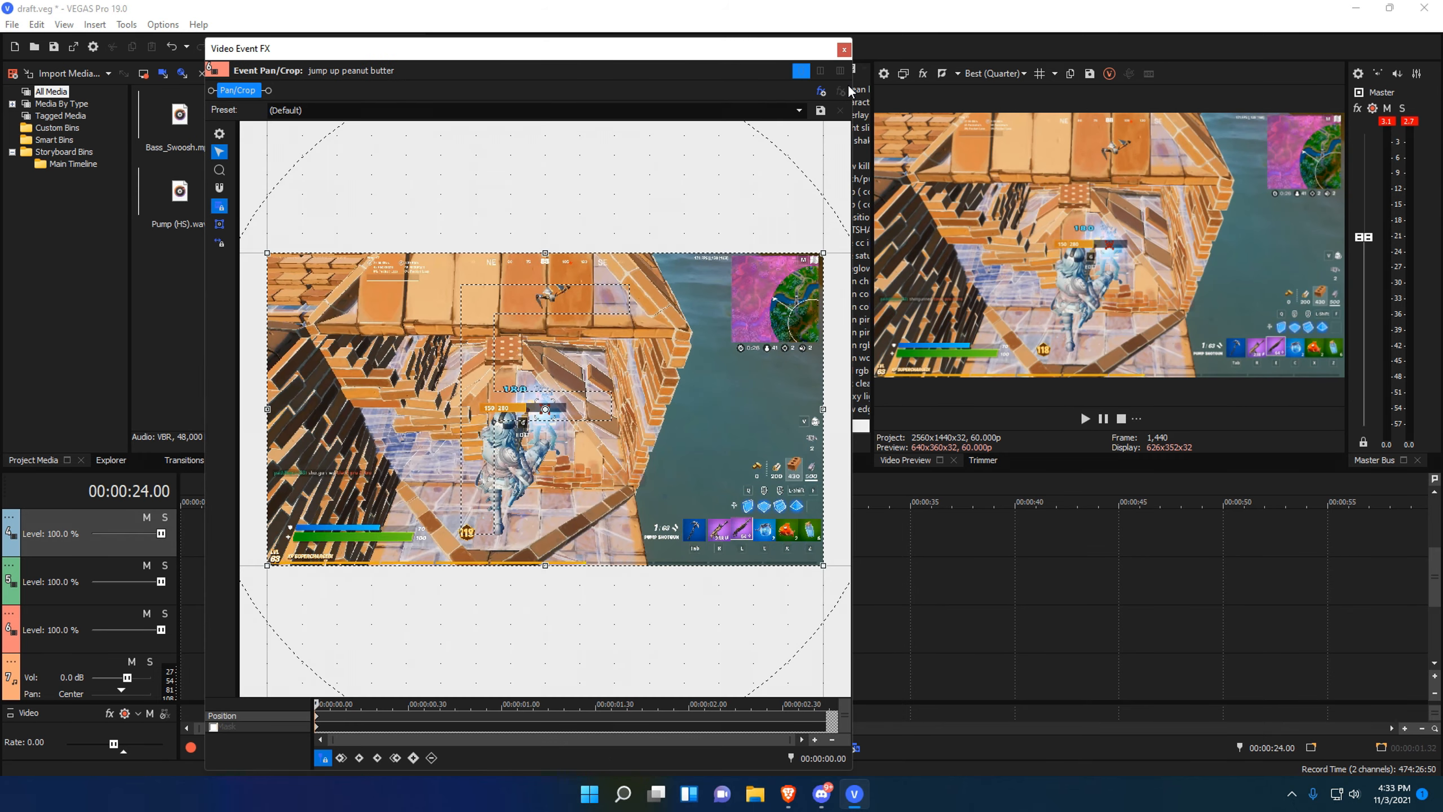
click(850, 54)
scroll(733, 582, up, 3)
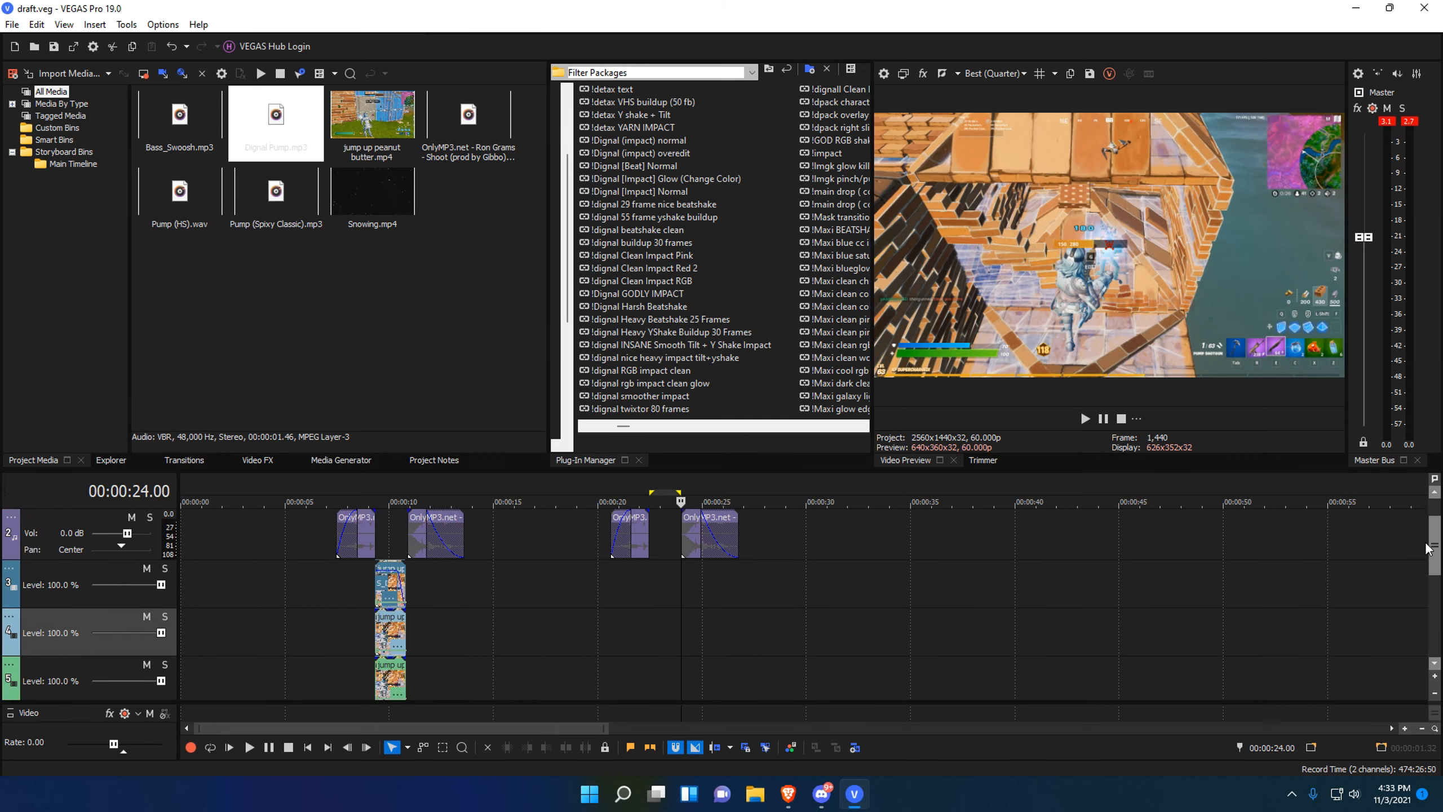
click(731, 582)
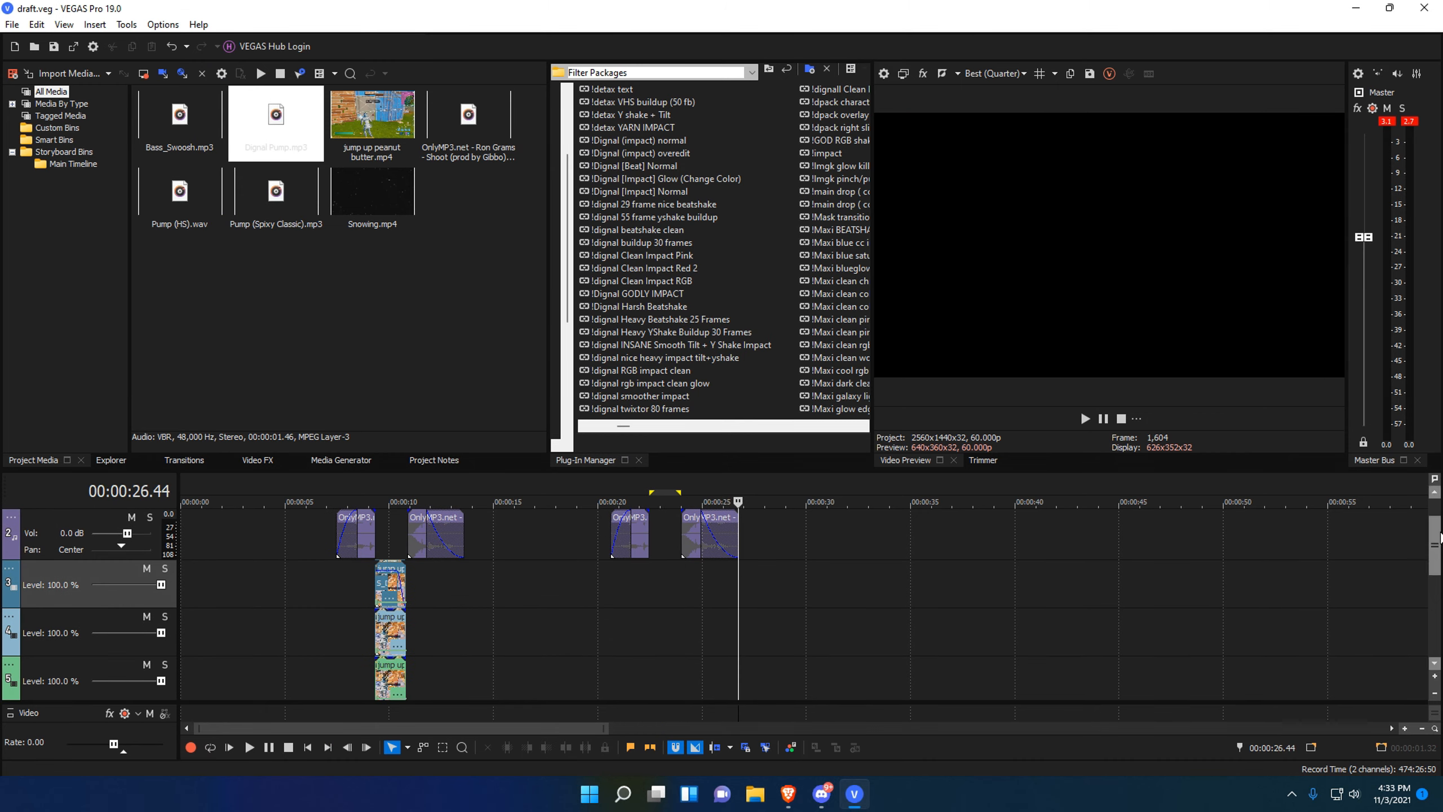
drag(1435, 557, 1438, 603)
scroll(1437, 603, up, 2)
scroll(825, 657, up, 4)
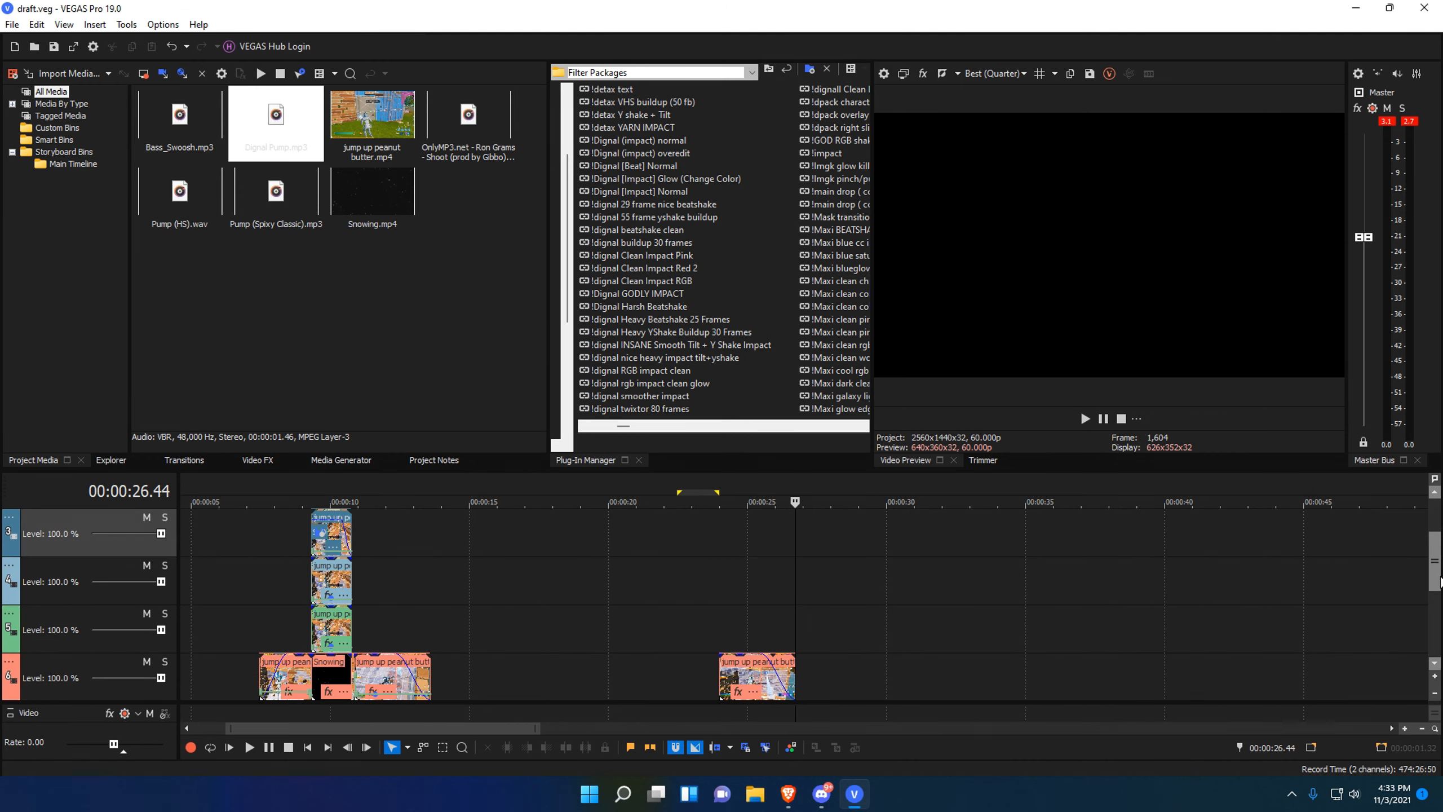
scroll(739, 625, down, 4)
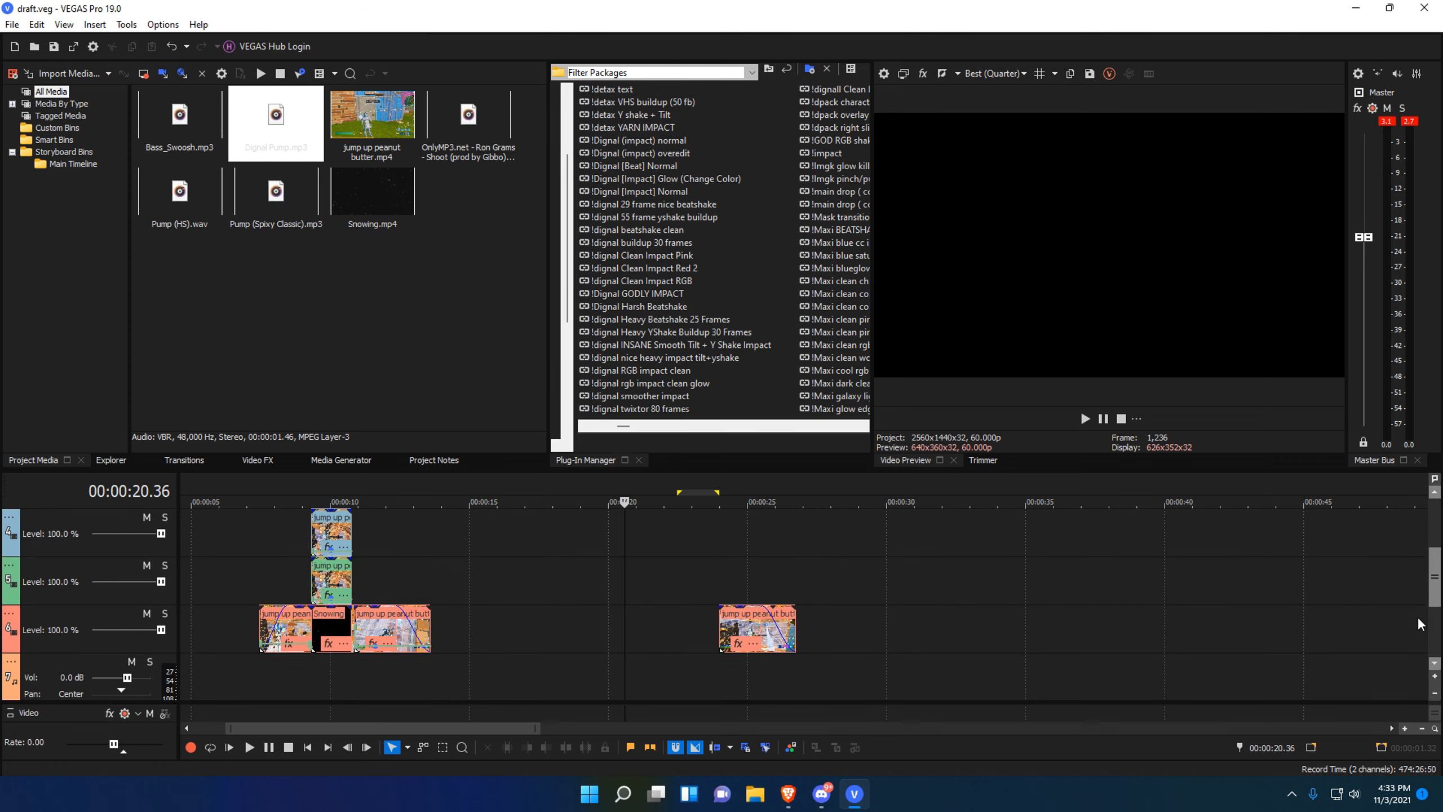
drag(720, 594, 627, 604)
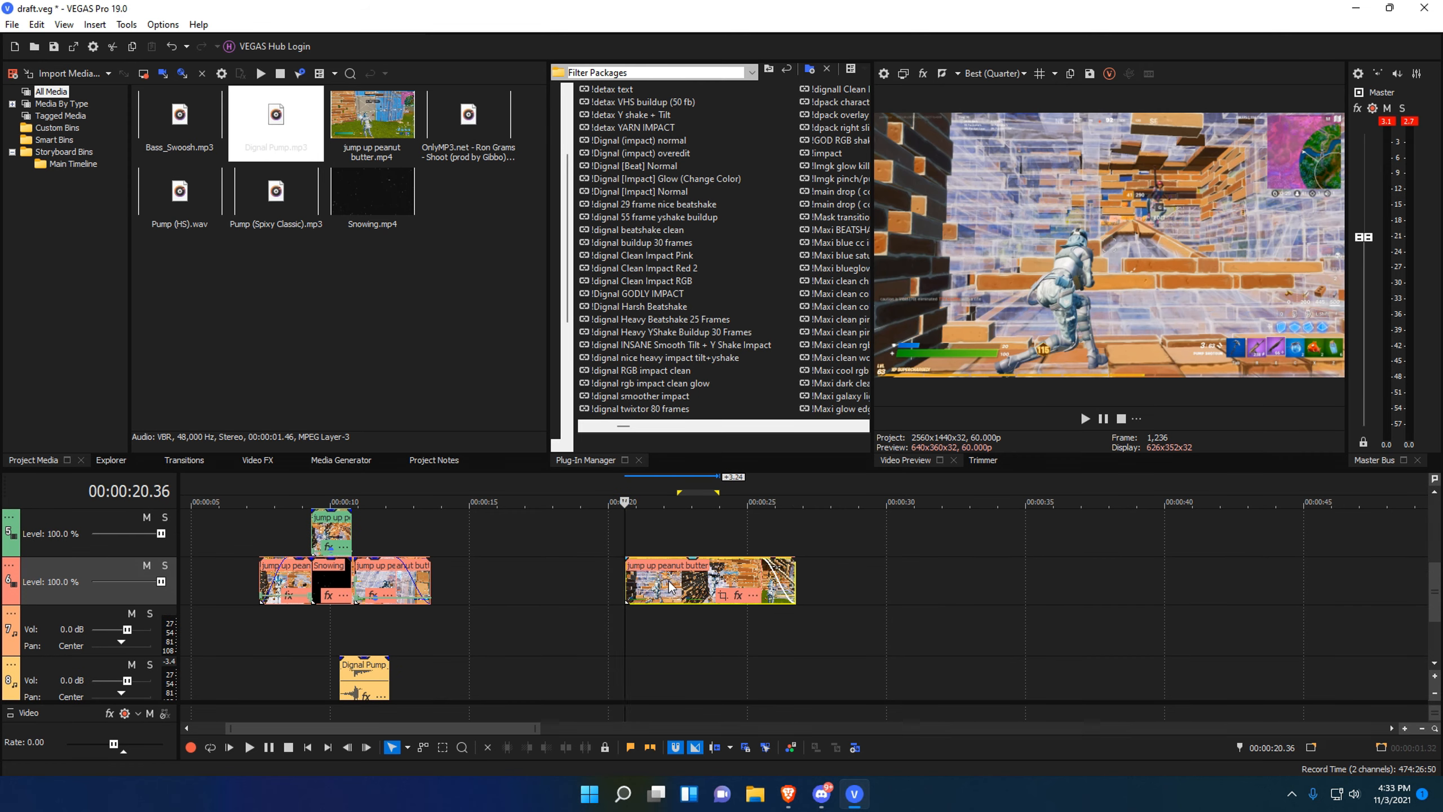
Add markers at 20.36 and about 26.5, then park the playhead at 24.00.
drag(1435, 583, 1435, 538)
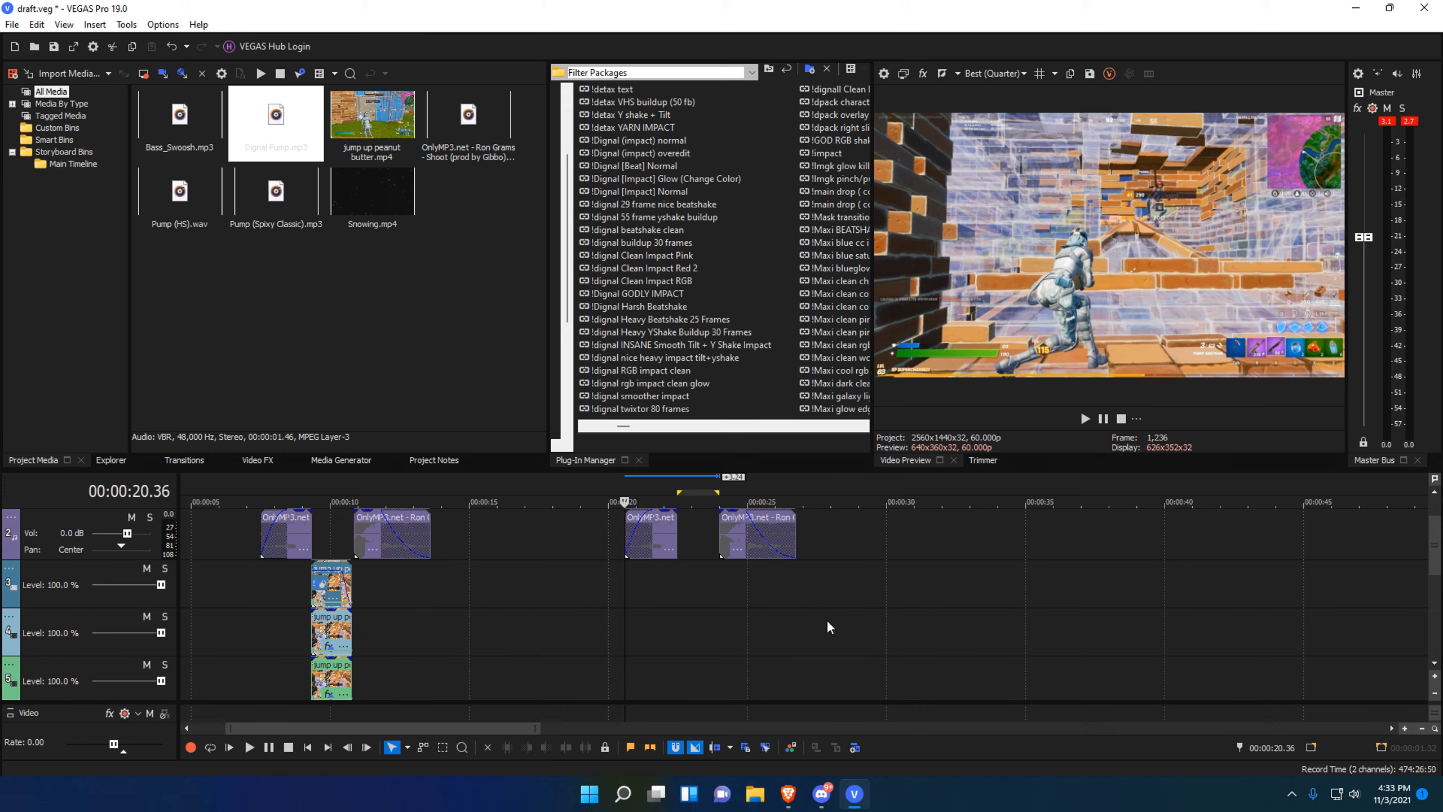
key(m)
click(796, 568)
key(m)
click(720, 599)
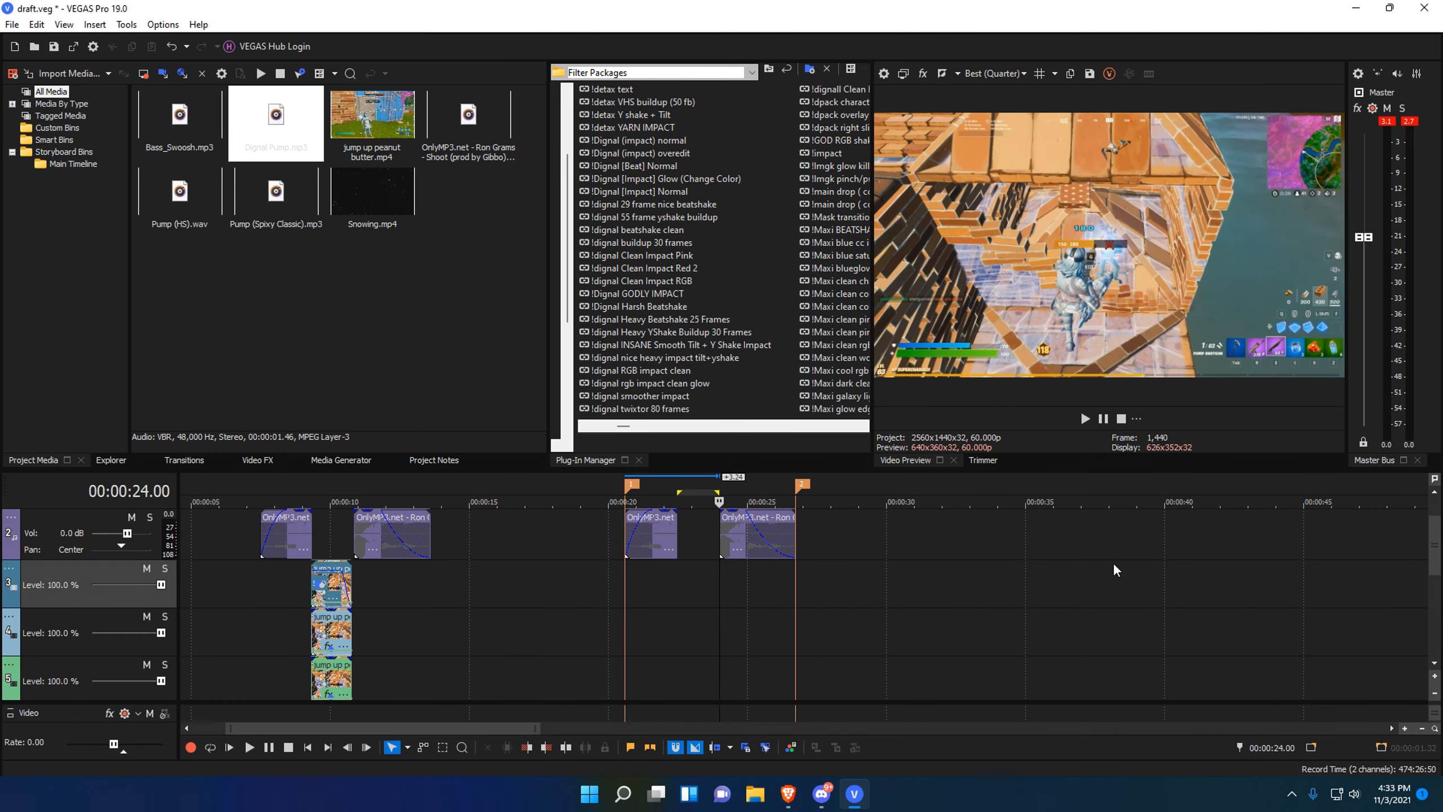
scroll(1023, 585, down, 4)
scroll(783, 612, up, 8)
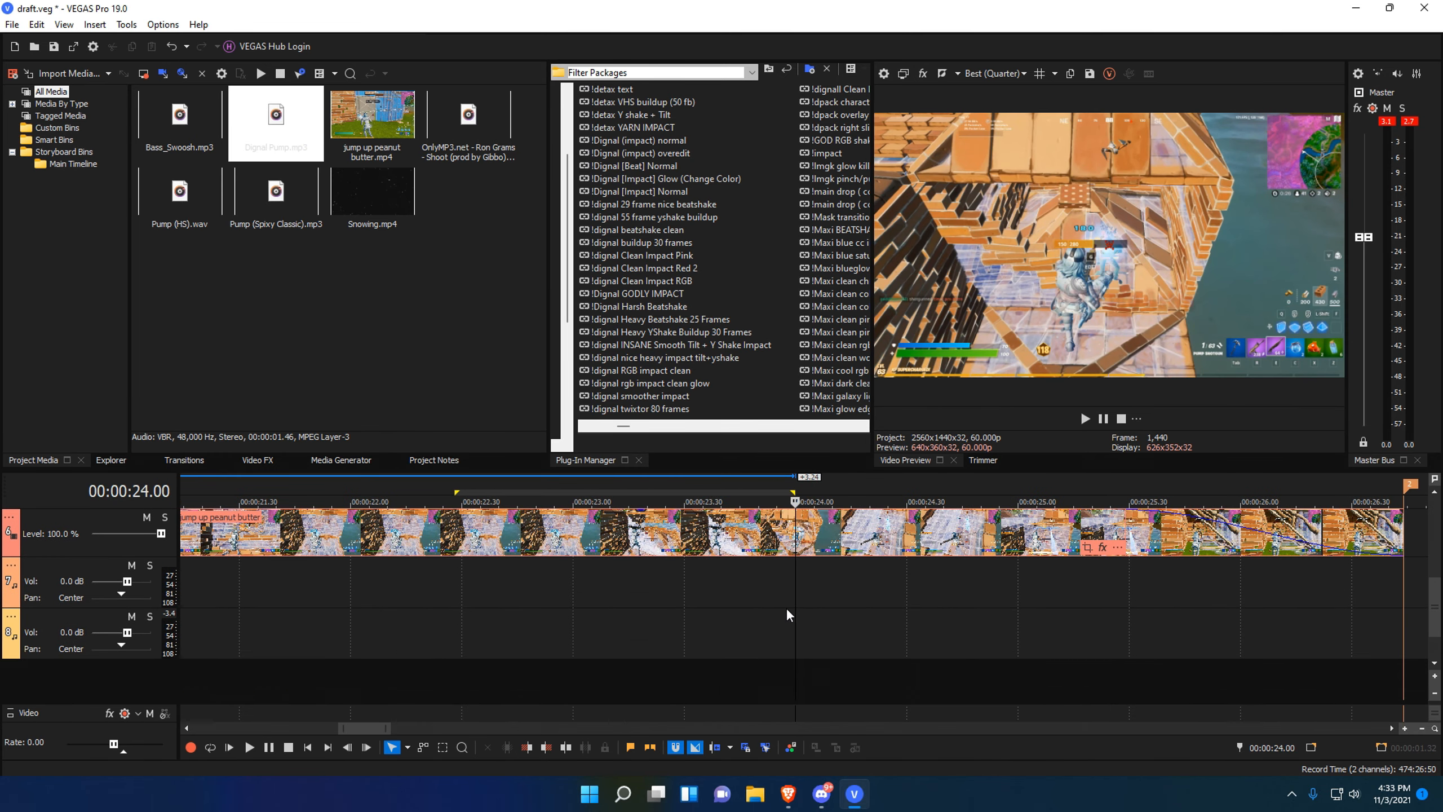
right_click(801, 544)
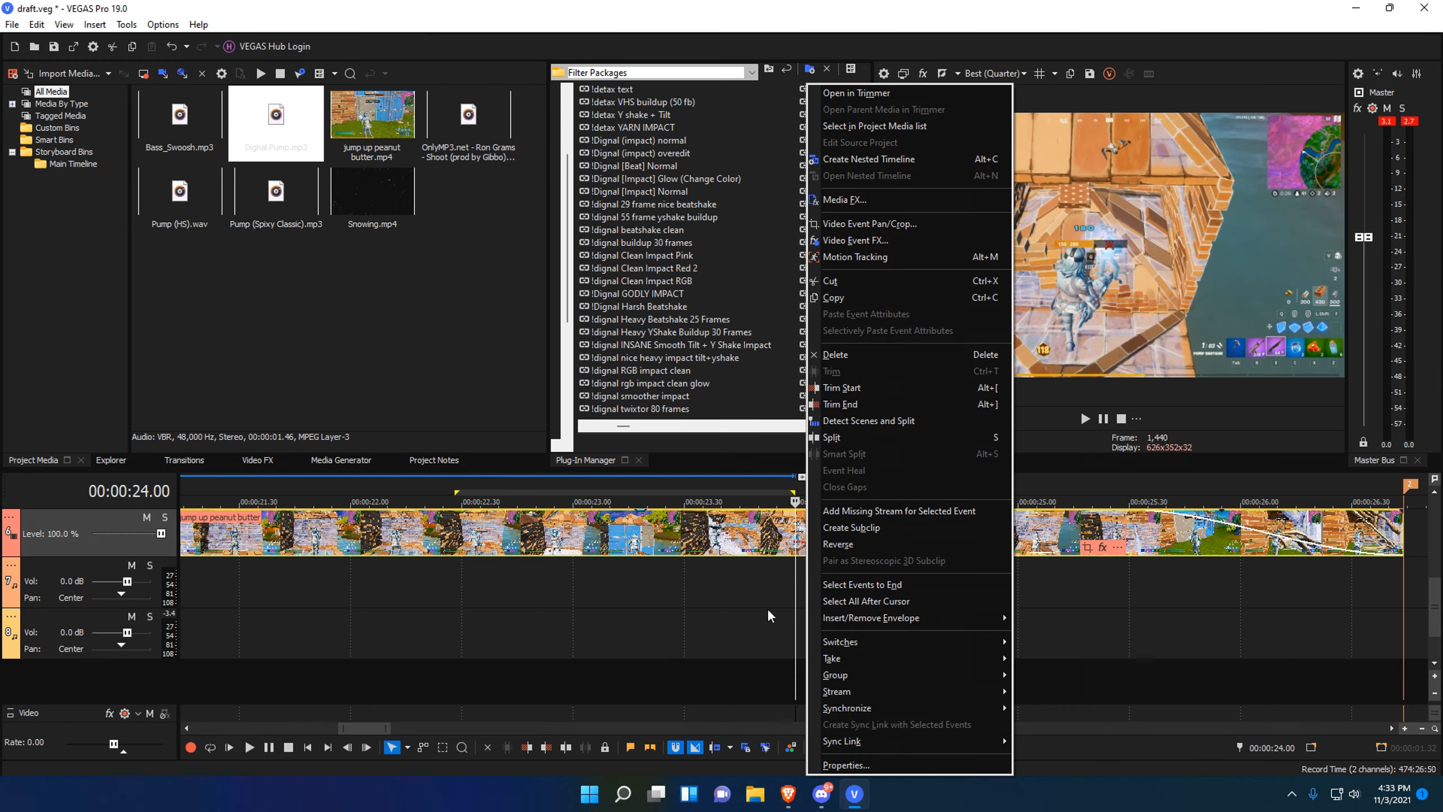
click(796, 594)
scroll(797, 614, up, 5)
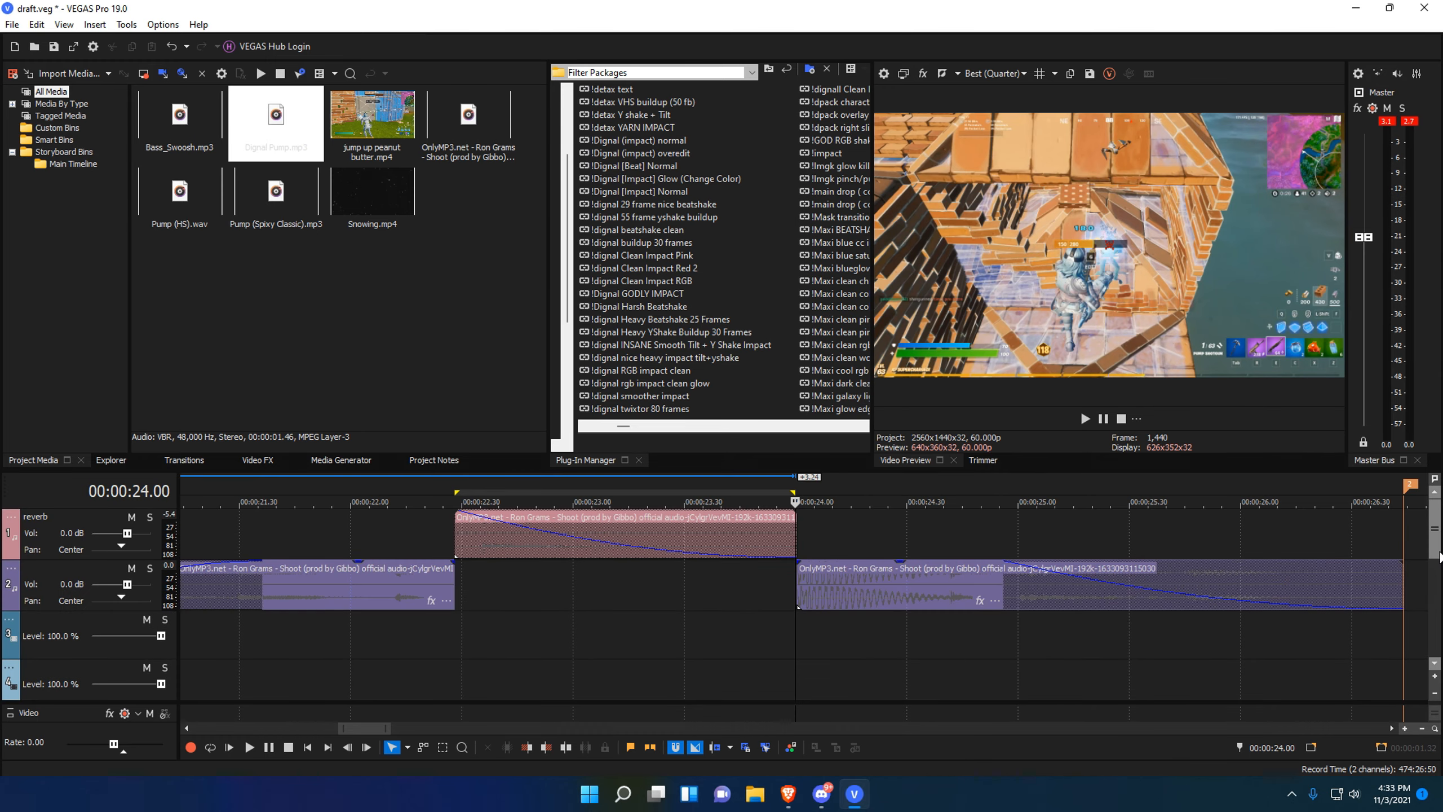
Split the jump up peanut butter video clip at 23.54 into two pieces.
click(798, 624)
scroll(888, 613, up, 5)
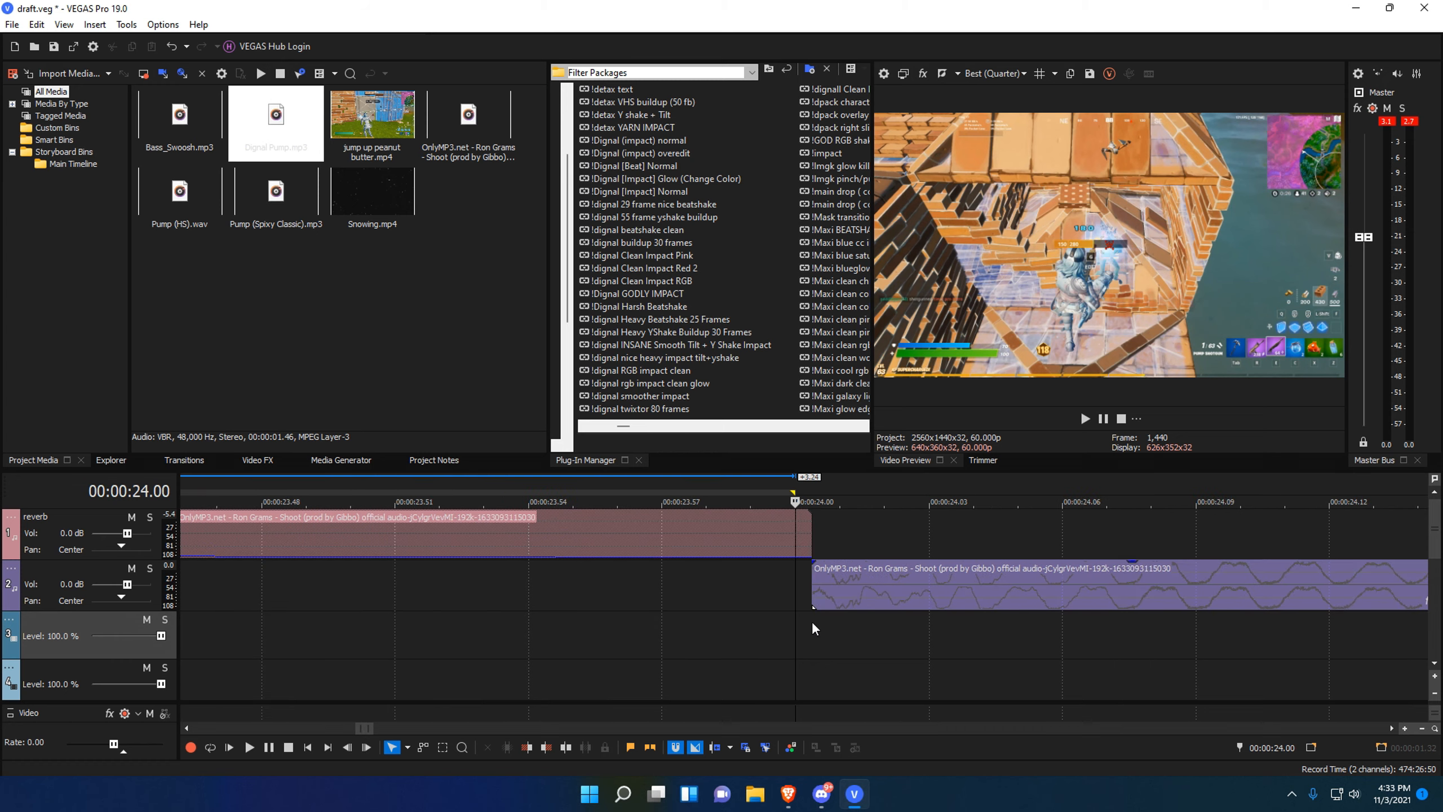
scroll(812, 620, down, 7)
scroll(978, 609, down, 2)
scroll(978, 609, up, 5)
scroll(858, 631, down, 1)
key(Left)
key(Left)
key(Left)
key(Left)
key(Left)
key(Left)
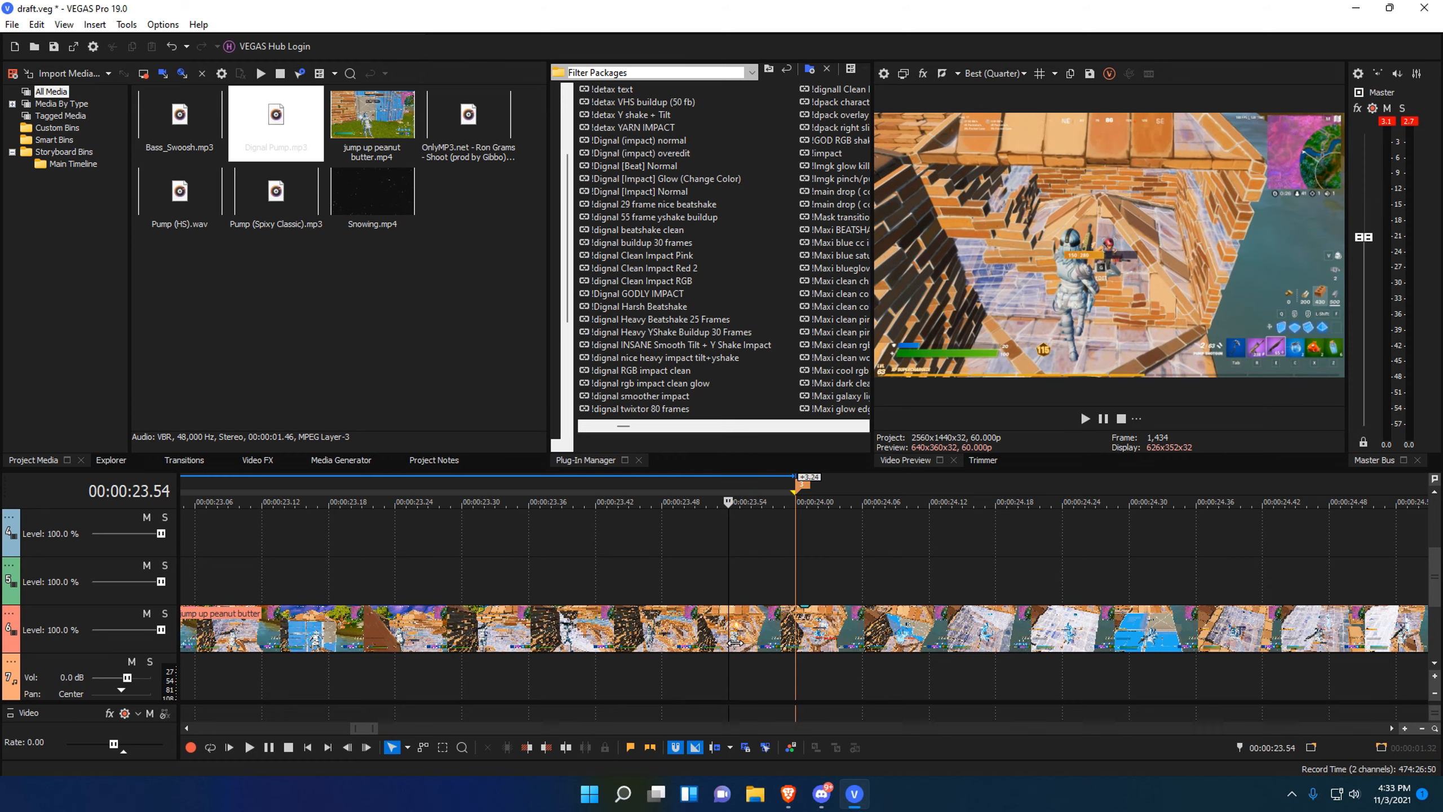
key(s)
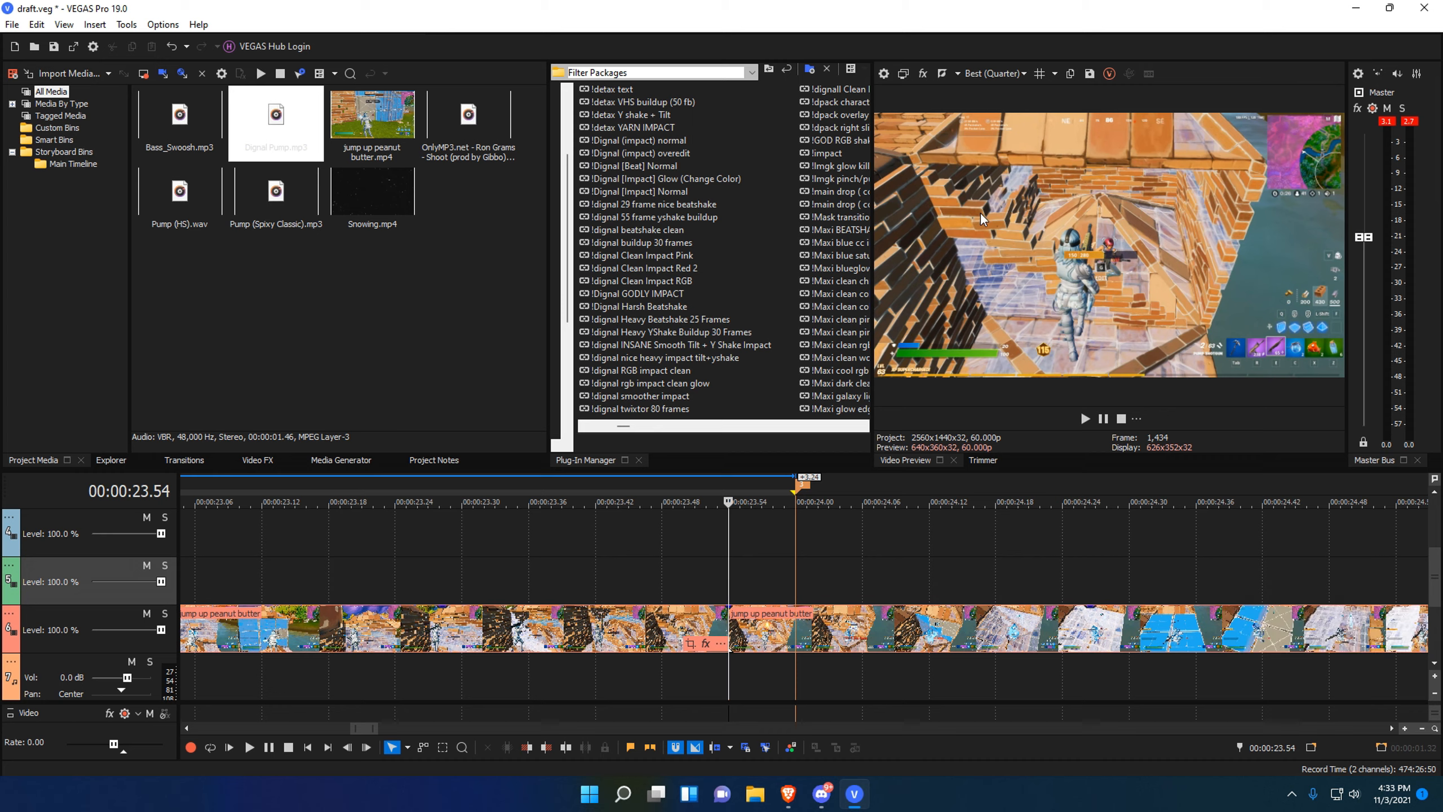
scroll(732, 569, down, 2)
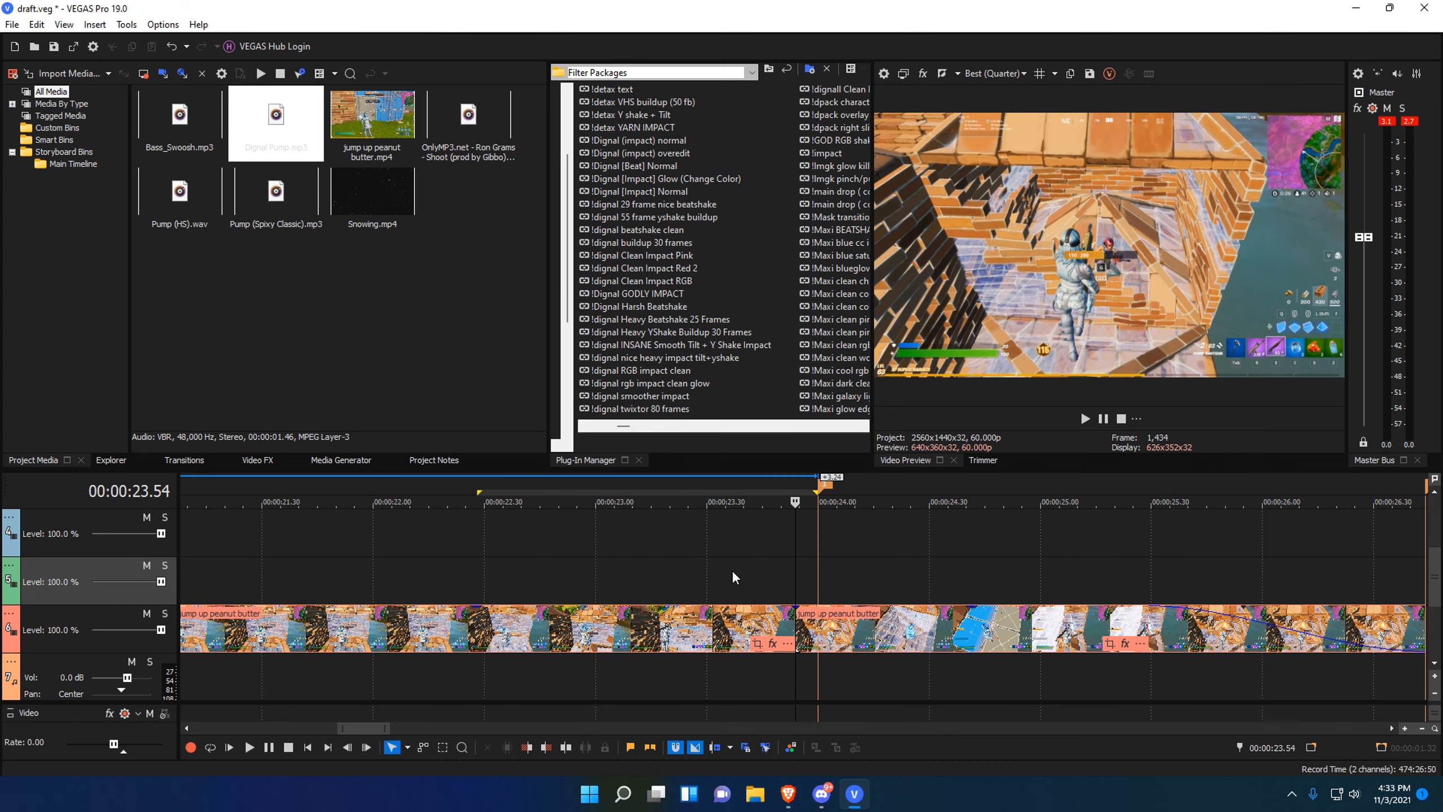
scroll(823, 637, down, 2)
click(823, 636)
click(780, 571)
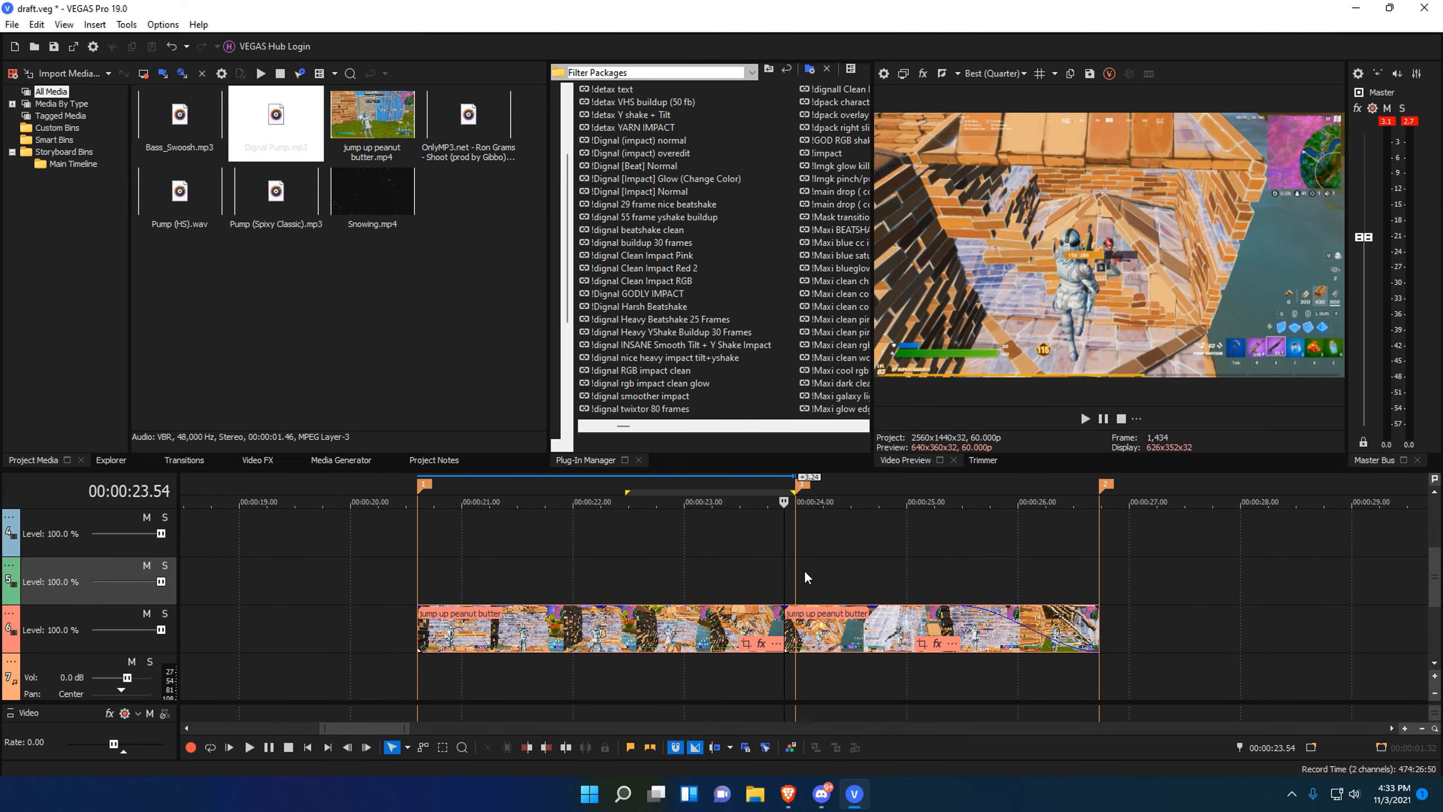
scroll(1065, 627, down, 2)
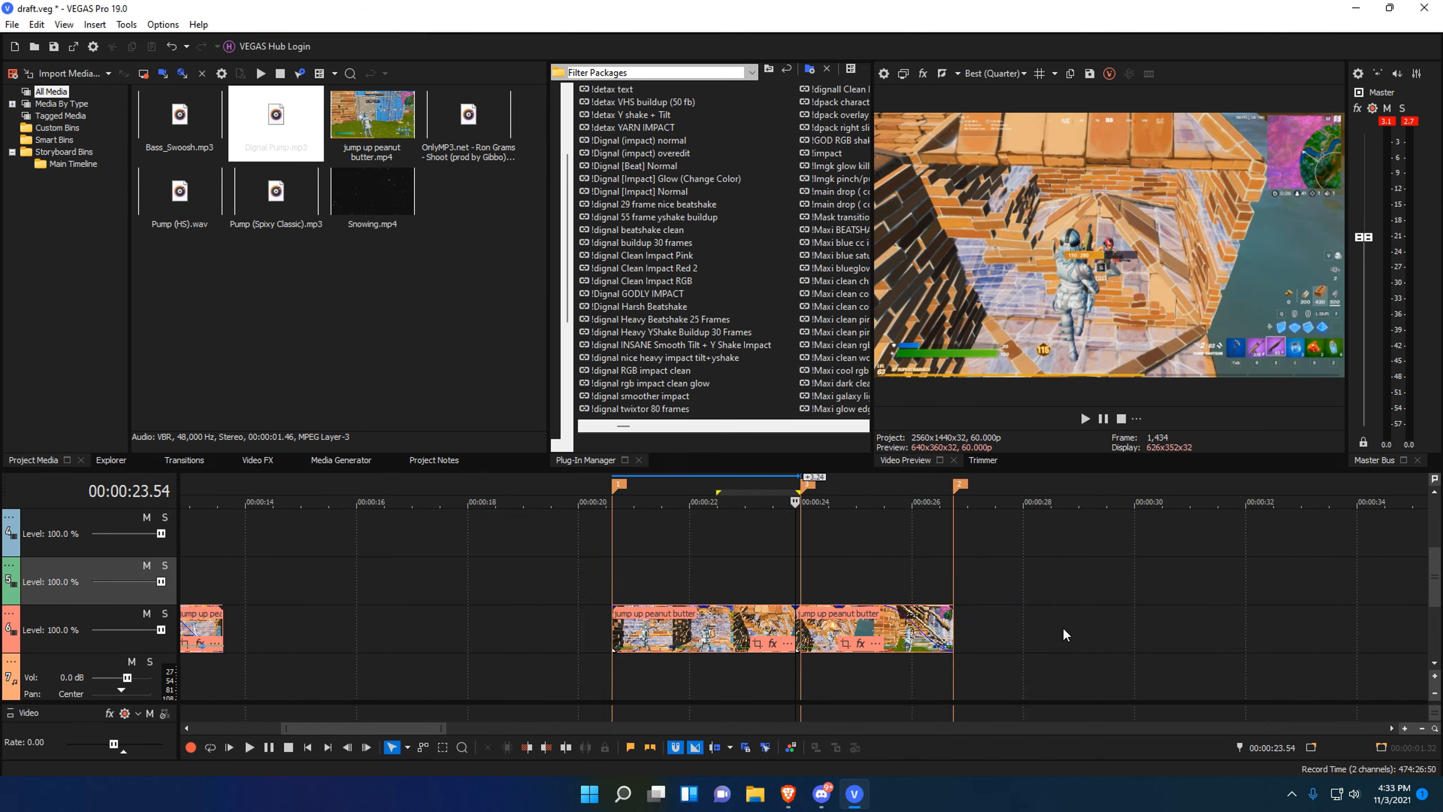
scroll(807, 626, down, 1)
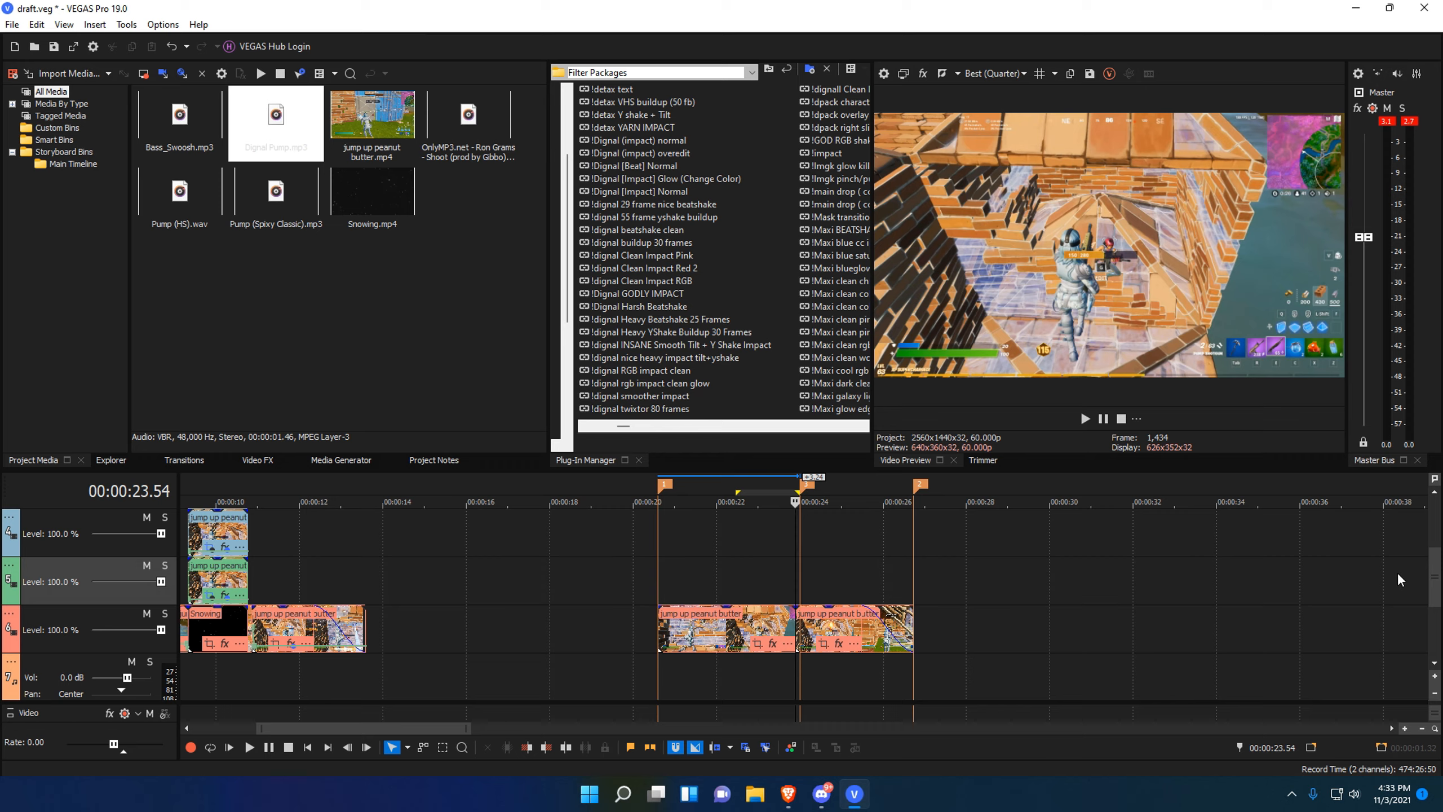
scroll(1432, 590, up, 3)
Move the first jump up peanut butter piece left and trim its start back to 20.36.
click(740, 635)
scroll(1144, 664, up, 7)
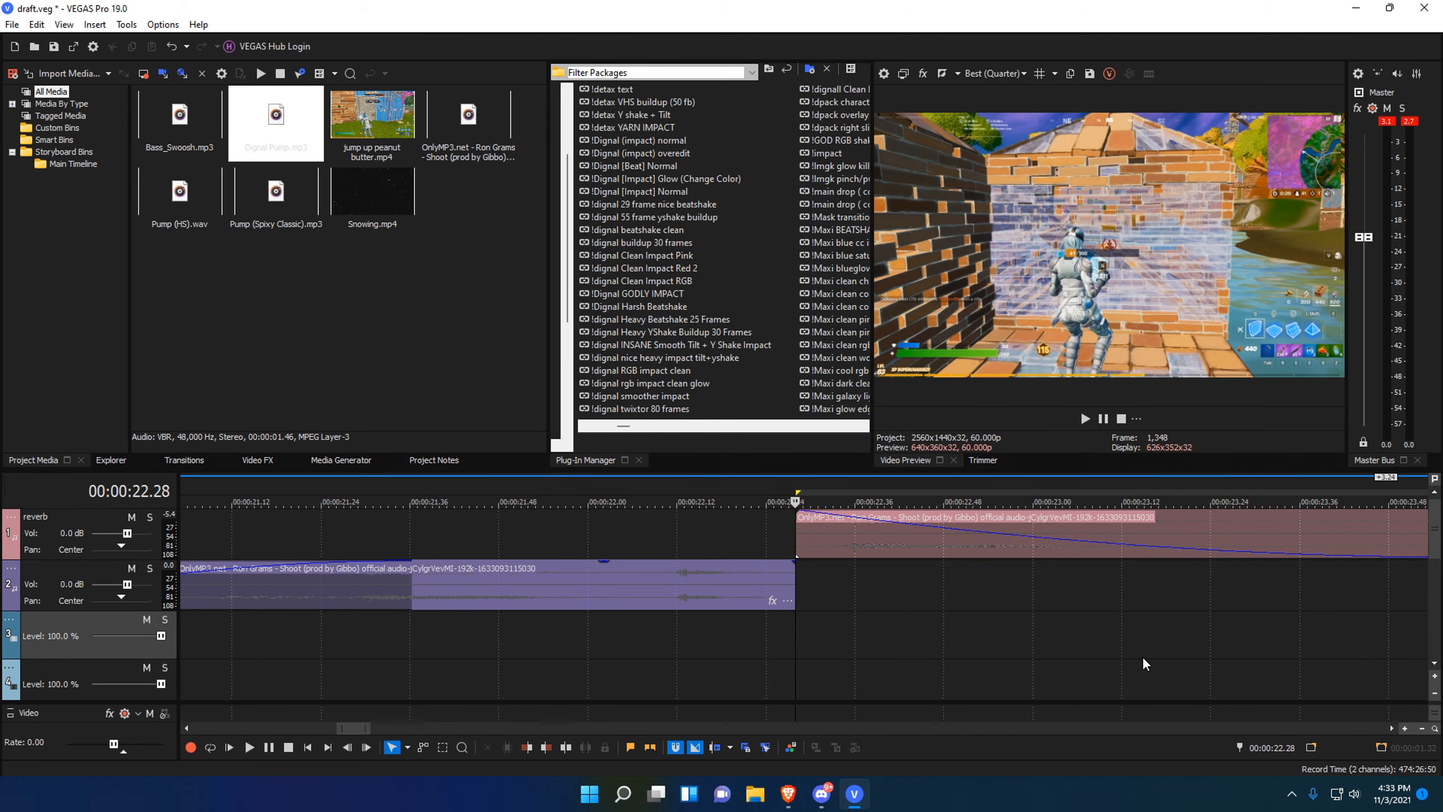
scroll(862, 658, up, 3)
mouse_move(801, 654)
mouse_down()
mouse_move(992, 654)
mouse_move(800, 645)
mouse_up()
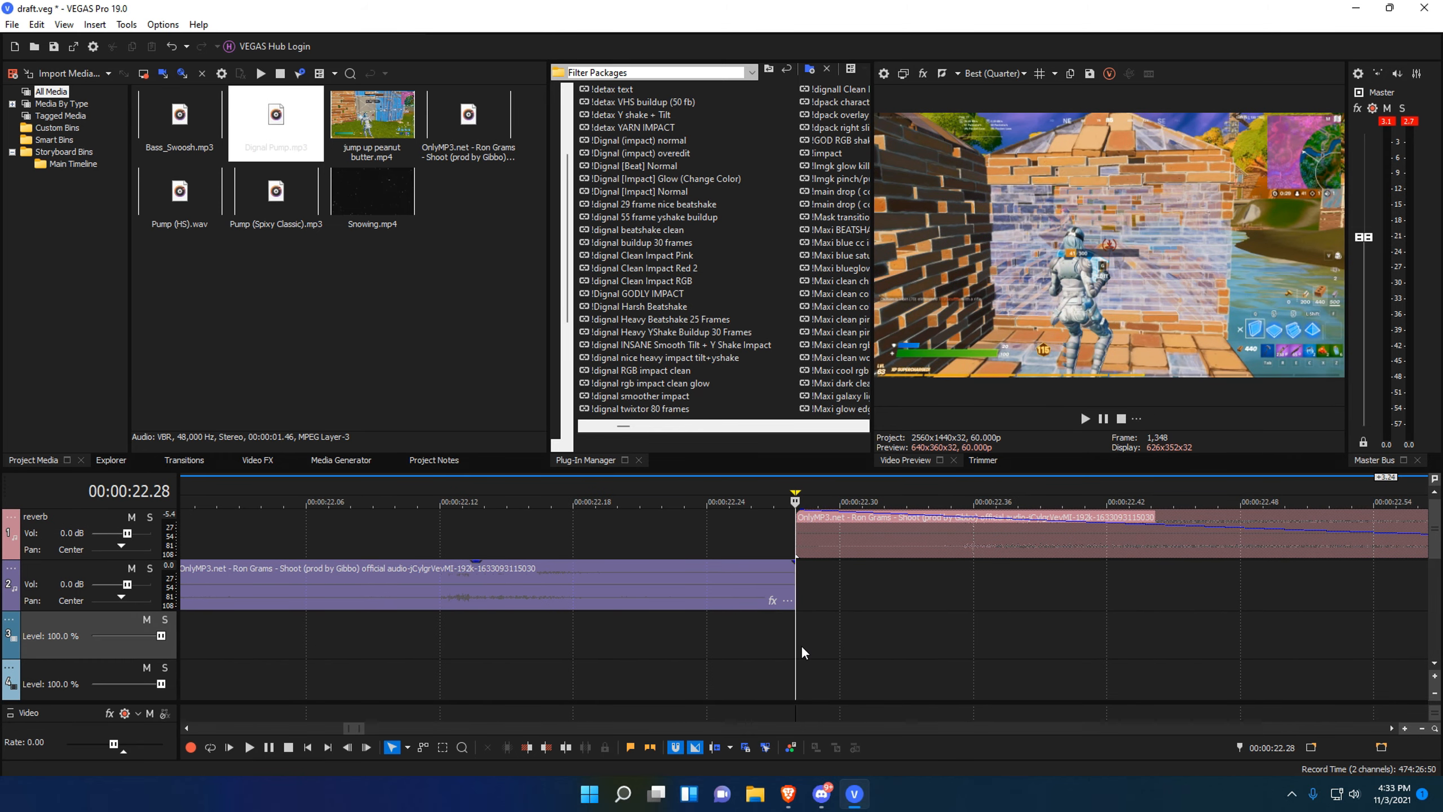
scroll(801, 655, down, 8)
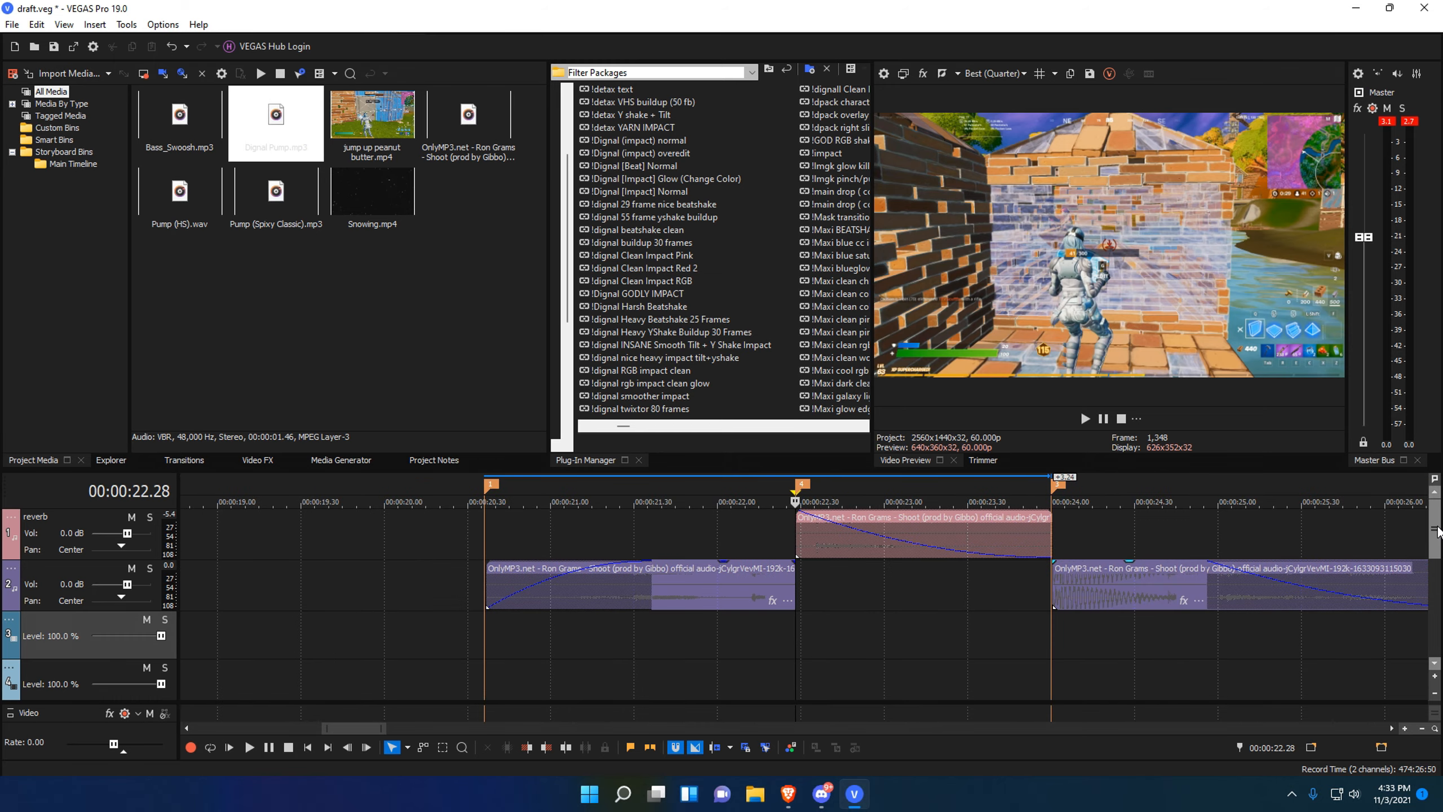
scroll(1435, 568, down, 3)
scroll(1435, 625, up, 2)
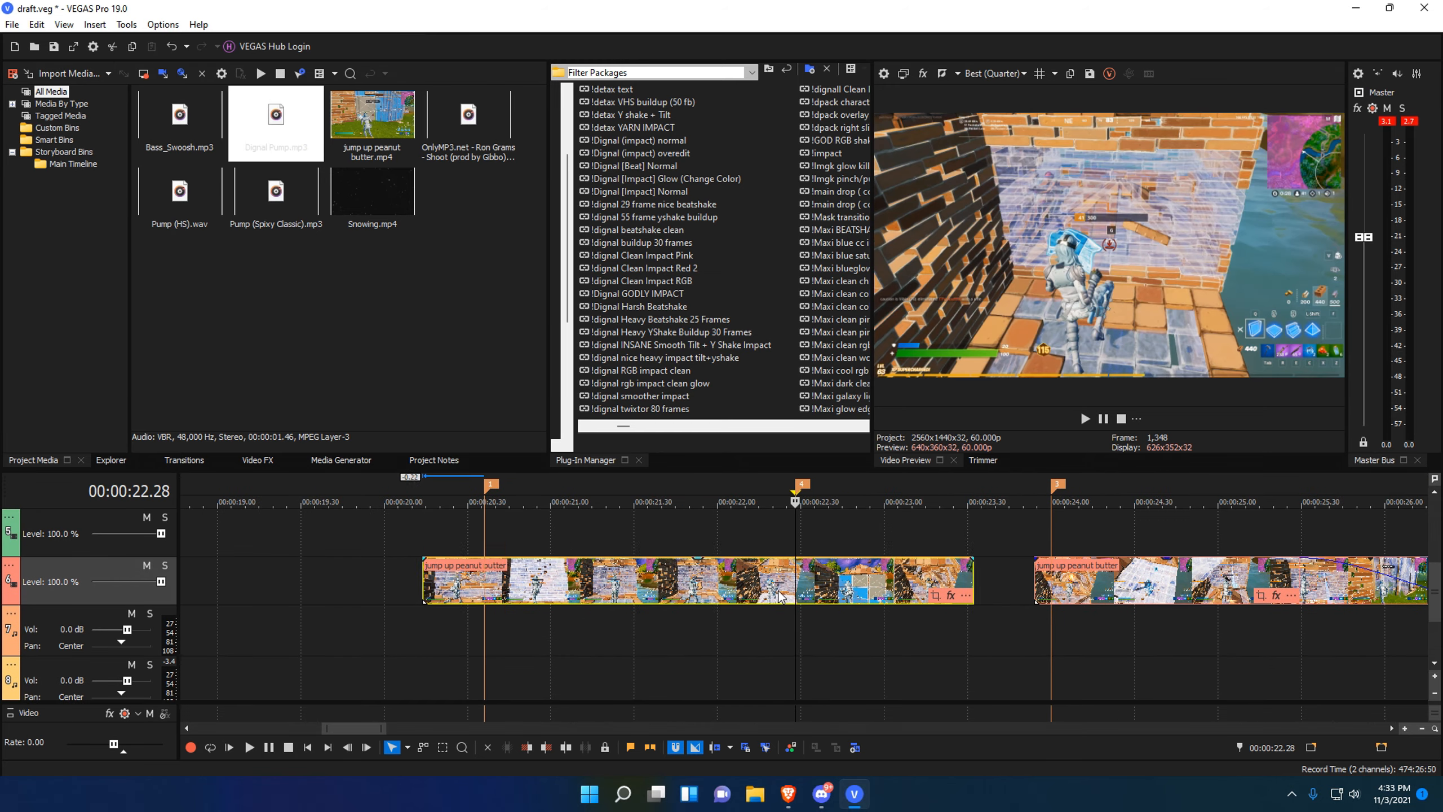
drag(849, 595, 610, 595)
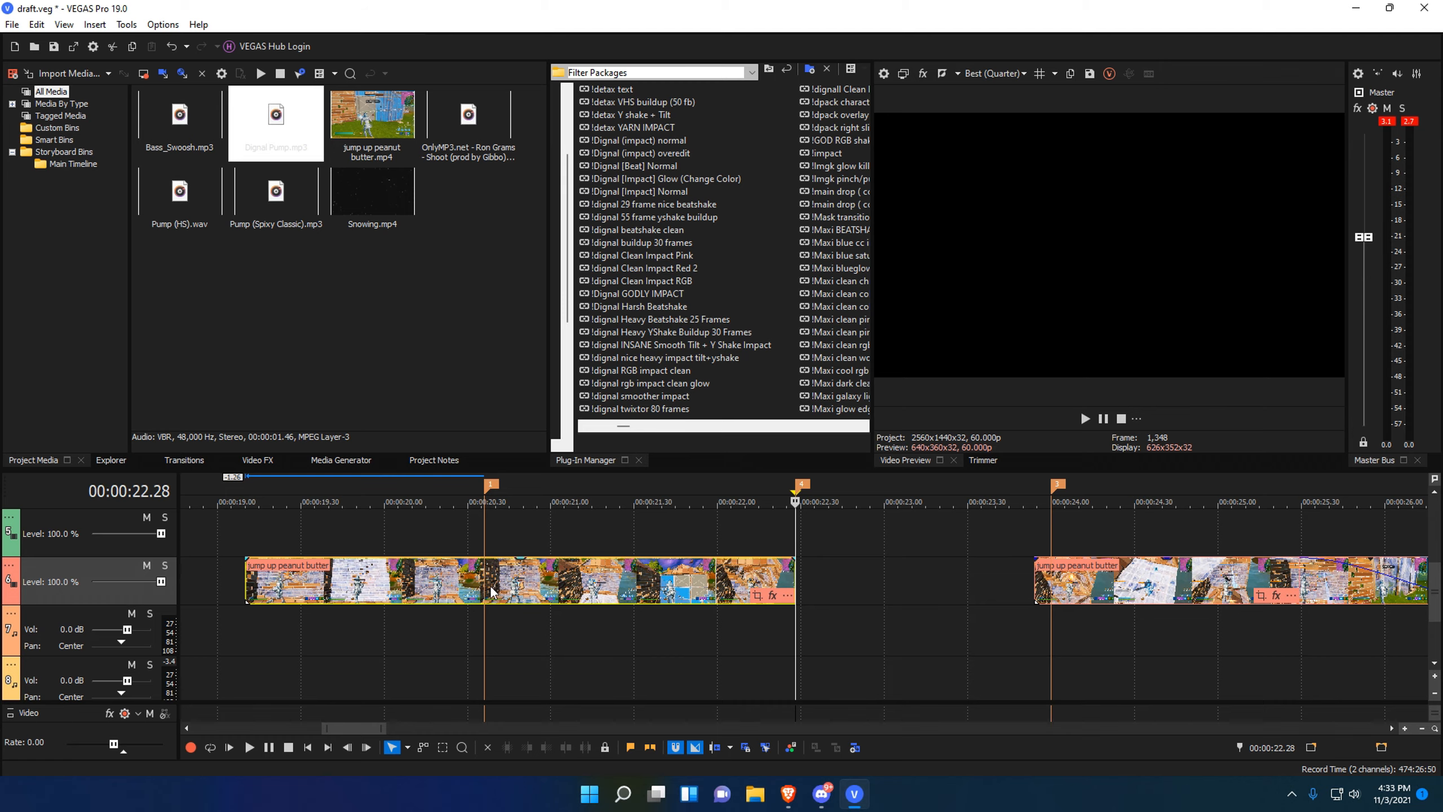
click(419, 580)
key(Delete)
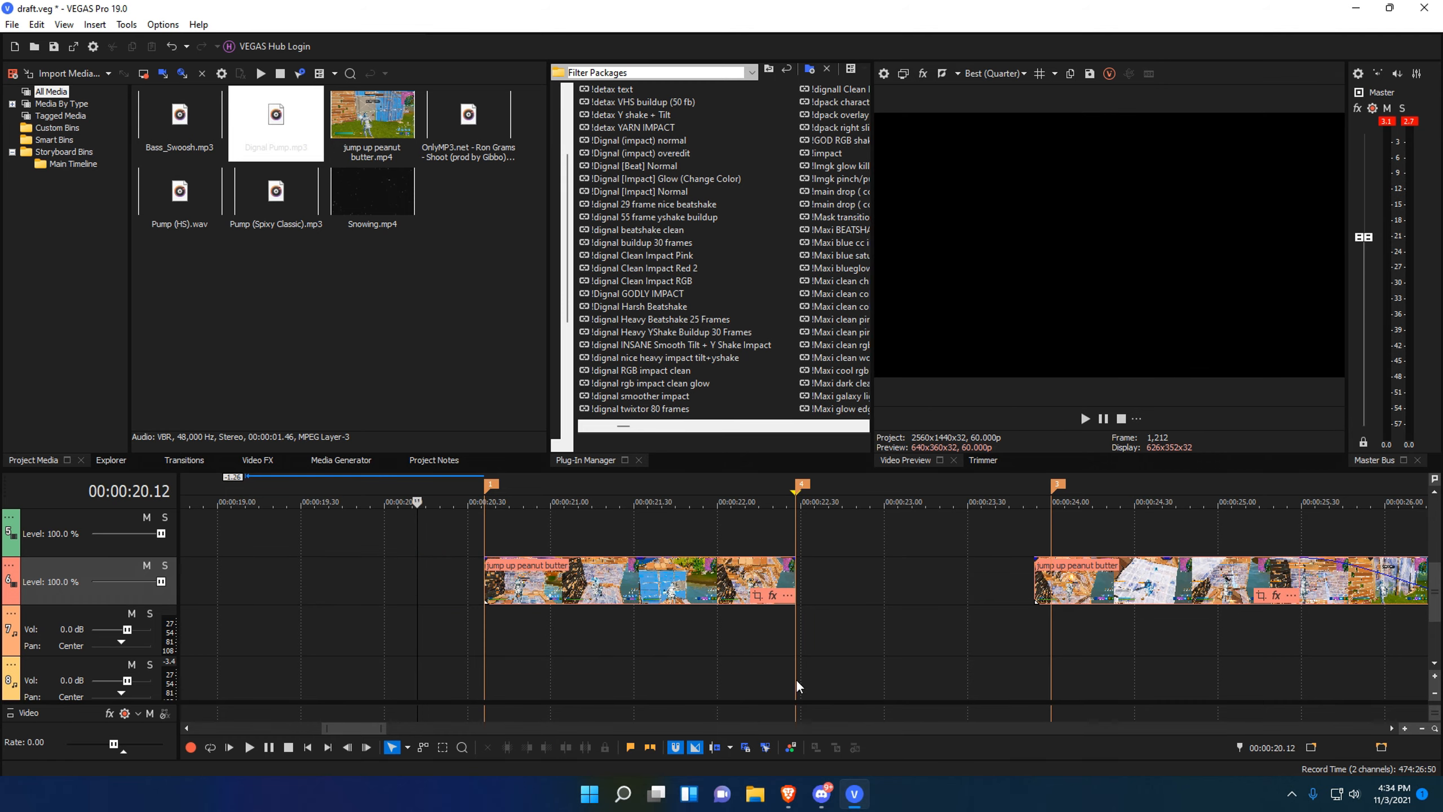
Extend the first piece's end to 23.54 so it meets the second piece.
click(794, 654)
scroll(1003, 624, up, 3)
scroll(909, 628, down, 5)
drag(745, 657, 795, 657)
click(797, 633)
scroll(798, 632, up, 3)
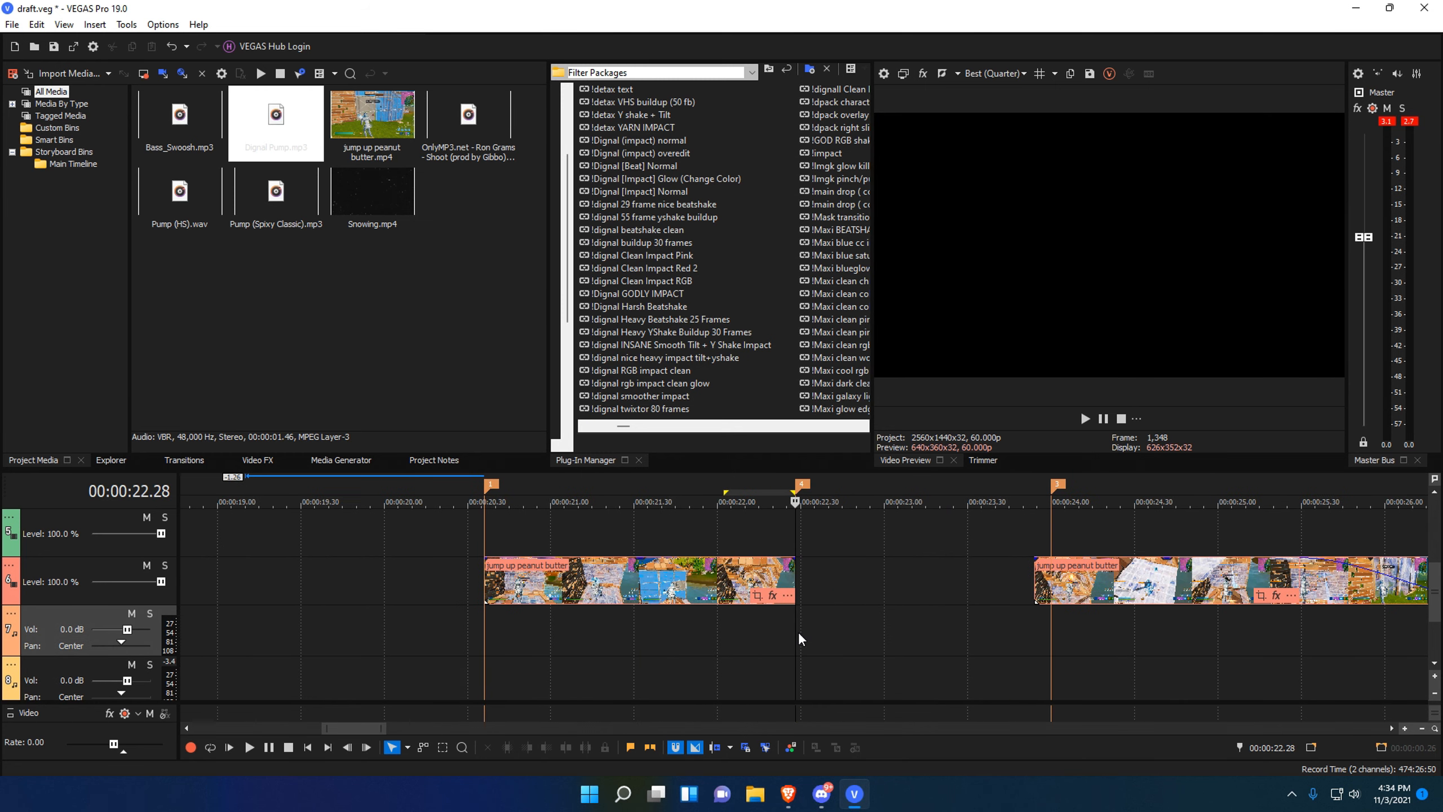
click(1017, 649)
click(1035, 644)
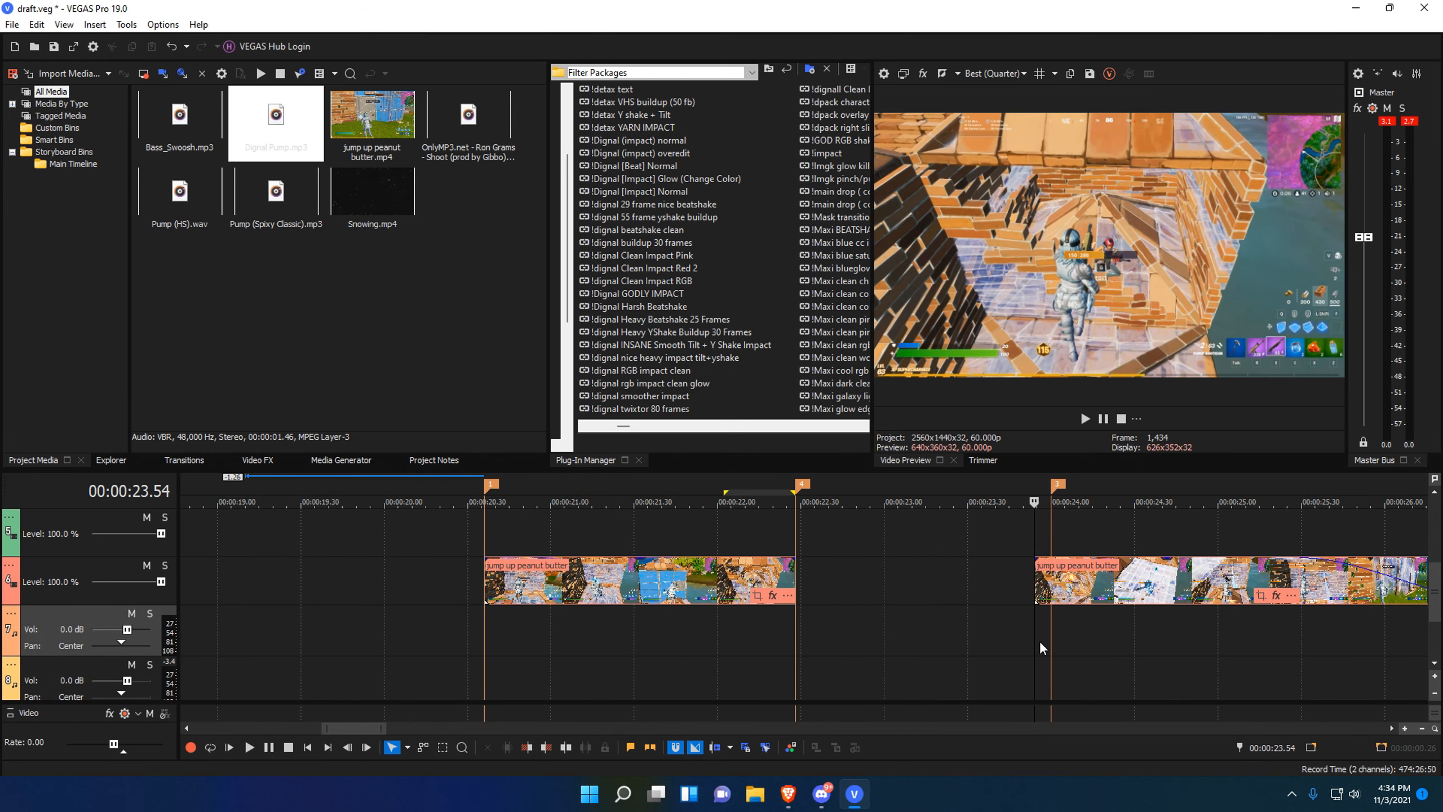
drag(800, 588, 1033, 588)
click(795, 642)
Add a Velocity envelope to the first piece and position the playhead near 22.28.
right_click(838, 585)
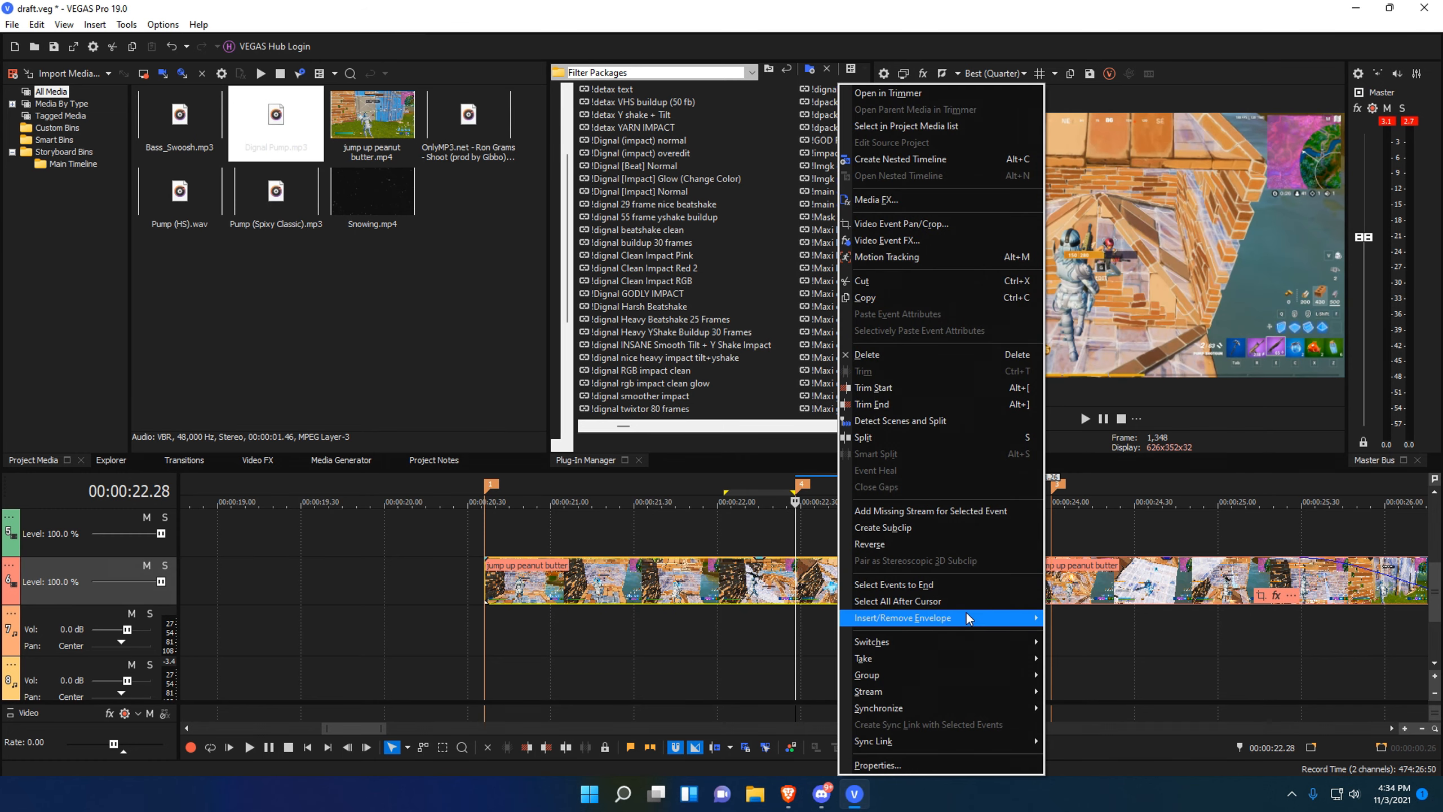
mouse_move(965, 616)
click(1074, 617)
scroll(800, 633, up, 8)
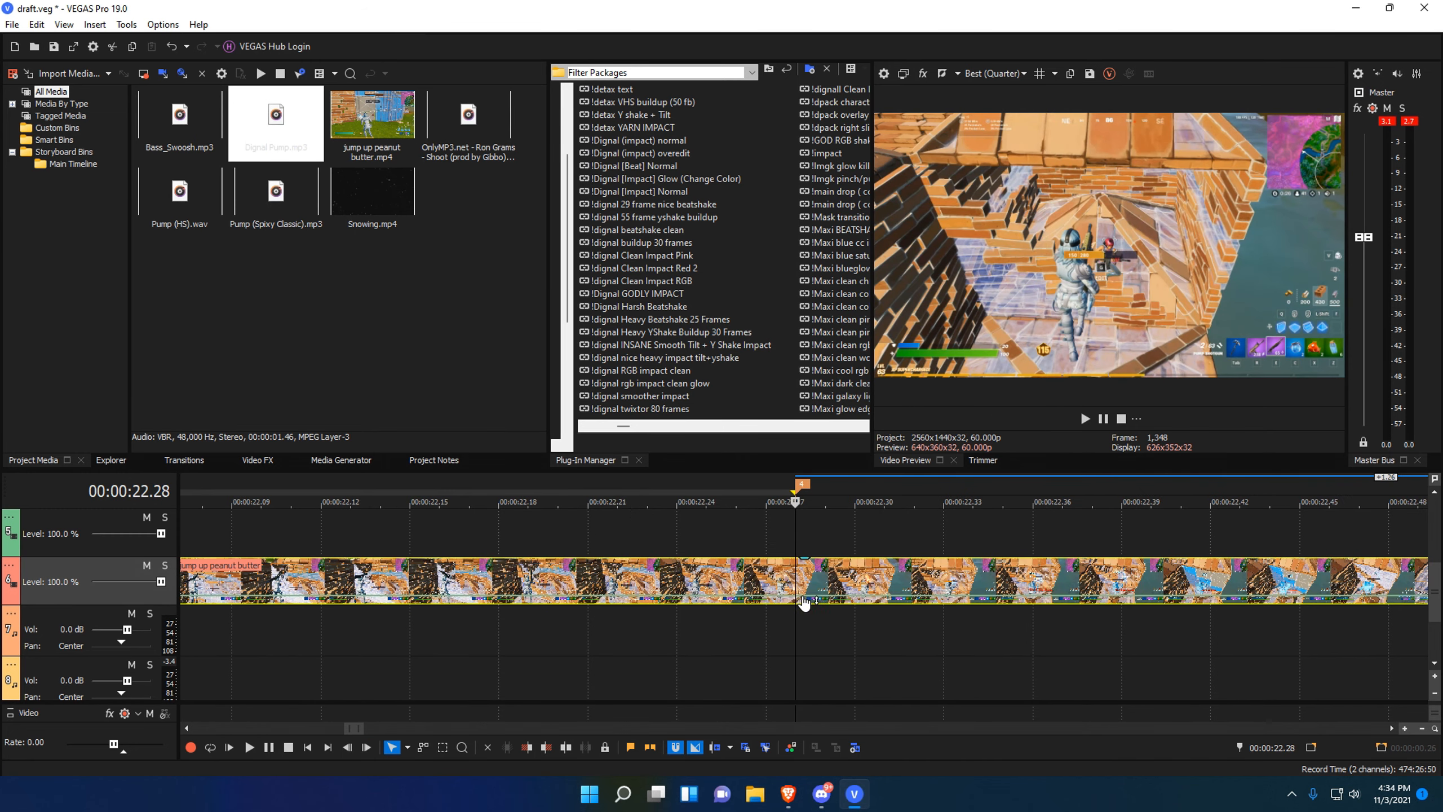
key(Left)
key(Left)
key(Right)
key(Right)
scroll(1007, 685, up, 4)
scroll(841, 655, down, 5)
key(Left)
click(653, 601)
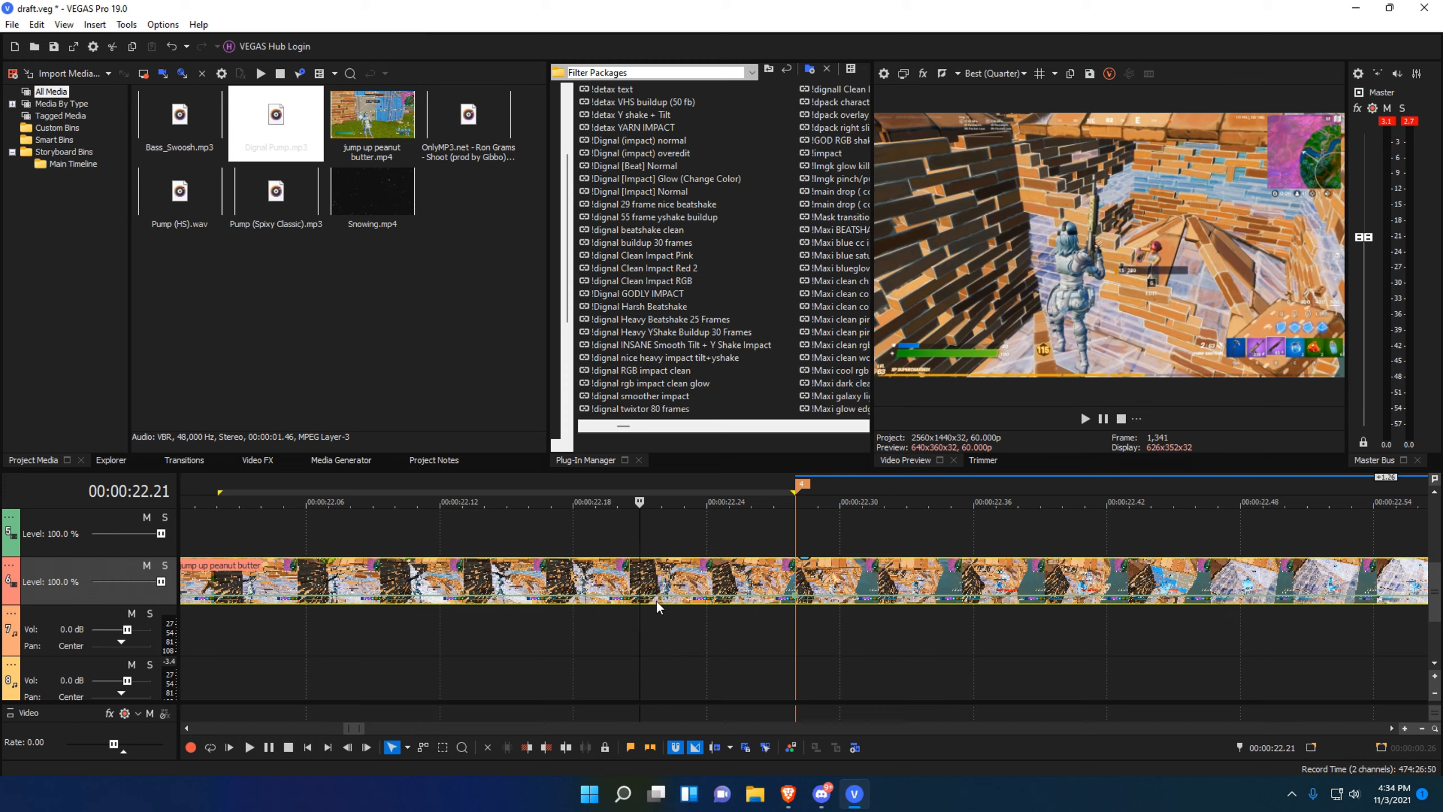
Set the velocity to 0% at 22.28 to freeze the frame.
click(795, 623)
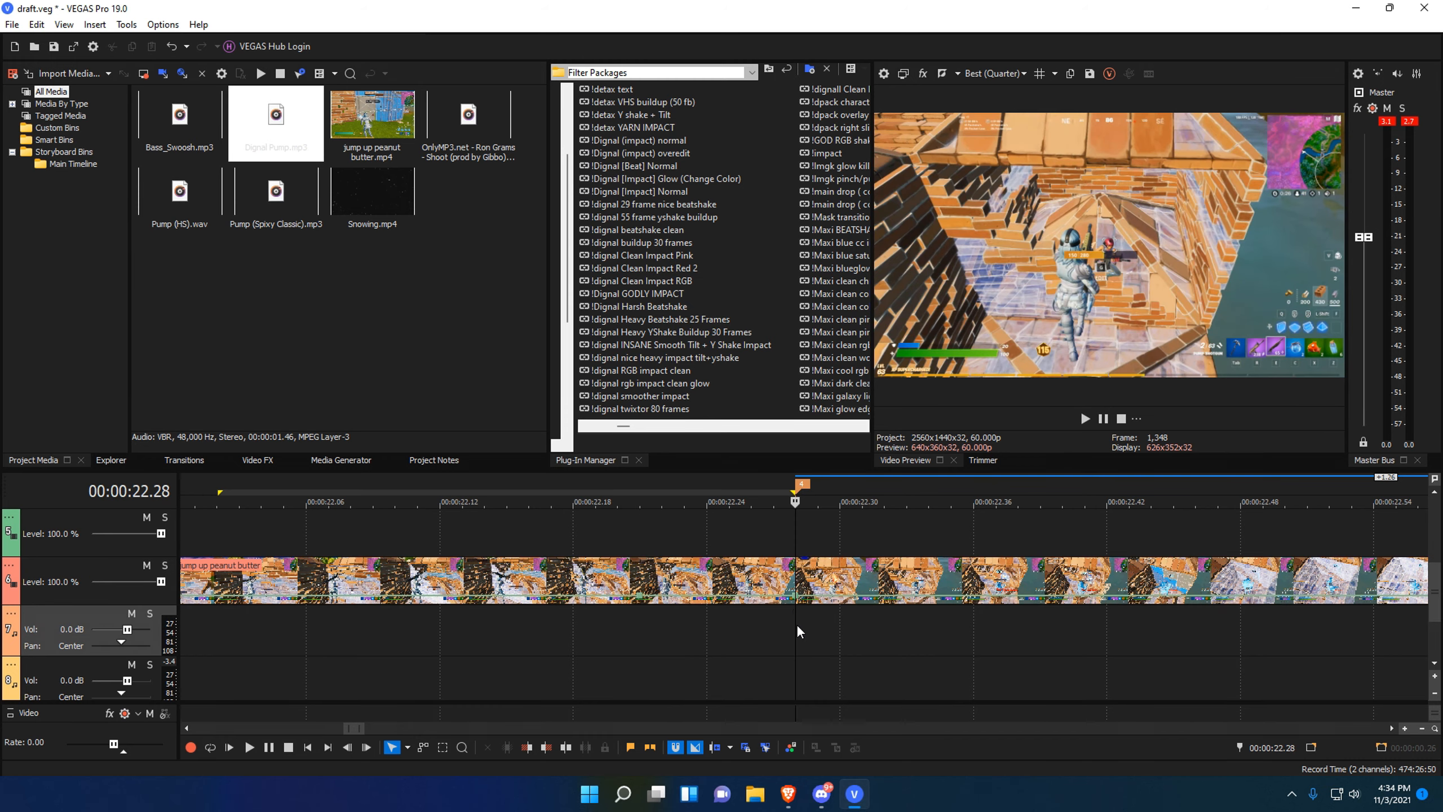
right_click(796, 594)
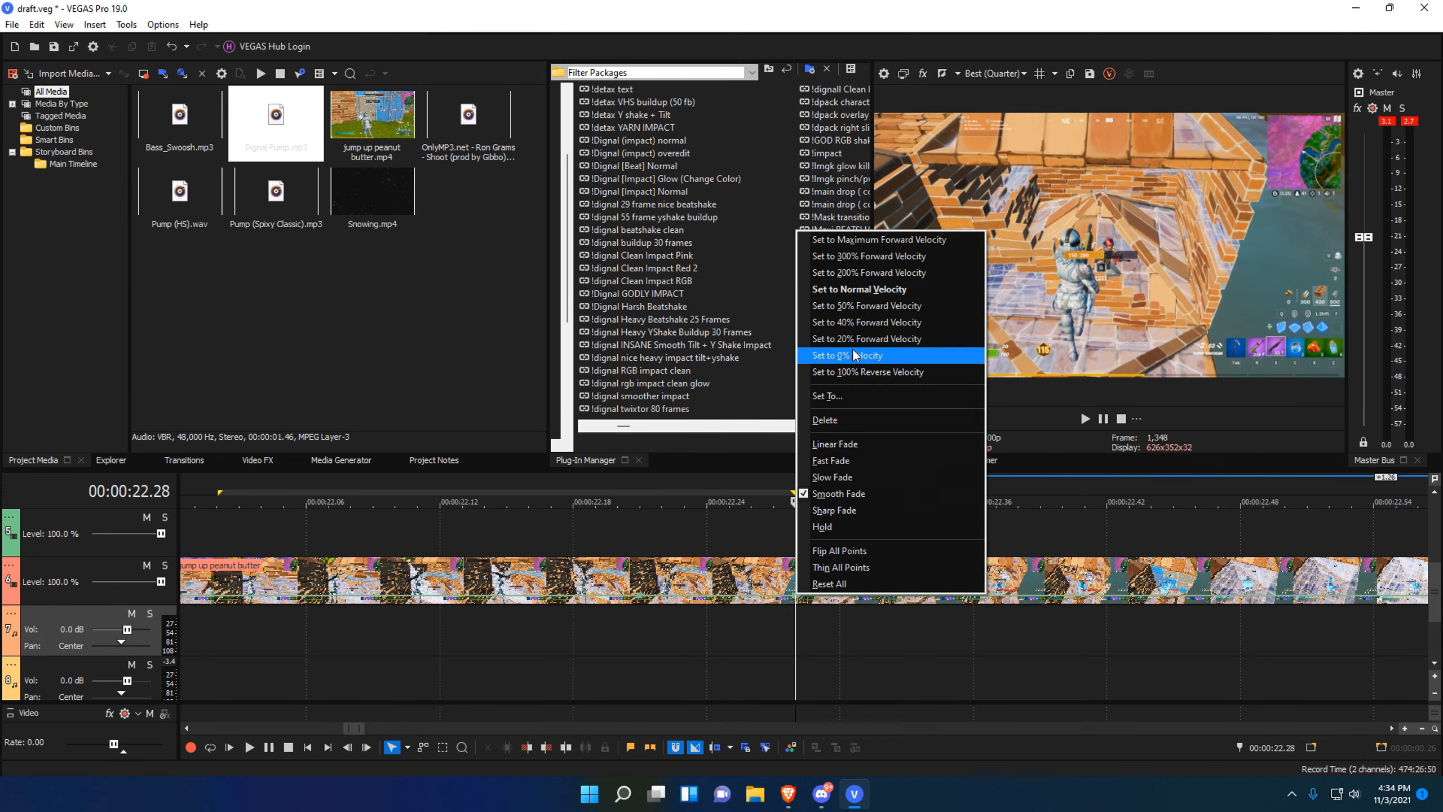
click(853, 354)
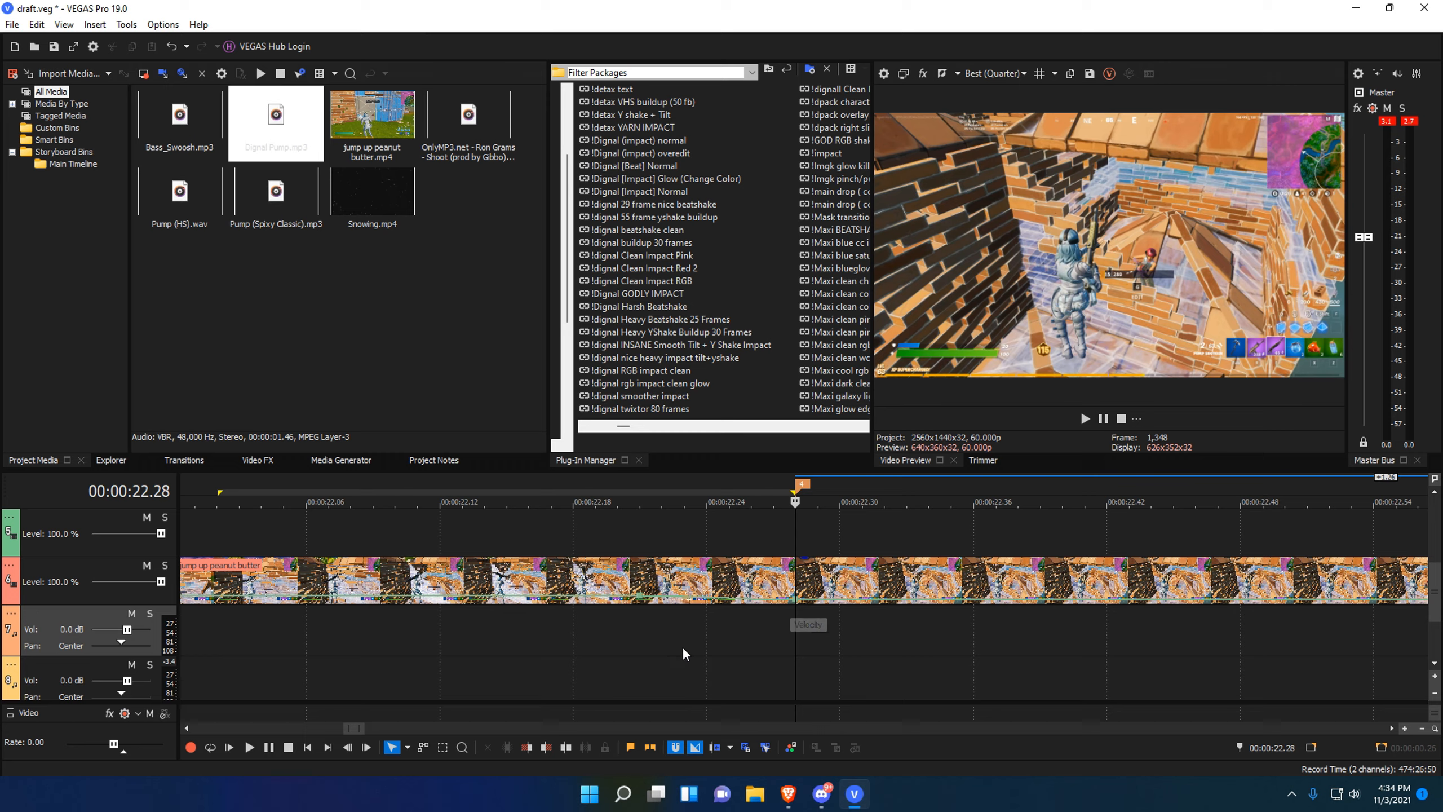
scroll(1077, 631, down, 4)
drag(645, 654, 1327, 658)
Add a velocity envelope to the jump up peanut butter clip near marker 3 at 24.00.
click(1323, 658)
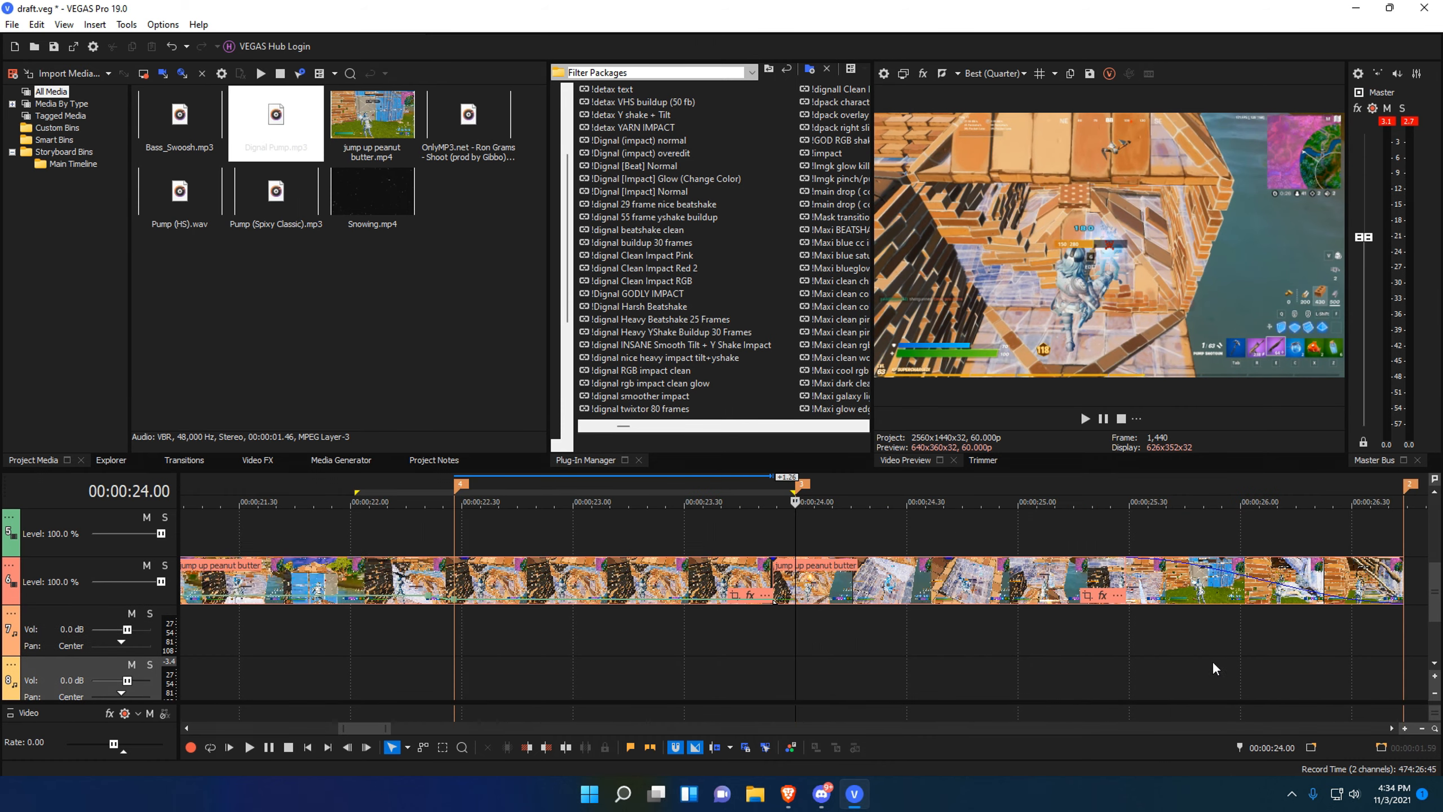
scroll(712, 645, down, 3)
click(566, 635)
key(Left)
key(Left)
key(Left)
key(Left)
key(Left)
key(Left)
key(Left)
key(Left)
key(Left)
key(Left)
key(Left)
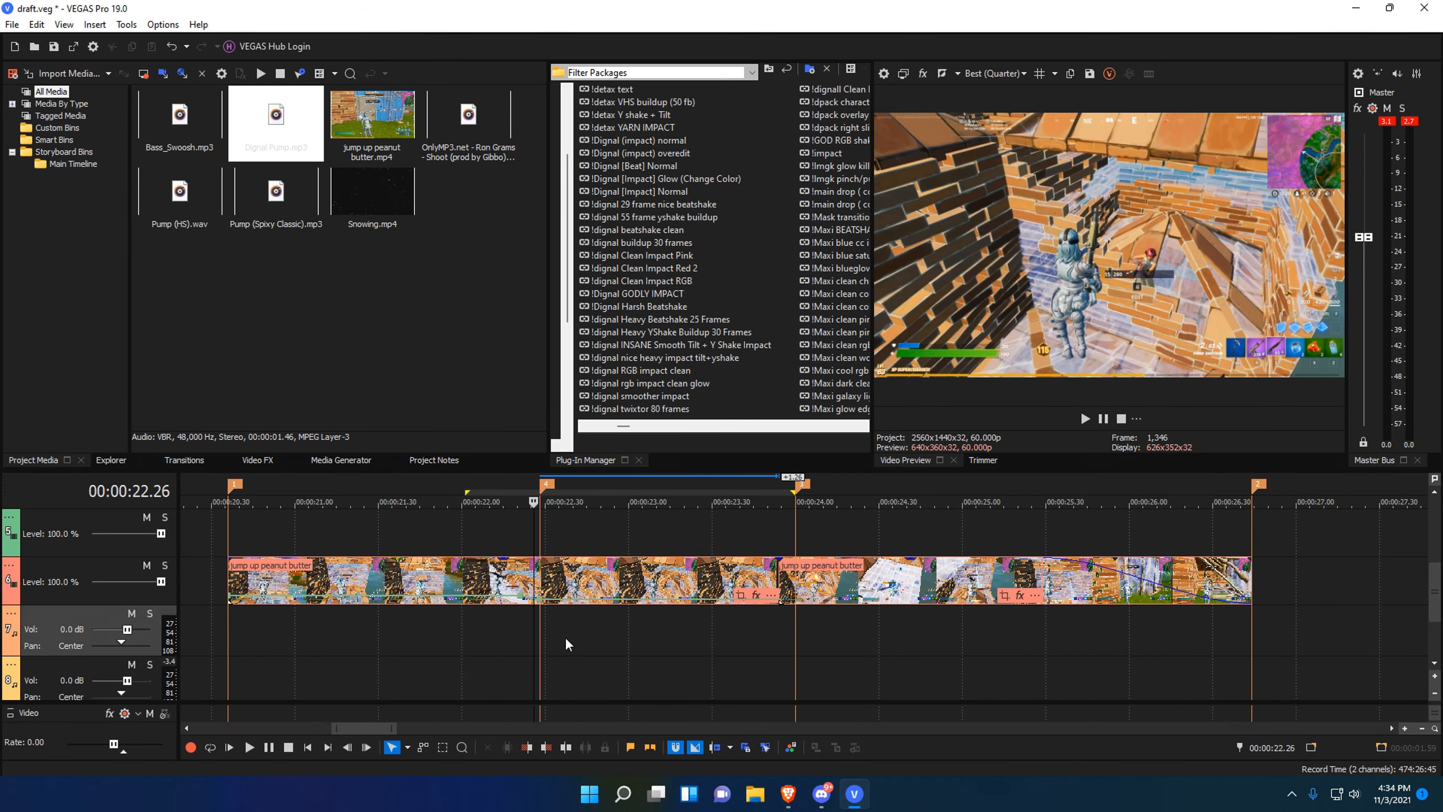
click(798, 631)
scroll(836, 597, up, 6)
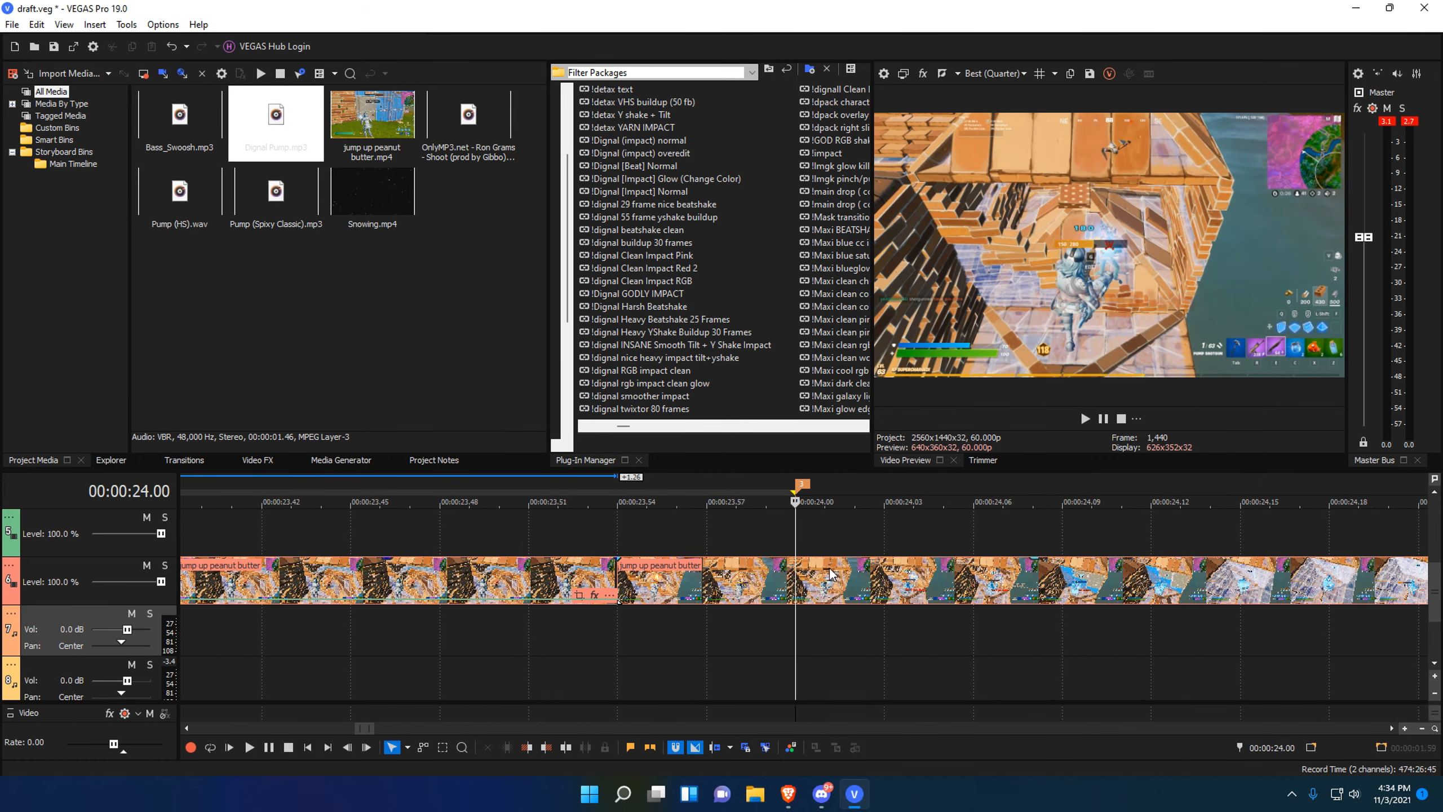
right_click(829, 568)
mouse_move(1001, 618)
click(1071, 619)
Add velocity envelope points at 00:00:23.58 and 00:00:23.55.
scroll(789, 632, down, 12)
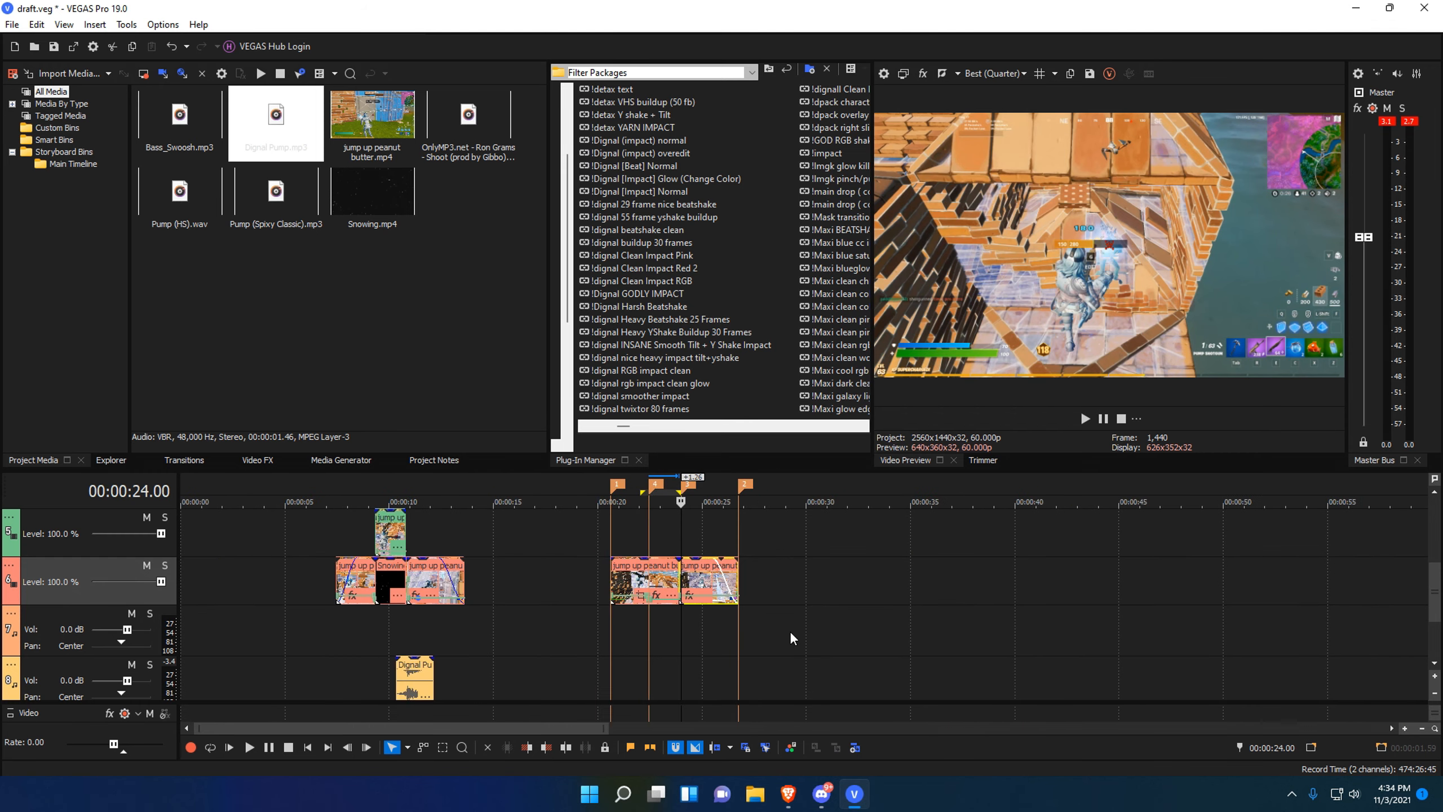
click(282, 638)
scroll(946, 654, up, 8)
click(378, 631)
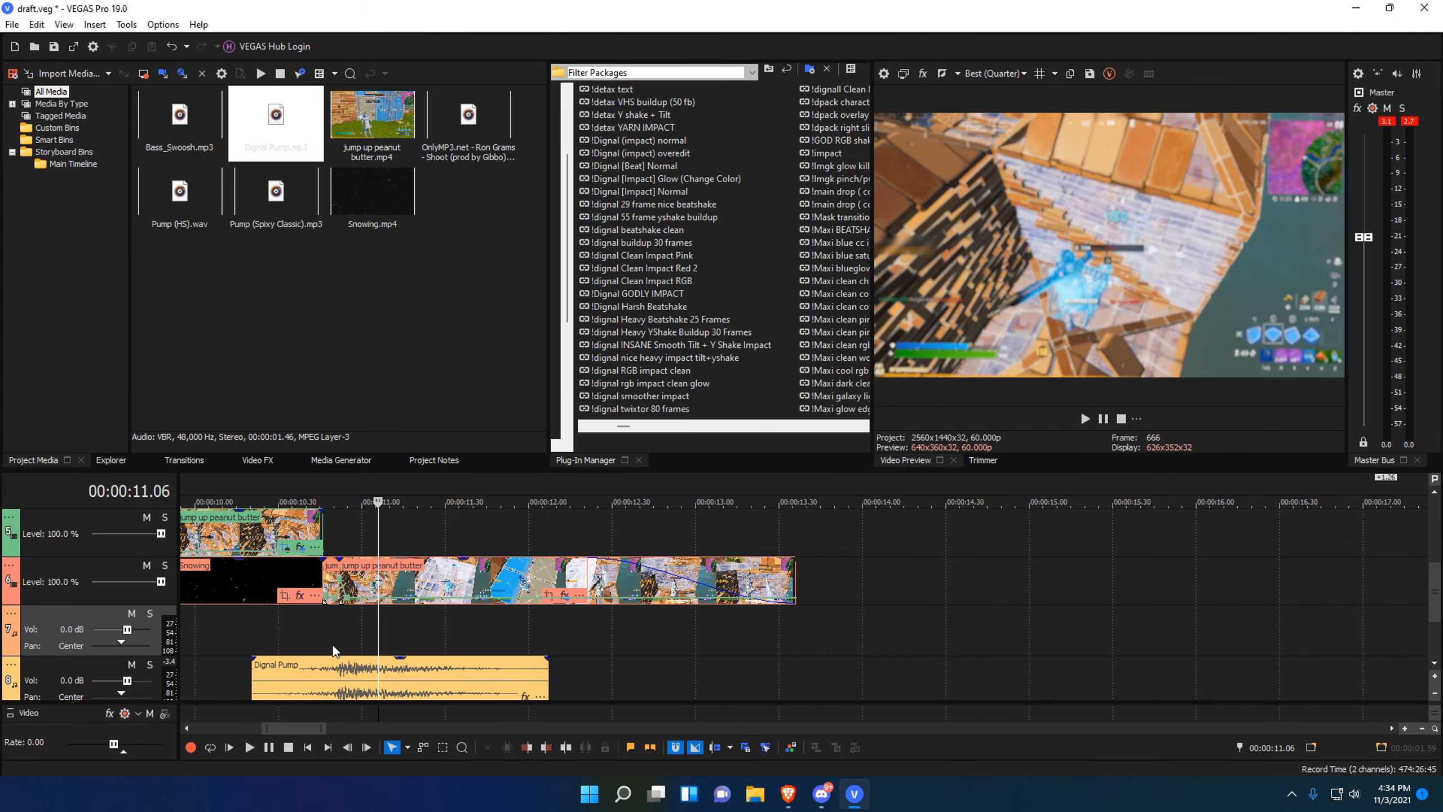
click(332, 643)
scroll(332, 643, up, 6)
click(891, 630)
key(Left)
key(Left)
key(Left)
key(Left)
key(Left)
scroll(803, 619, down, 6)
scroll(676, 629, down, 5)
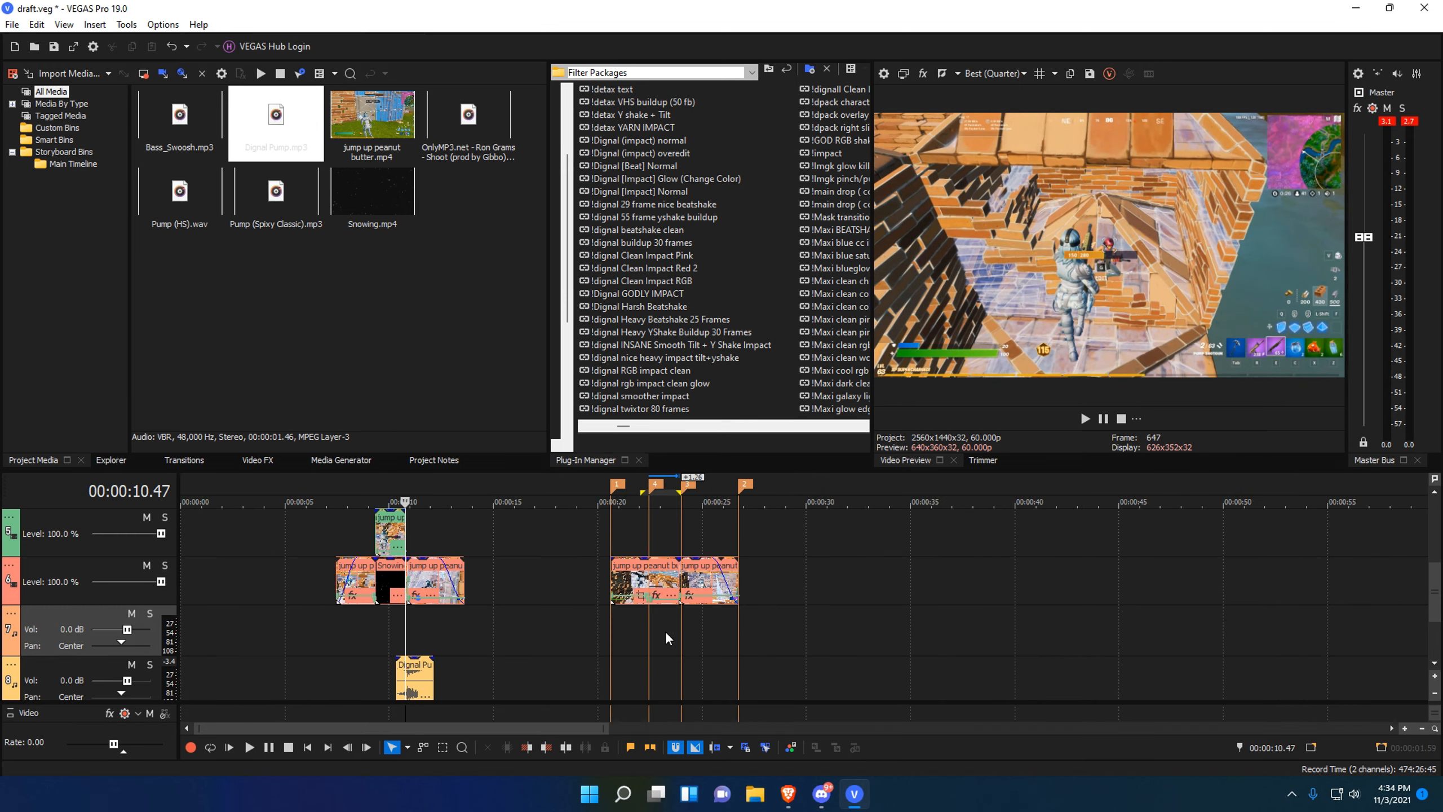
click(685, 629)
scroll(809, 605, up, 12)
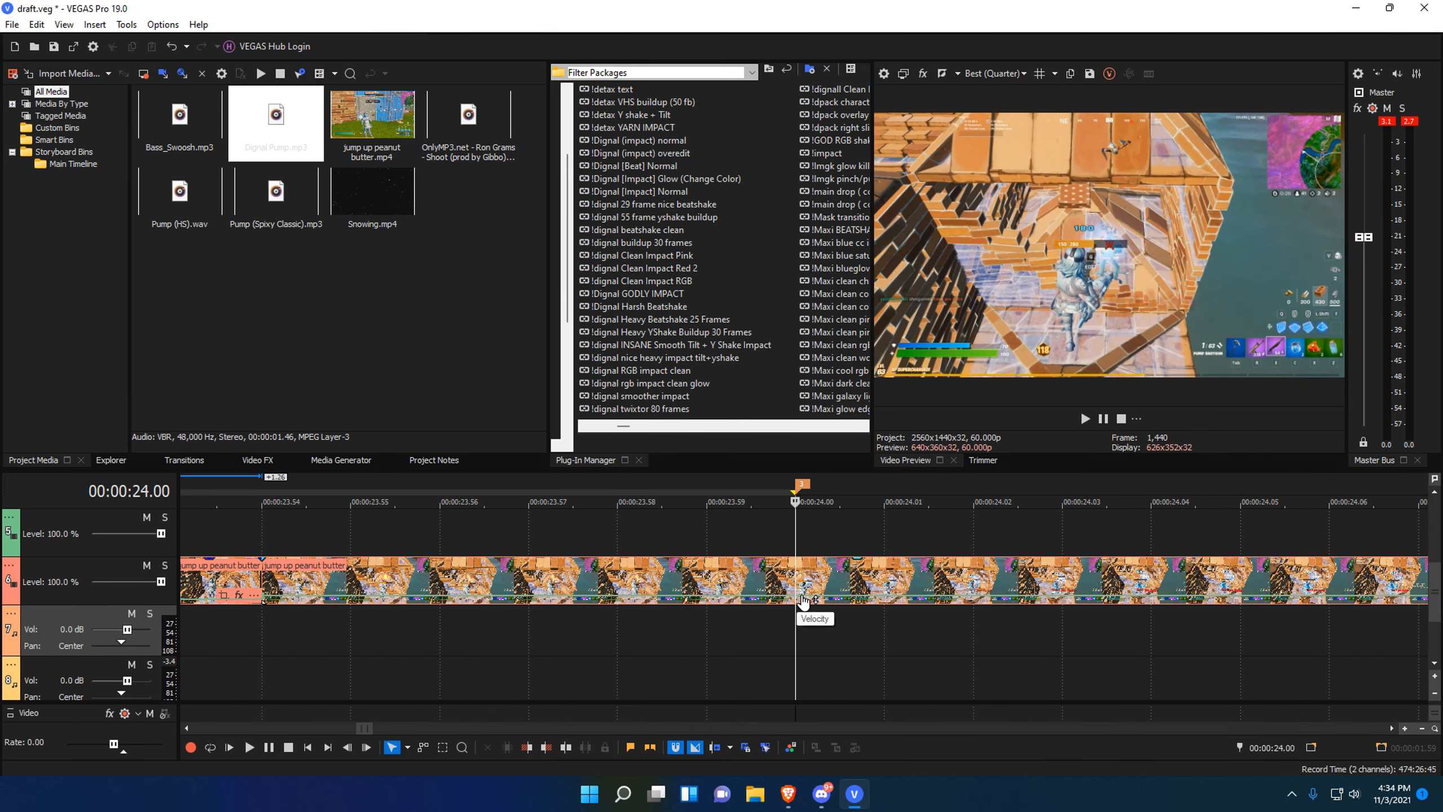
key(Left)
key(Left)
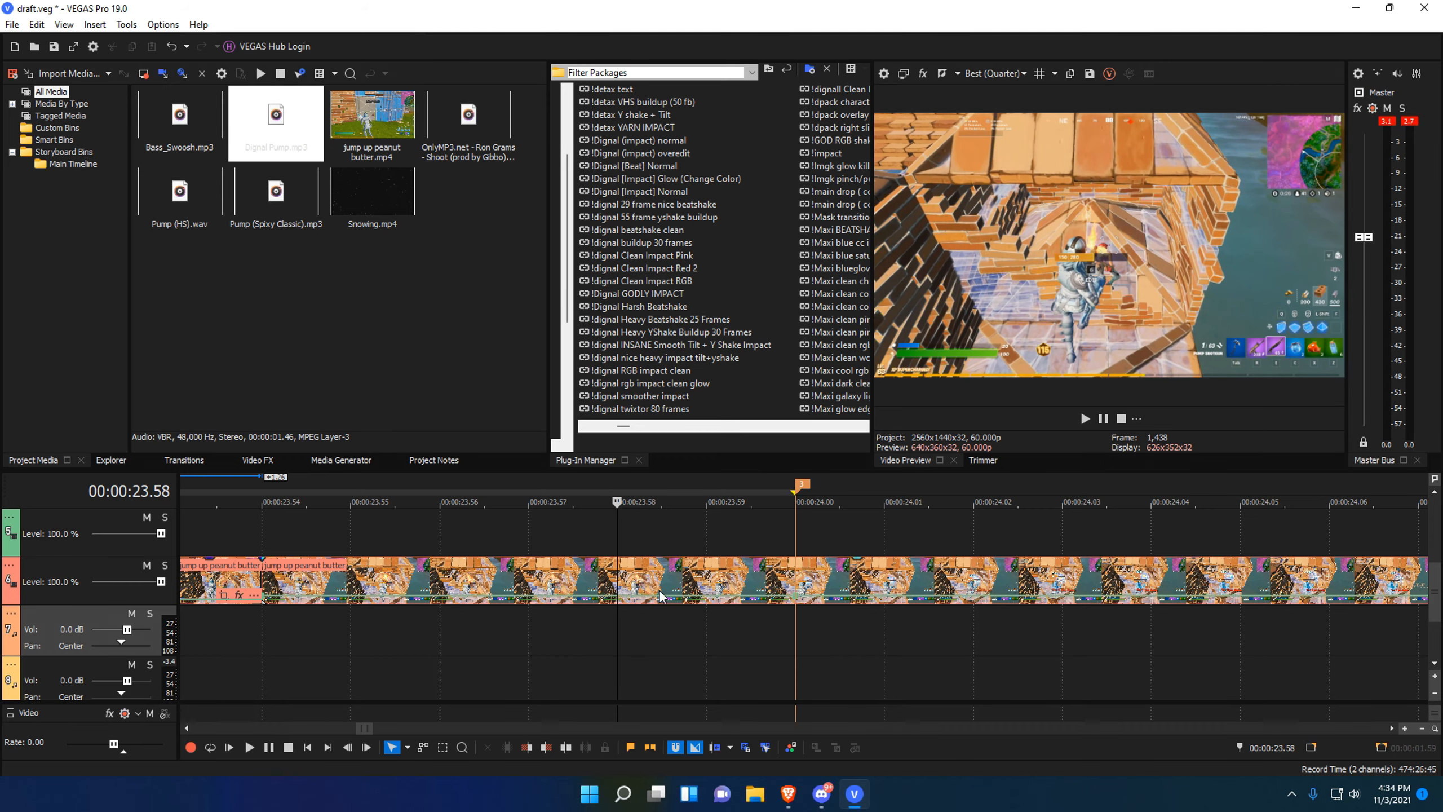
double_click(622, 596)
key(Right)
key(Left)
key(Left)
key(Left)
key(Left)
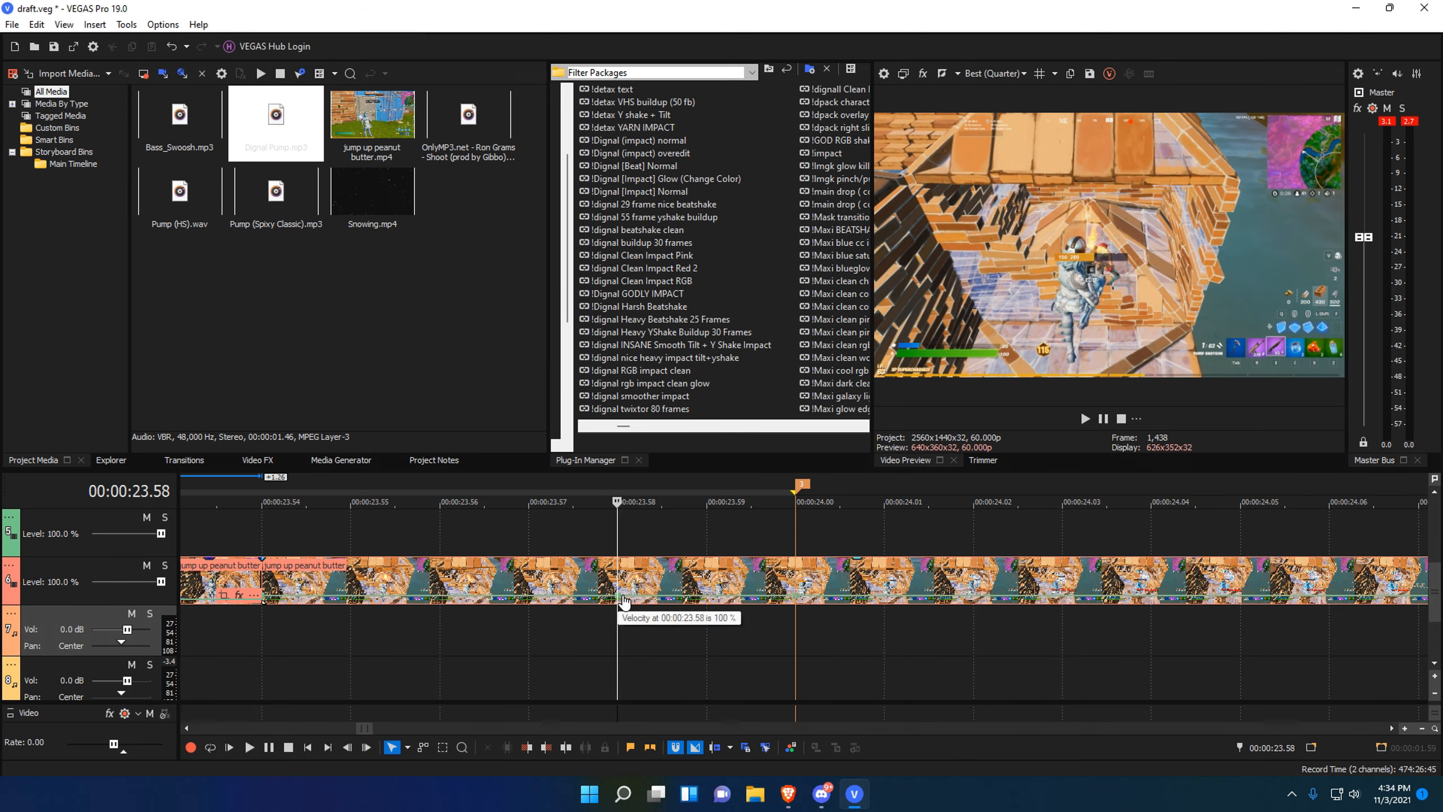
double_click(352, 596)
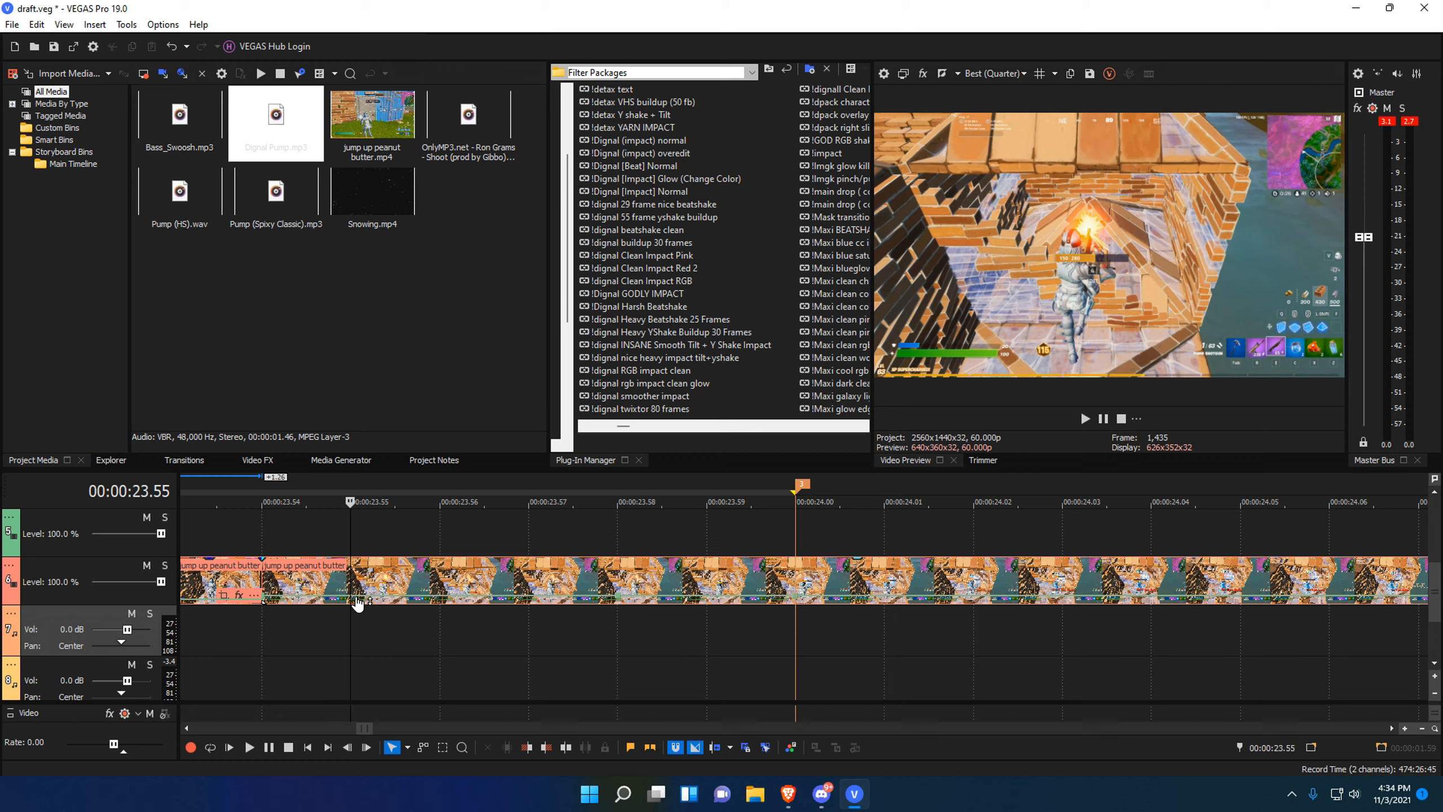
Check the playhead around marker 3 at 24.00, ending on the 23.58 point.
click(798, 607)
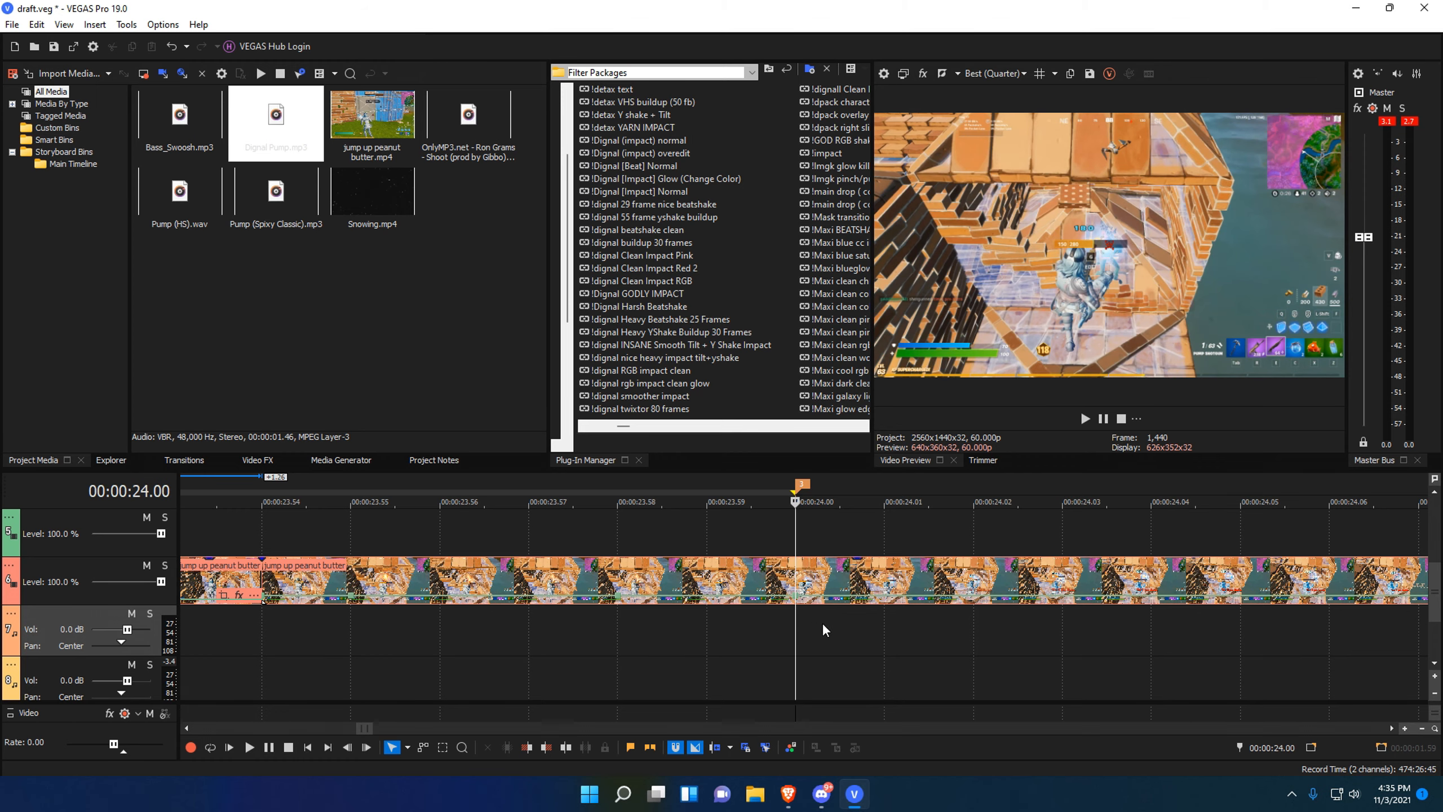
click(1061, 596)
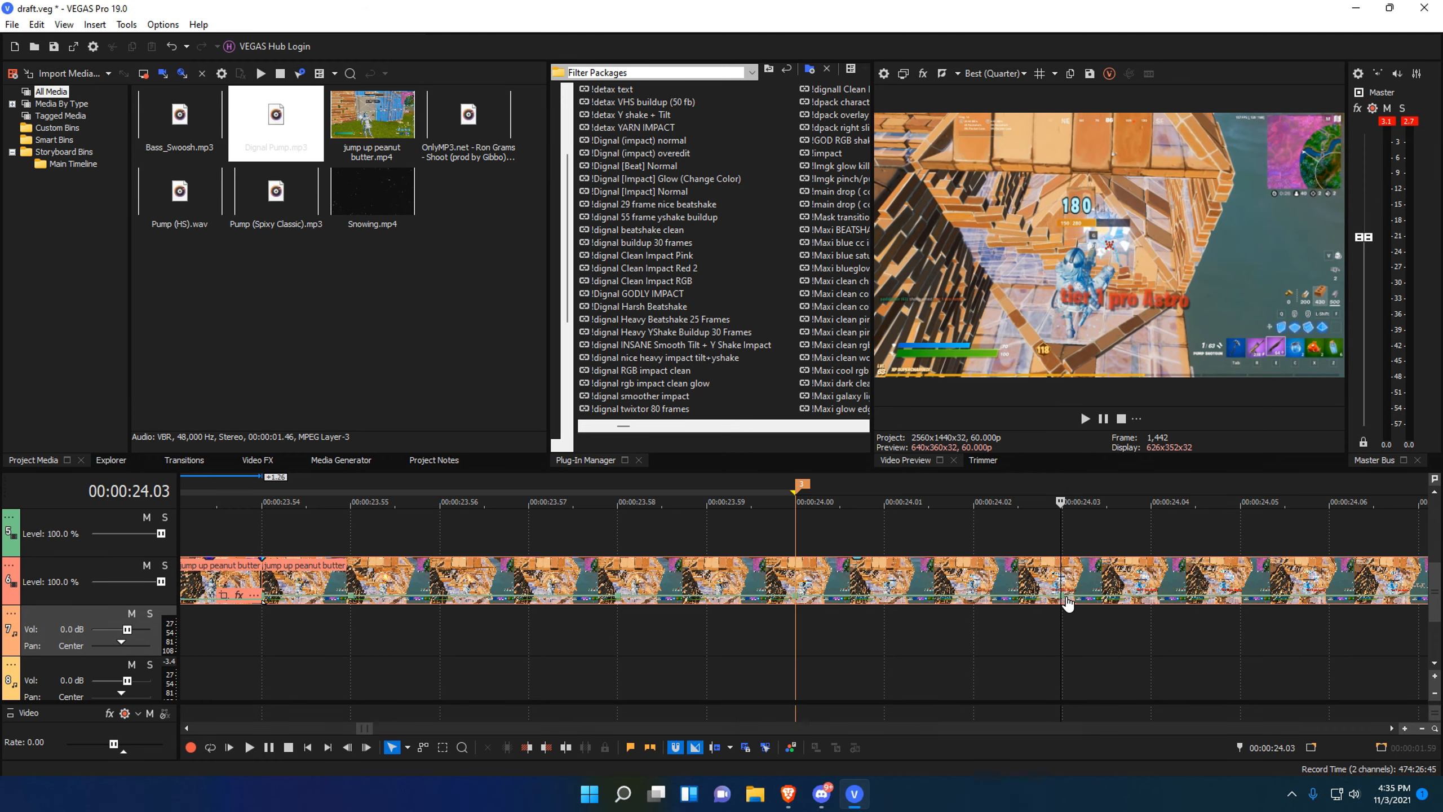
click(804, 630)
scroll(798, 629, down, 4)
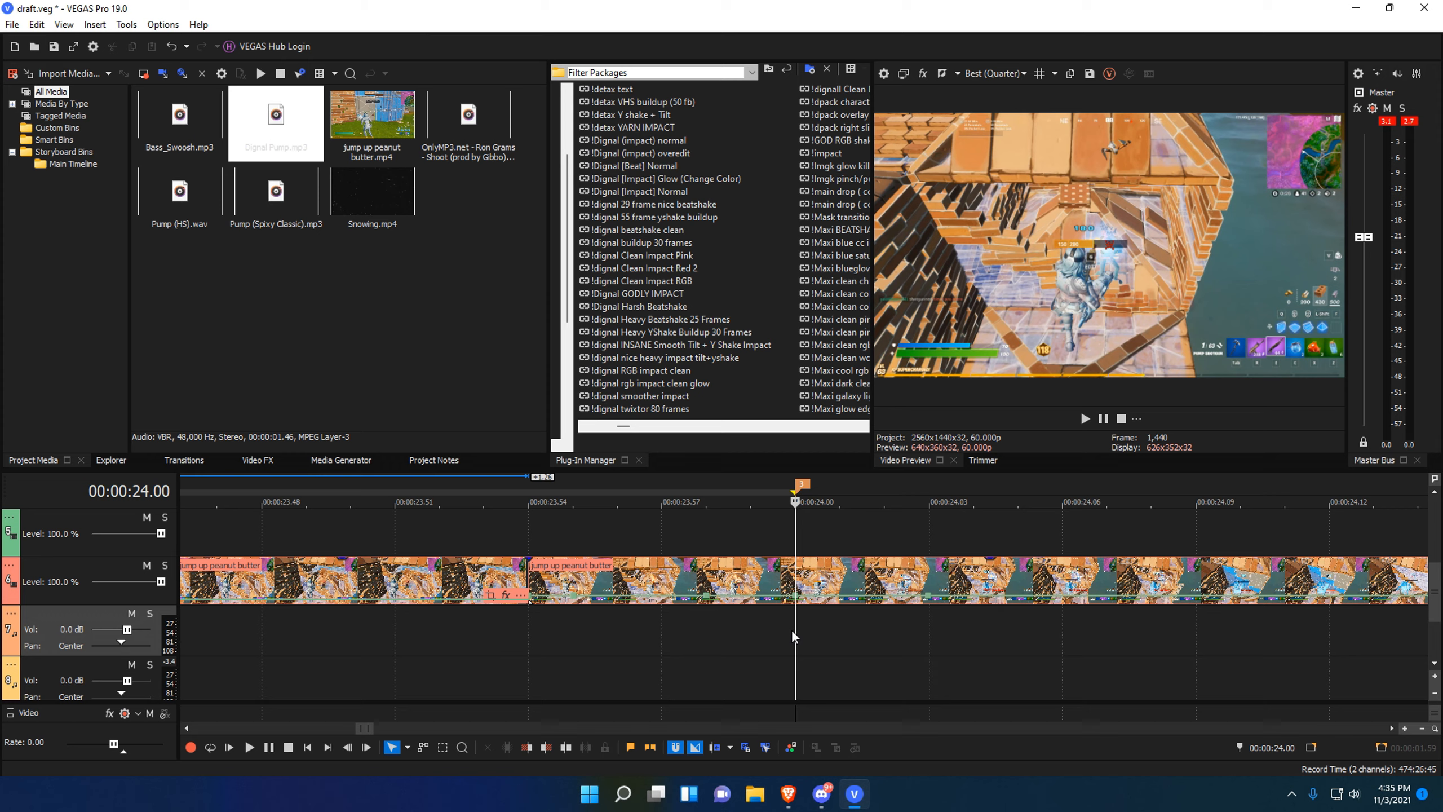
click(701, 614)
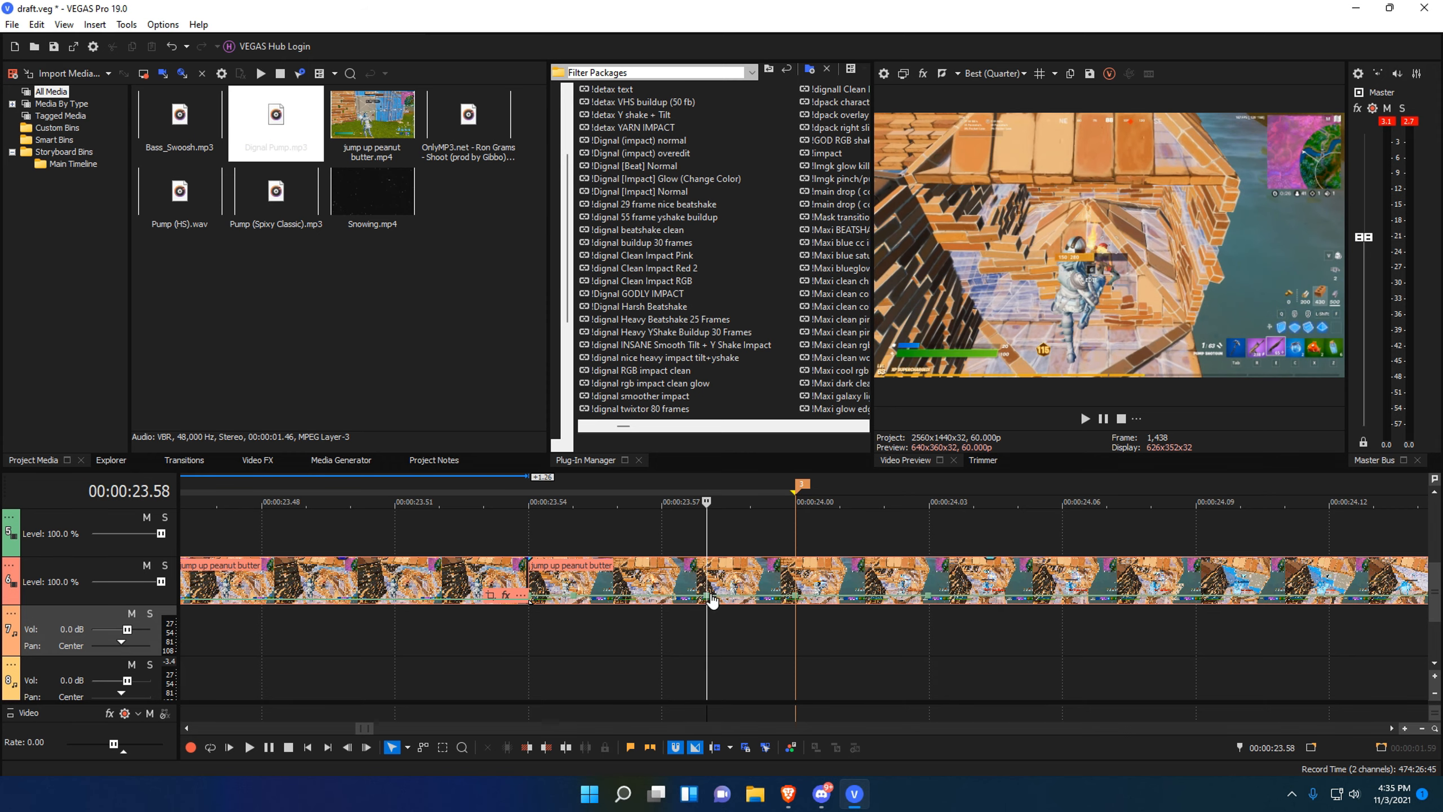
Give the 23.58 point a preset velocity and set the 24.00 point to 50% forward.
right_click(711, 601)
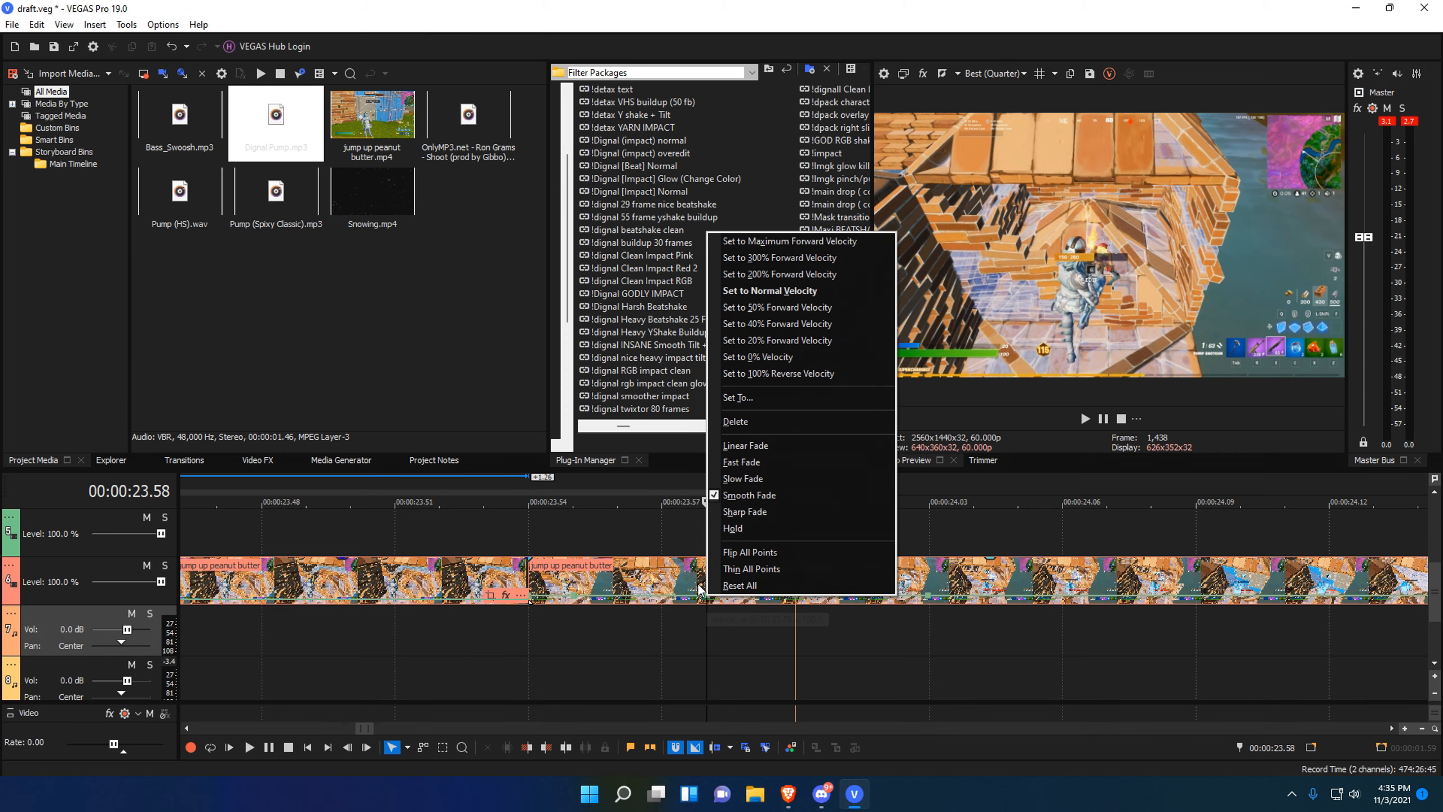
click(760, 316)
drag(695, 630, 740, 632)
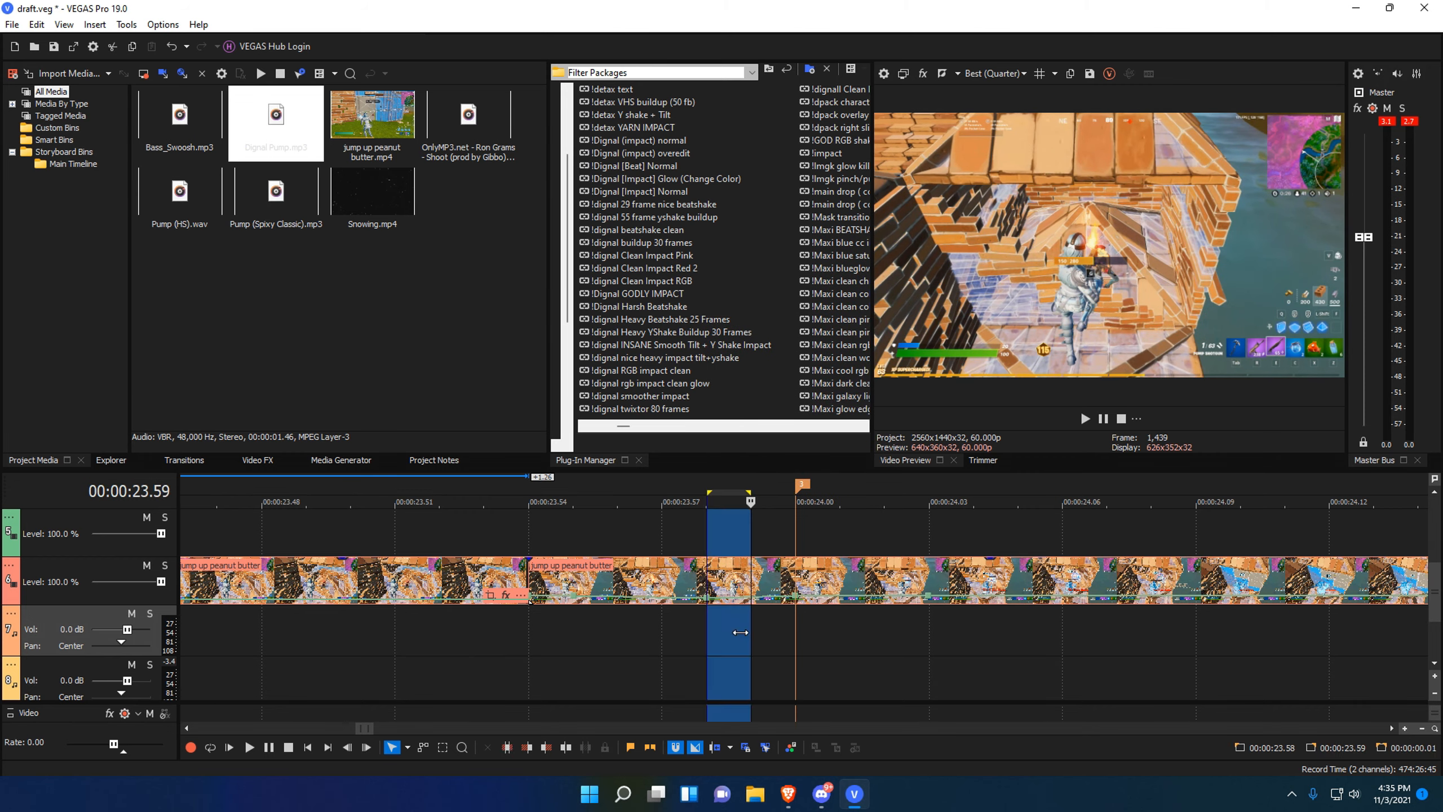
click(782, 621)
right_click(929, 595)
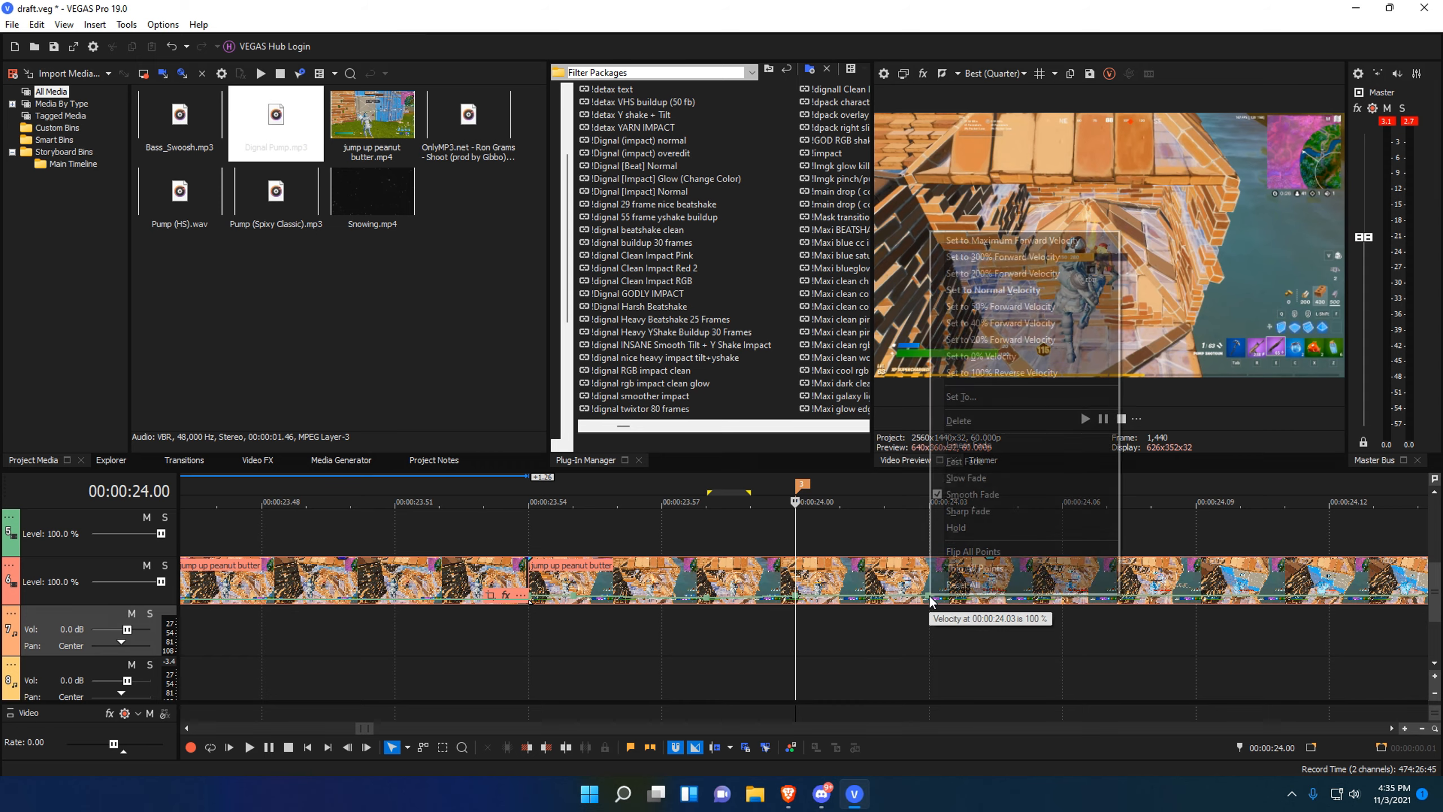
click(989, 308)
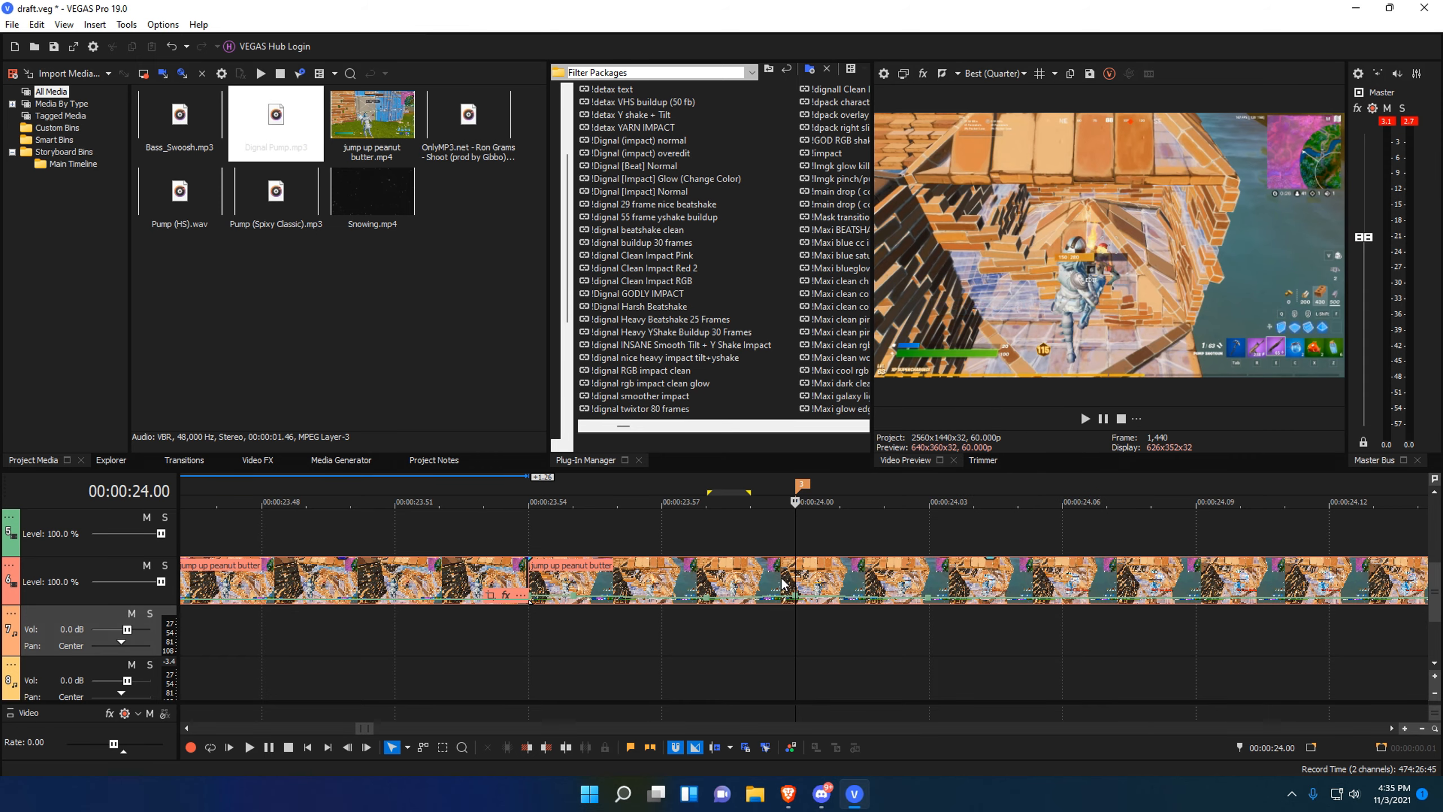
Make the envelope segment a slow fade curve and confirm an exact velocity for the 24.00 point.
right_click(754, 603)
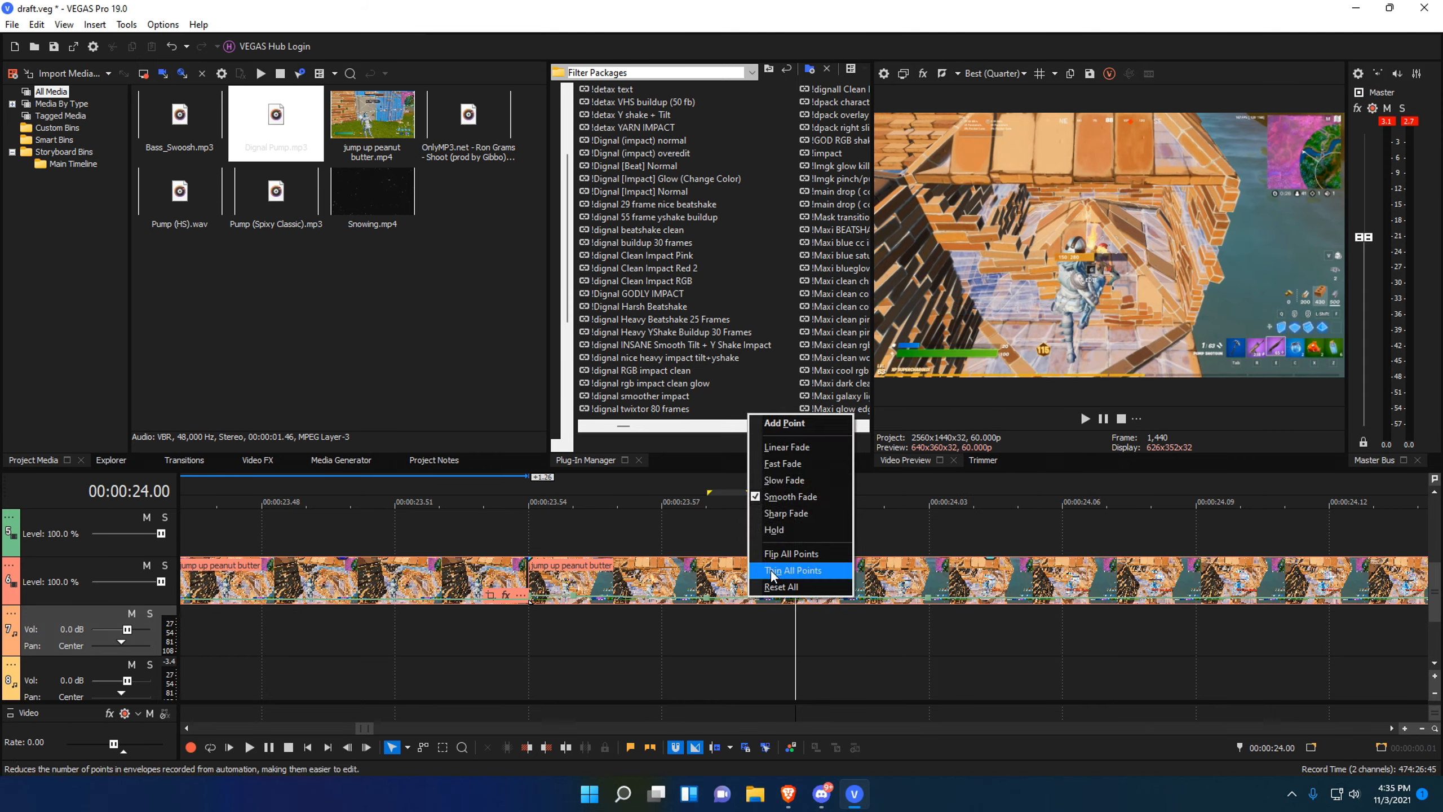
click(805, 479)
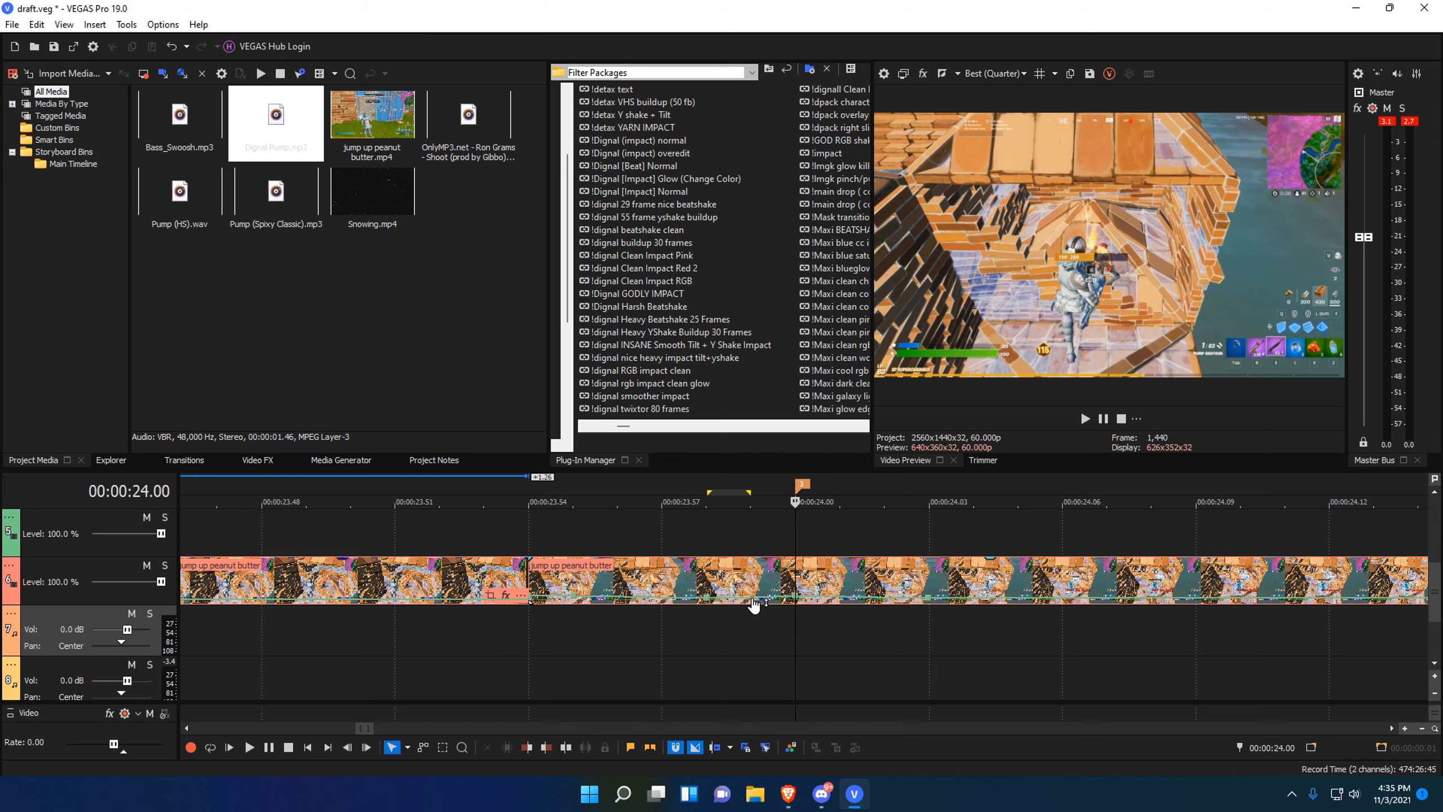
right_click(848, 602)
click(782, 623)
right_click(833, 589)
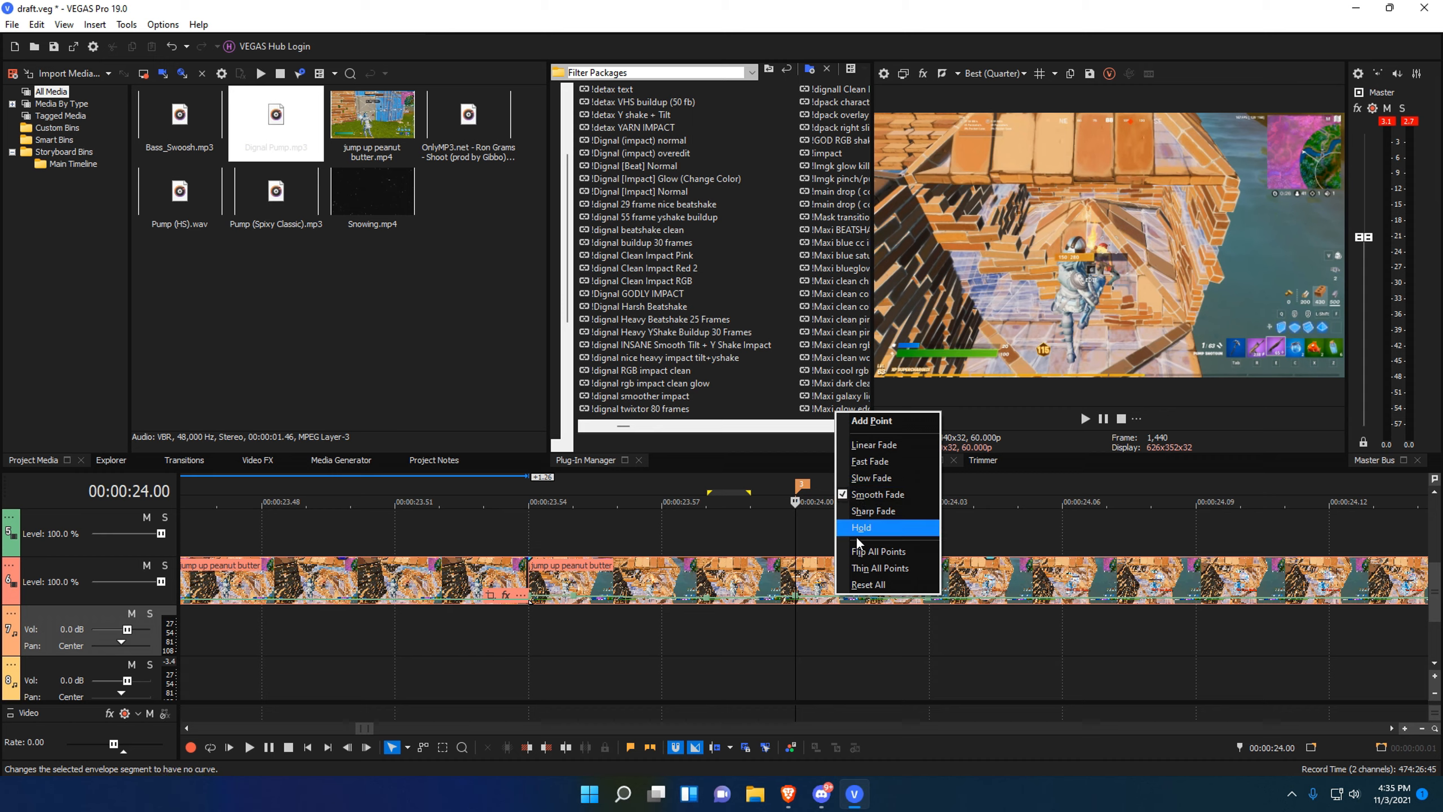
click(802, 624)
right_click(794, 602)
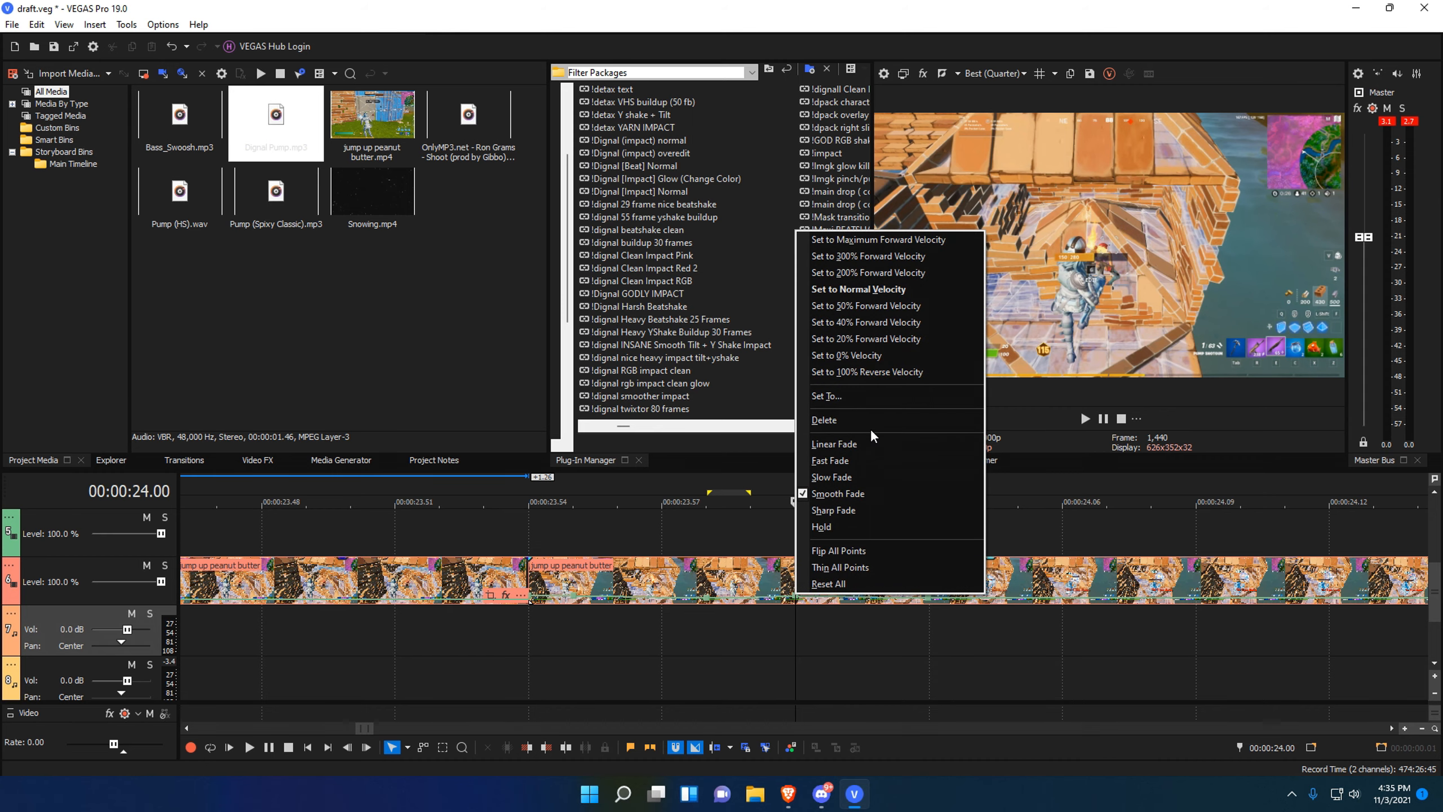
click(868, 394)
key(Return)
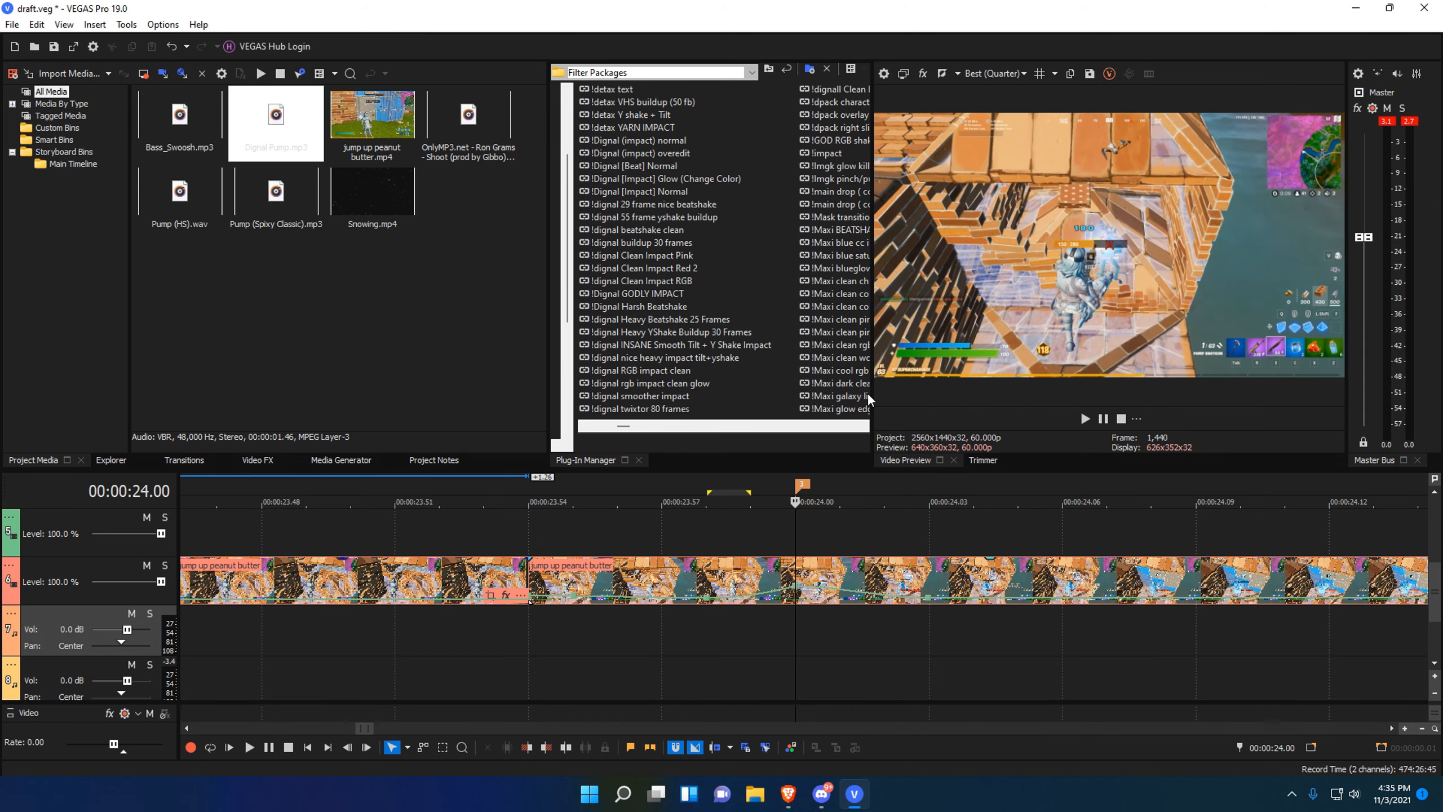
Select the 22.55–24.05 range and check the playhead at 22.30, 24.12 and 24.00.
mouse_move(800, 592)
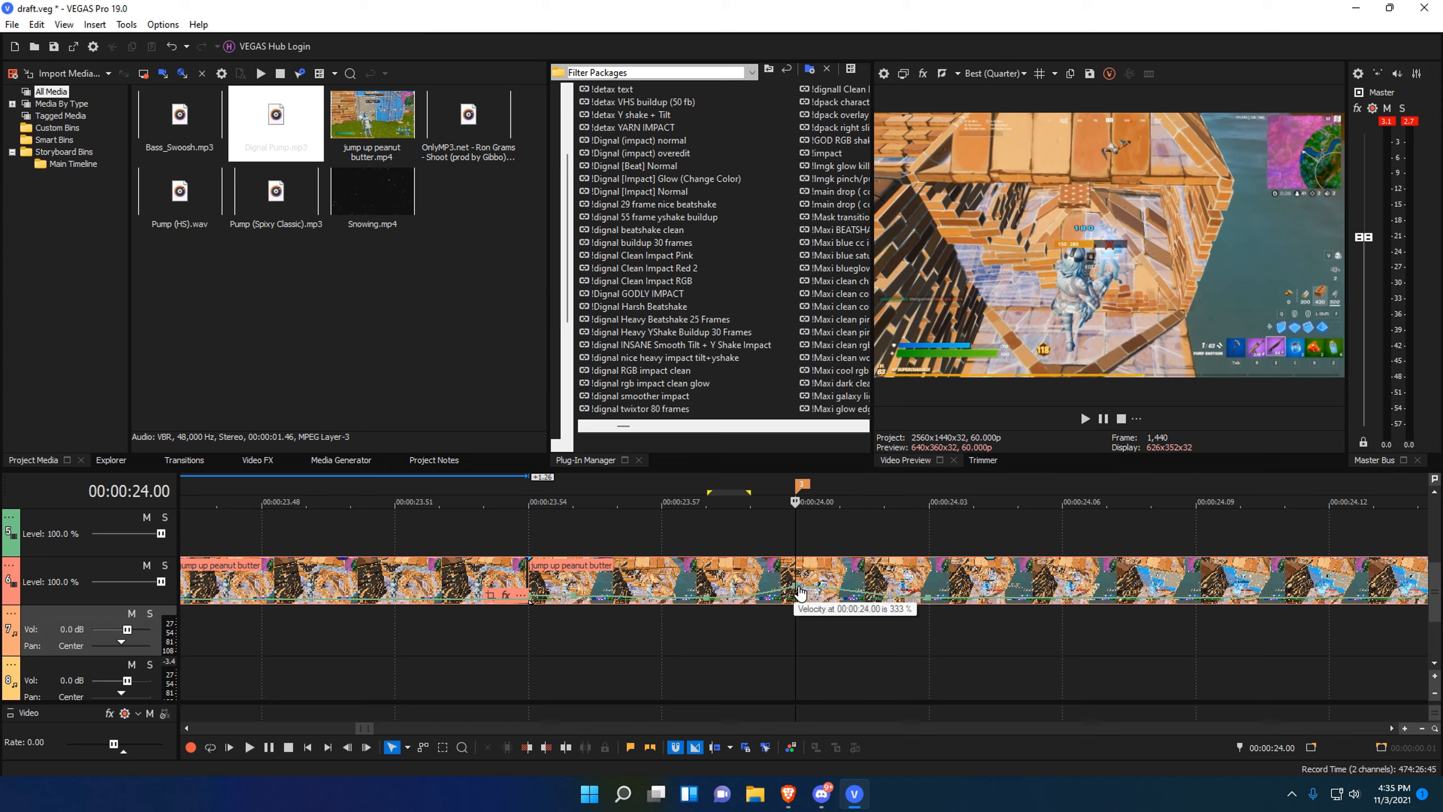
scroll(798, 598, down, 8)
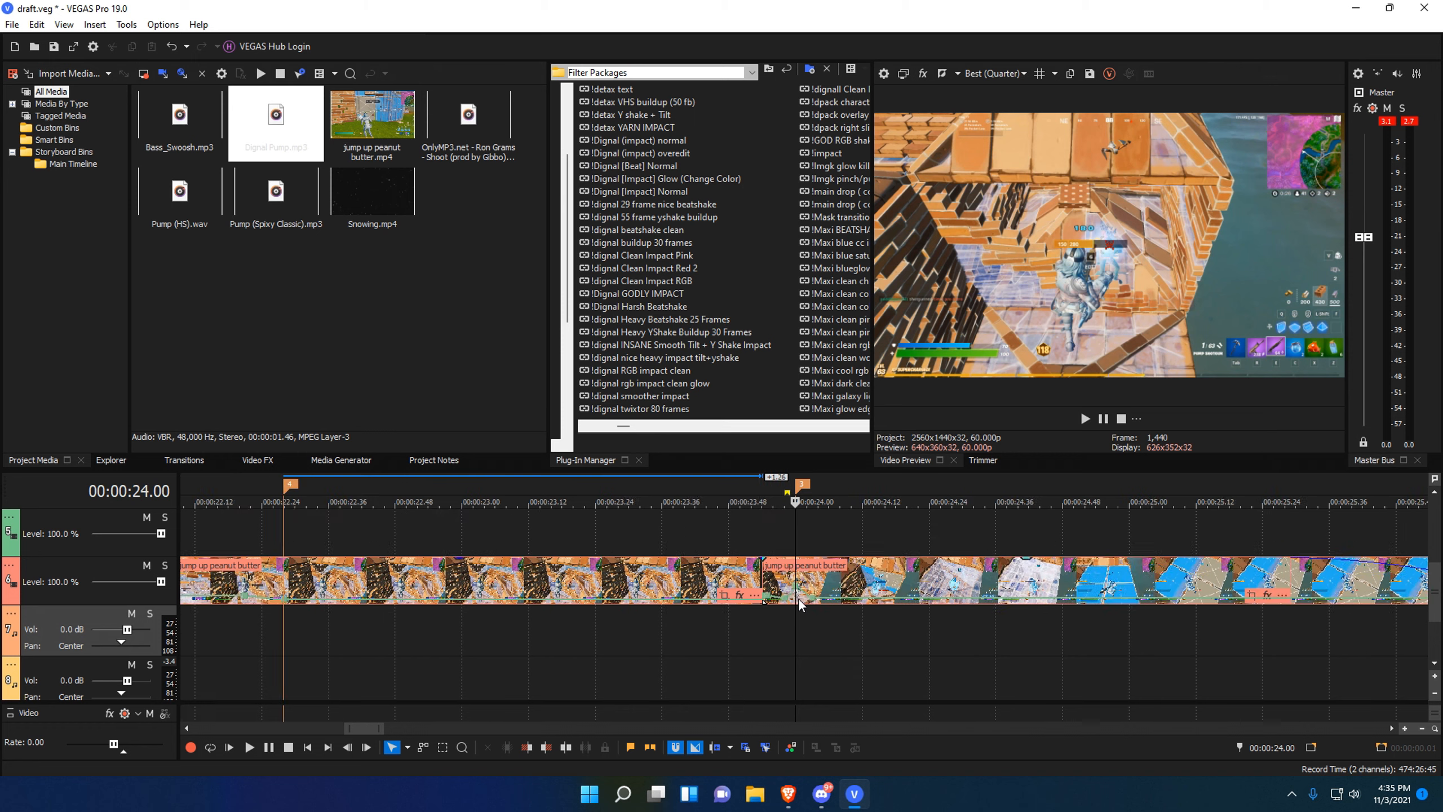
drag(809, 629, 799, 663)
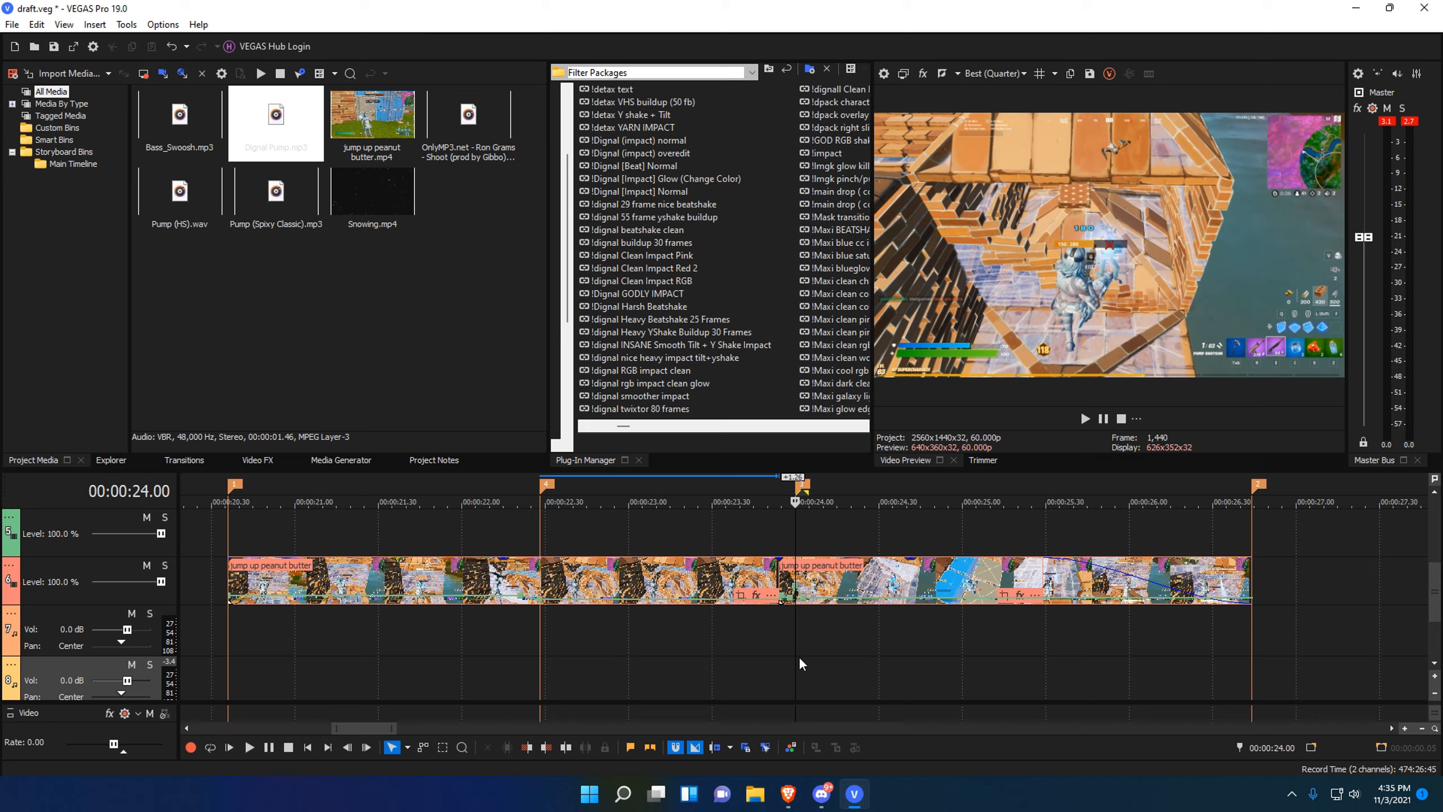
scroll(708, 656, down, 3)
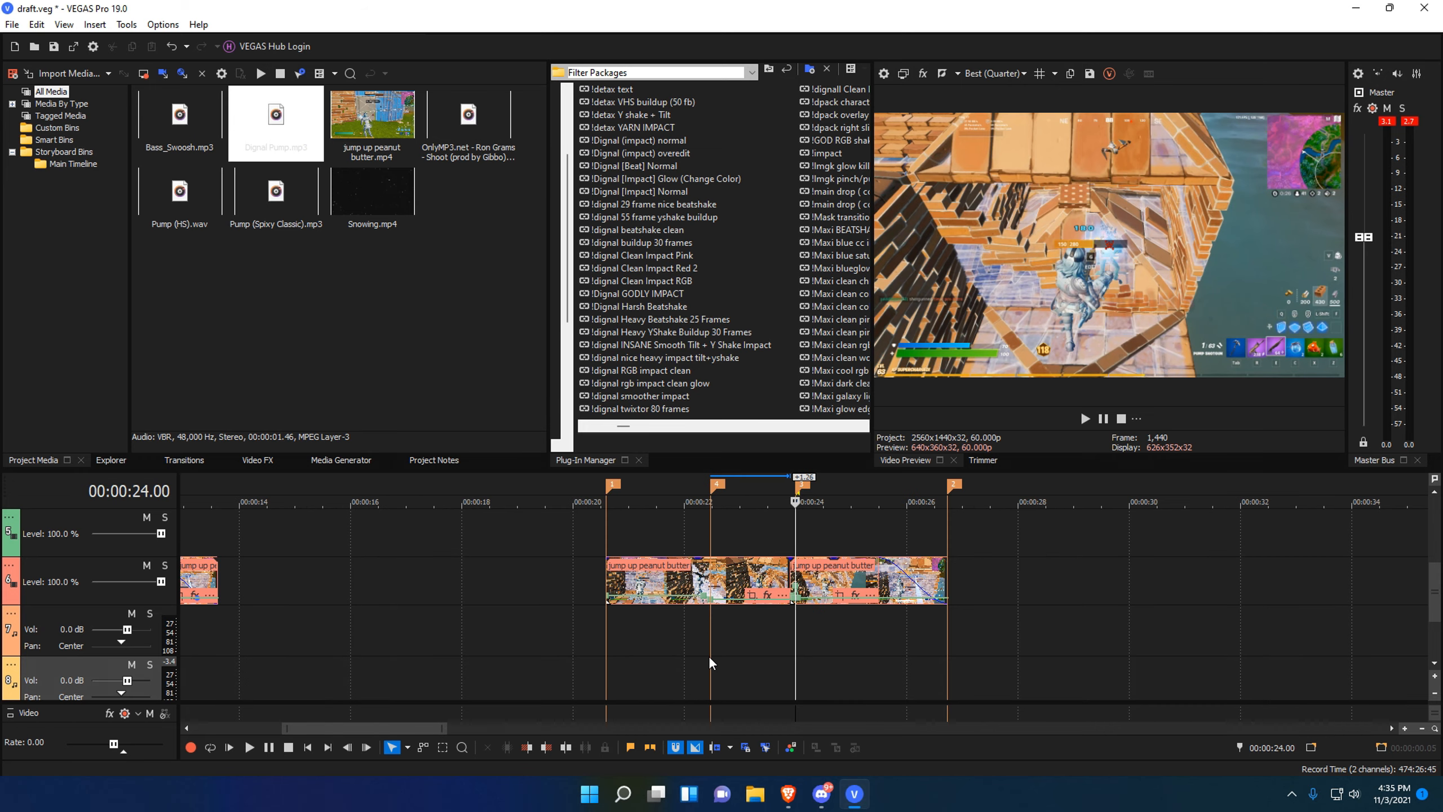
click(708, 656)
scroll(784, 653, up, 3)
click(1074, 644)
click(1048, 638)
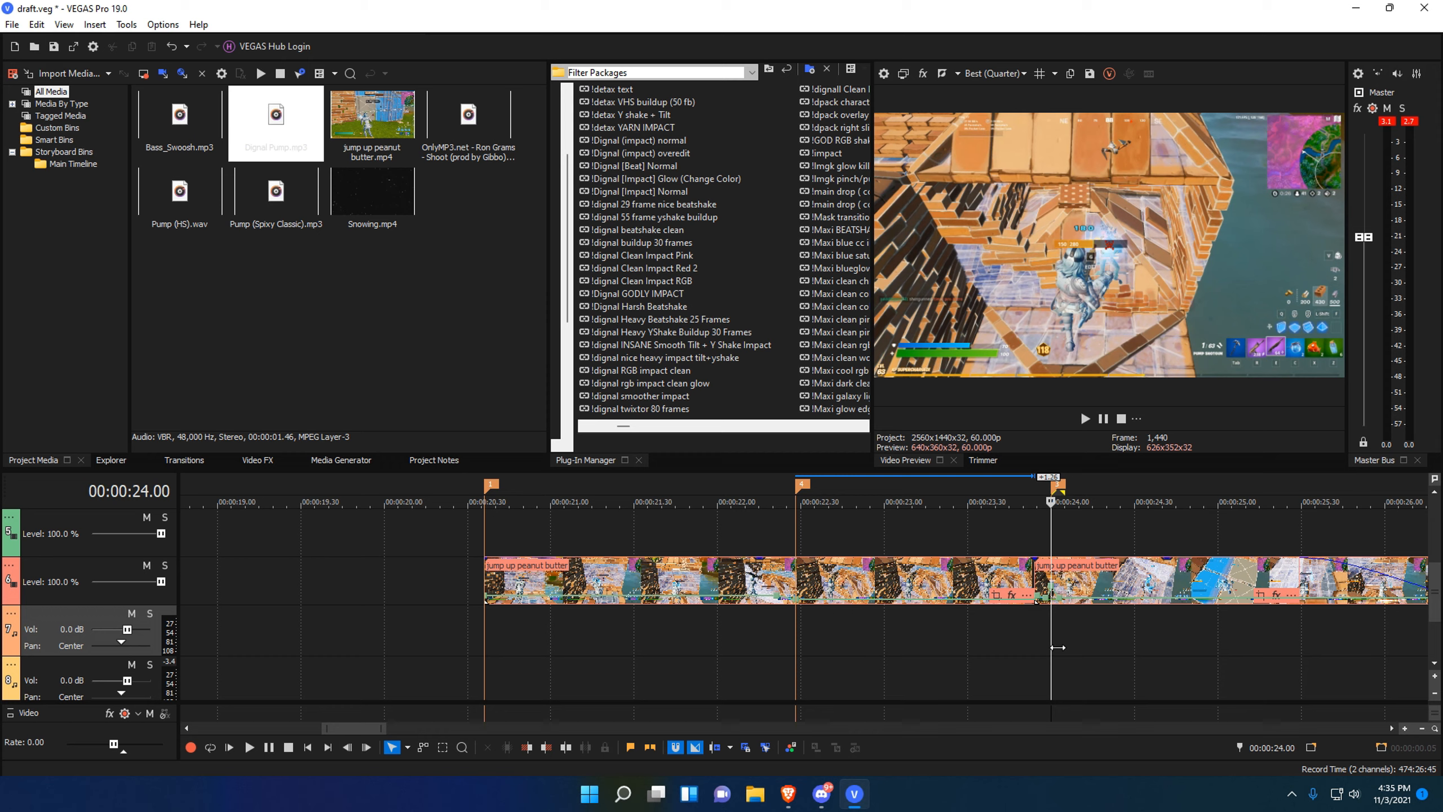
Place the playhead at the clip edge at 22.28, then at 24.00 and marker 4.
drag(805, 627, 1001, 654)
click(1057, 675)
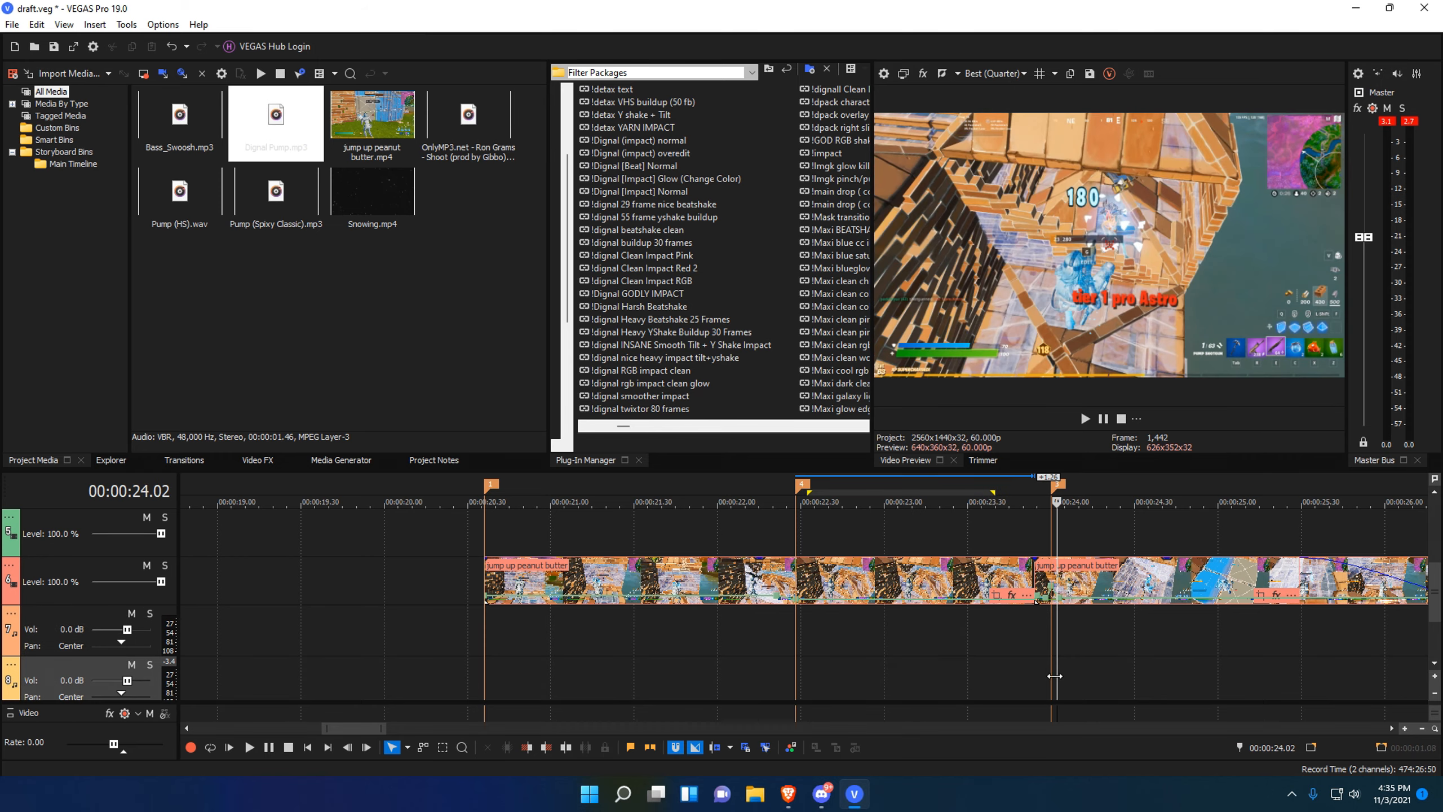
click(1053, 664)
click(823, 648)
click(802, 649)
scroll(802, 648, down, 2)
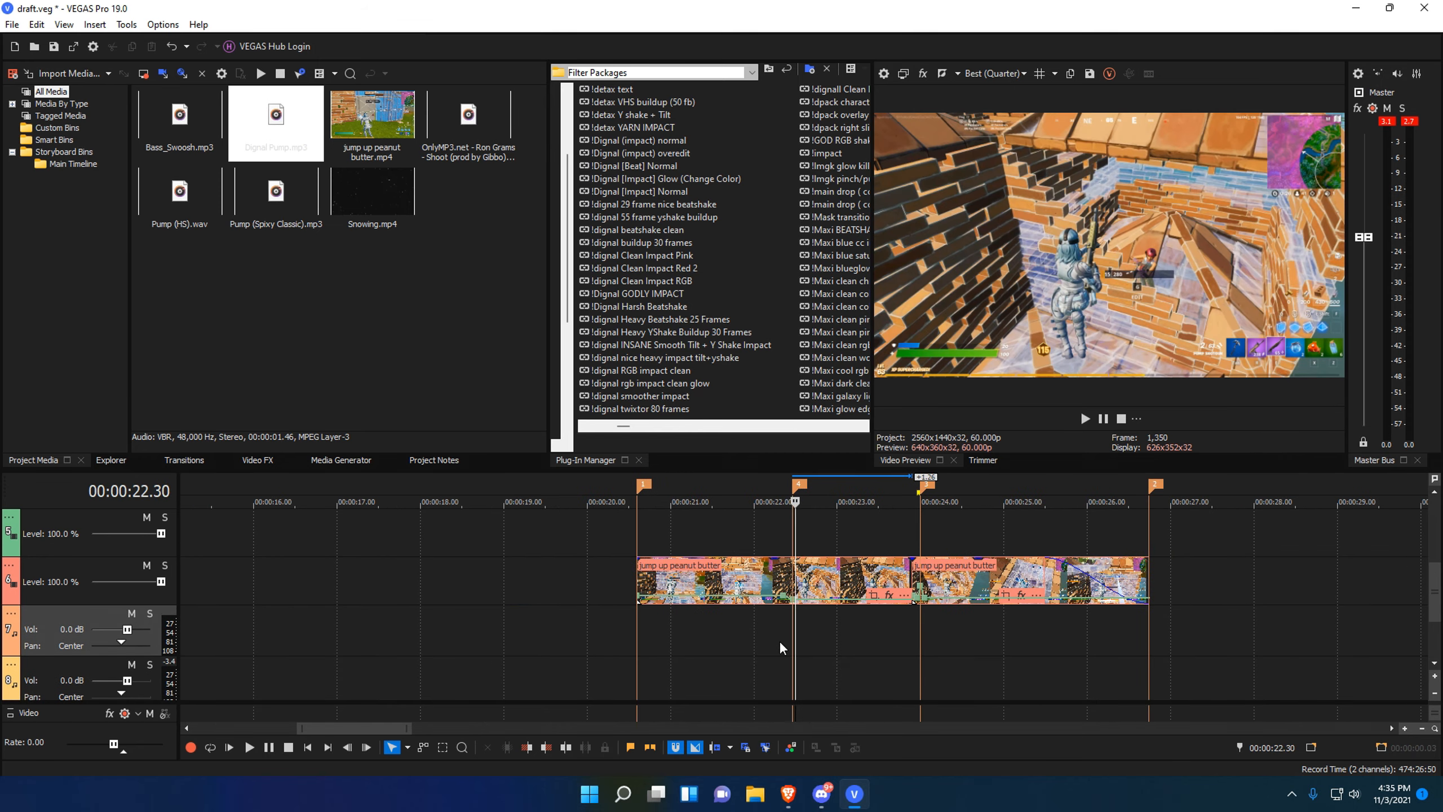
click(779, 640)
click(794, 639)
scroll(794, 639, up, 5)
scroll(803, 605, down, 5)
click(975, 630)
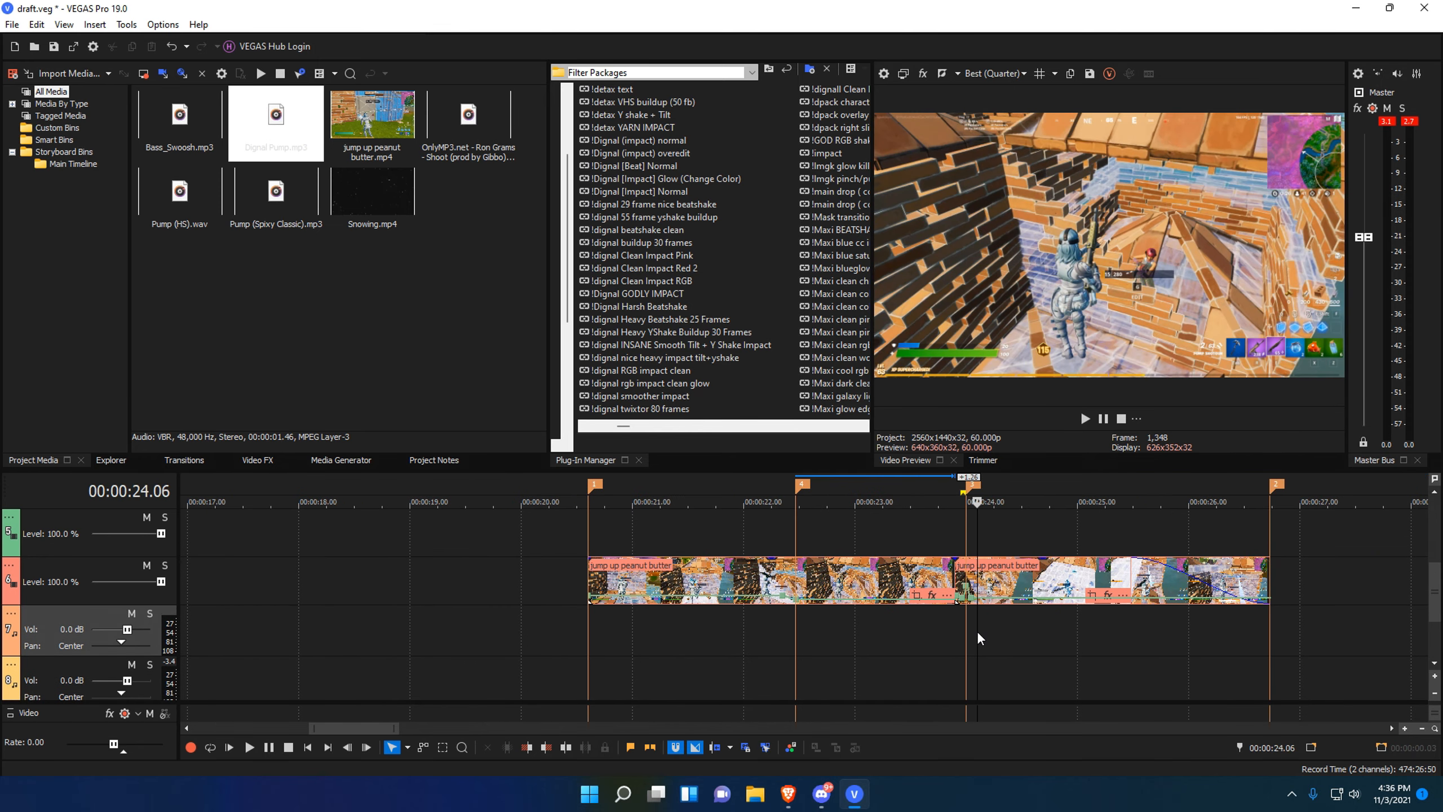
scroll(960, 628, up, 5)
scroll(846, 658, down, 4)
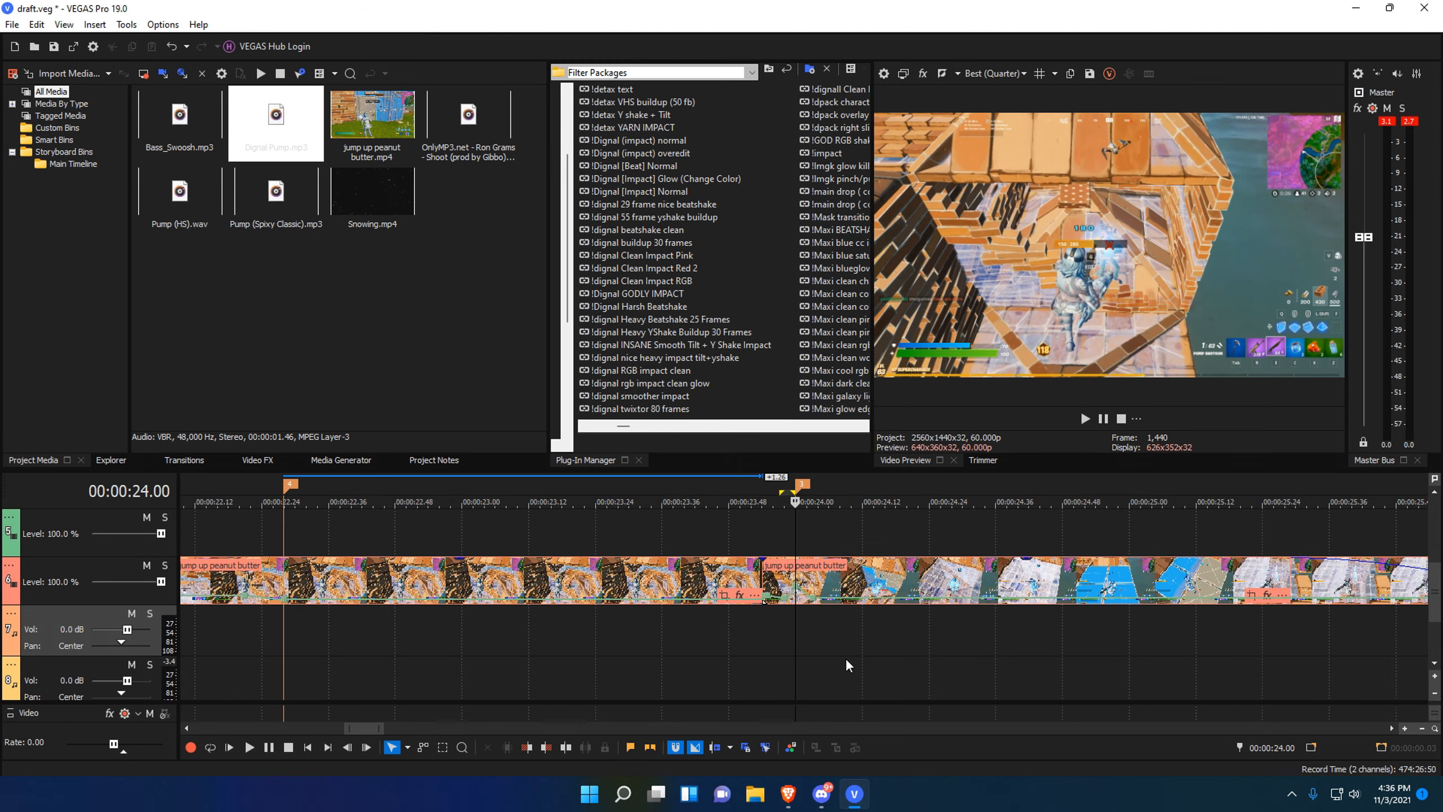
click(538, 658)
scroll(624, 583, up, 4)
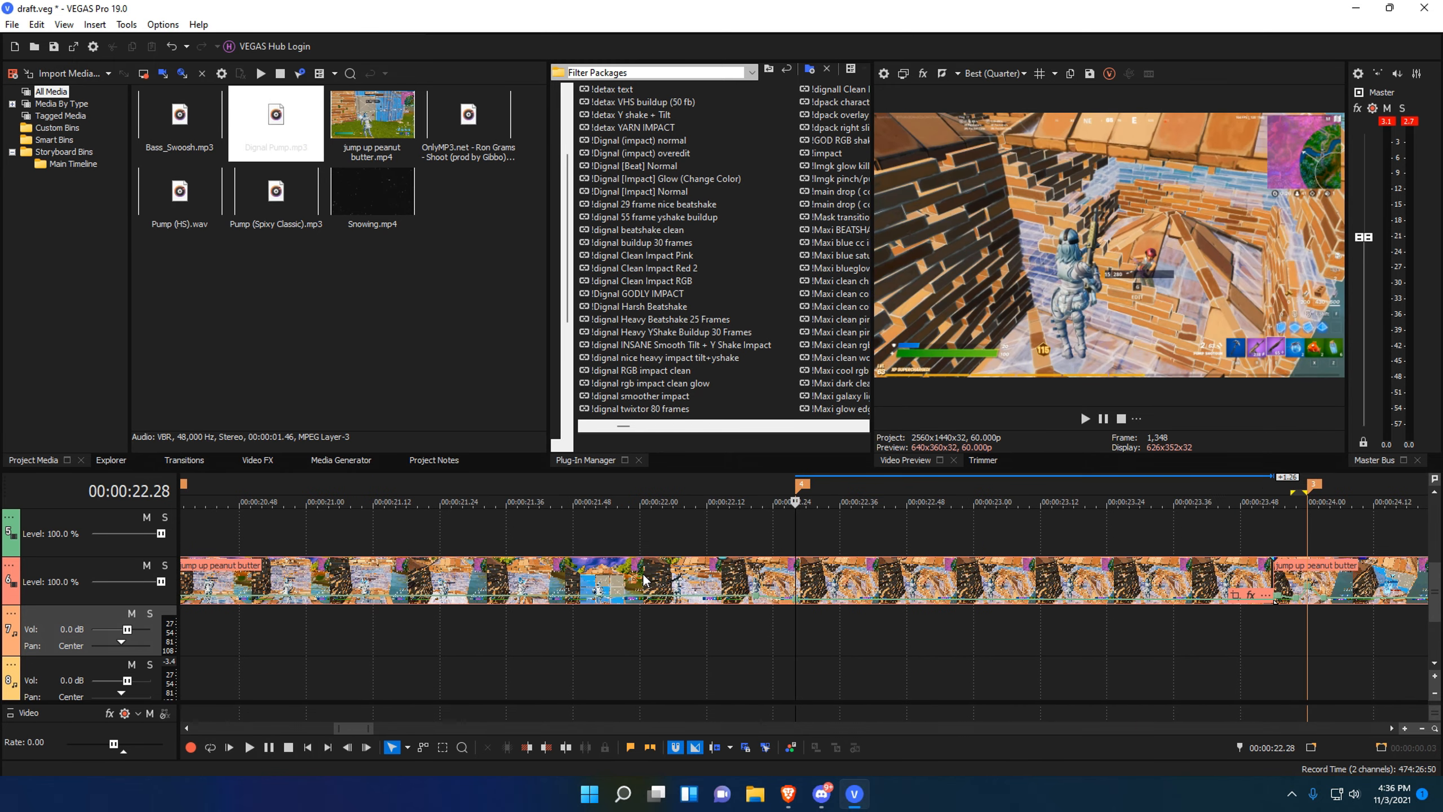
scroll(696, 614, down, 4)
scroll(696, 614, up, 4)
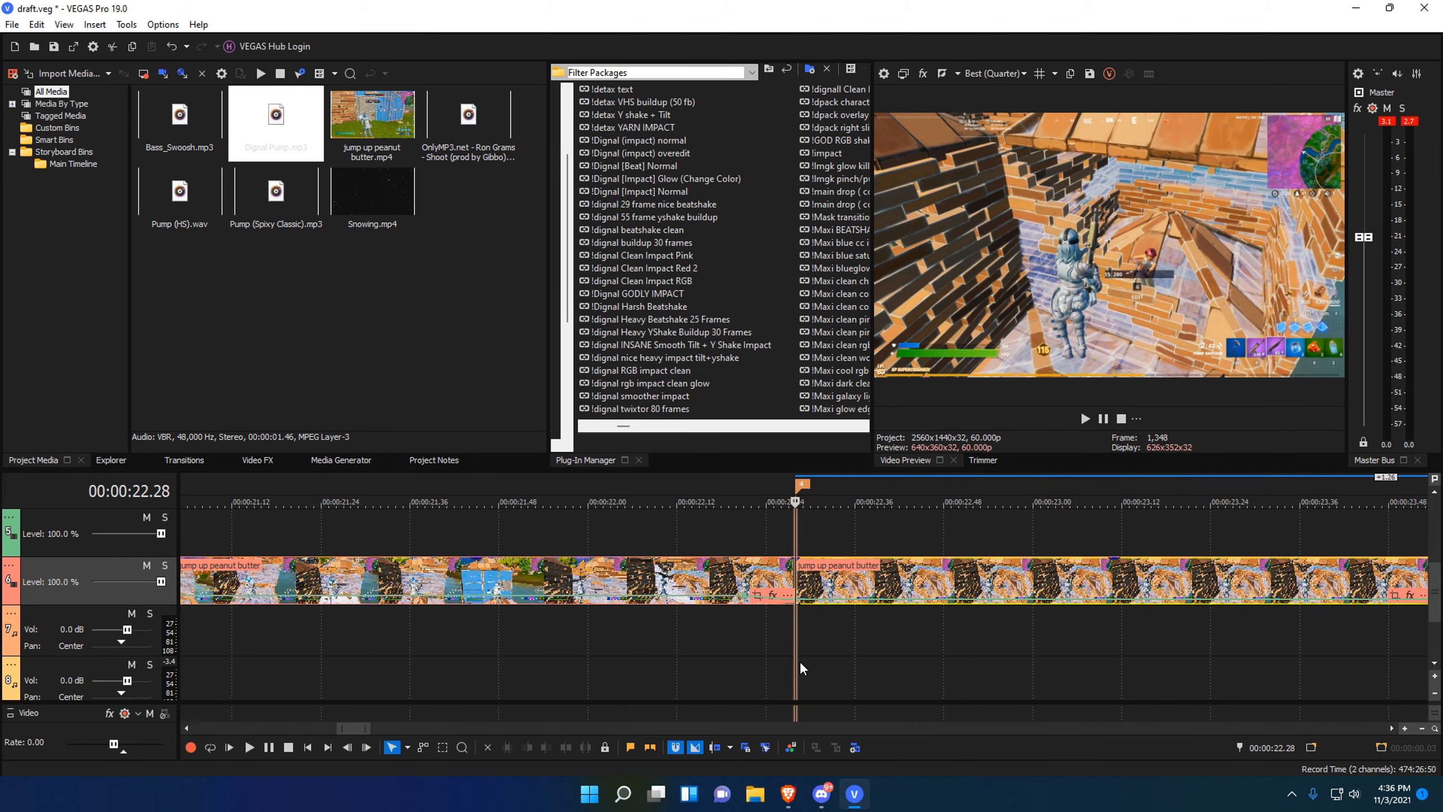
scroll(800, 661, down, 5)
Save the project and move the middle jump up peanut butter piece onto the track above.
key(ctrl+s)
scroll(838, 619, up, 1)
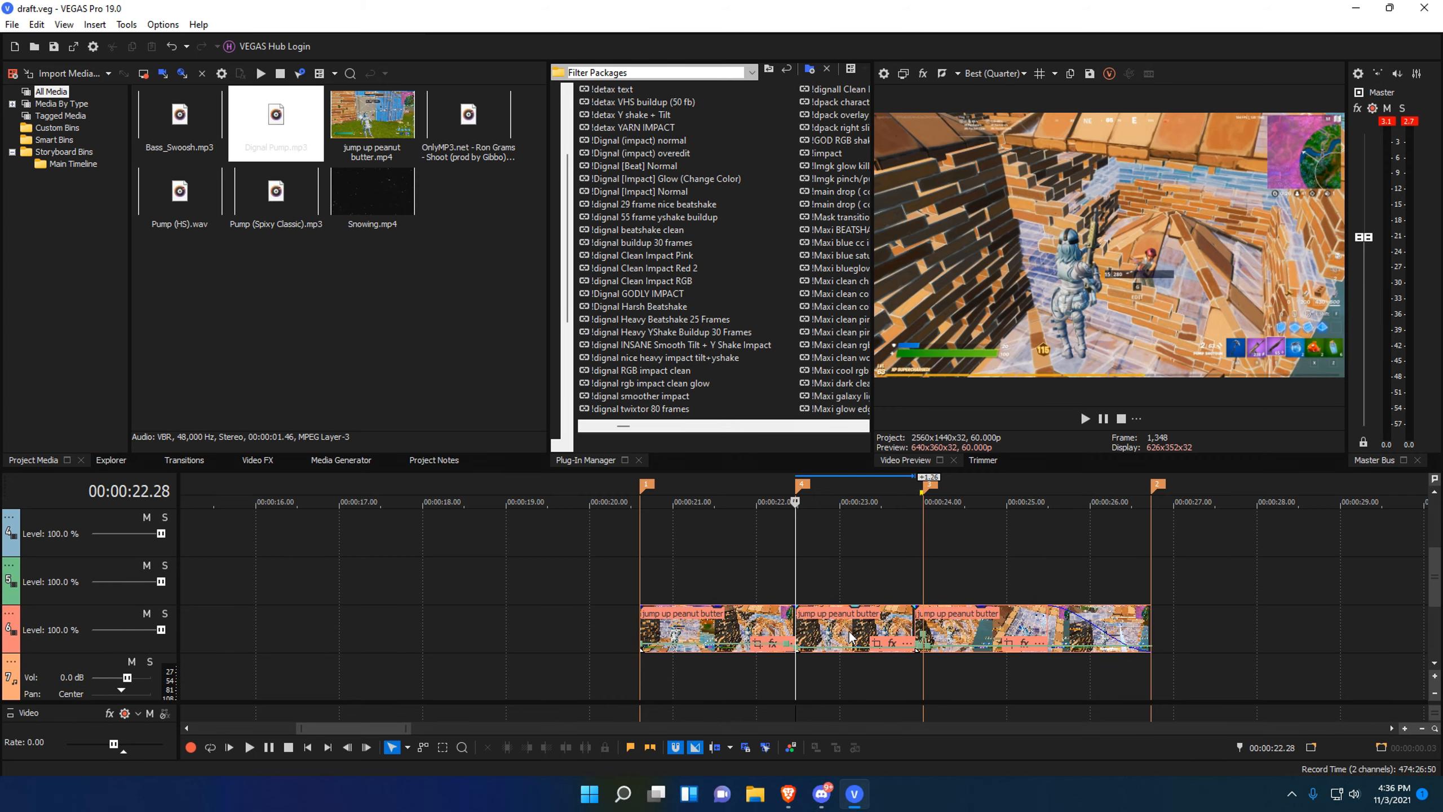
mouse_move(838, 620)
mouse_down()
mouse_move(861, 574)
mouse_move(838, 596)
mouse_up()
scroll(790, 686, up, 1)
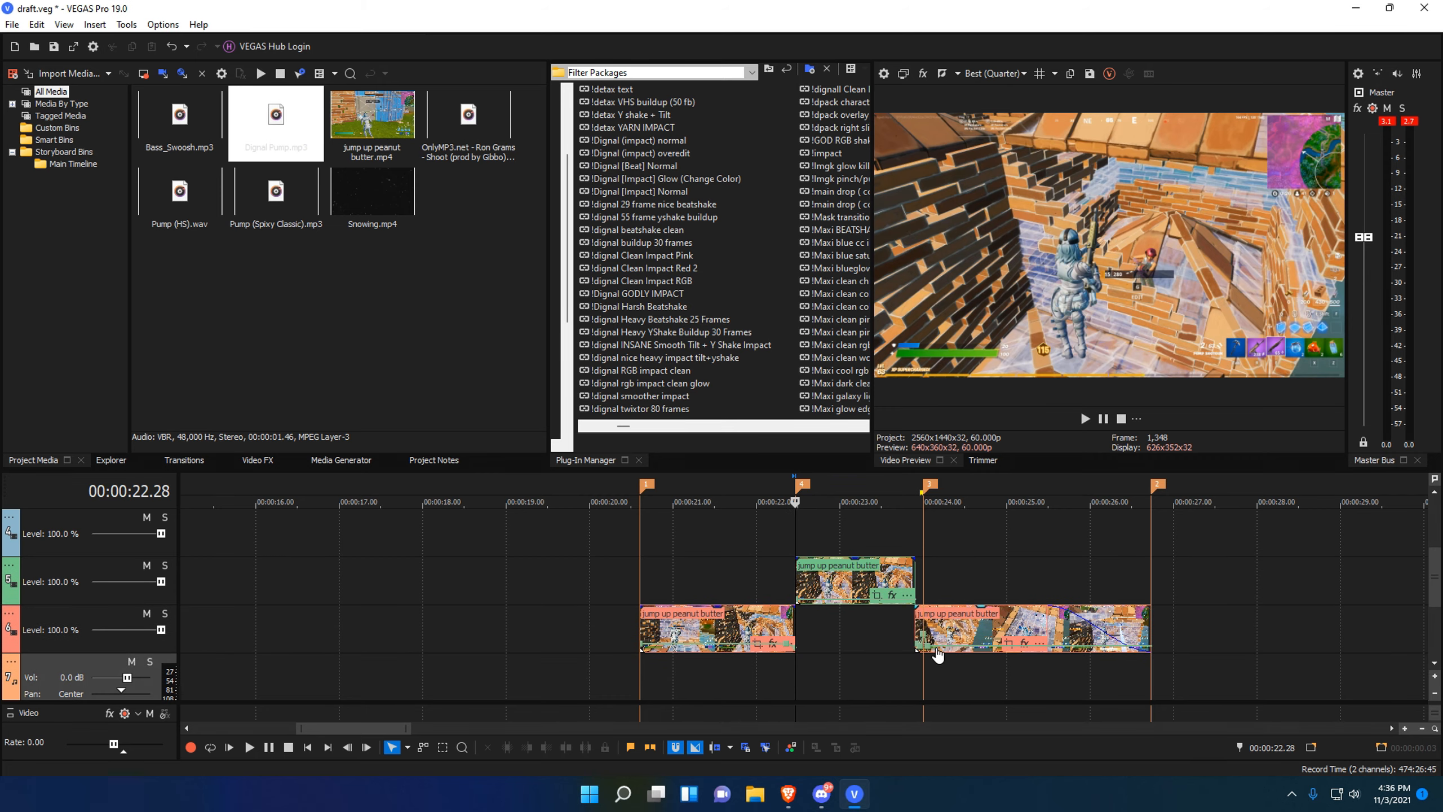
scroll(933, 635, down, 3)
scroll(1075, 653, up, 3)
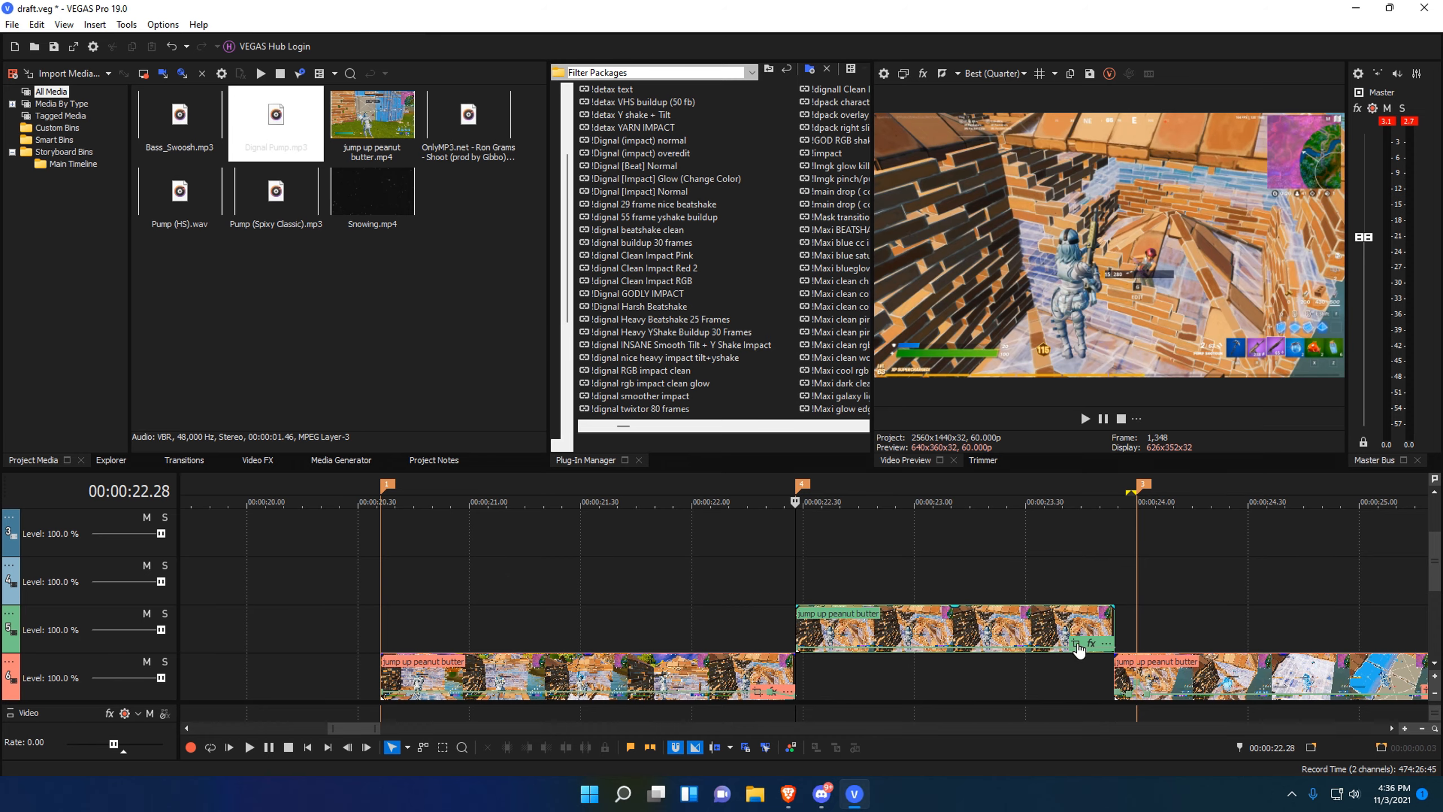
Open the raised clip's pan/crop, widen the window, and enable Mask.
click(1081, 648)
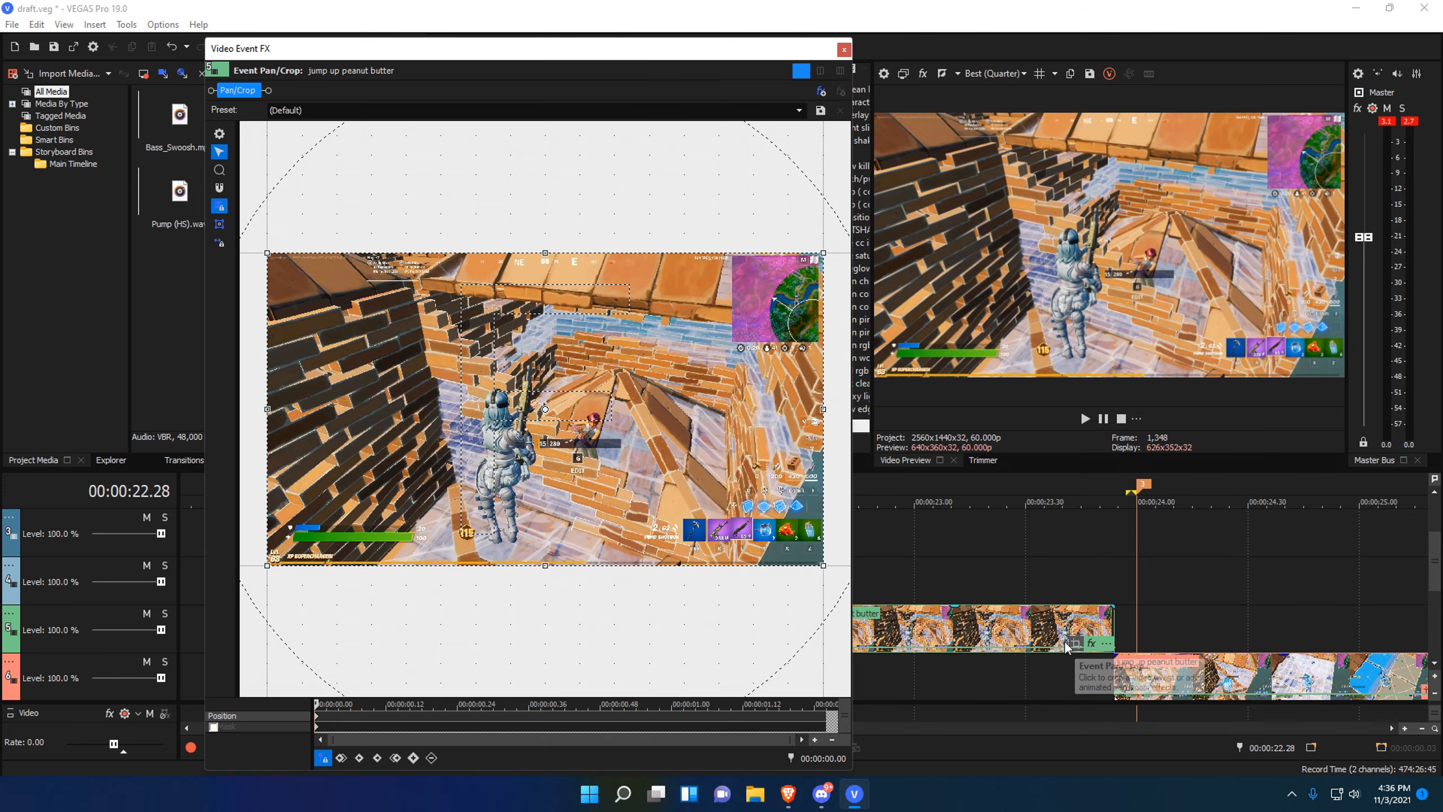
drag(857, 515, 1289, 505)
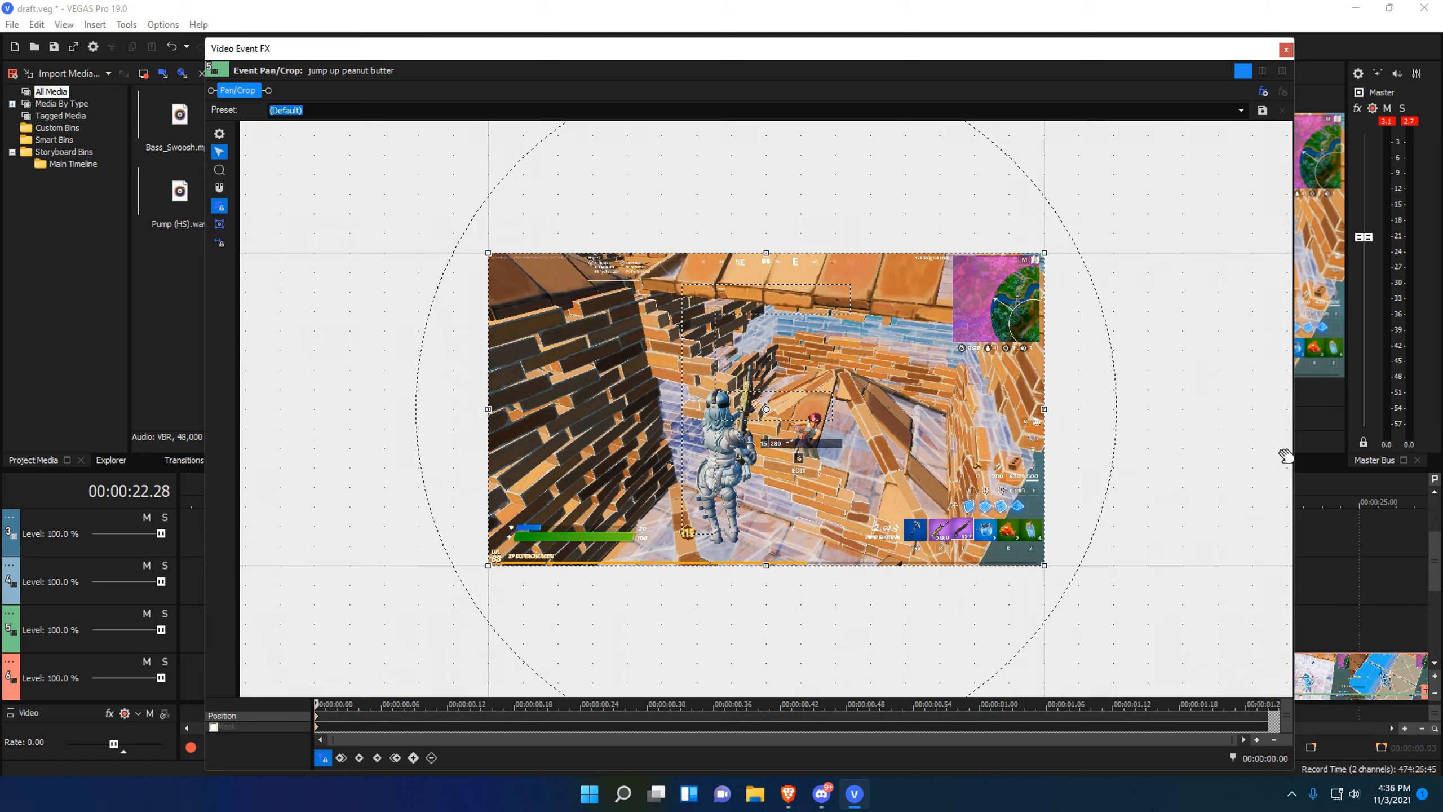
scroll(646, 388, up, 2)
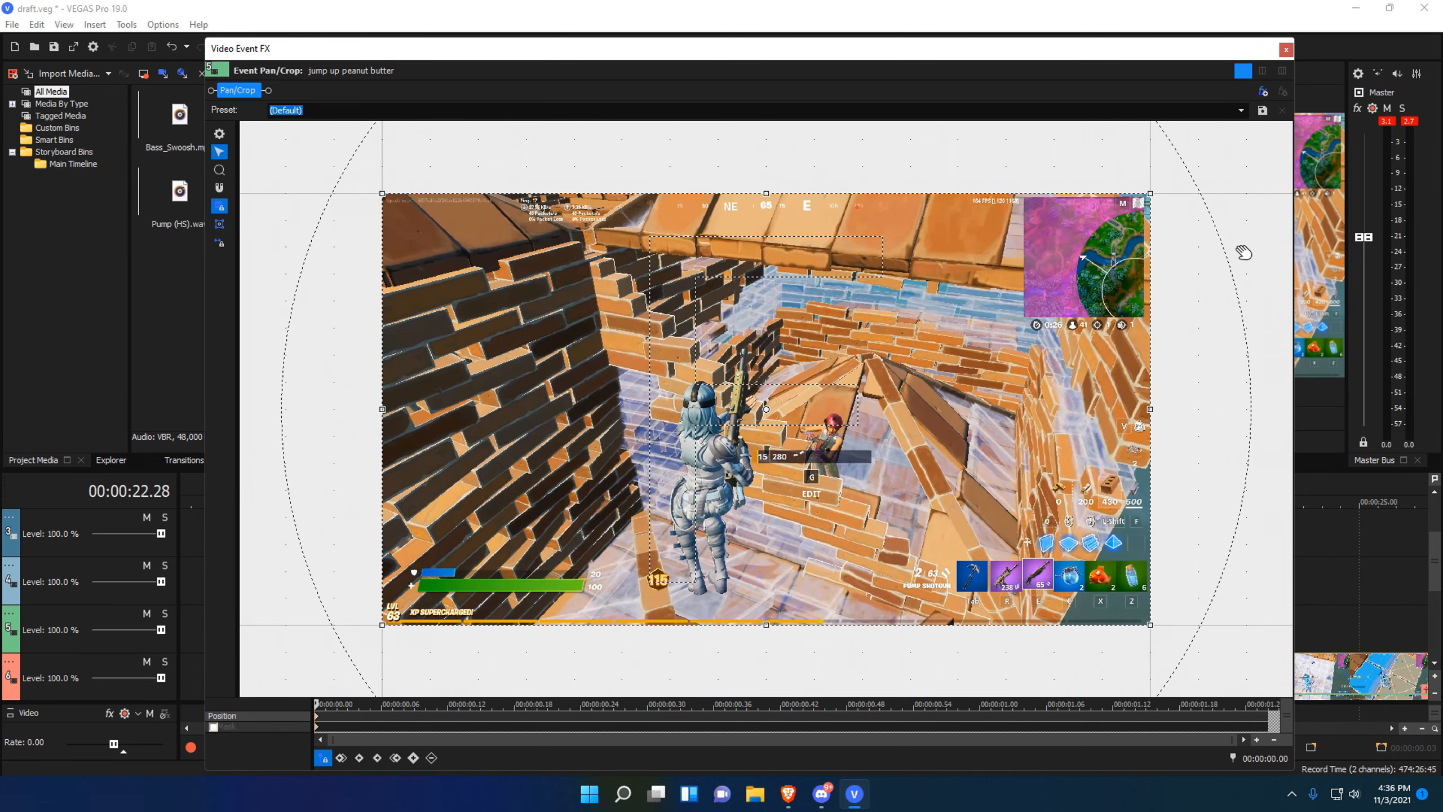
click(213, 727)
Pick the Anchor Creation tool and delete all selected mask points.
scroll(711, 423, up, 4)
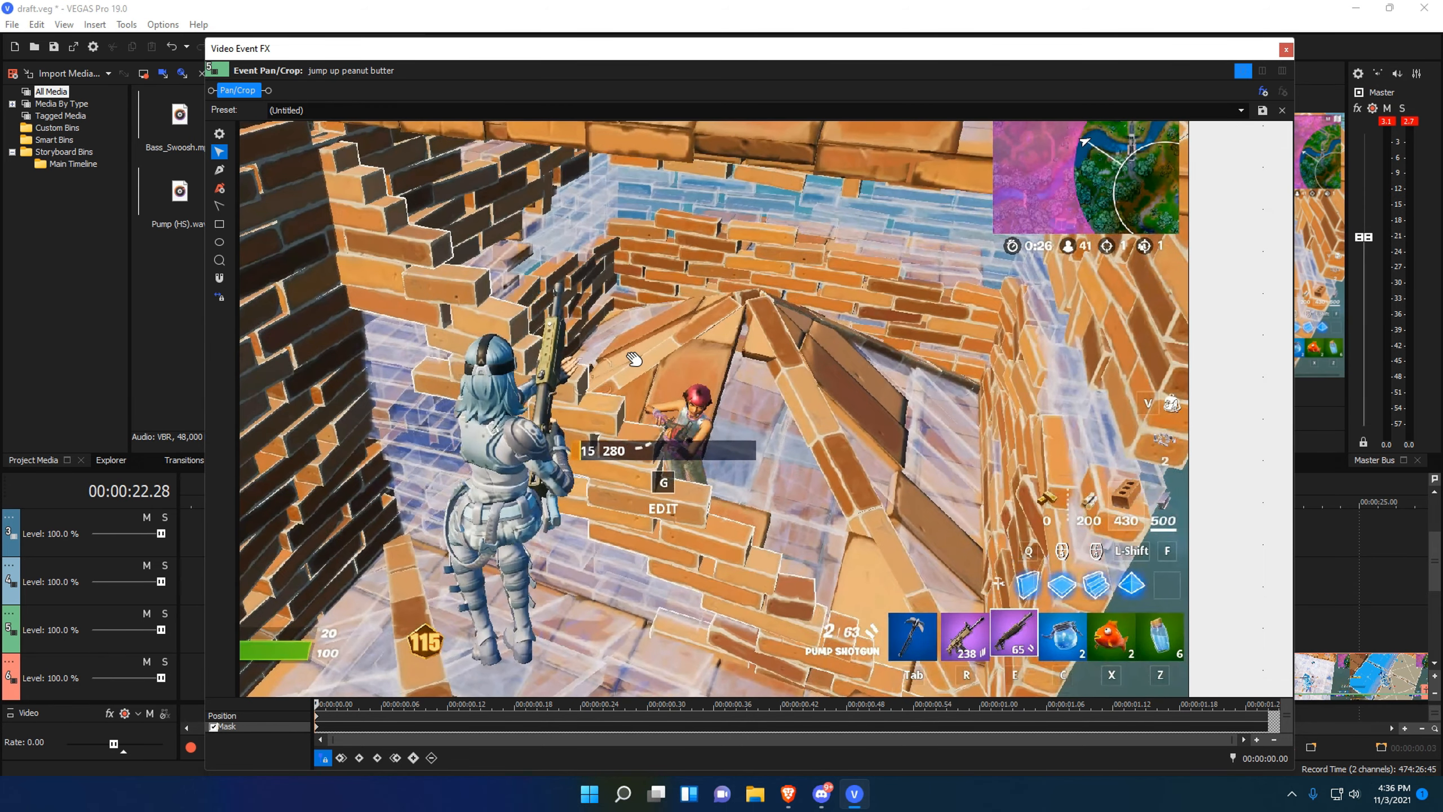
click(215, 173)
scroll(355, 163, down, 1)
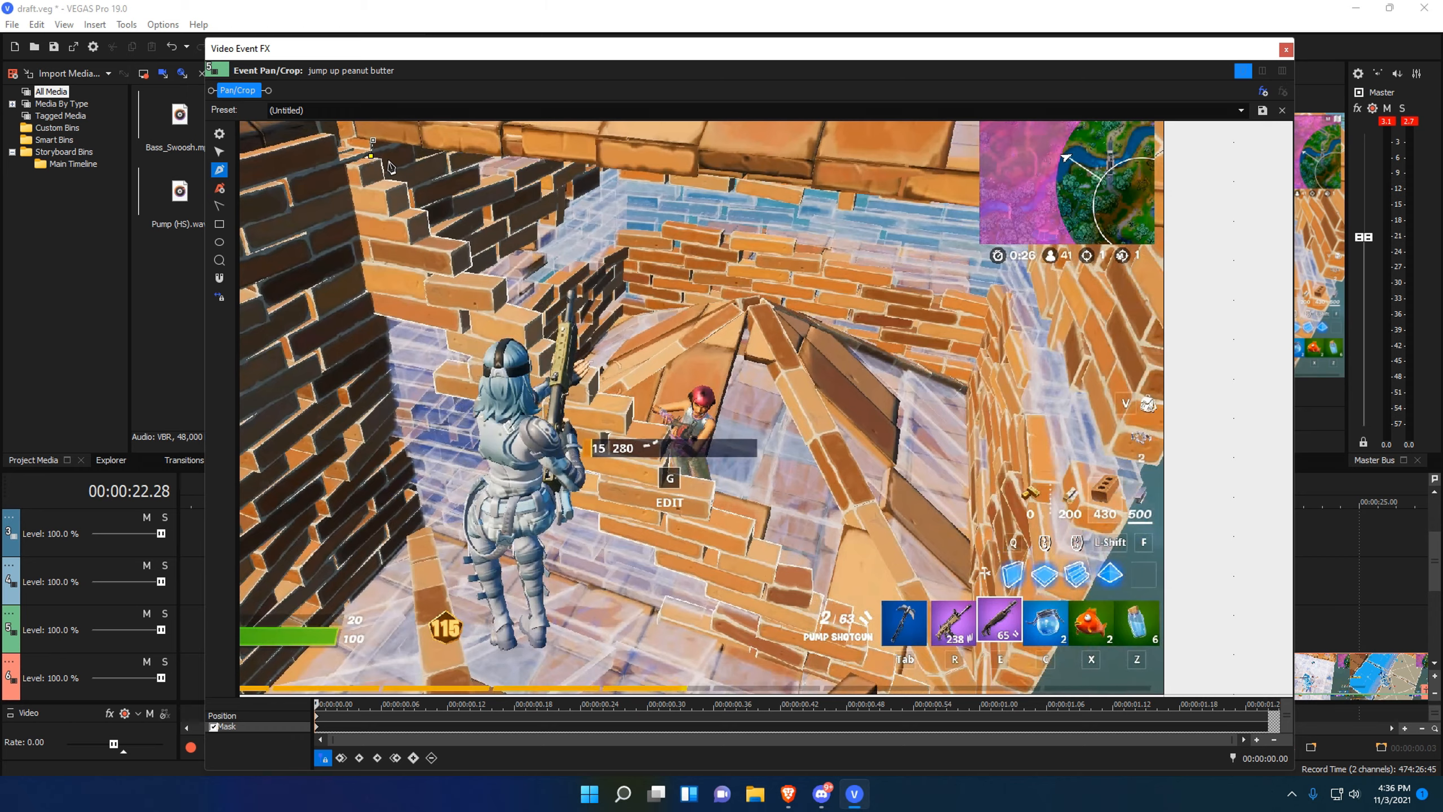
right_click(367, 149)
mouse_move(451, 213)
click(588, 279)
Remove S_HueSatBright and S_BlurMoCurves from the raised clip's FX chain.
click(1286, 49)
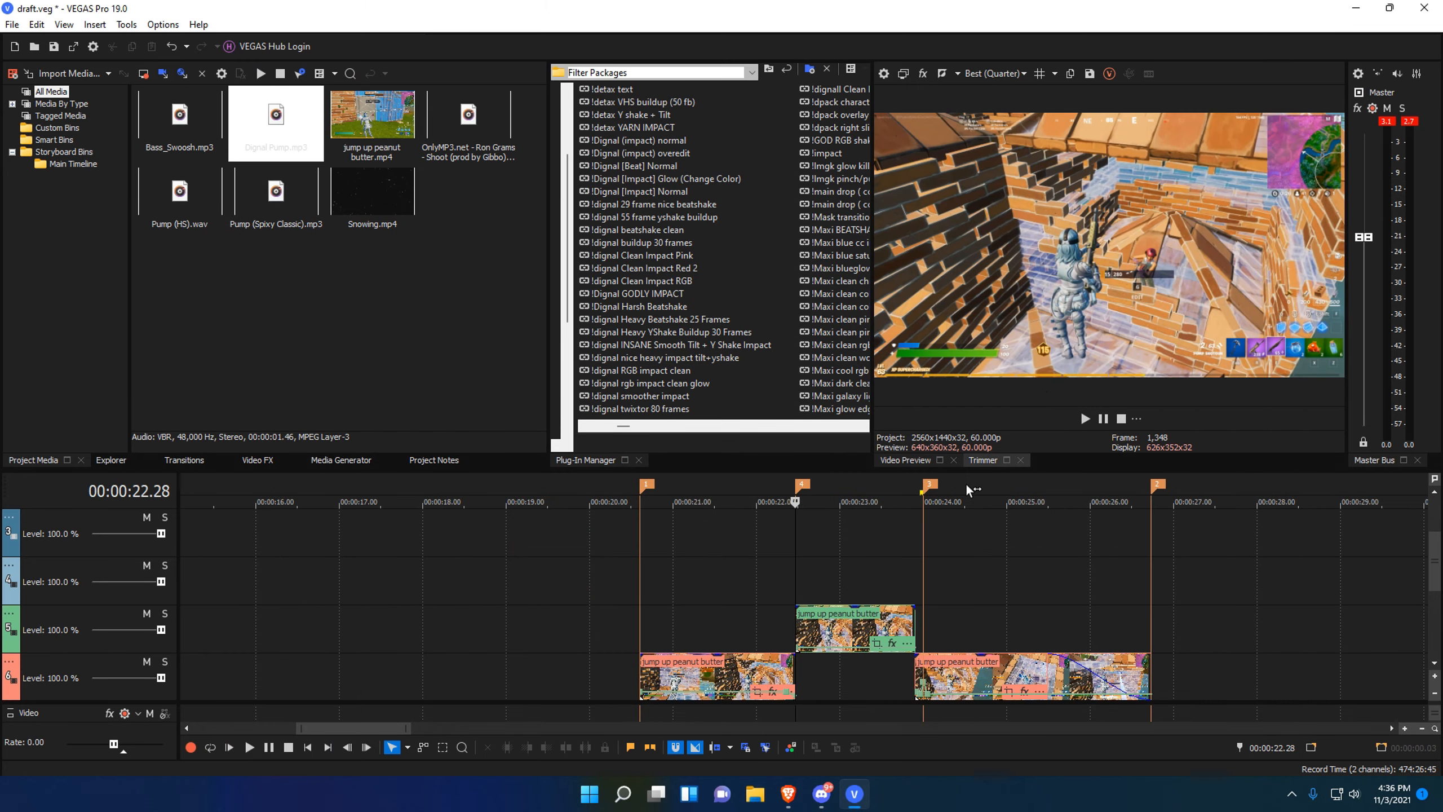
click(835, 642)
scroll(835, 642, up, 3)
click(891, 643)
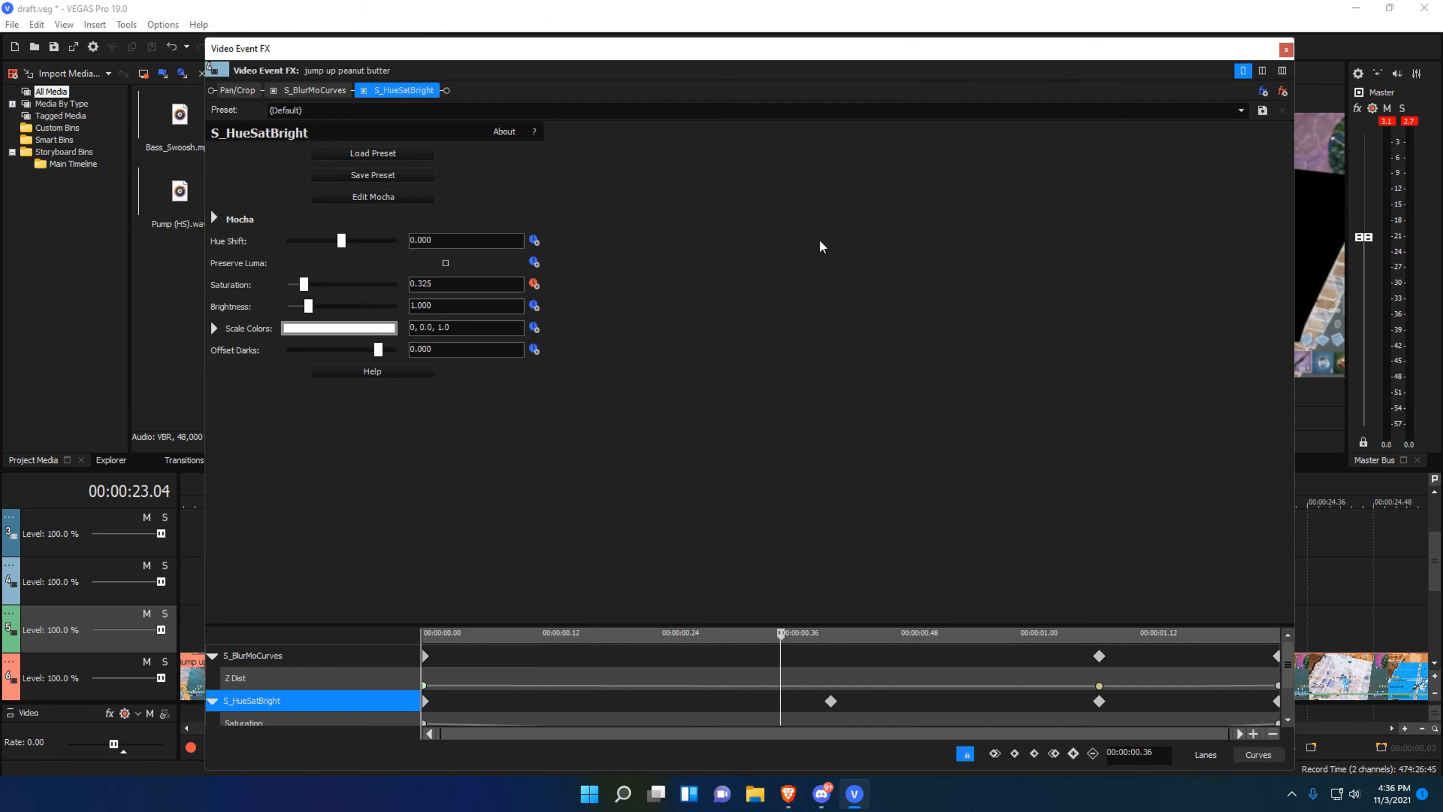
click(1282, 91)
click(1282, 91)
click(1286, 50)
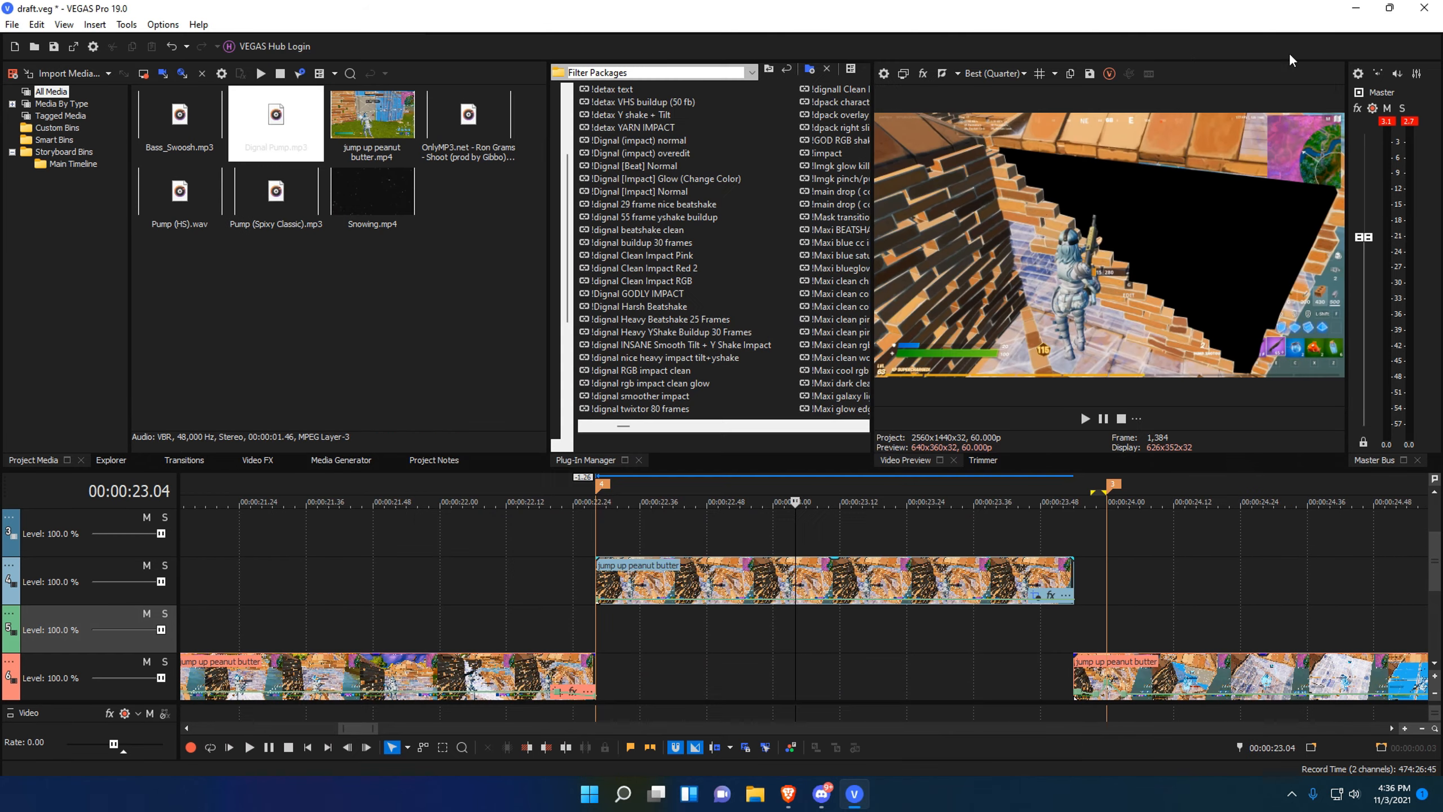
scroll(876, 631, down, 3)
Reopen the raised clip's pan/crop, choose the Normal Edit tool, and close it.
drag(697, 633, 882, 634)
scroll(966, 594, up, 4)
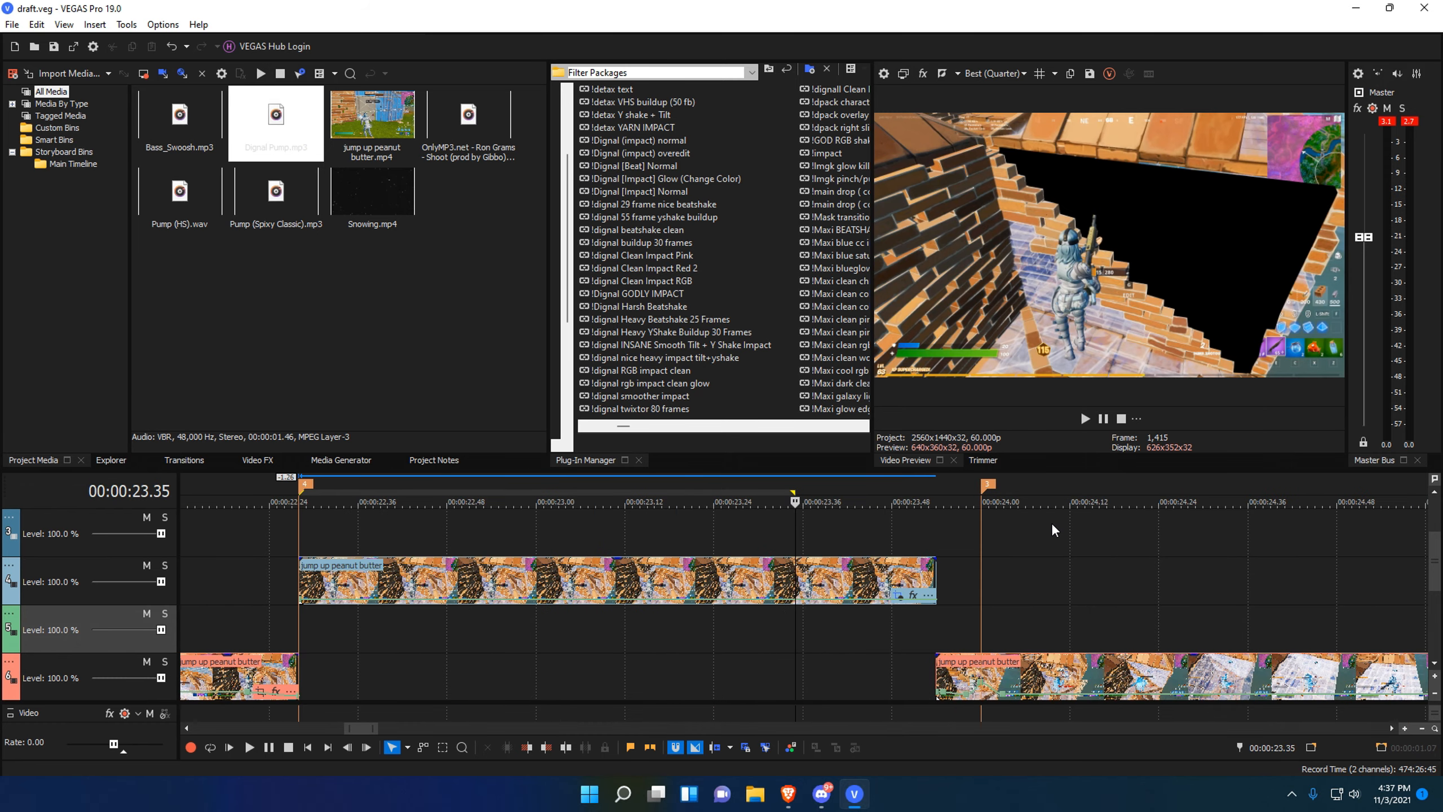
click(1042, 595)
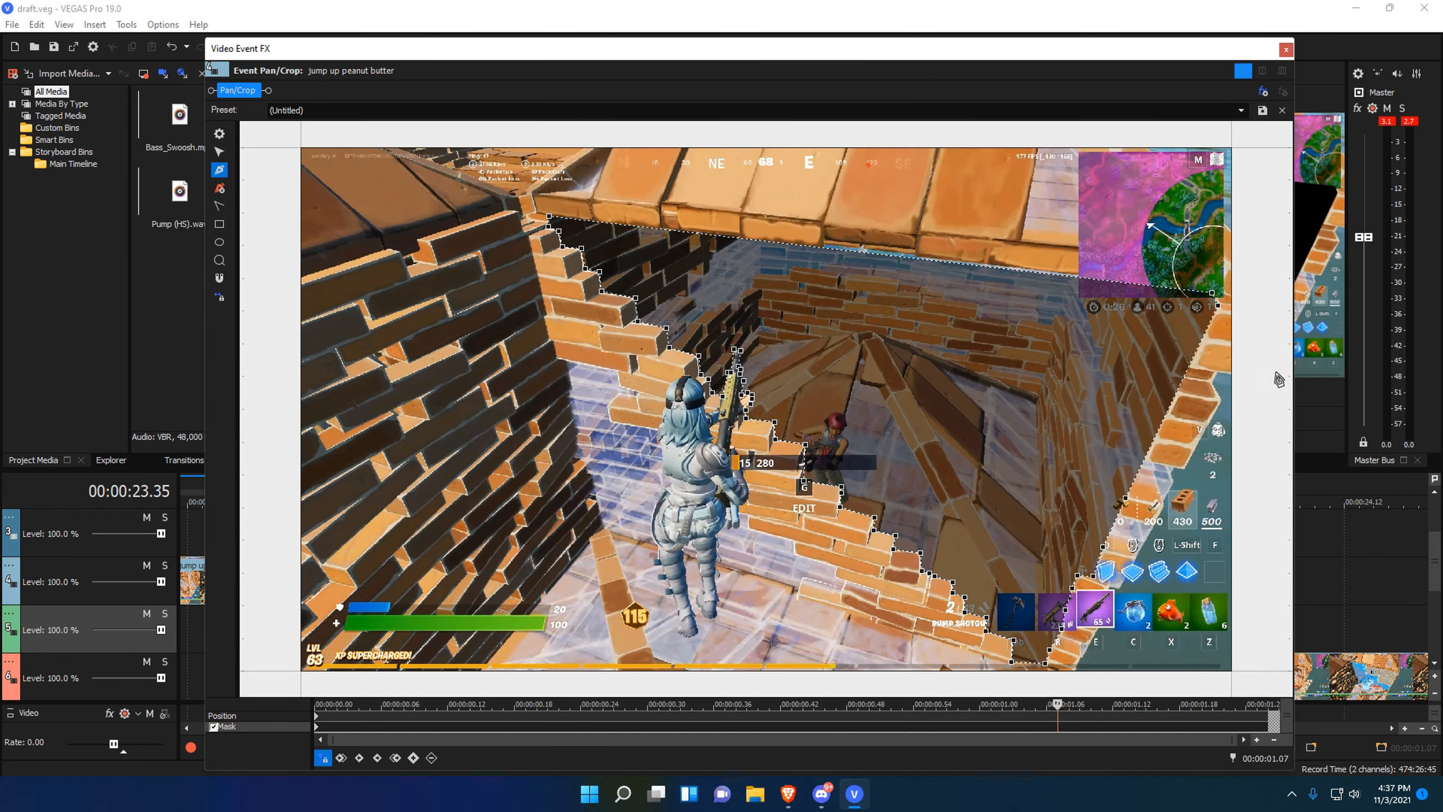
click(220, 152)
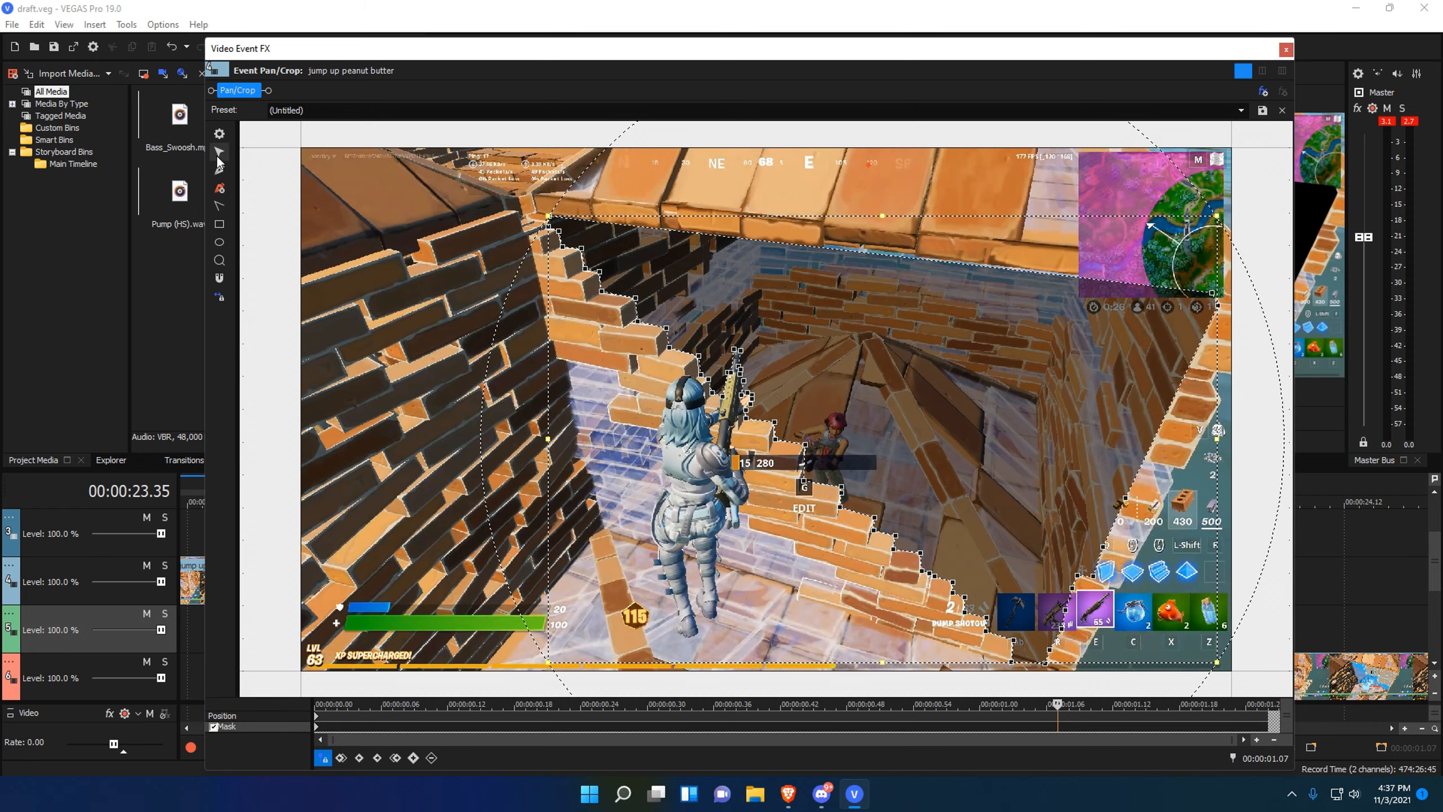
scroll(761, 482, down, 4)
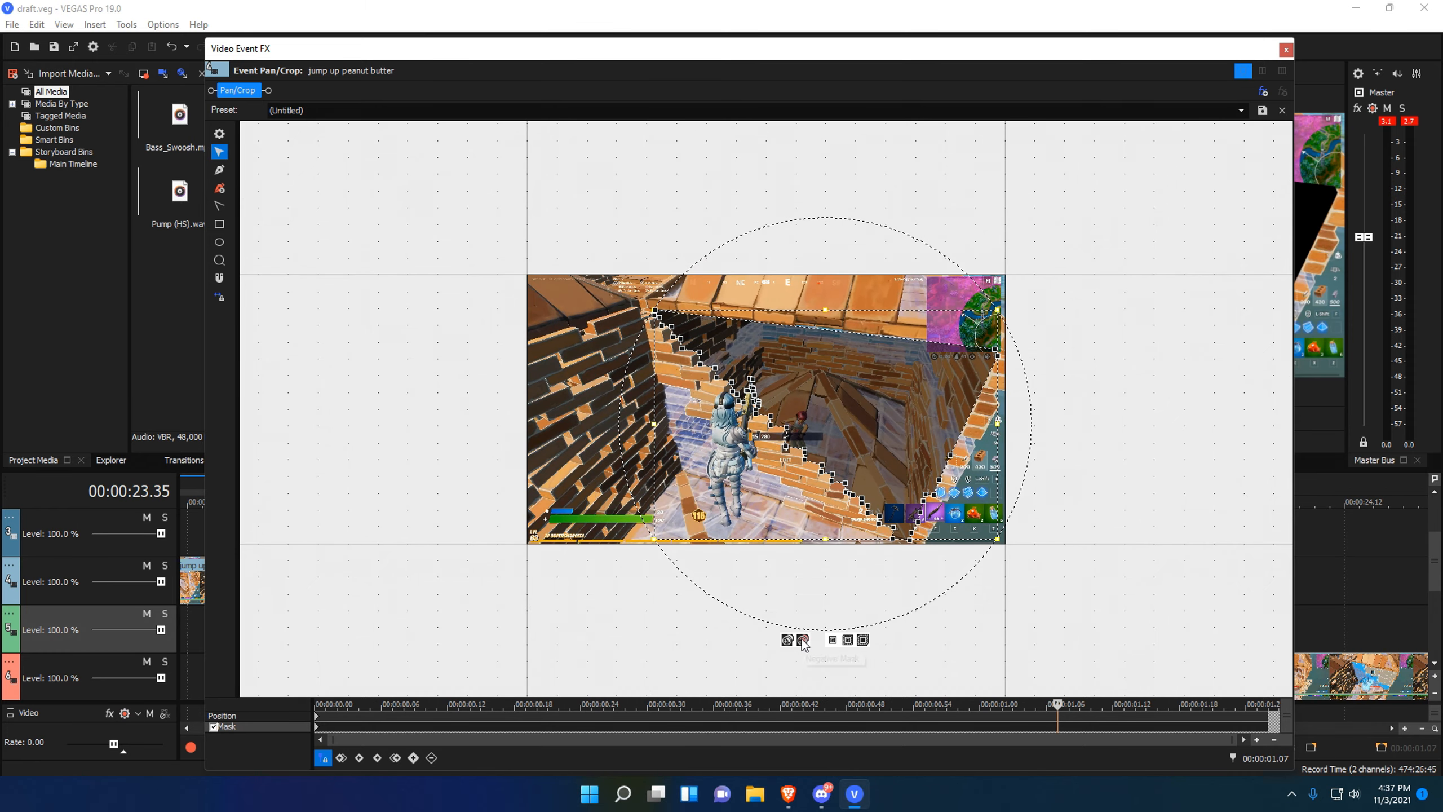
click(1284, 51)
Mark the time span from 23.04 to 23.46.
drag(854, 620, 615, 656)
scroll(614, 656, down, 4)
click(795, 655)
drag(726, 654, 911, 636)
Mark 22.26–23.03 and return the playhead to the raised clip's start at 22.28.
click(798, 644)
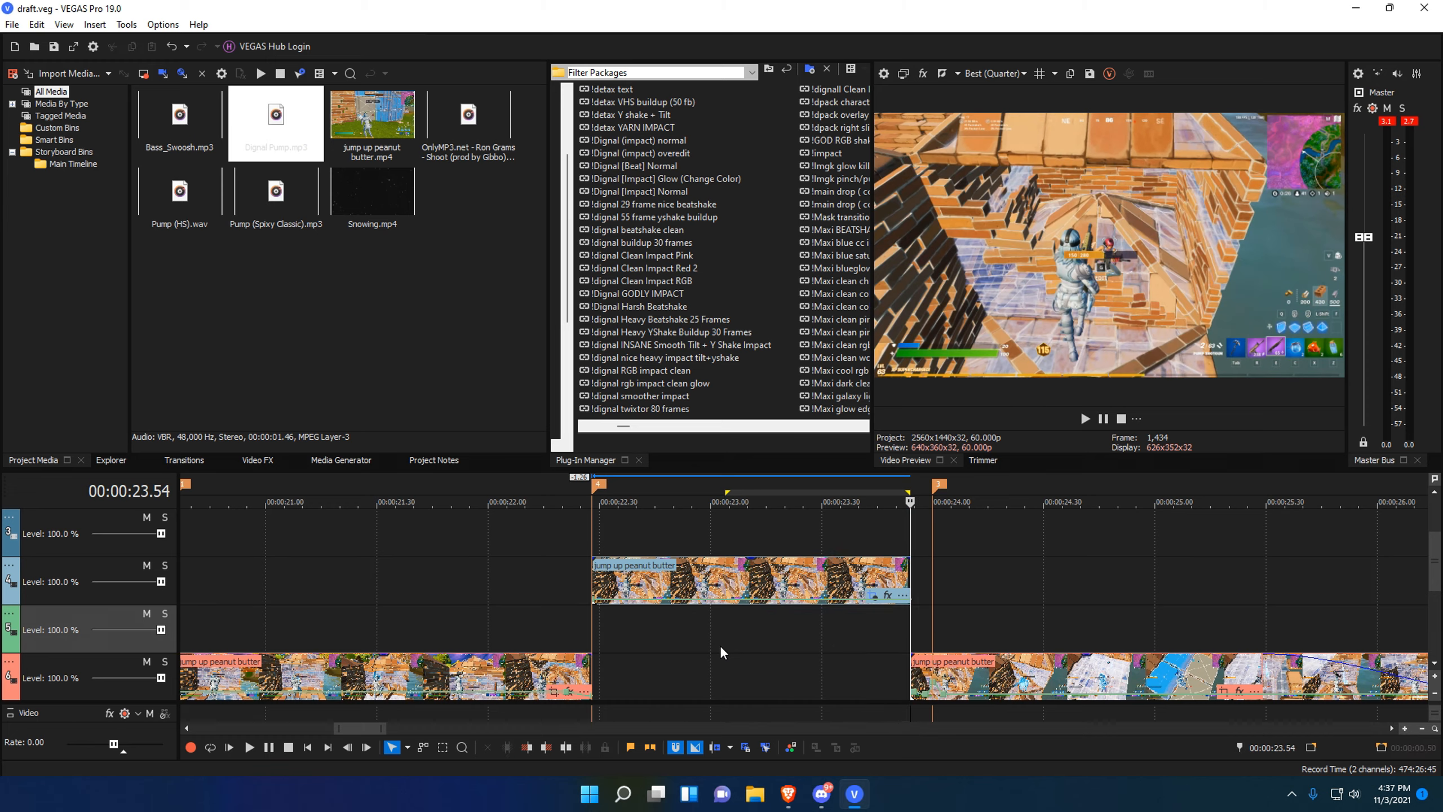
mouse_move(723, 654)
mouse_down()
mouse_move(591, 673)
mouse_move(741, 673)
mouse_up()
scroll(750, 625, down, 5)
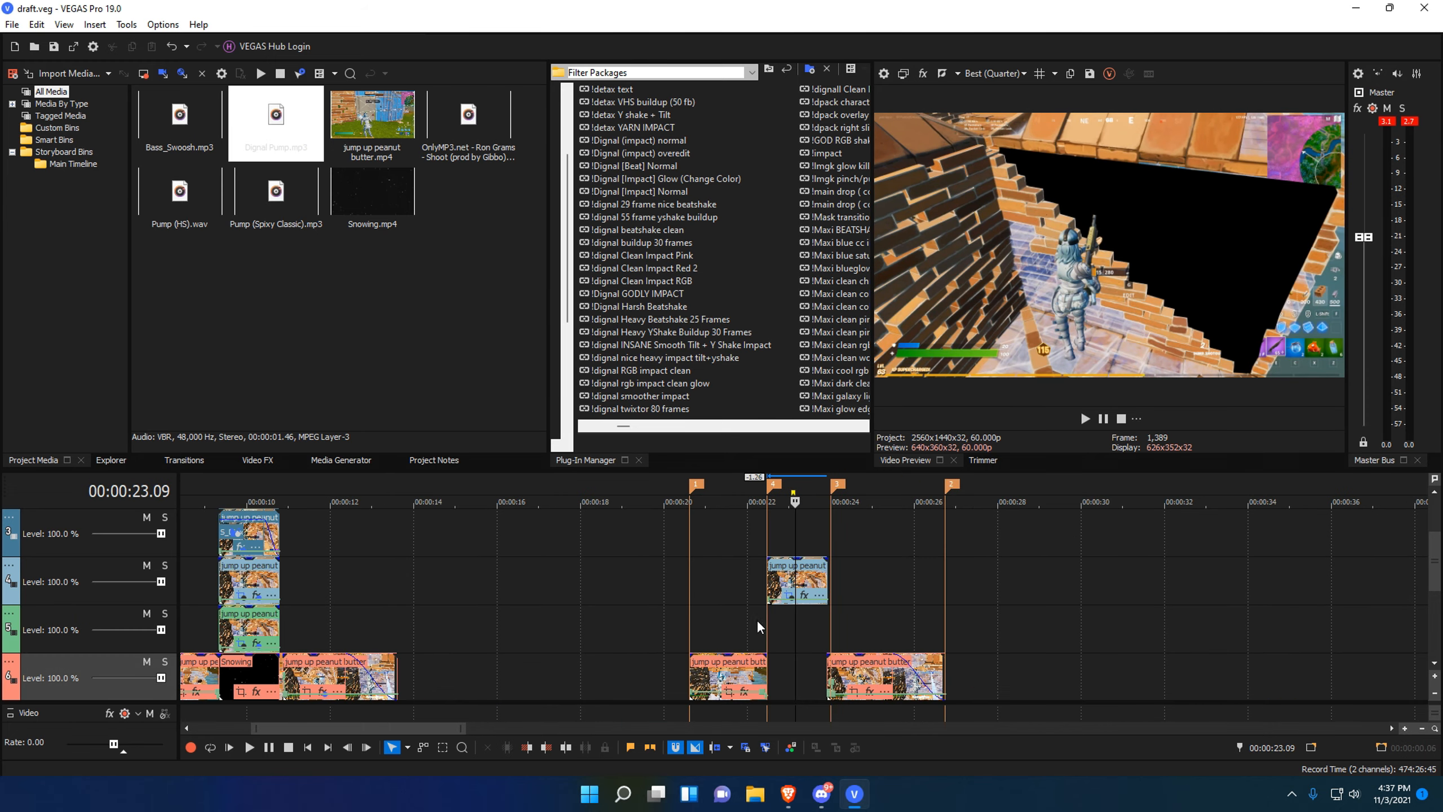
mouse_move(769, 625)
mouse_down()
mouse_move(755, 628)
mouse_move(777, 630)
mouse_up()
scroll(807, 636, up, 5)
scroll(791, 633, down, 3)
click(795, 623)
click(780, 628)
click(727, 629)
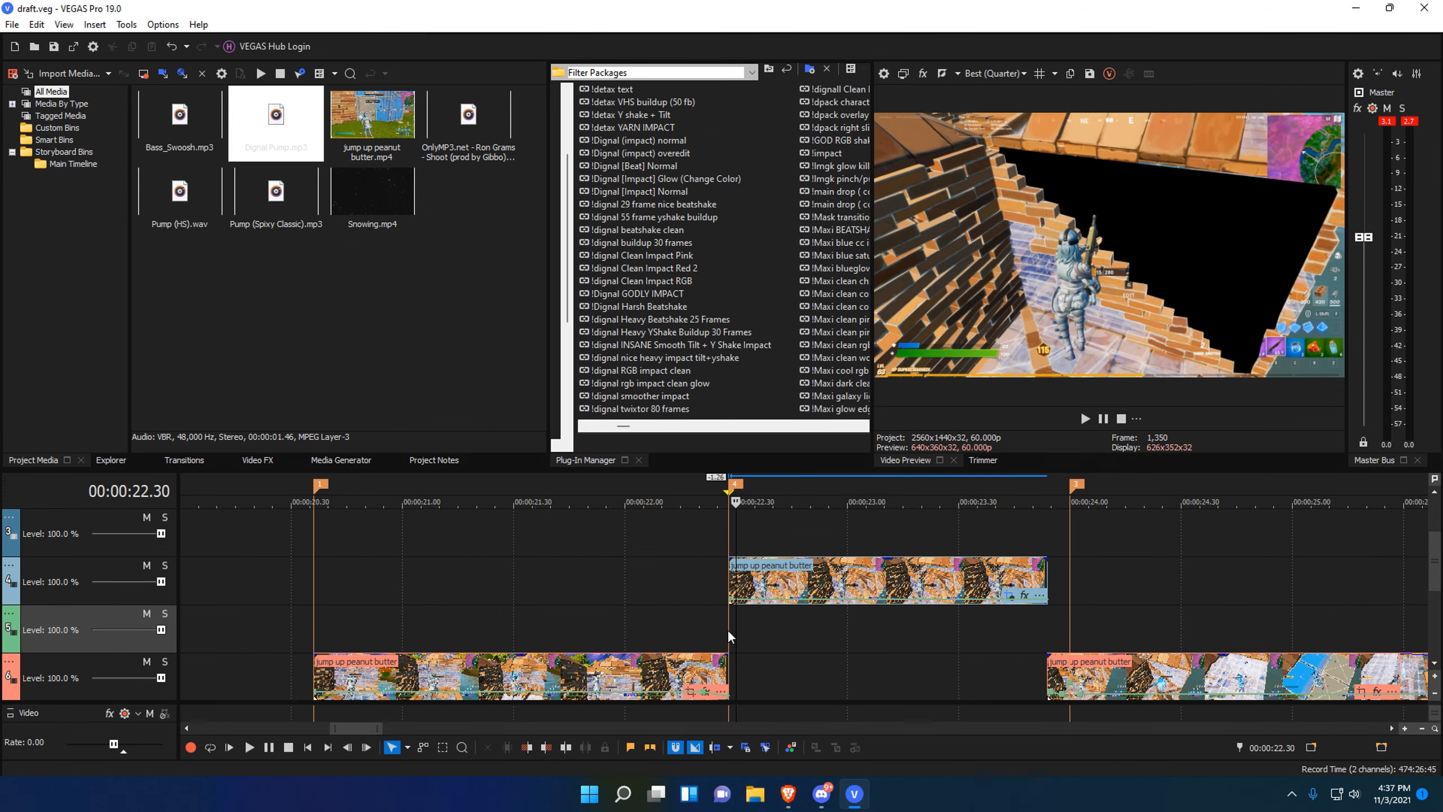
Copy the raised clip onto track 5 at the same time, then set the playhead to 23.10.
drag(832, 578, 834, 625)
right_click(834, 625)
click(791, 664)
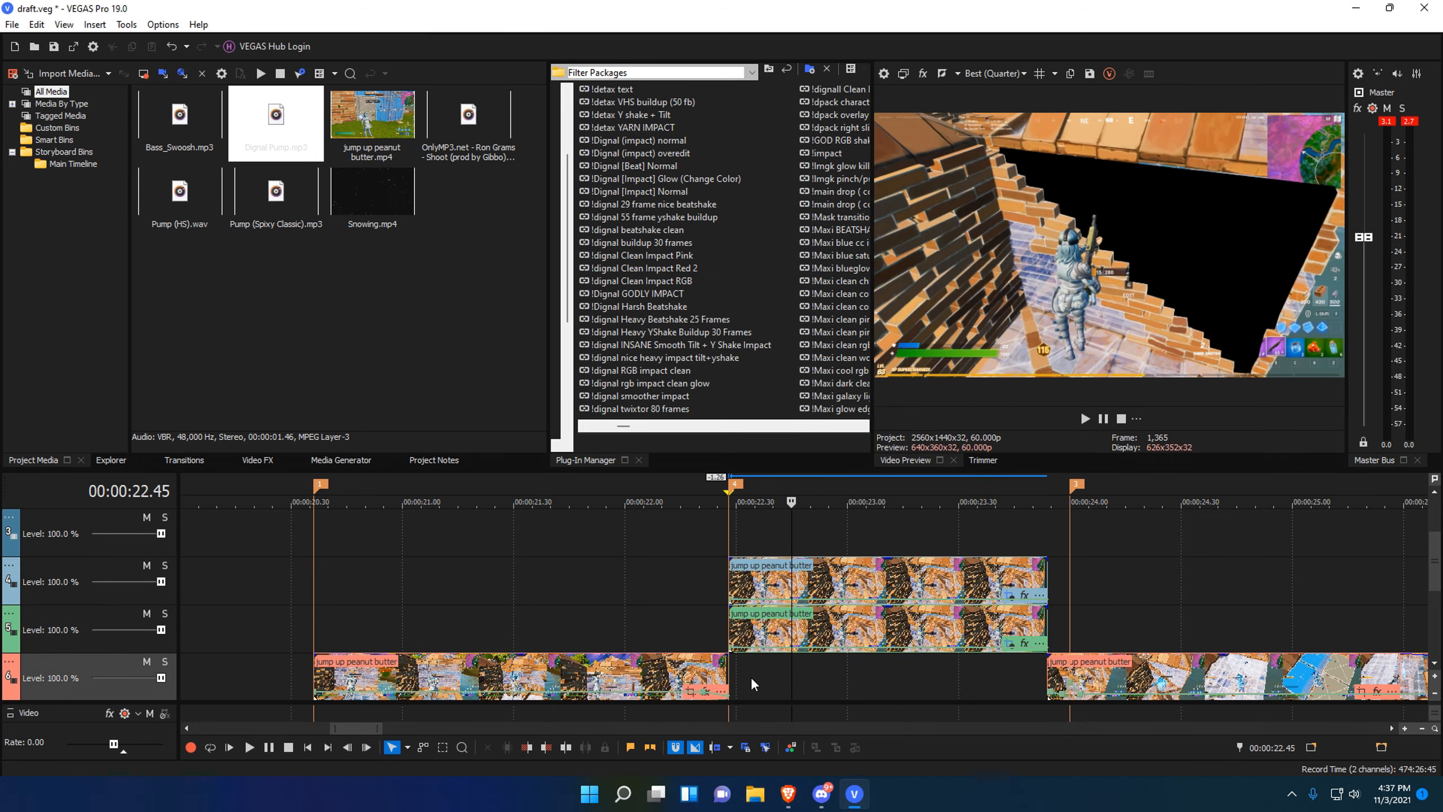
drag(762, 677, 886, 677)
click(884, 677)
Delete the copied clip's entire pan/crop mask and close the editor.
click(1007, 644)
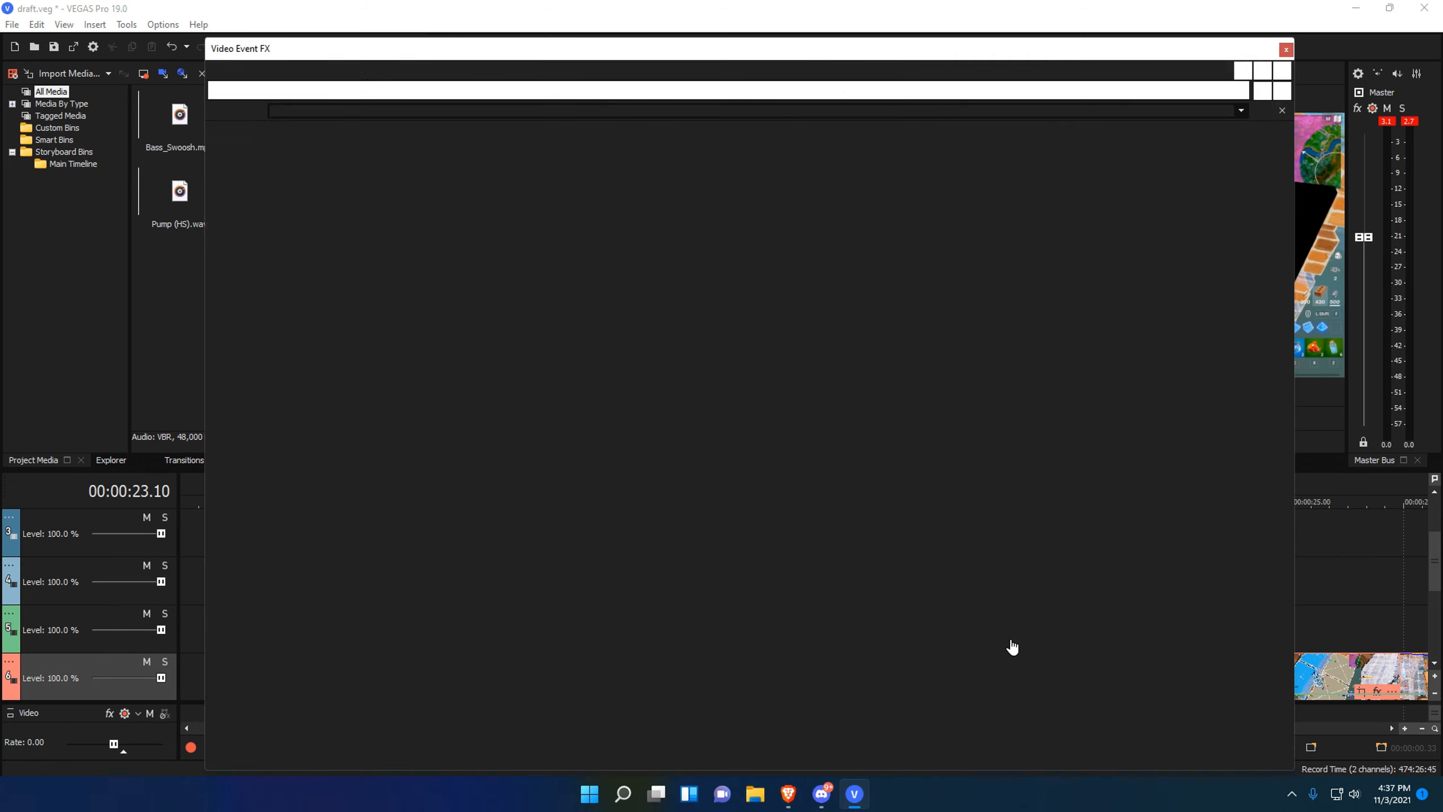
right_click(775, 403)
mouse_move(851, 467)
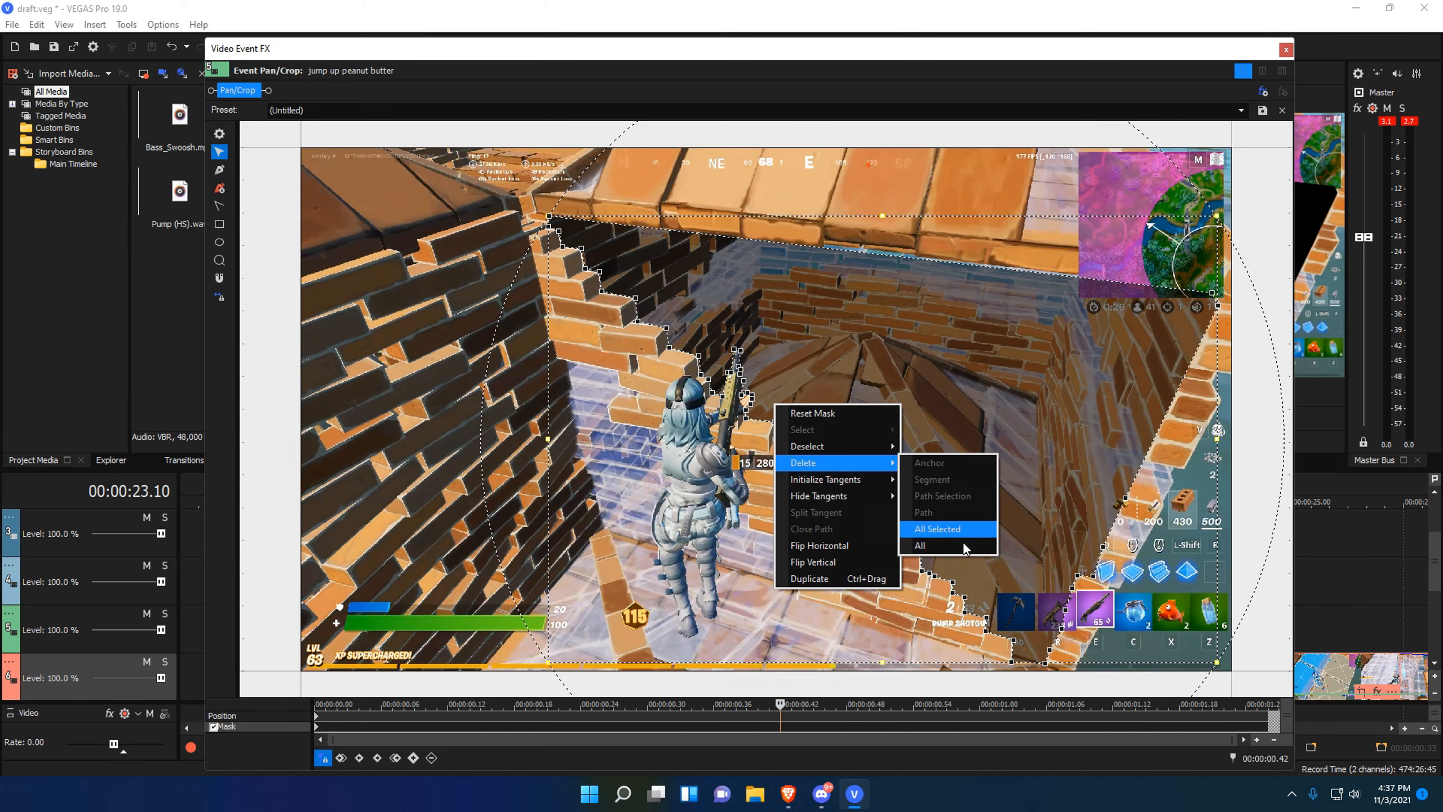
click(946, 530)
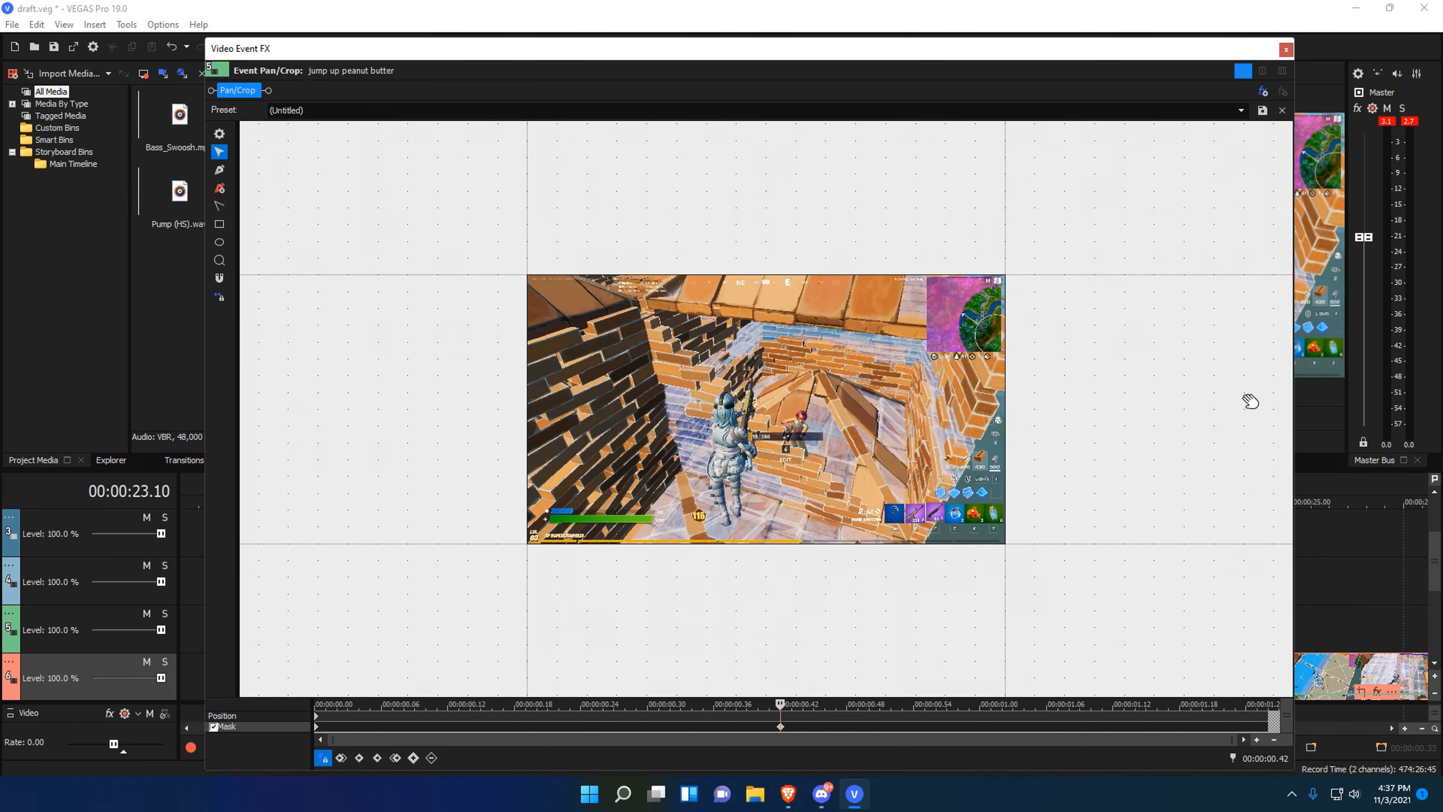
click(1286, 49)
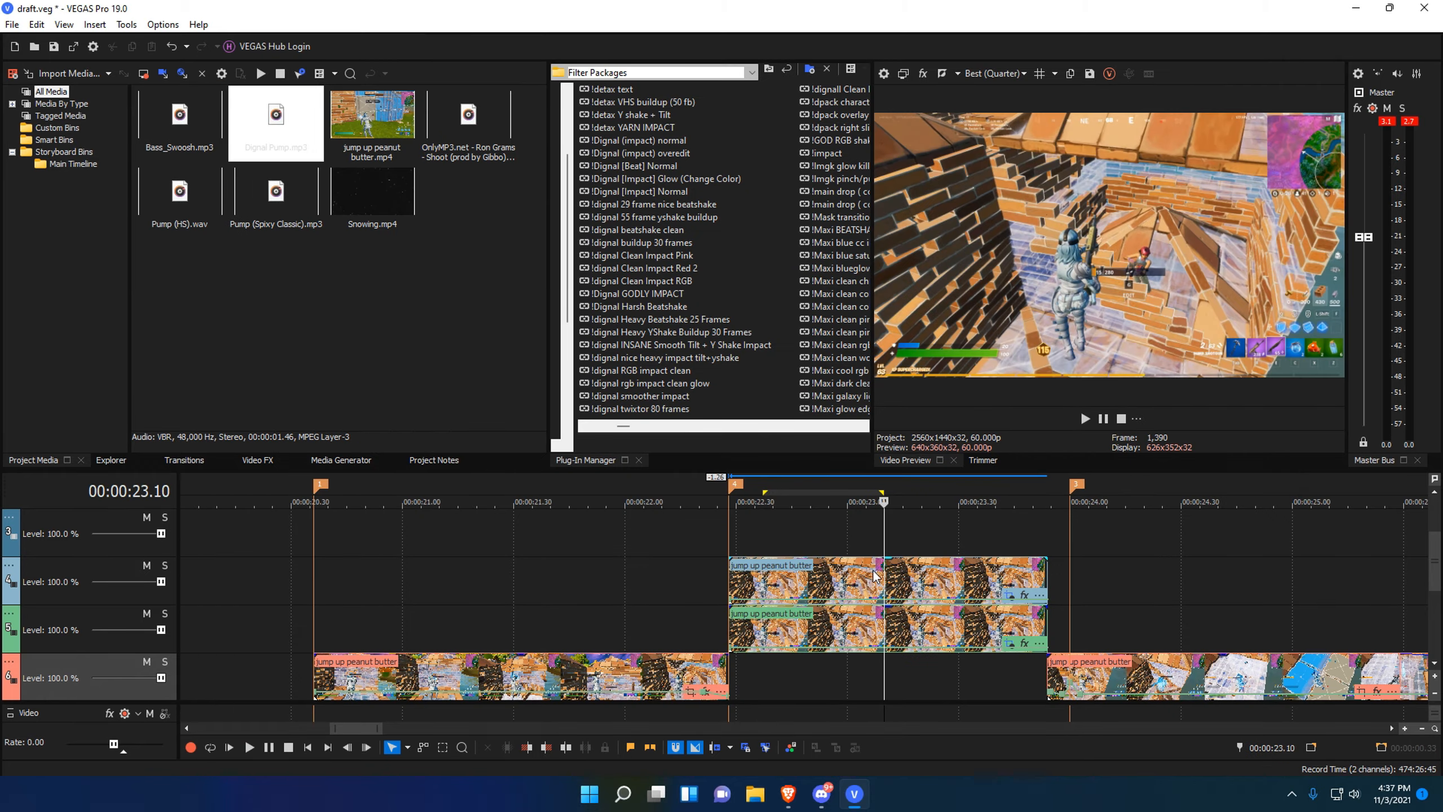
Draw a rectangular mask over the frame's lower right, widened slightly, in the copy's pan/crop.
click(1009, 643)
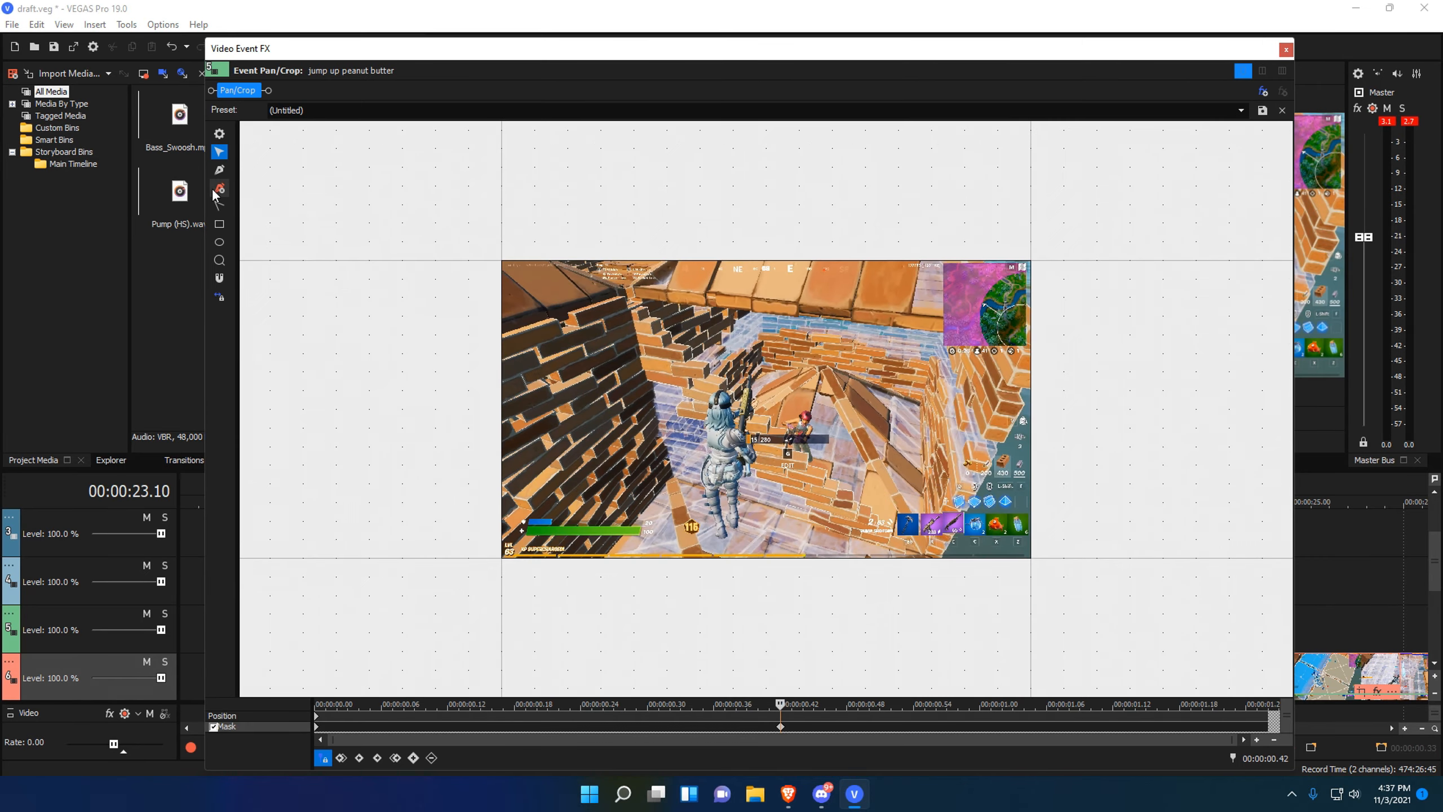
click(219, 224)
drag(626, 289, 1027, 558)
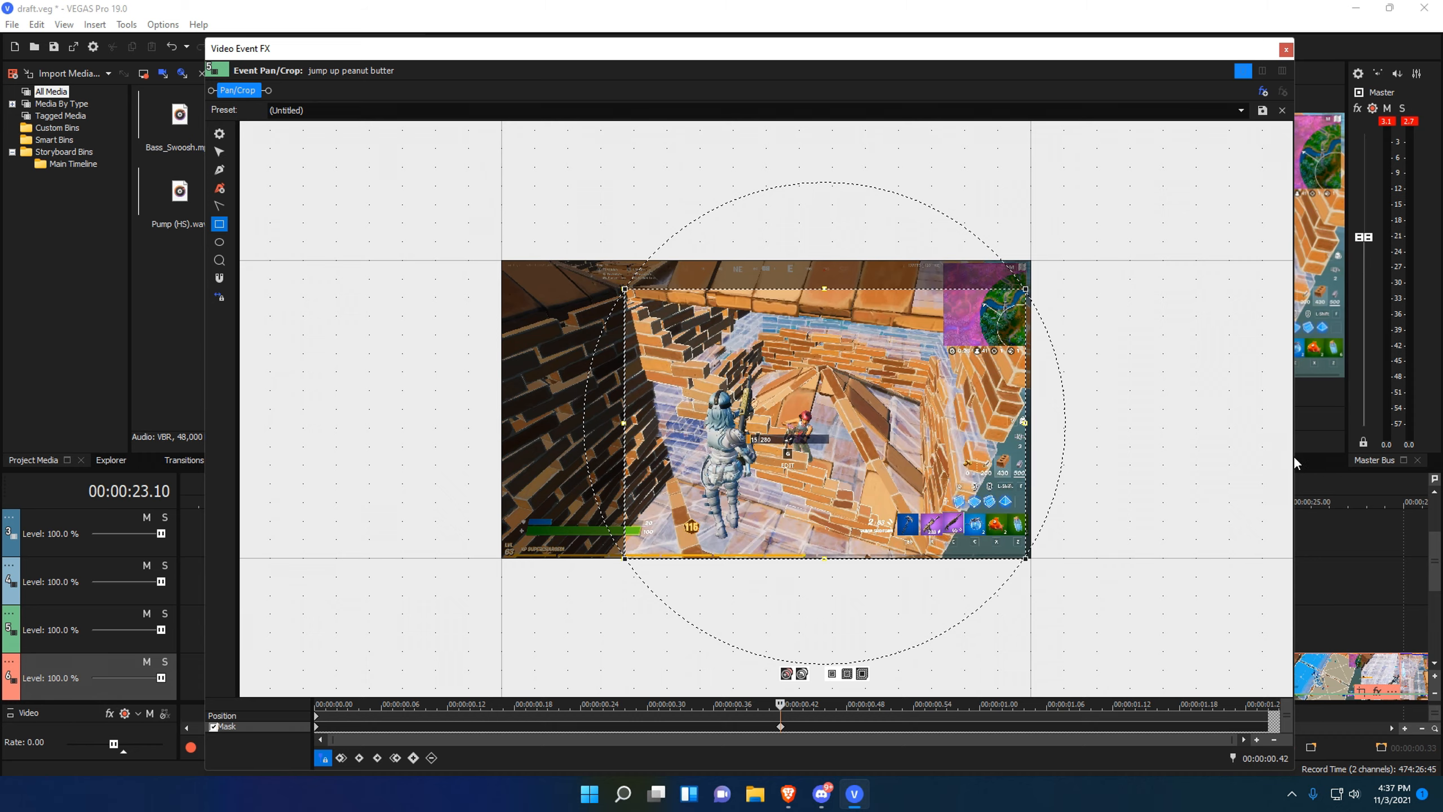
drag(1295, 456, 927, 449)
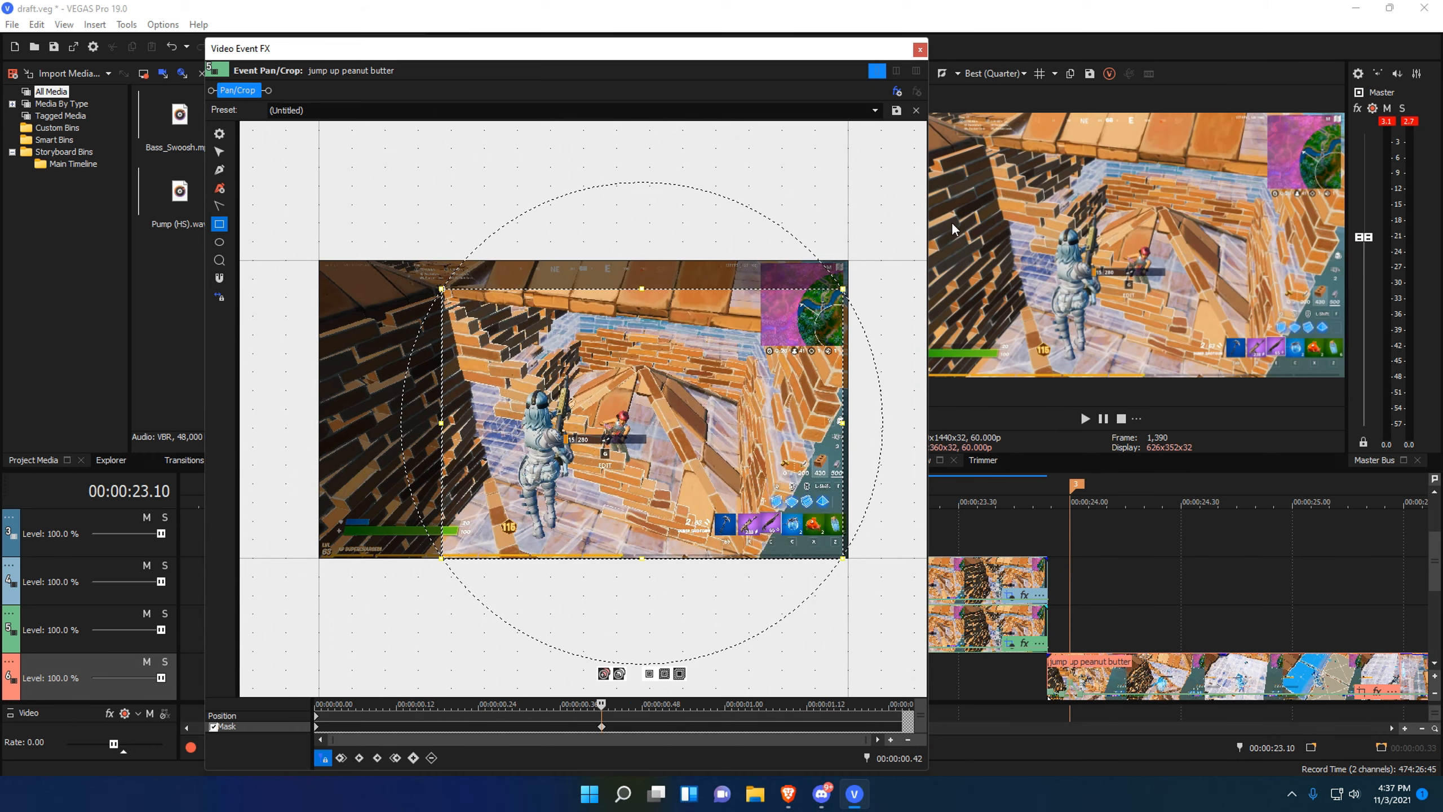
drag(849, 563, 855, 565)
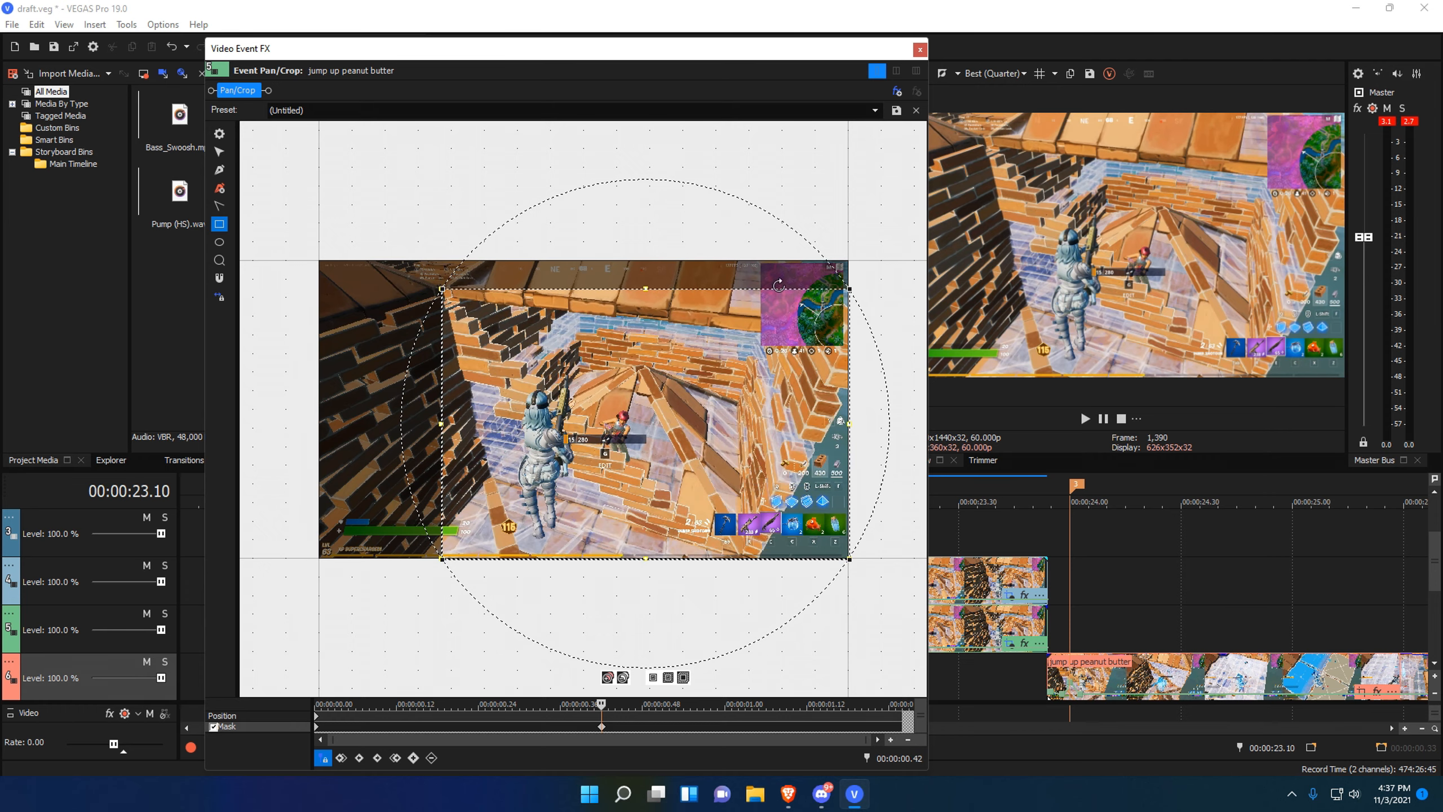
click(920, 50)
Set a short loop region, save, undo the mask, switch to Position, and play back.
drag(855, 684, 805, 676)
key(ctrl+s)
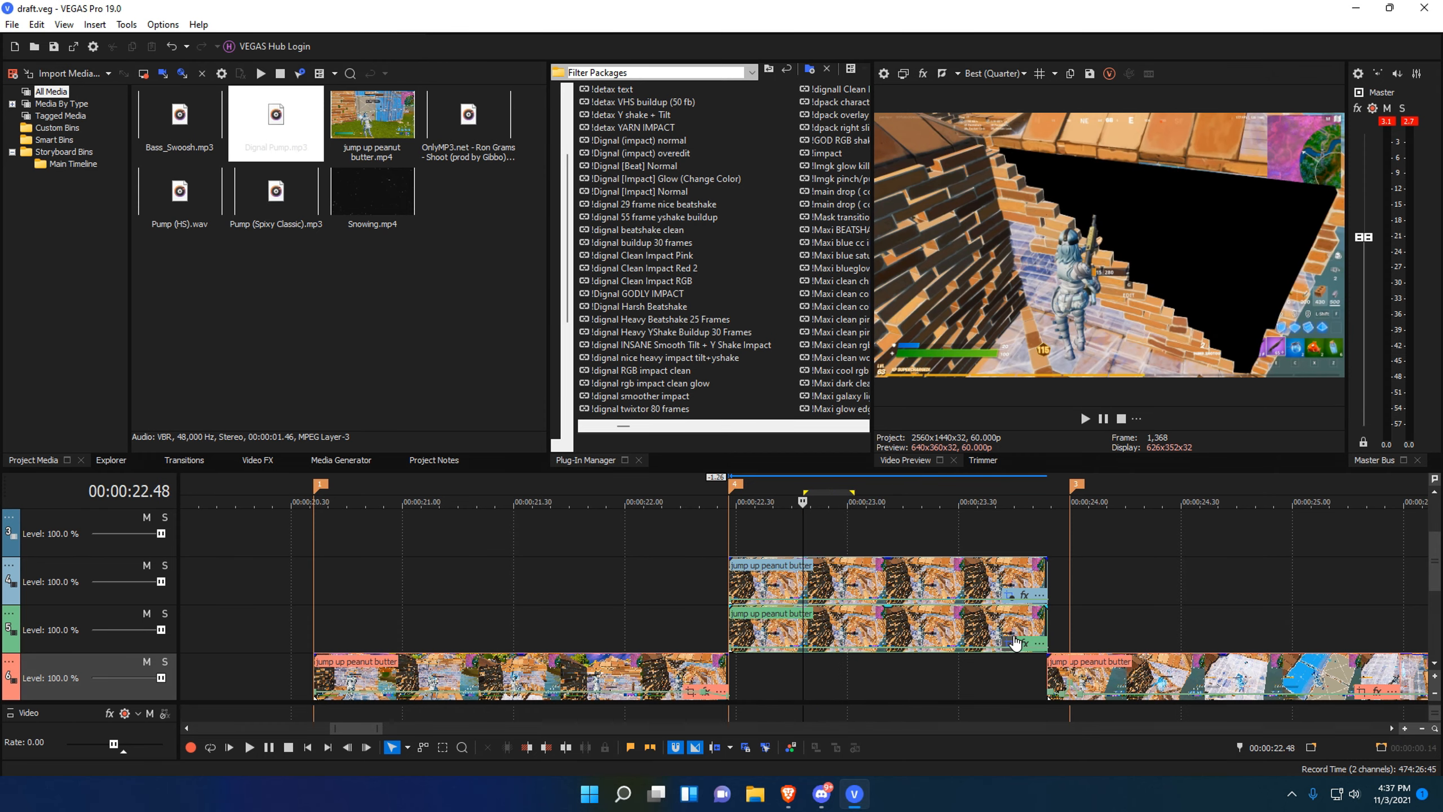
click(1009, 643)
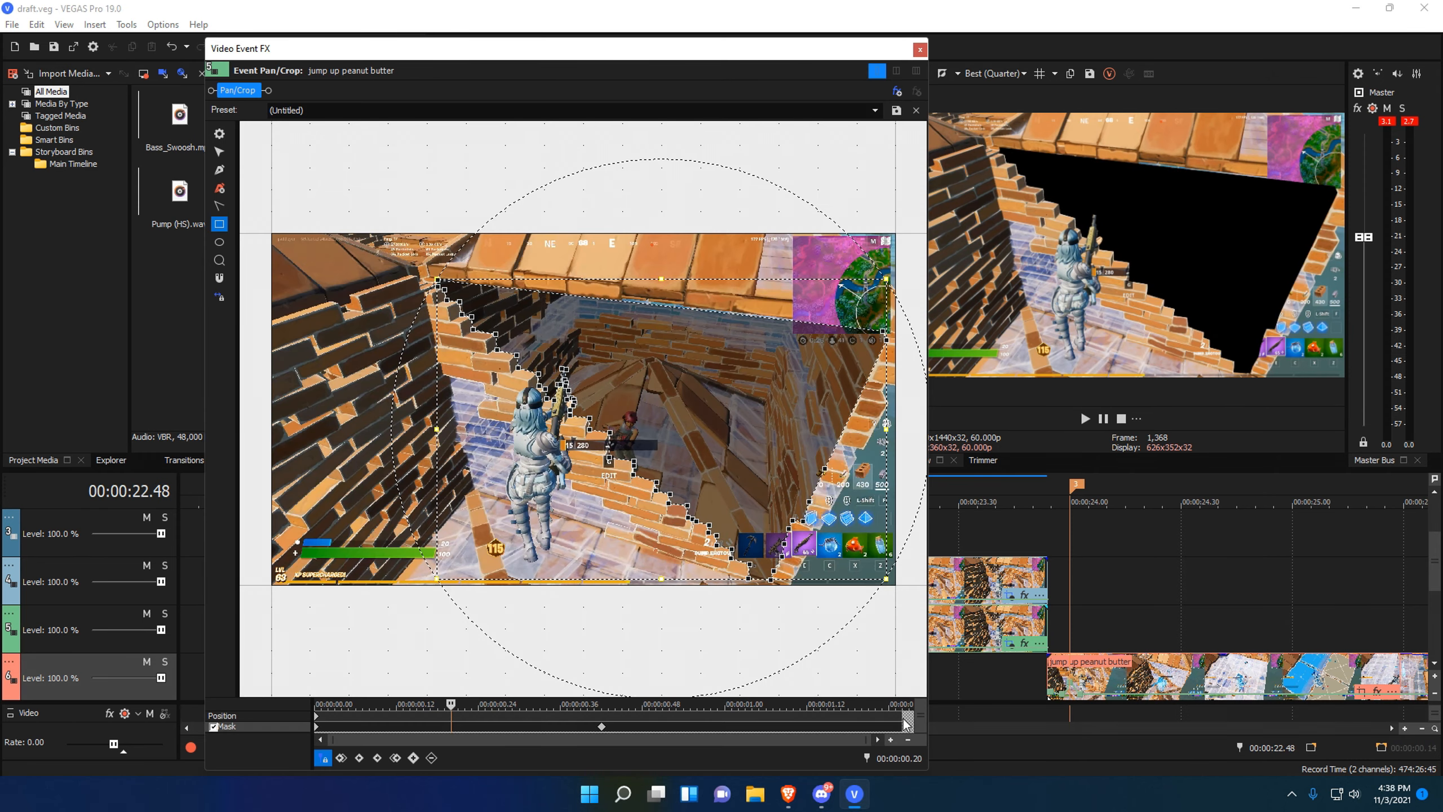
key(ctrl+z)
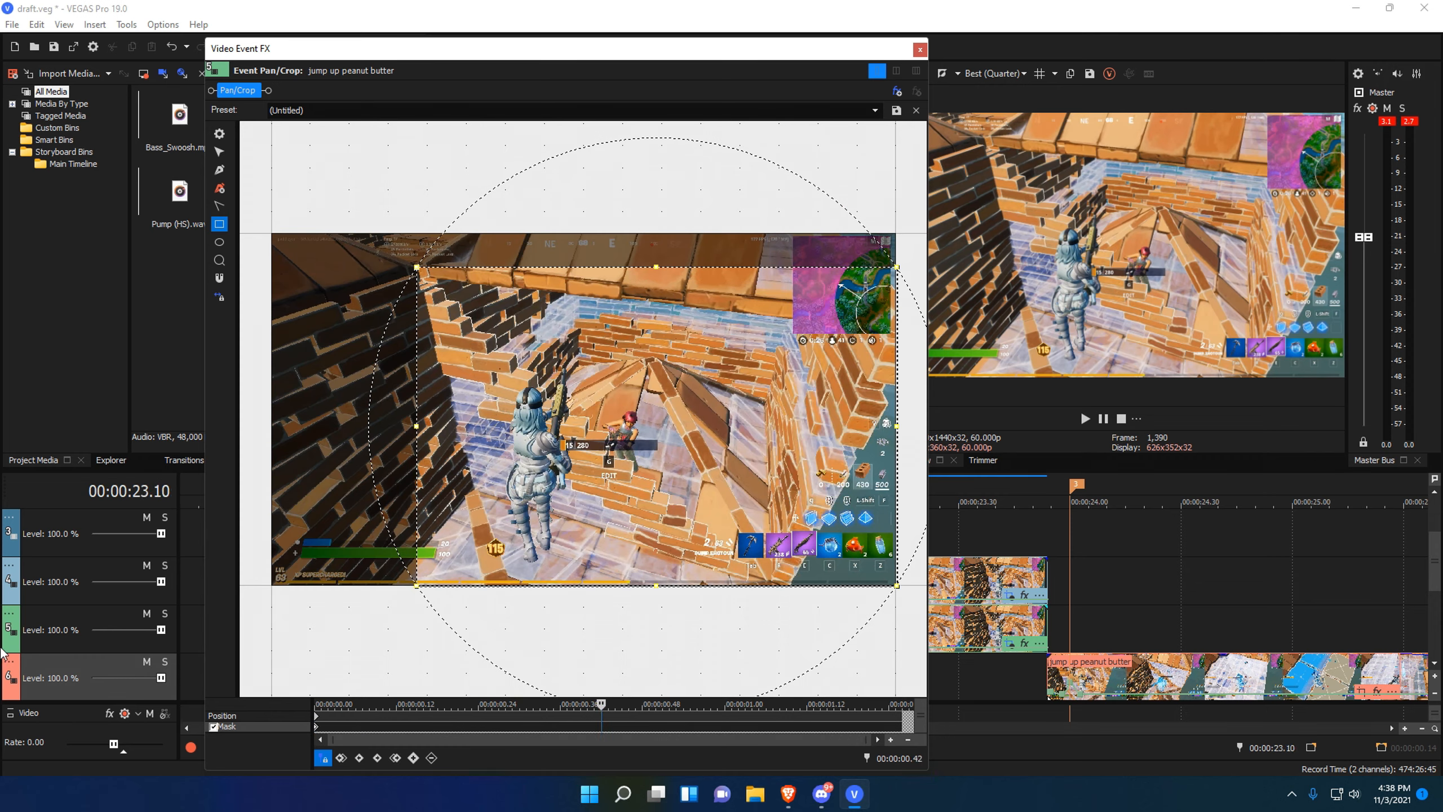
click(227, 716)
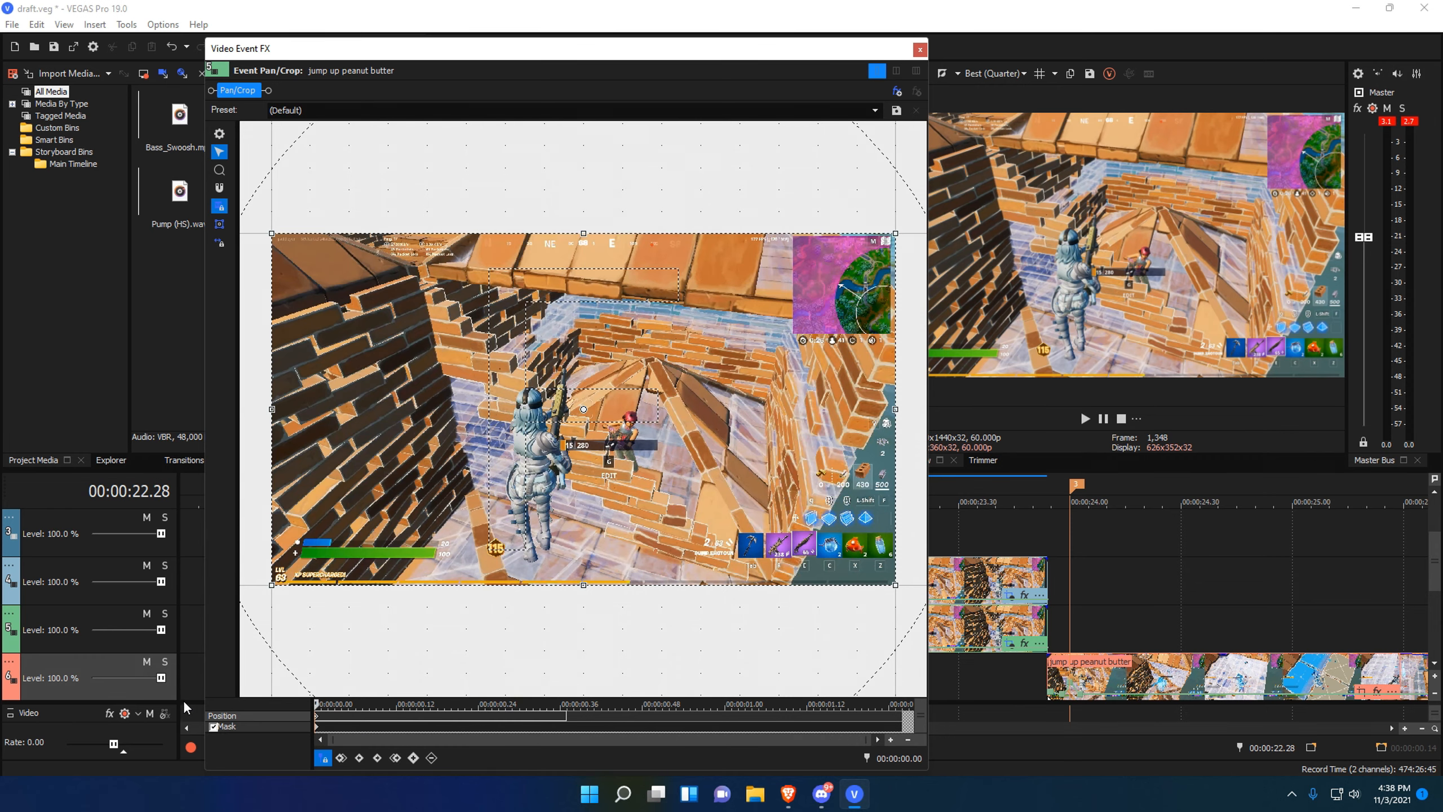
click(920, 49)
key(space)
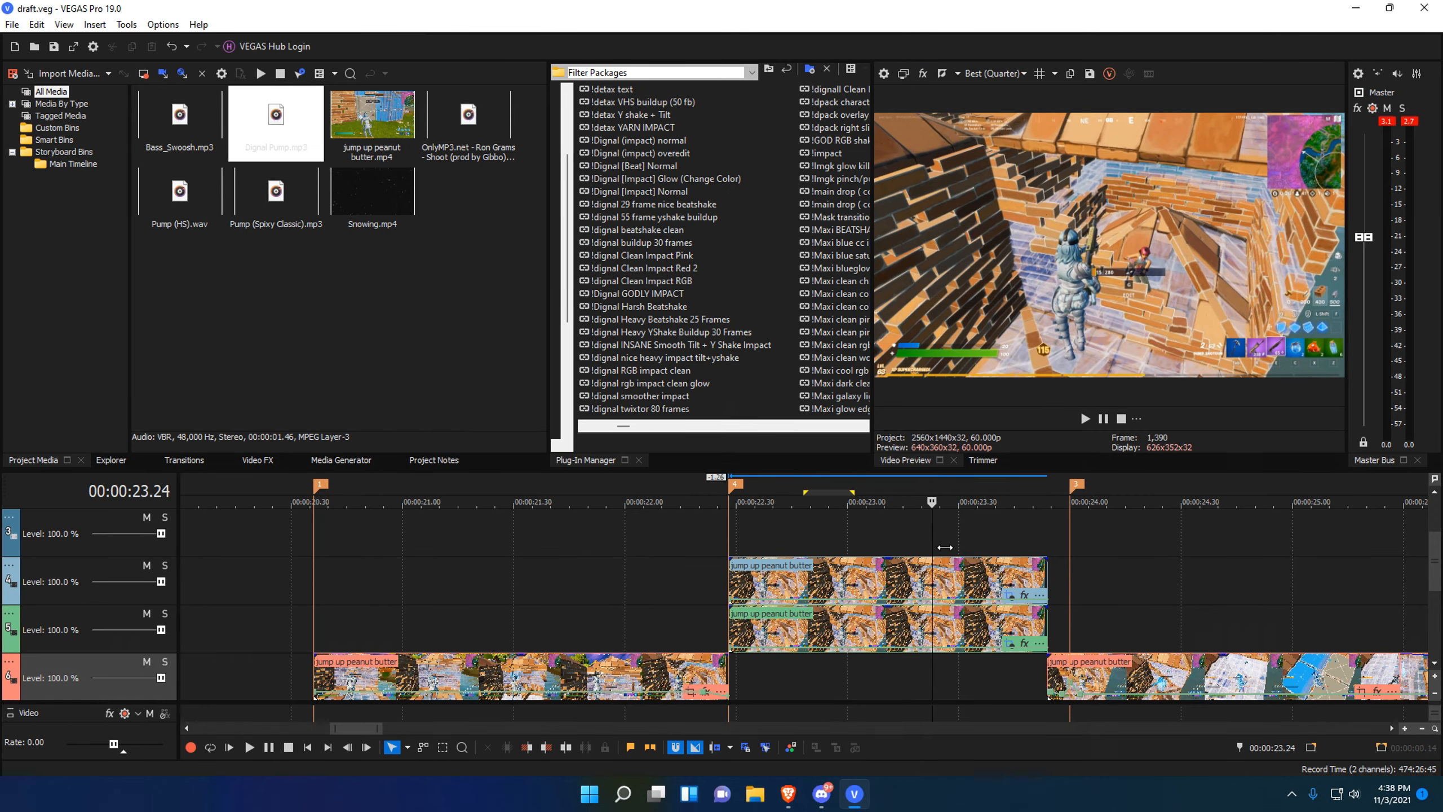
key(space)
scroll(954, 545, down, 3)
click(673, 540)
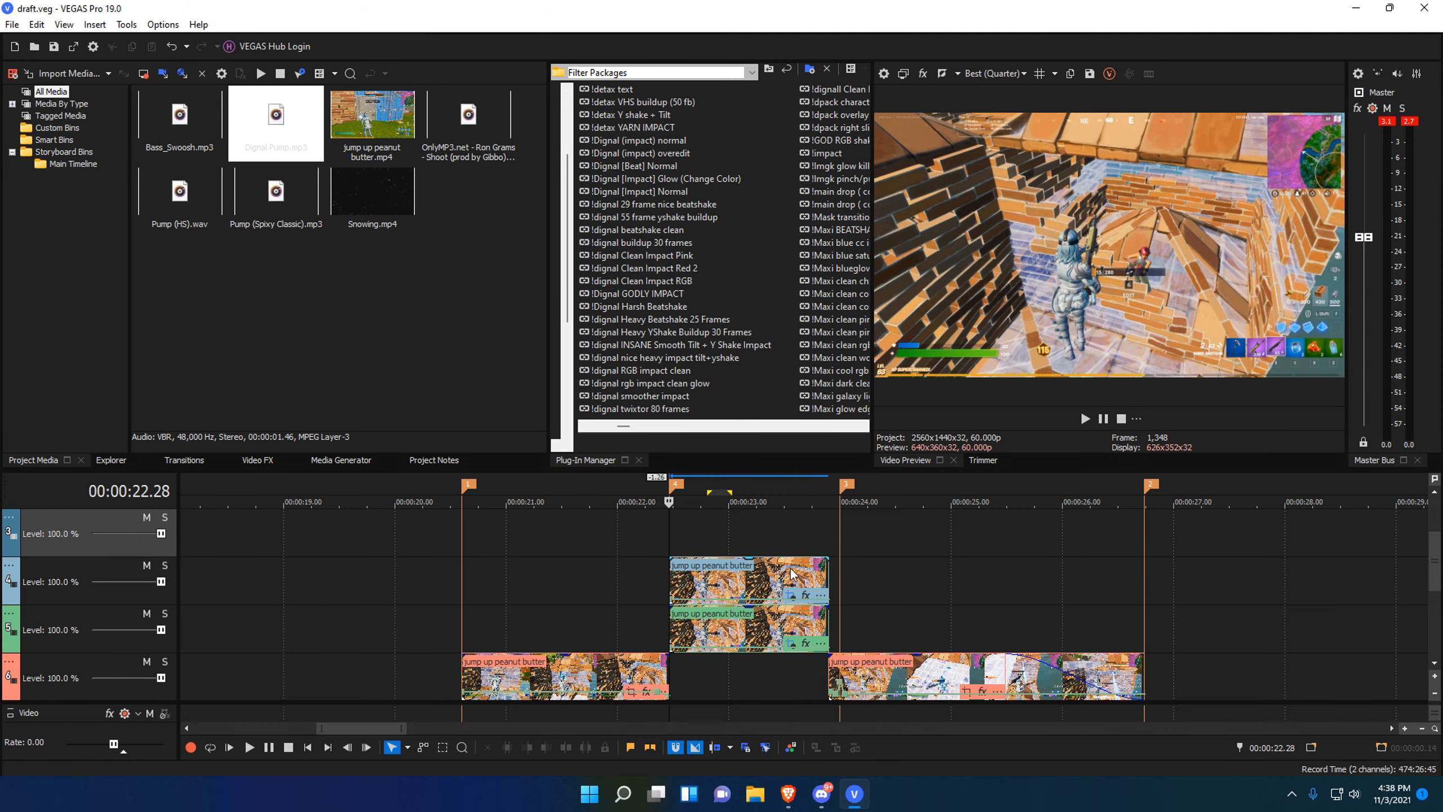
scroll(767, 541, down, 3)
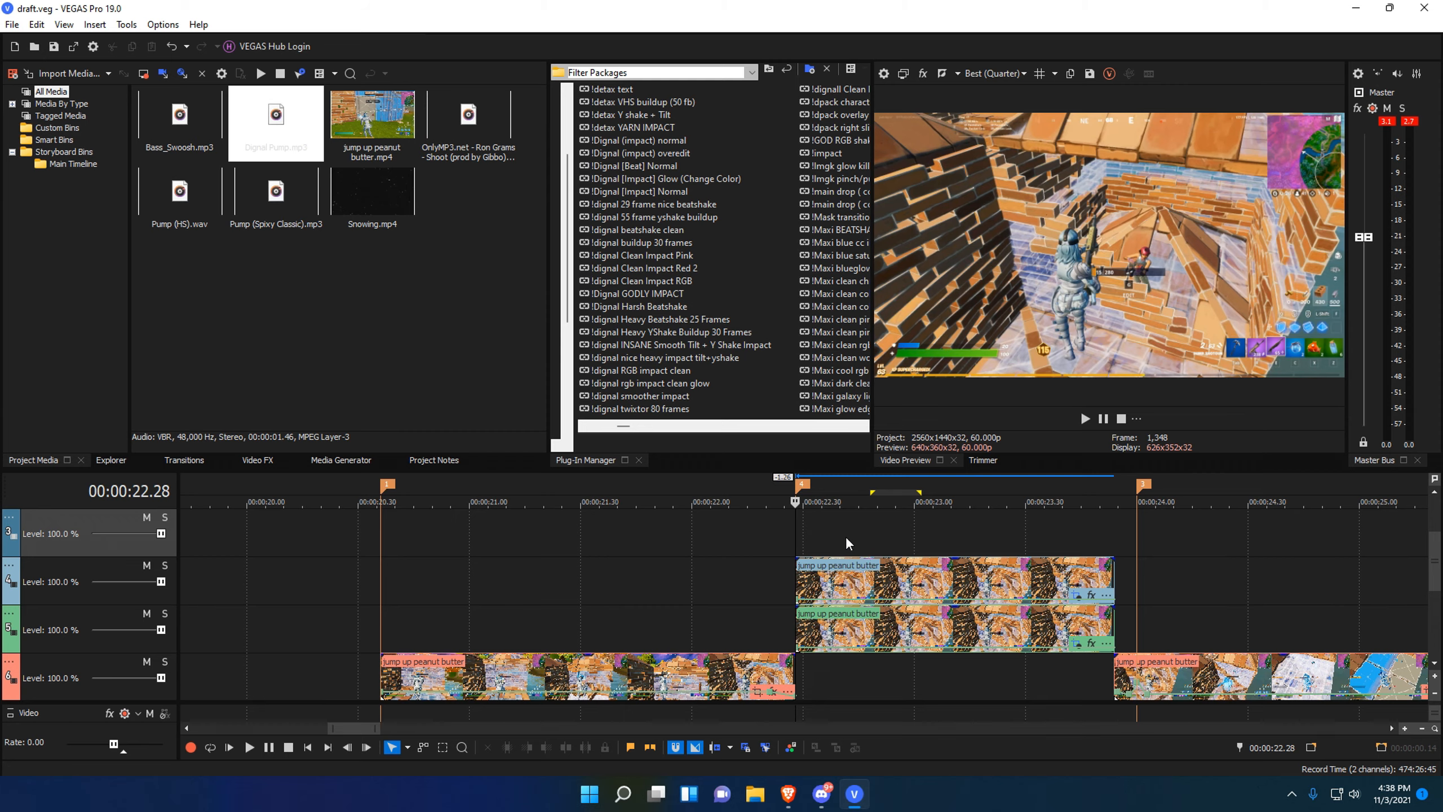
scroll(803, 527, down, 5)
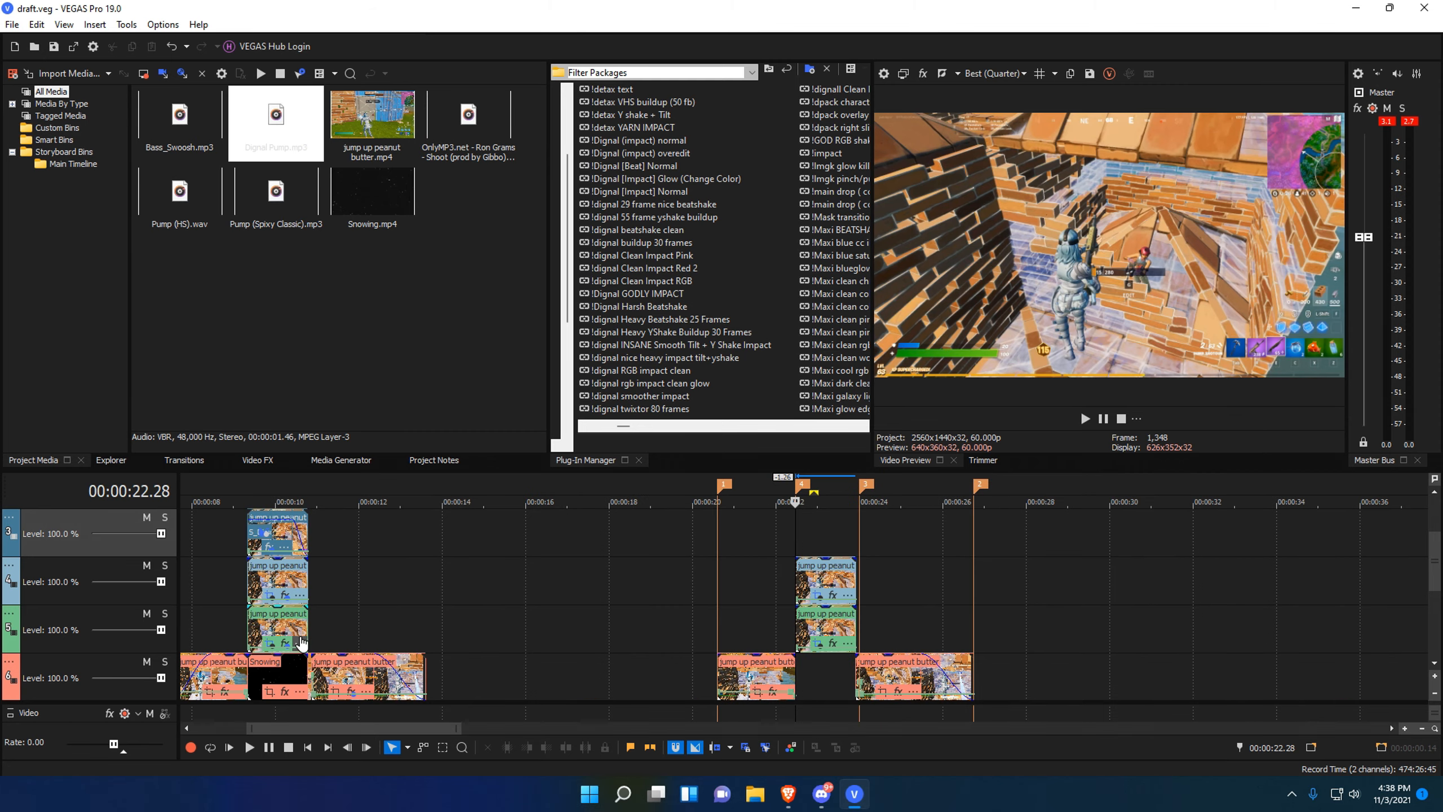
click(286, 642)
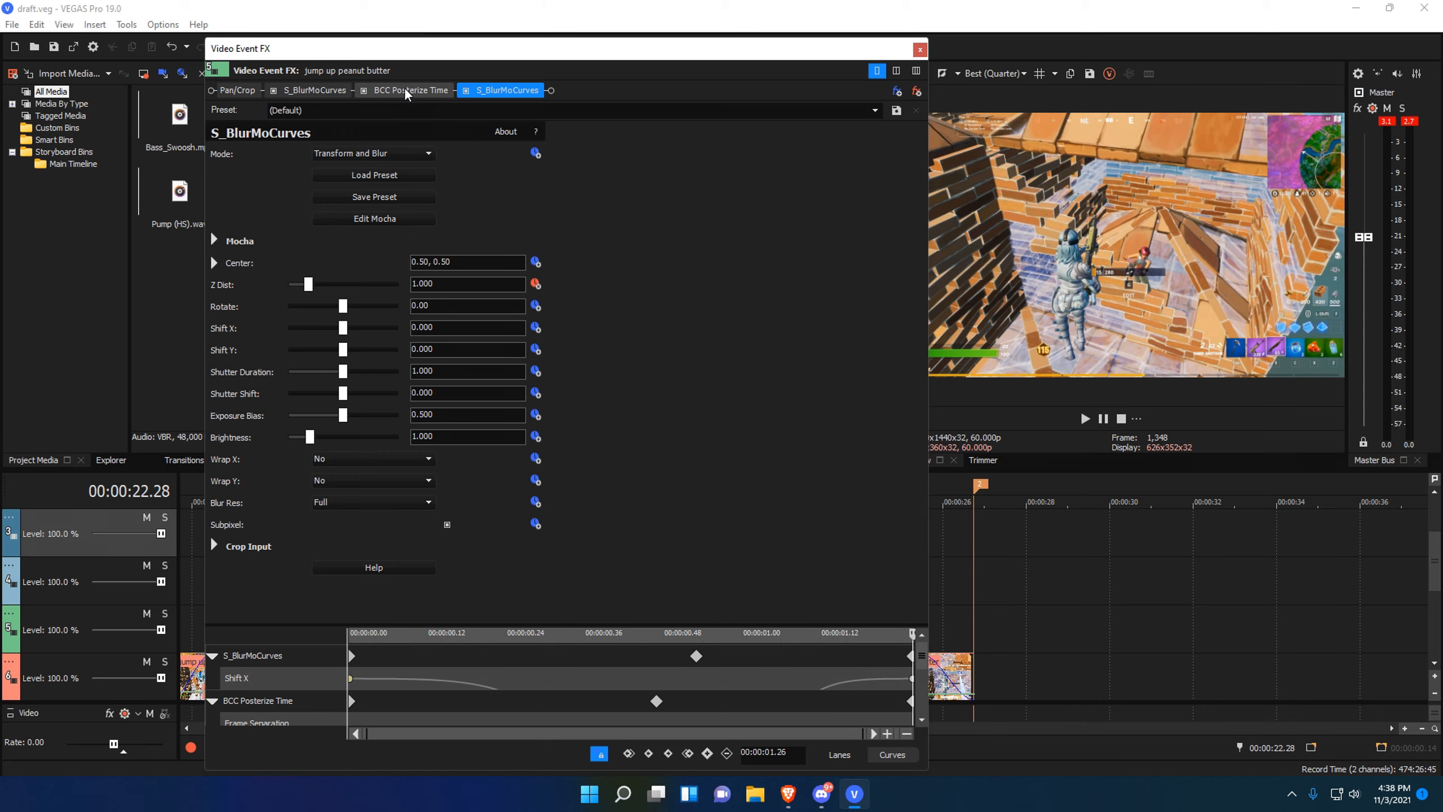
Search Video FX for 'blurmo' and drop S_BlurMoCurves Default onto the layered jump up peanut butter clip.
click(920, 50)
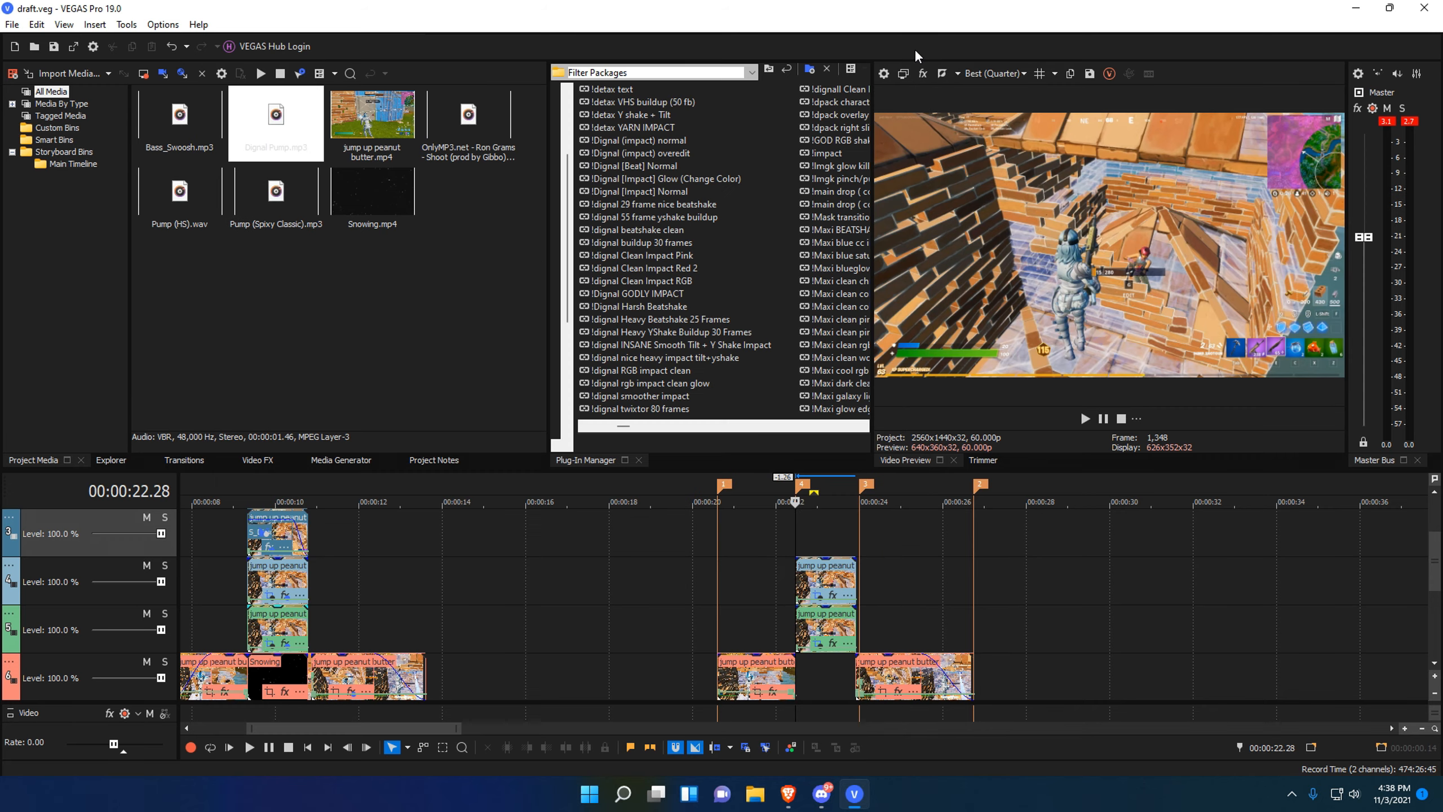
click(259, 461)
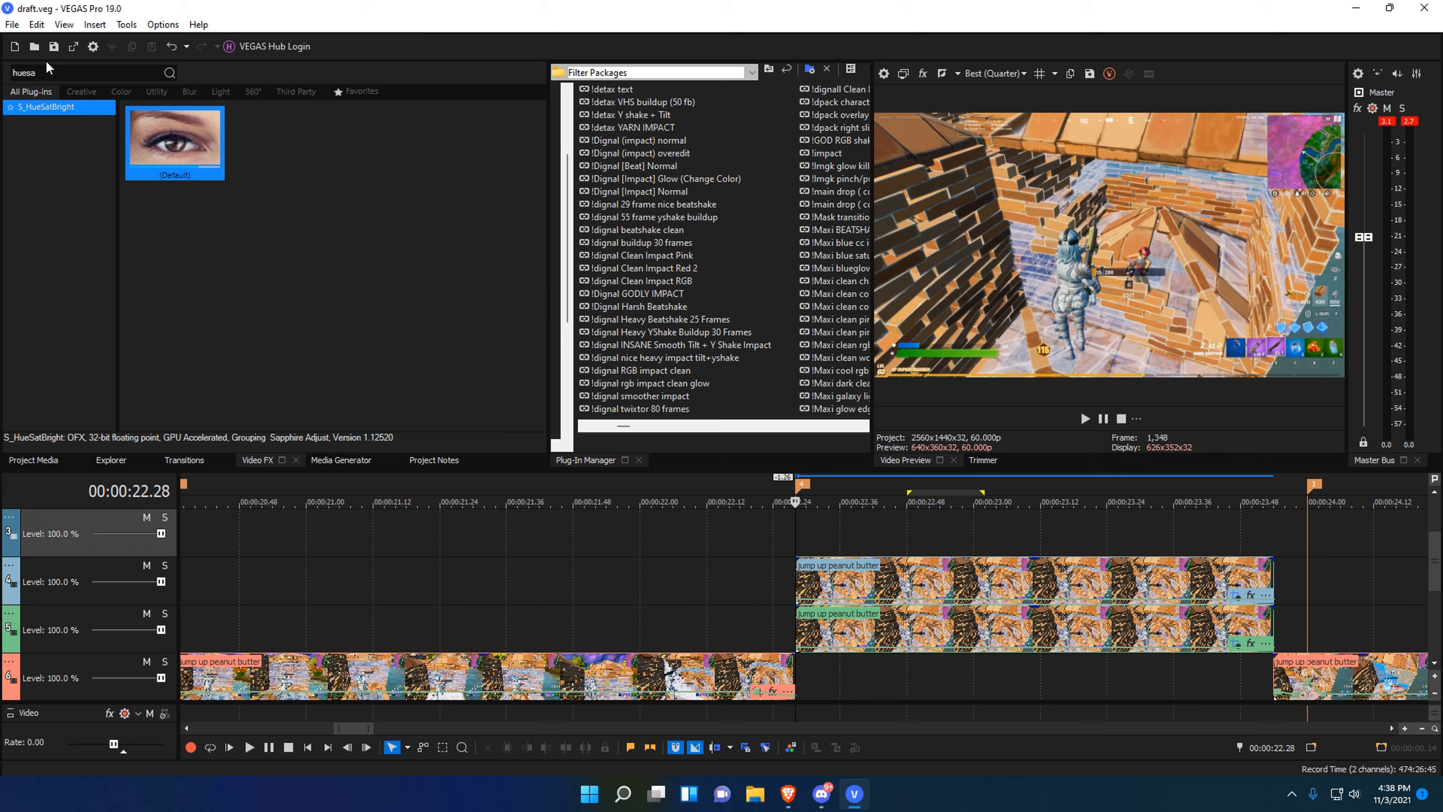
text(blurmo)
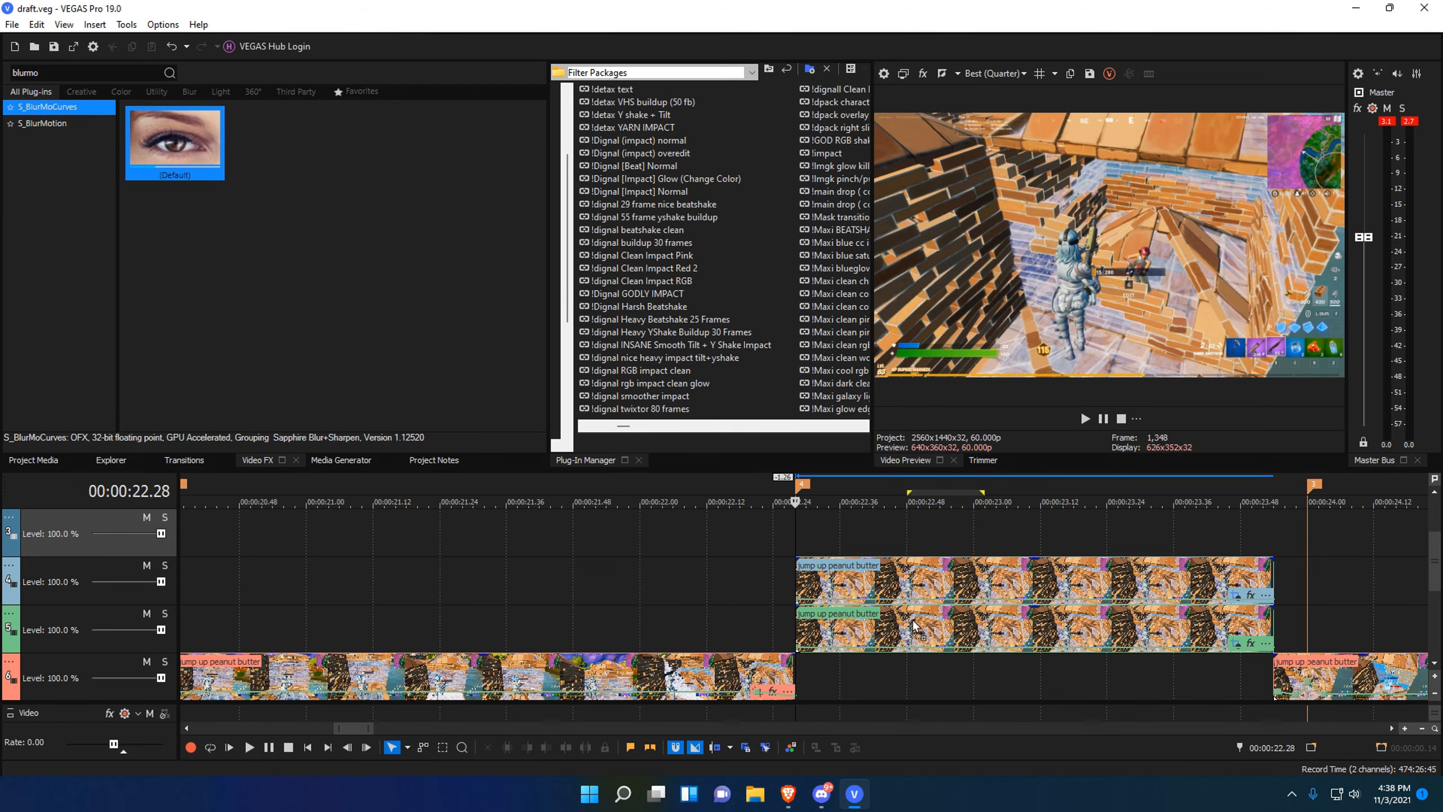
drag(914, 625, 916, 630)
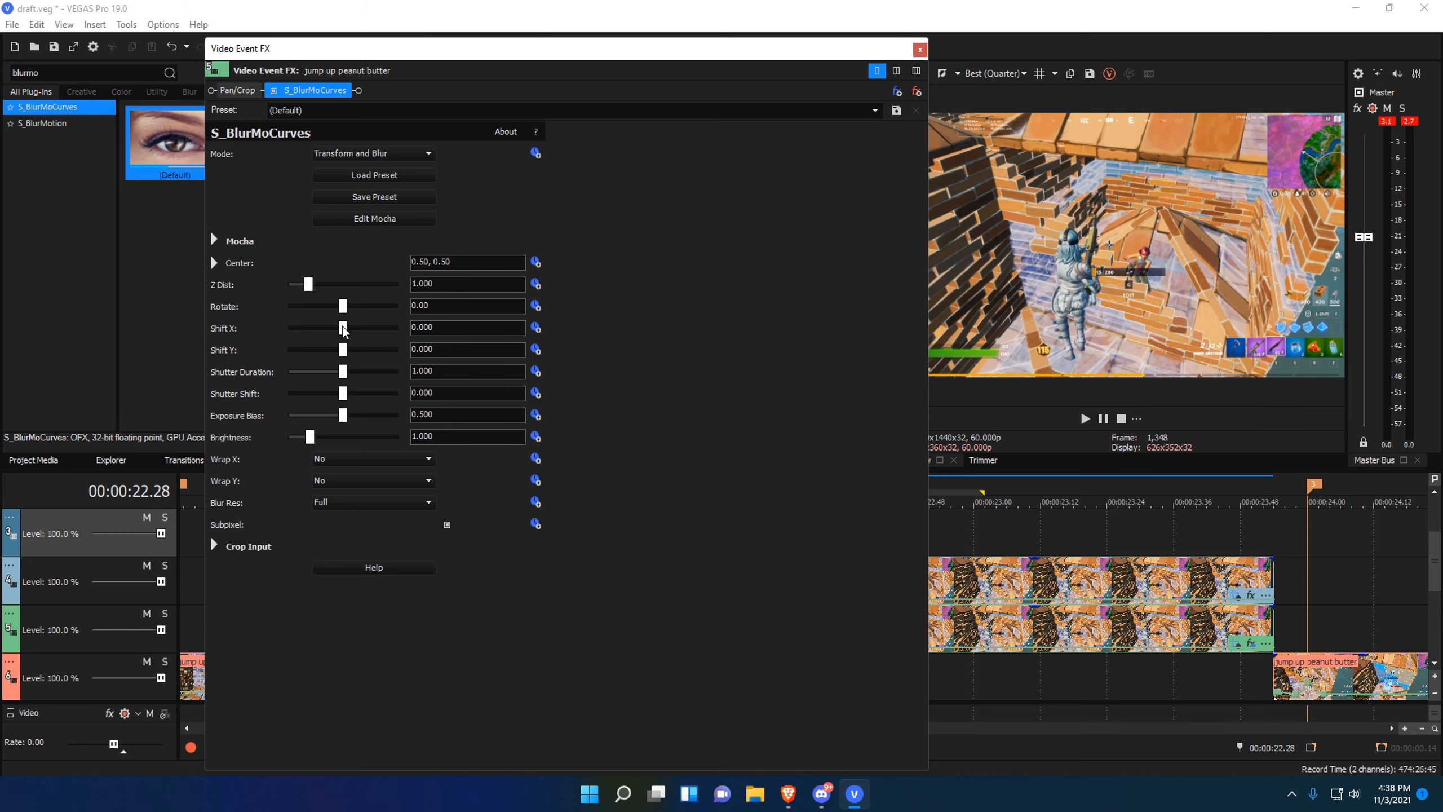
Try Shift X at 0.500, reset it to 0.000, and narrow the effect editor.
drag(345, 329, 518, 322)
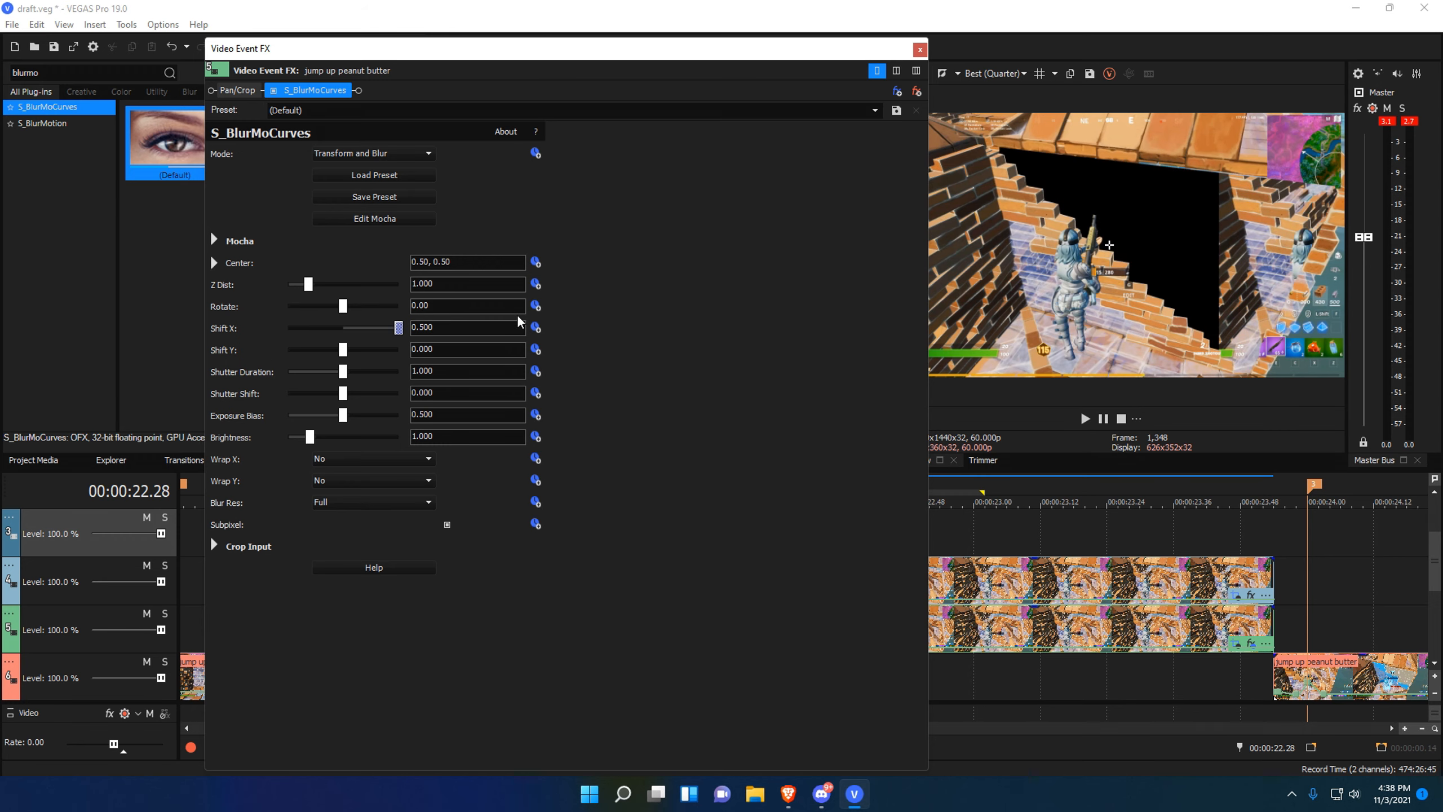
click(537, 326)
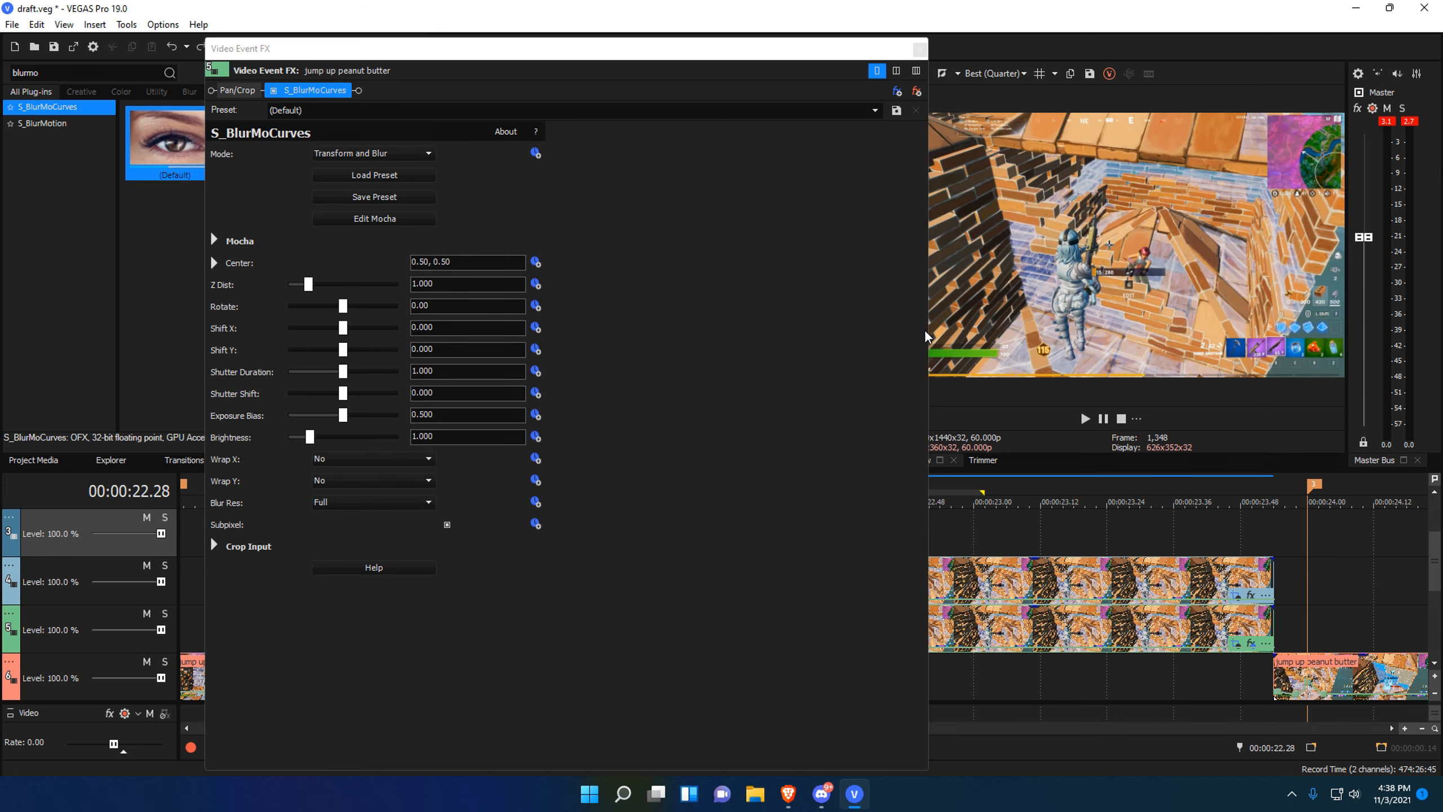
drag(925, 337, 695, 336)
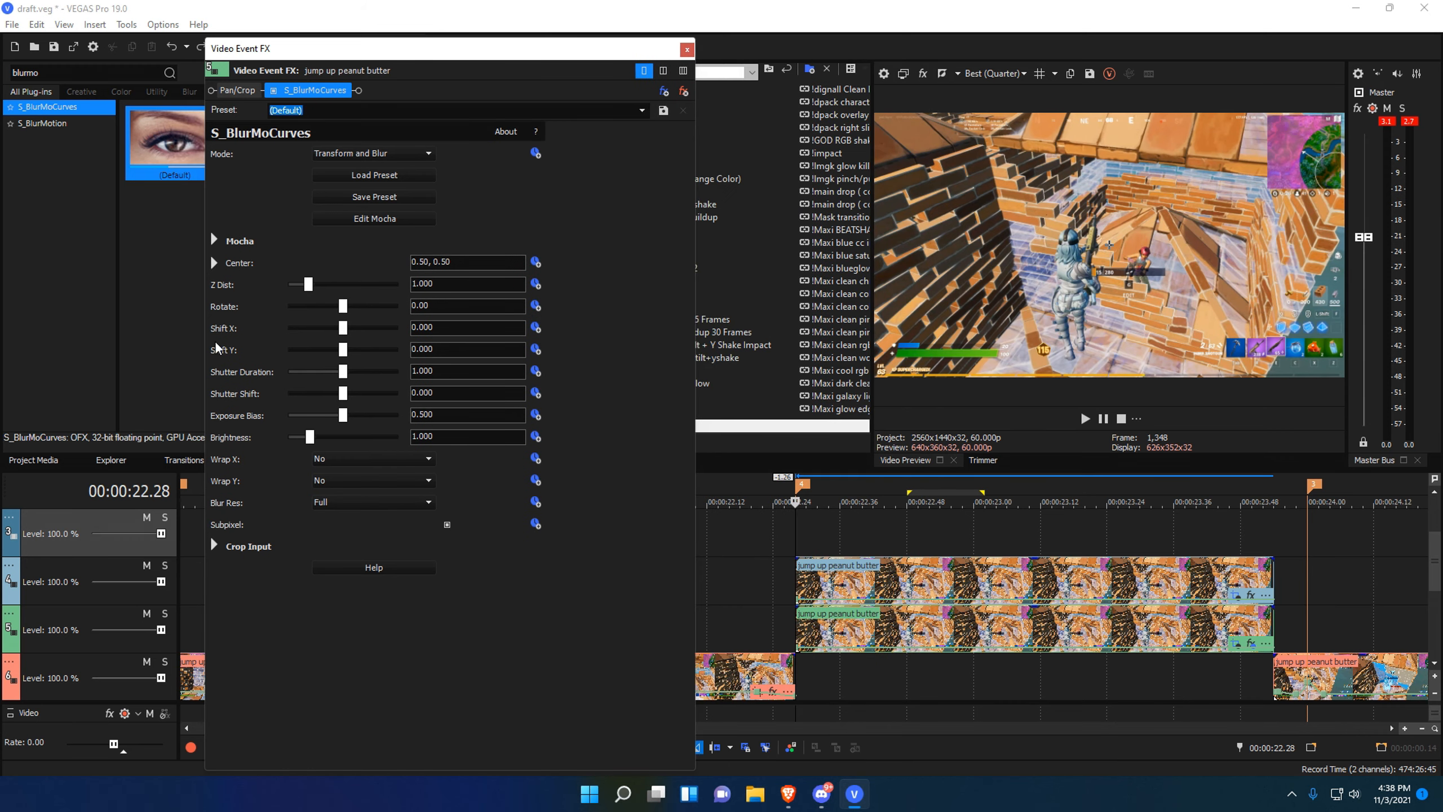
Keyframe Shift X from 0 to -8.000 at 00:00:01.06 and scrub to check the motion.
click(535, 327)
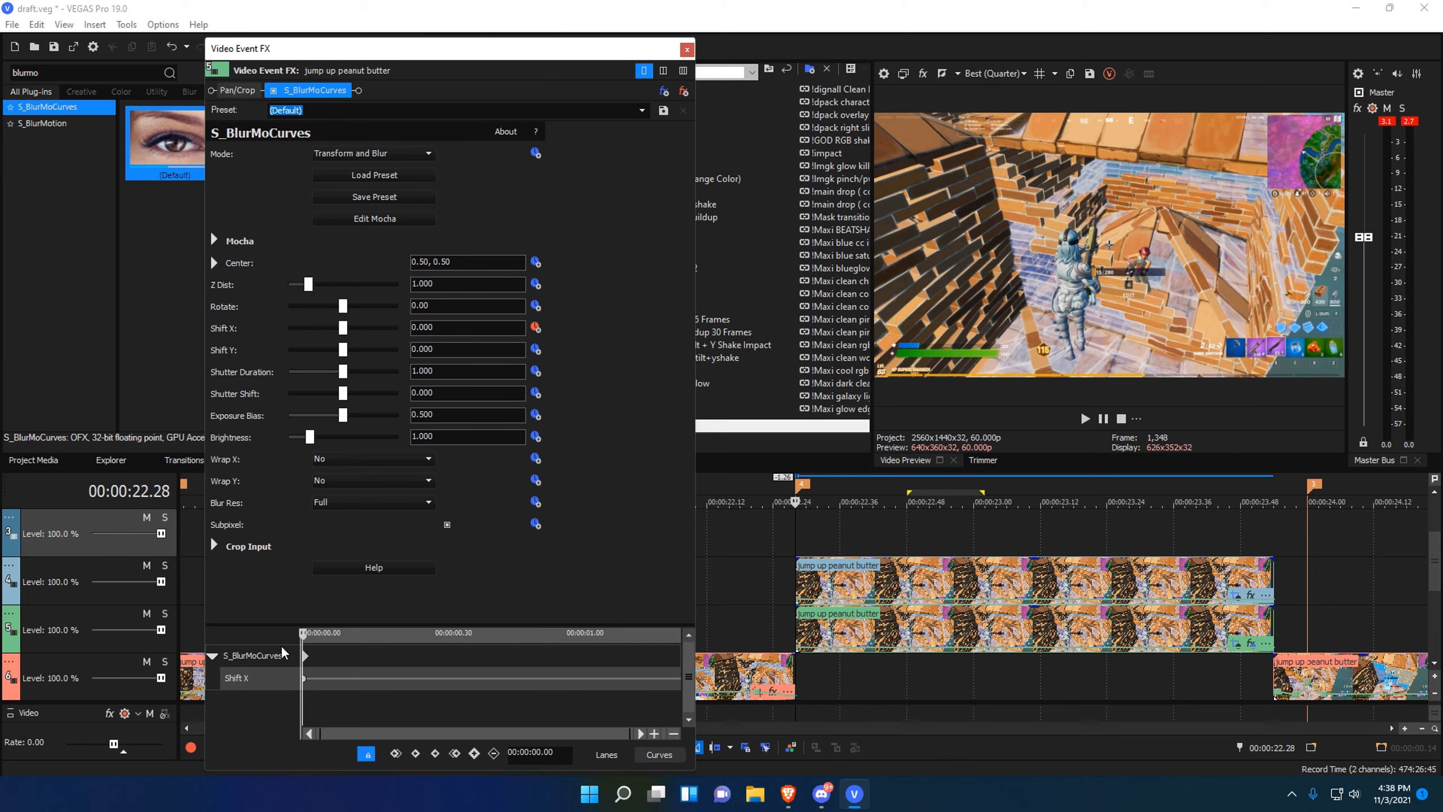
click(291, 660)
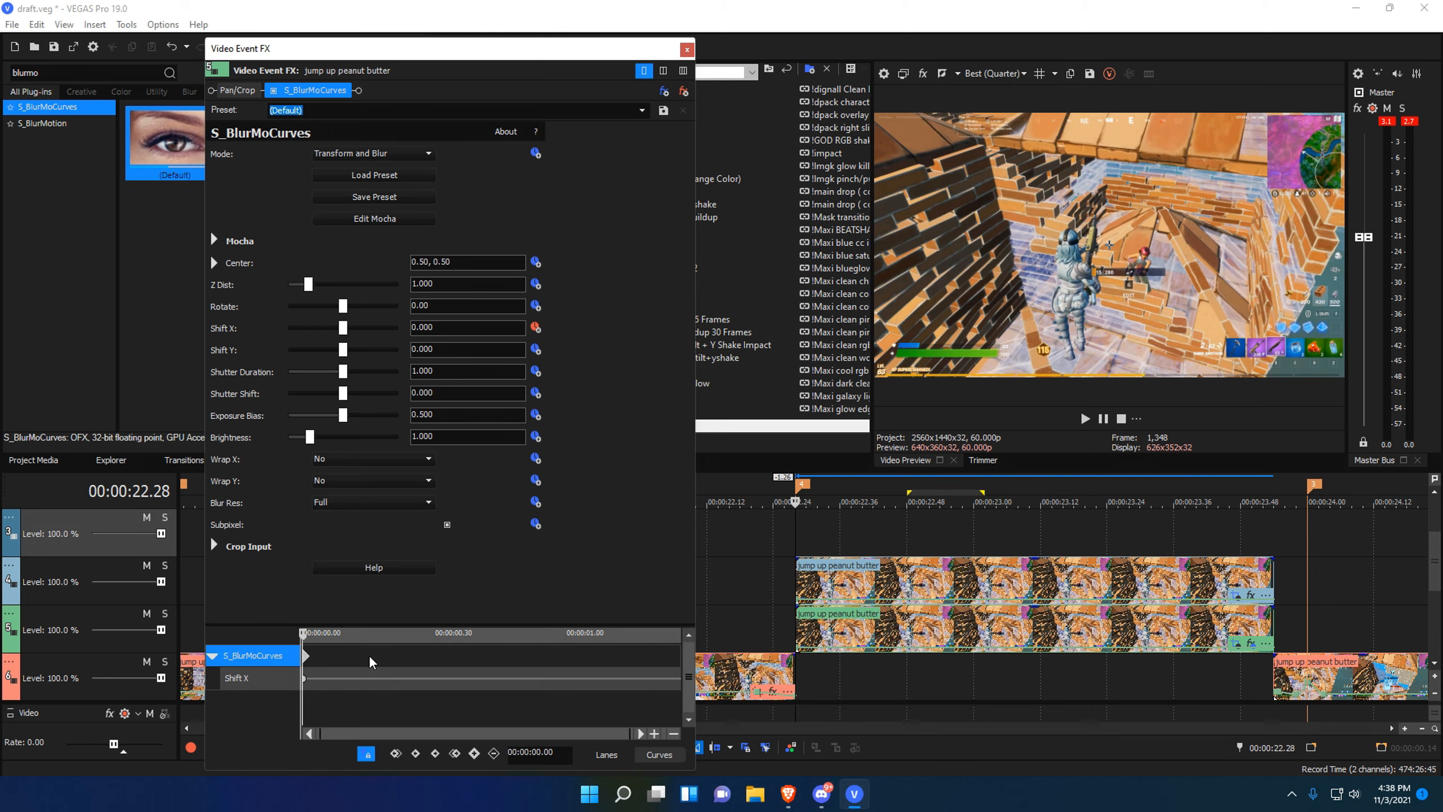
drag(368, 654, 617, 672)
click(596, 659)
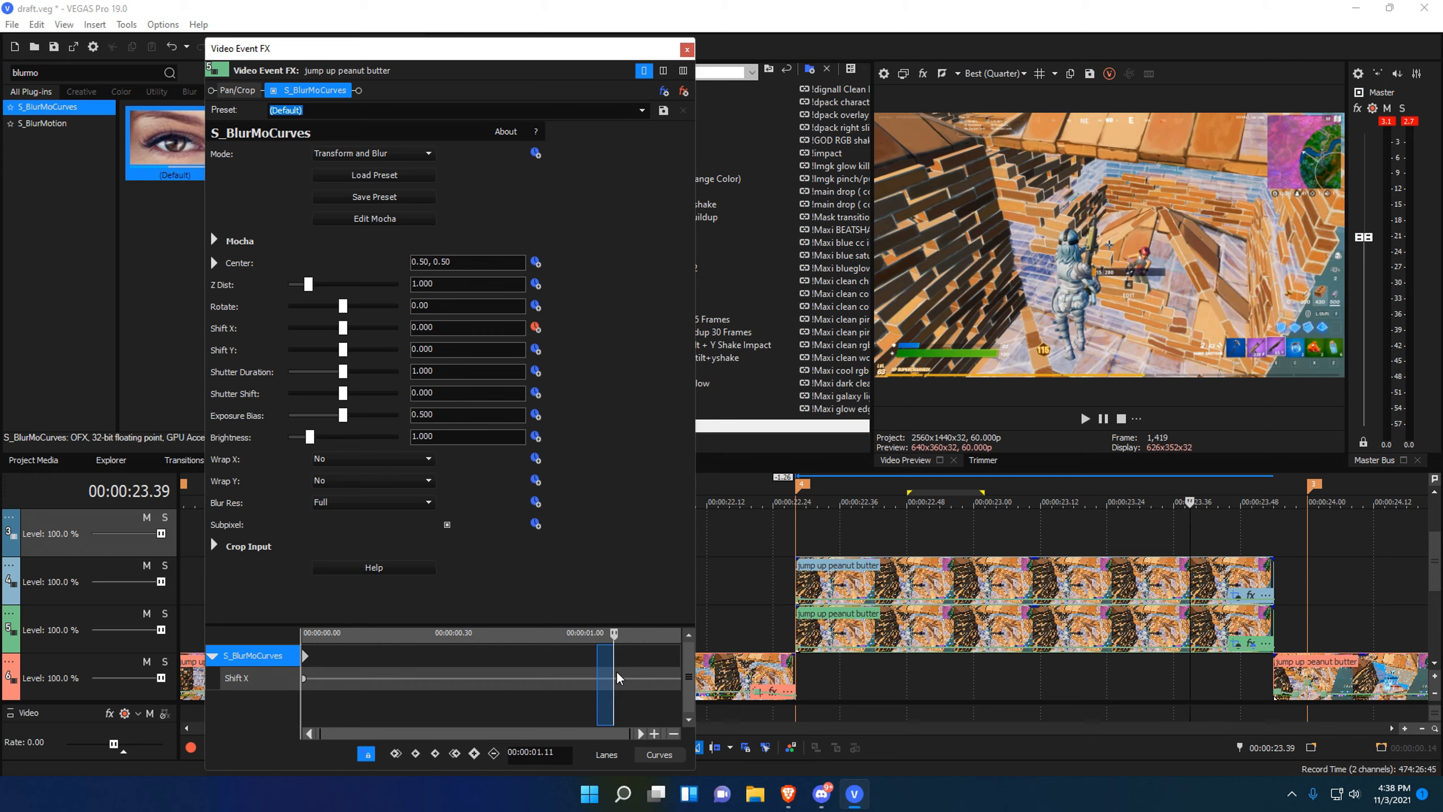
click(590, 671)
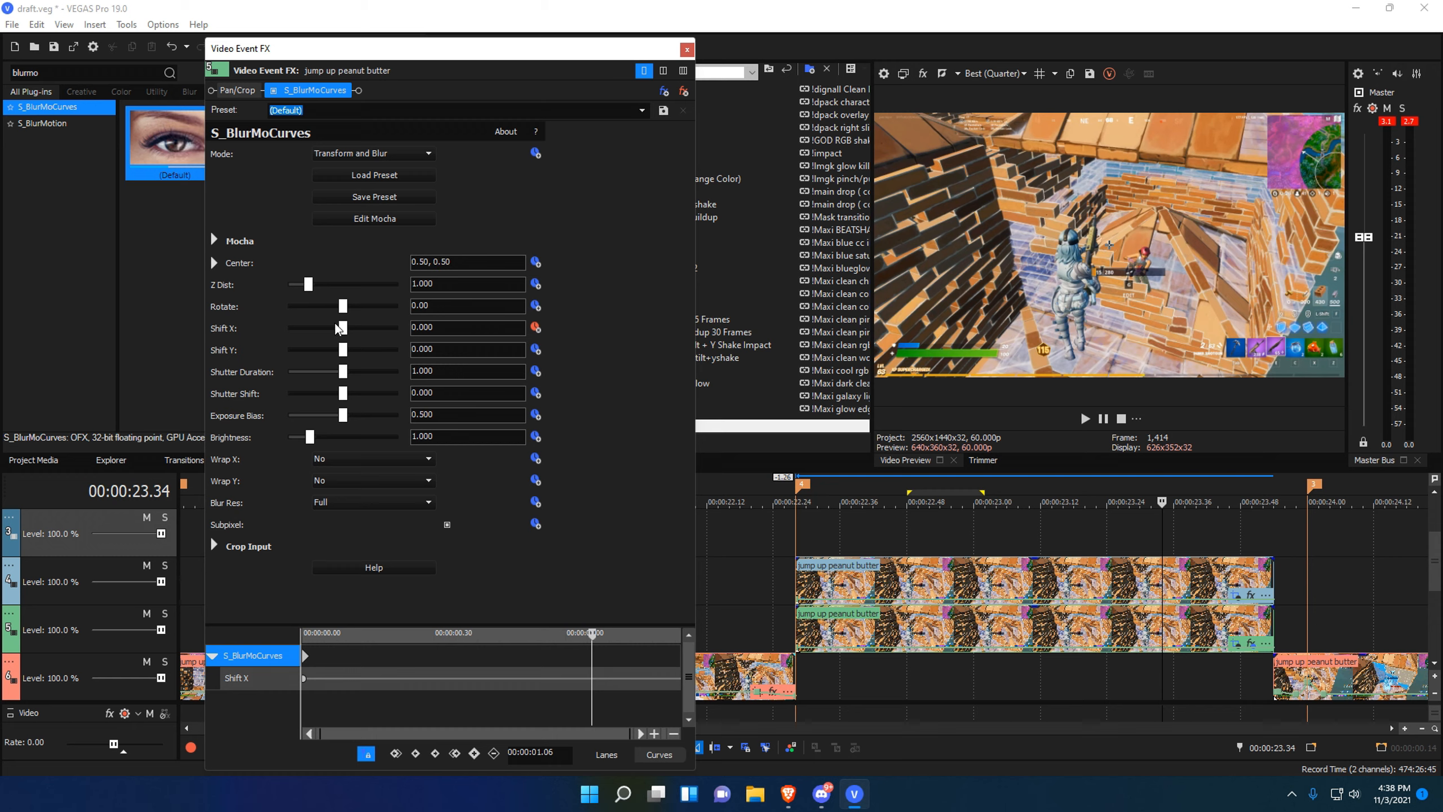
drag(343, 327, 238, 340)
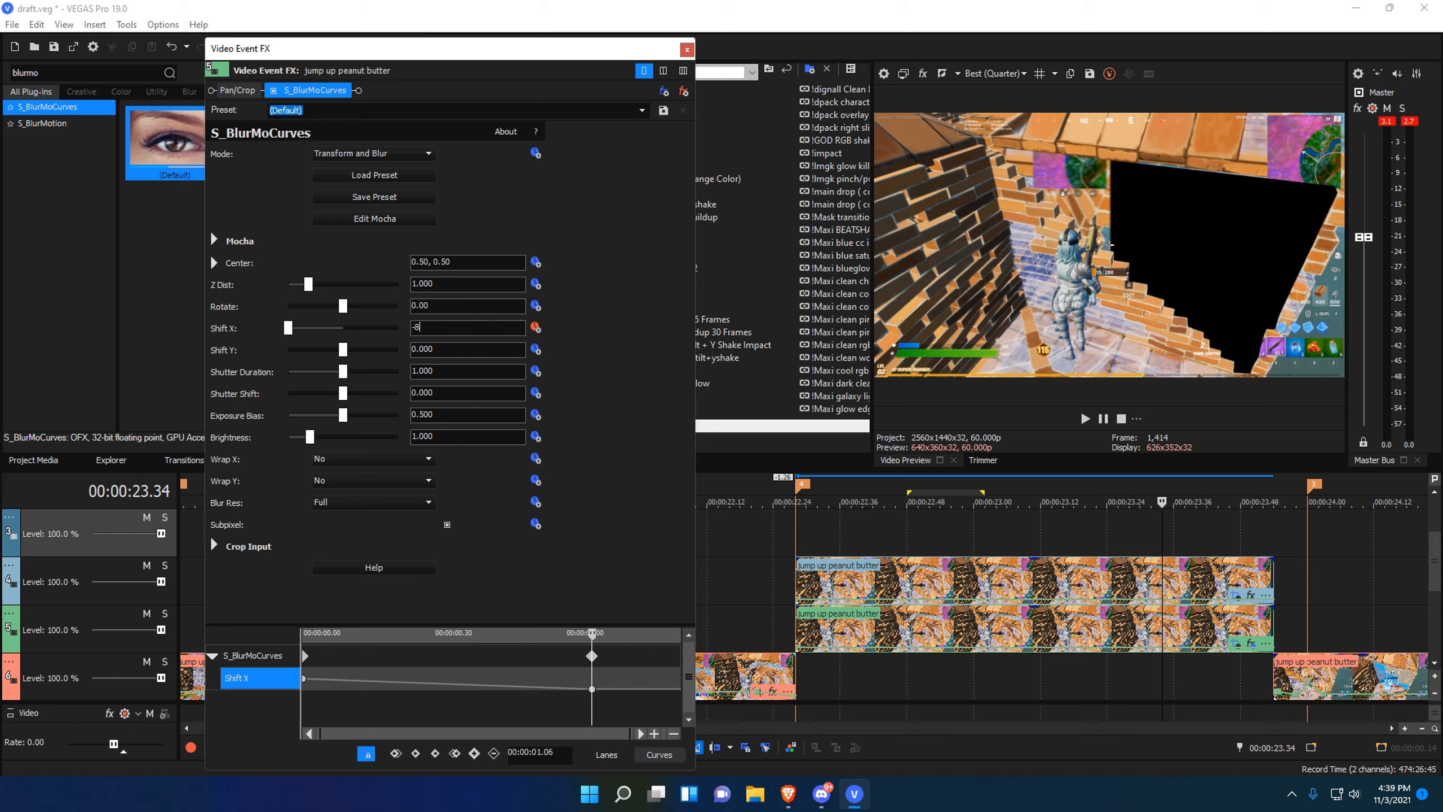
key(Return)
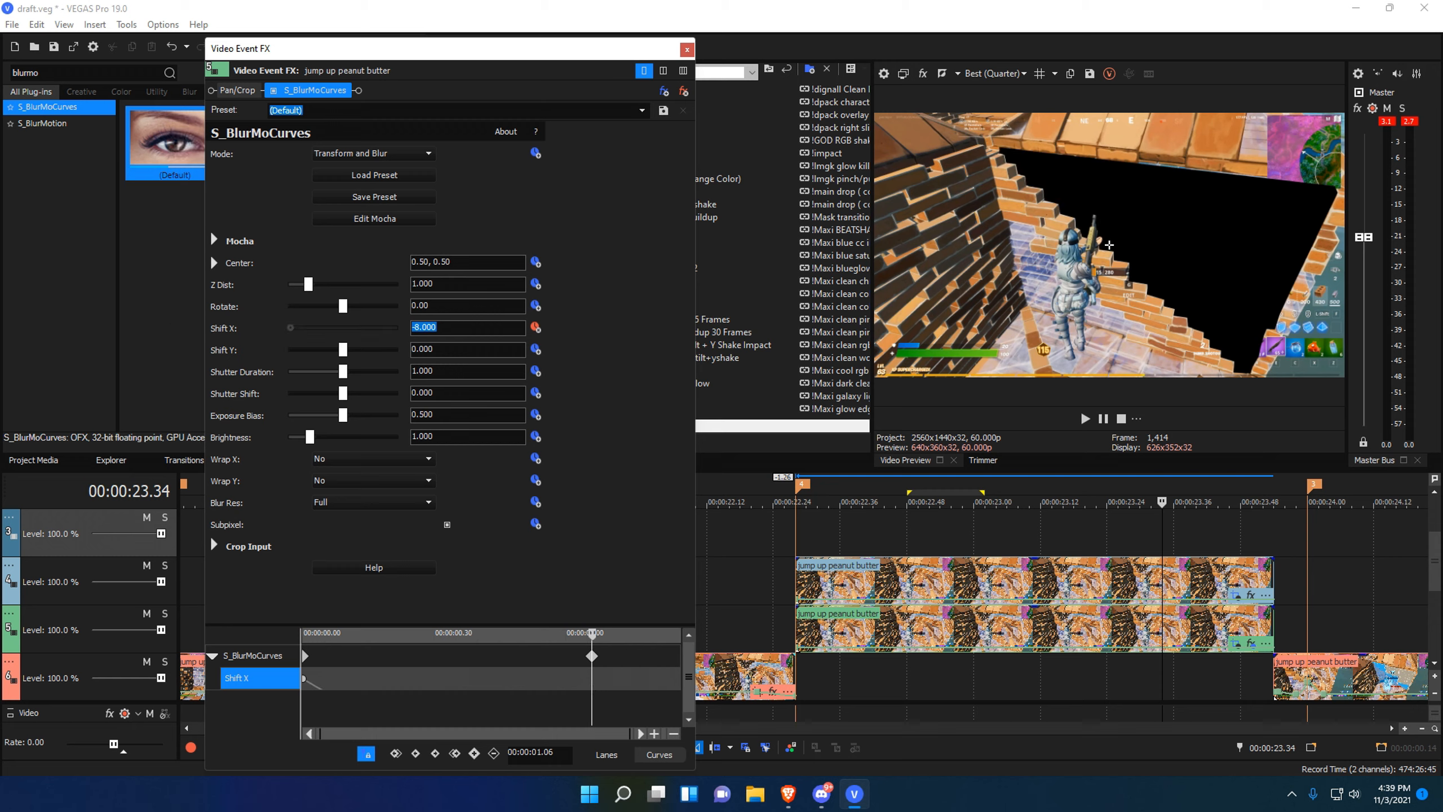
drag(305, 689, 586, 701)
click(590, 698)
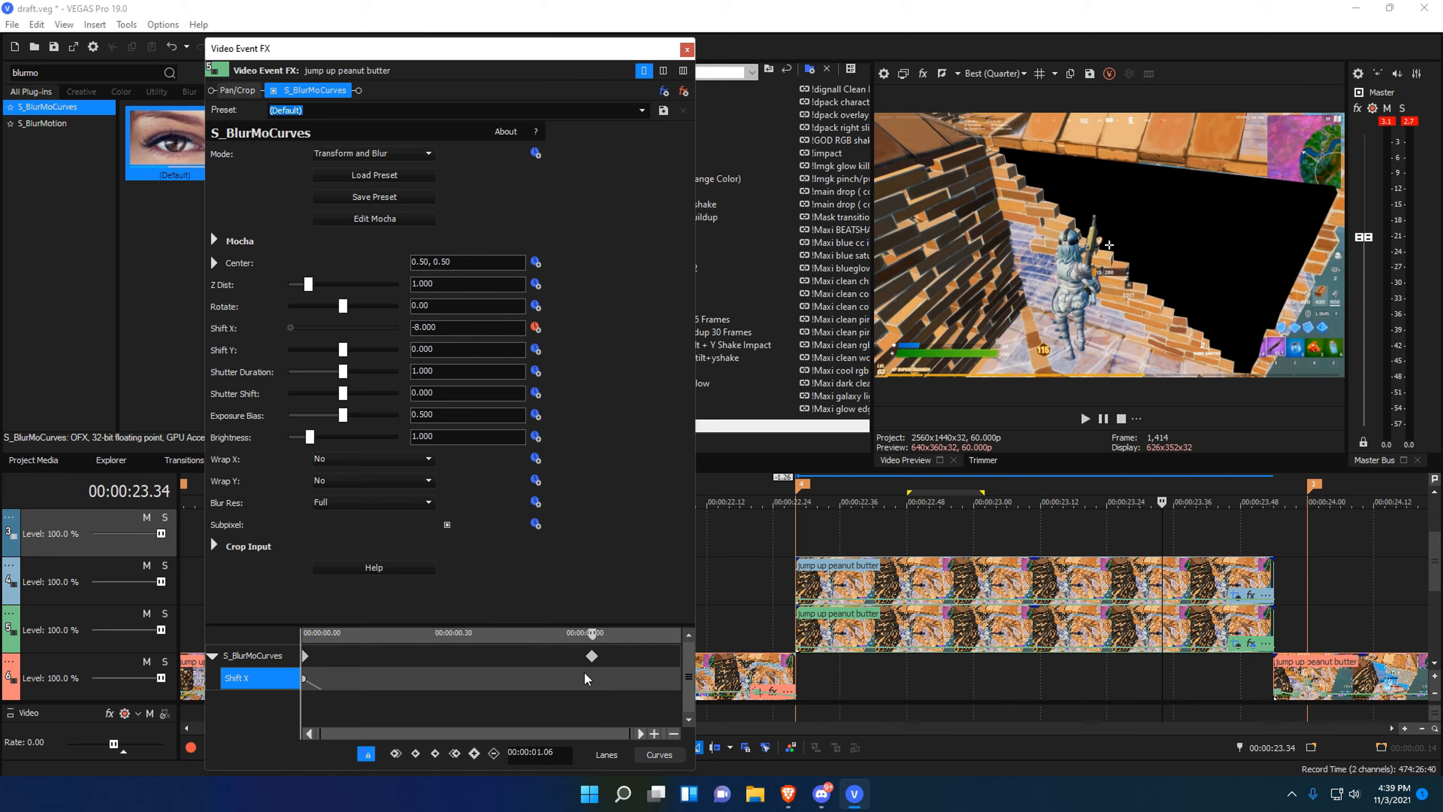
Give the starting Shift X keyframe a Slow Fade curve.
click(305, 678)
right_click(305, 679)
click(341, 594)
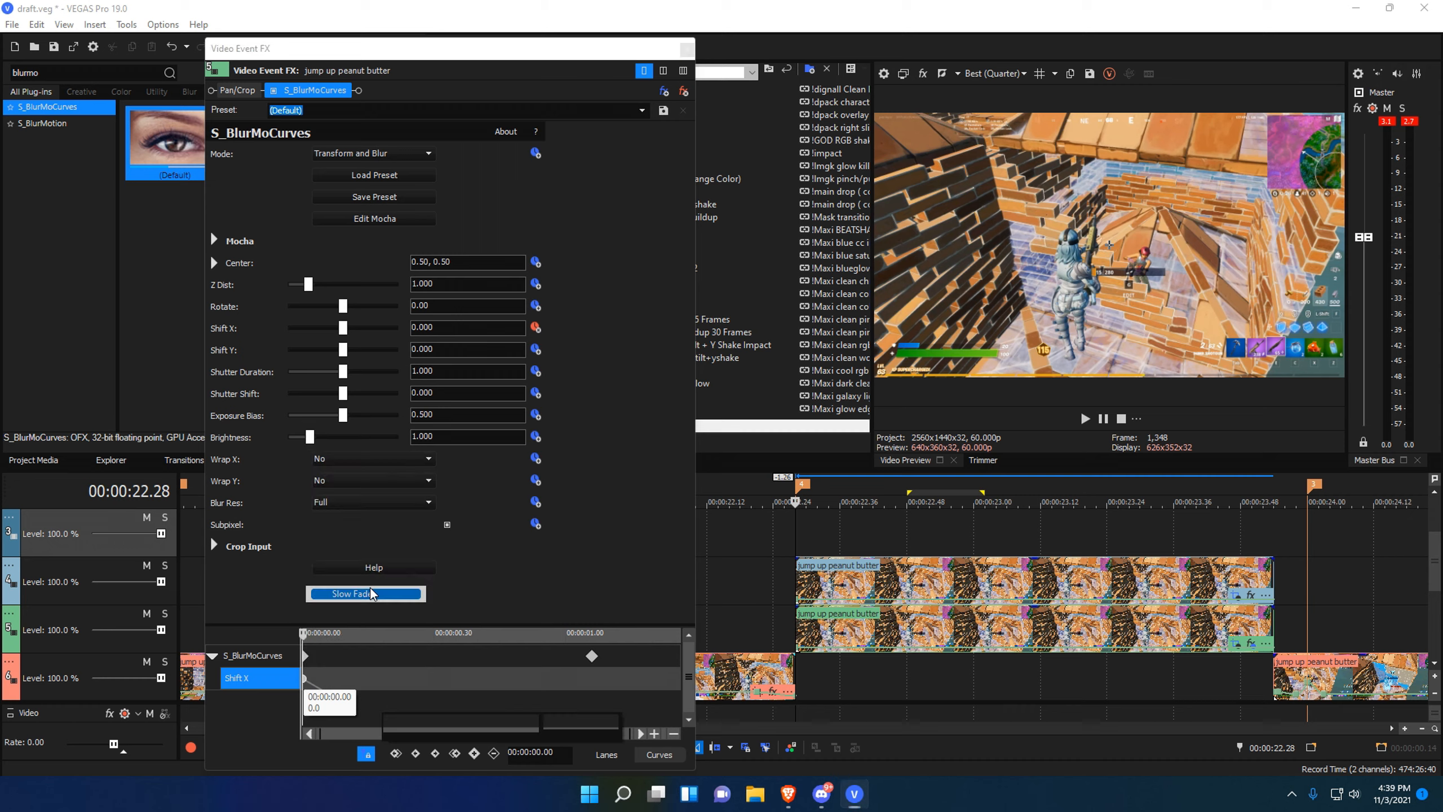
mouse_move(574, 672)
mouse_down()
mouse_move(597, 668)
mouse_move(583, 664)
mouse_up()
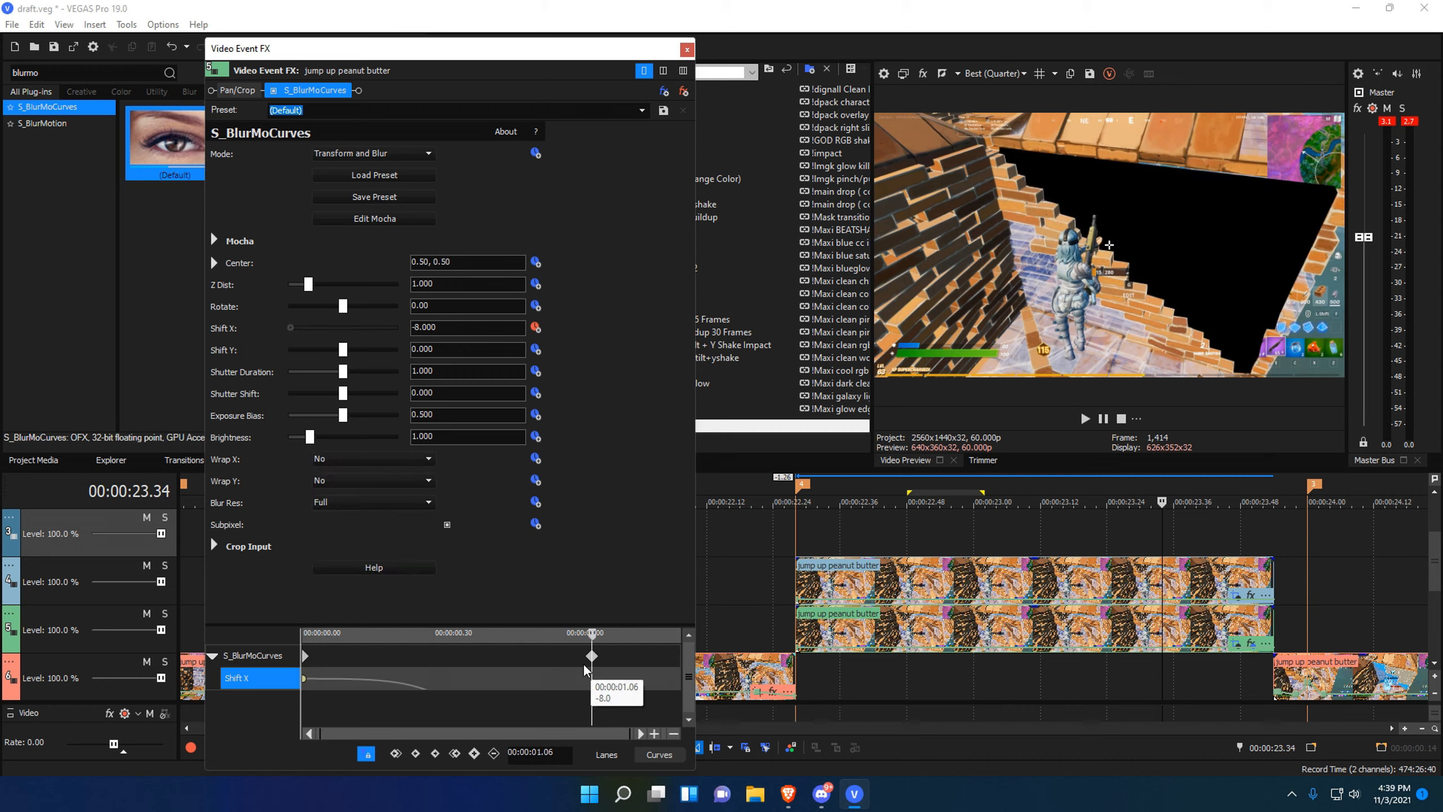
Set both Wrap X and Wrap Y to Reflect.
click(349, 459)
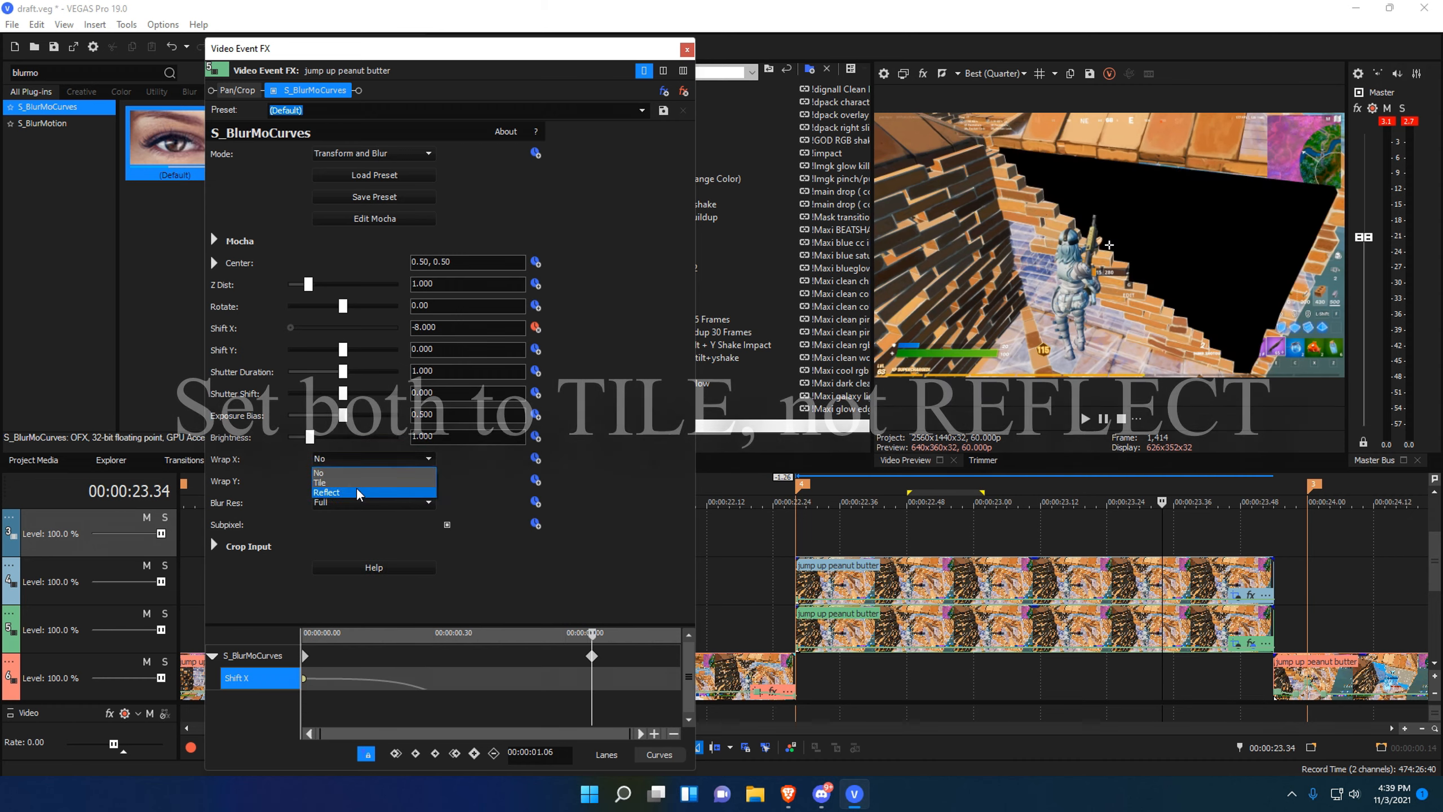
click(358, 491)
click(361, 481)
click(357, 514)
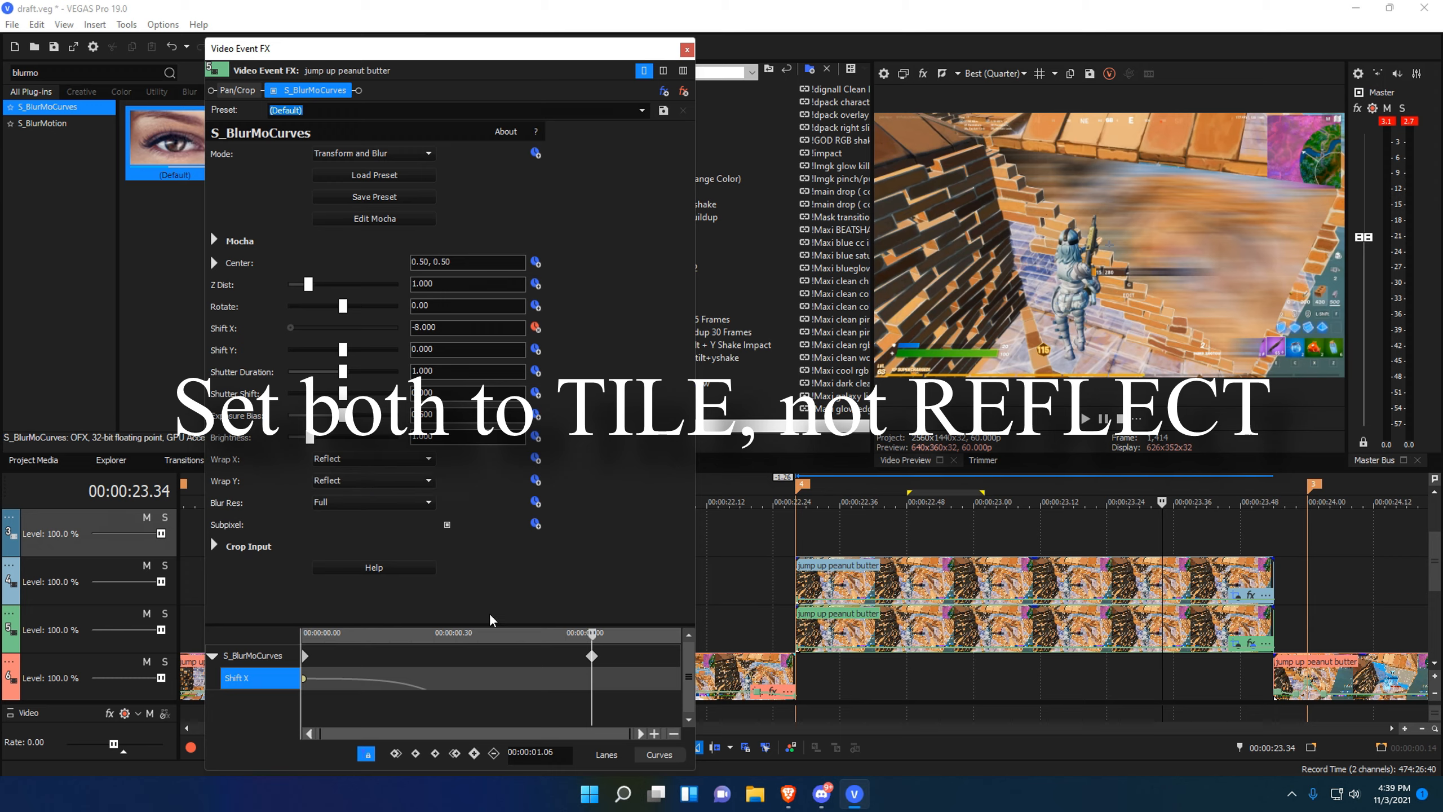
Shift the -8 keyframe slightly earlier and add a 0.000 Shift X keyframe near the end.
drag(490, 645, 597, 670)
click(589, 668)
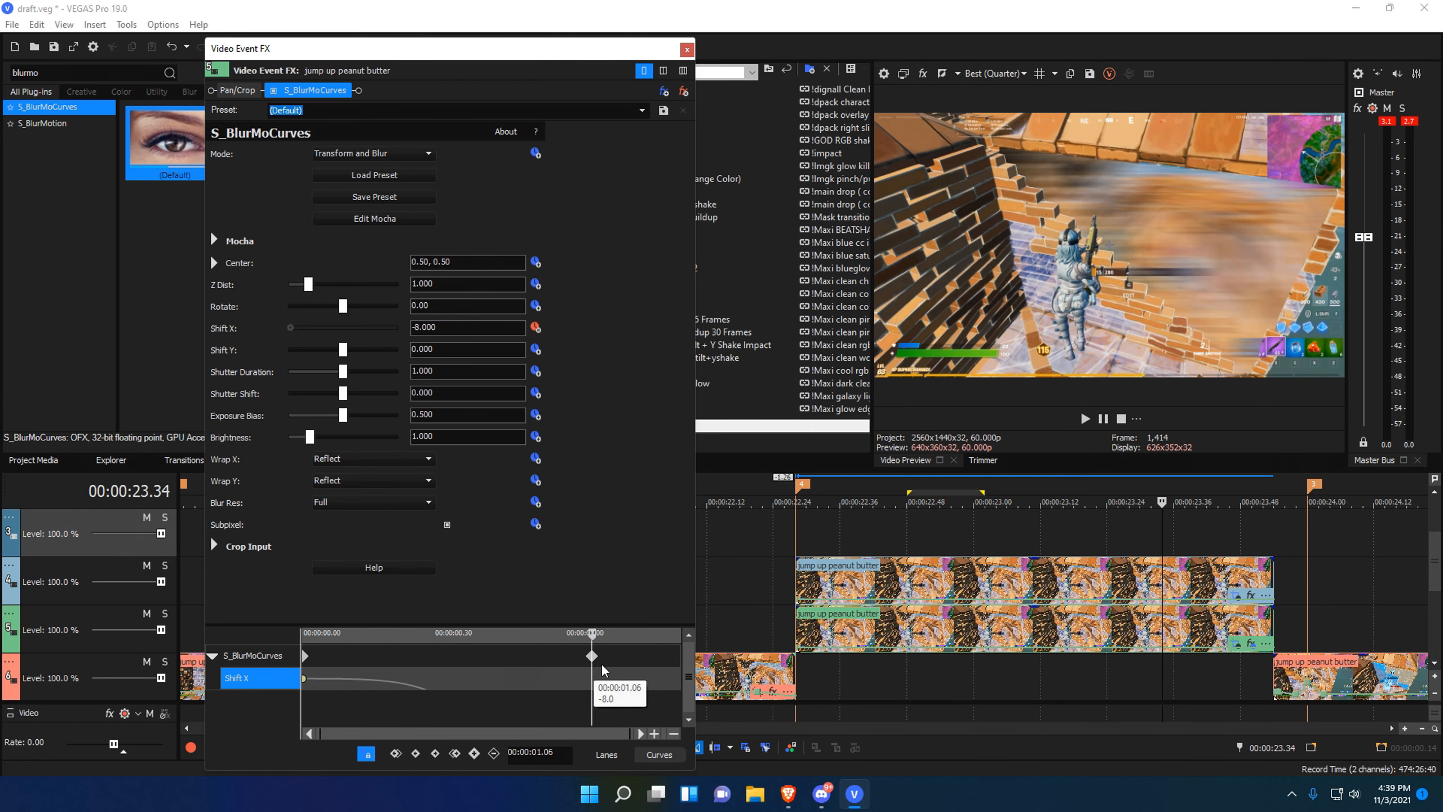
right_click(305, 680)
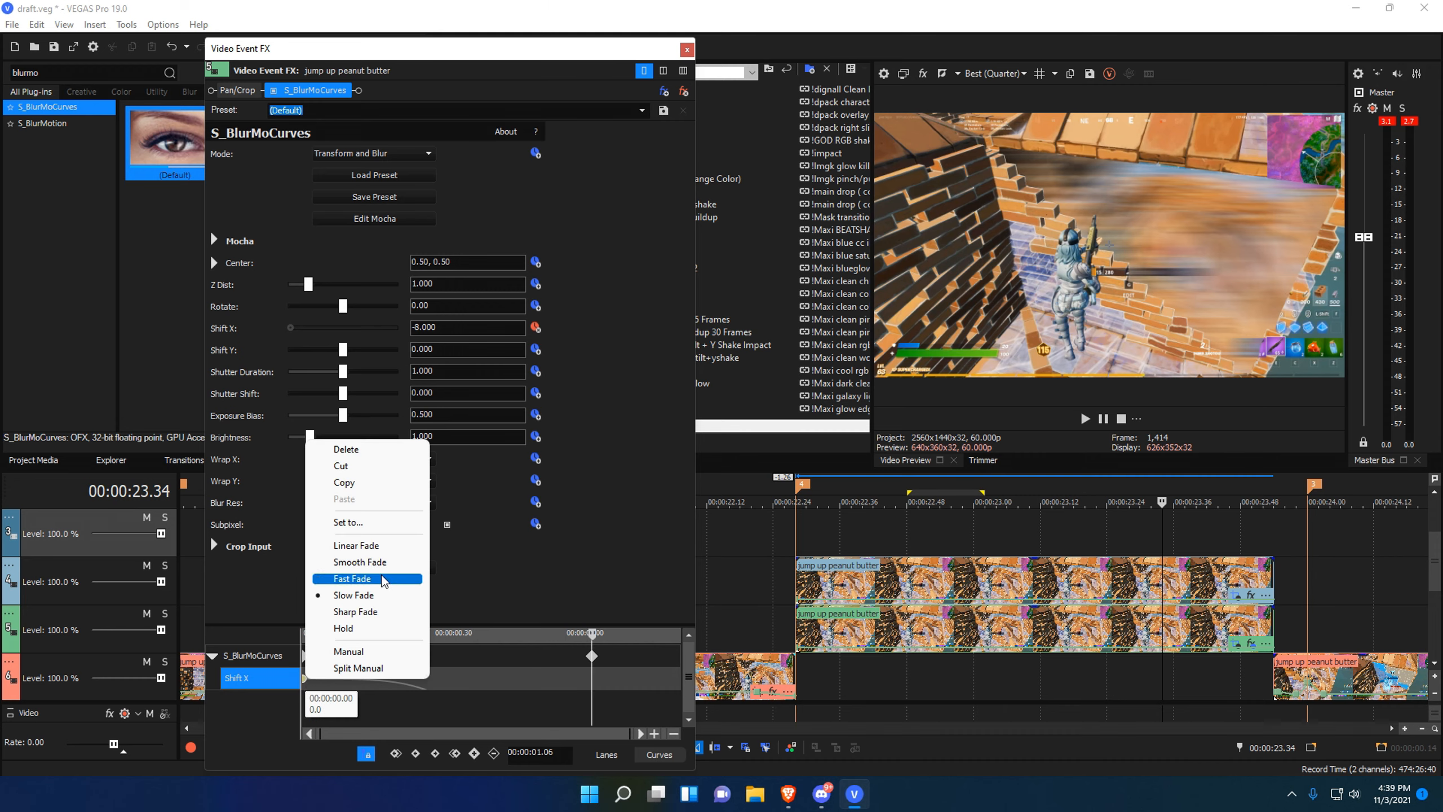
click(571, 696)
drag(587, 688, 679, 676)
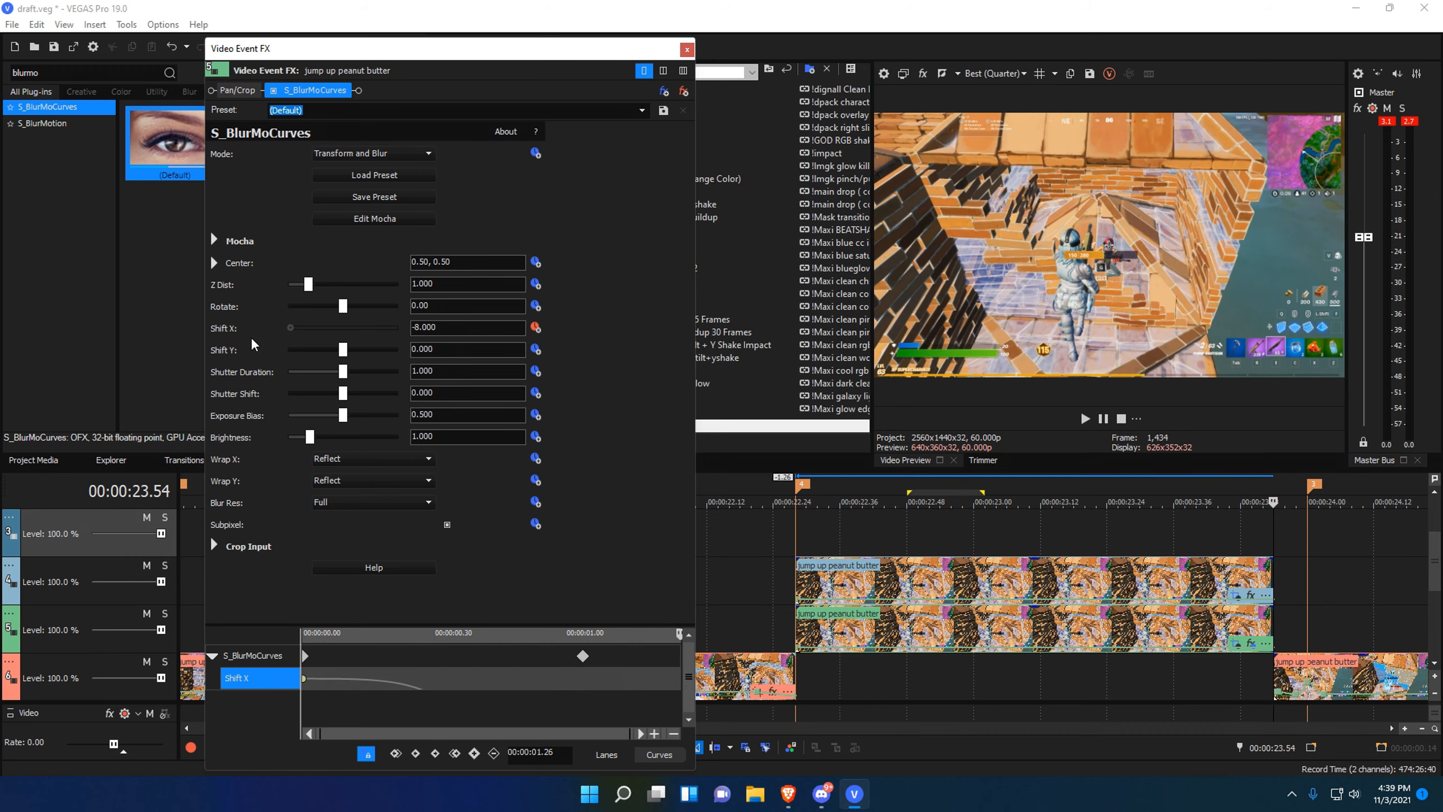
double_click(293, 328)
Give the 00:00:01.04 Shift X keyframe a Fast Fade and mark the 23.42–23.54 range.
click(583, 688)
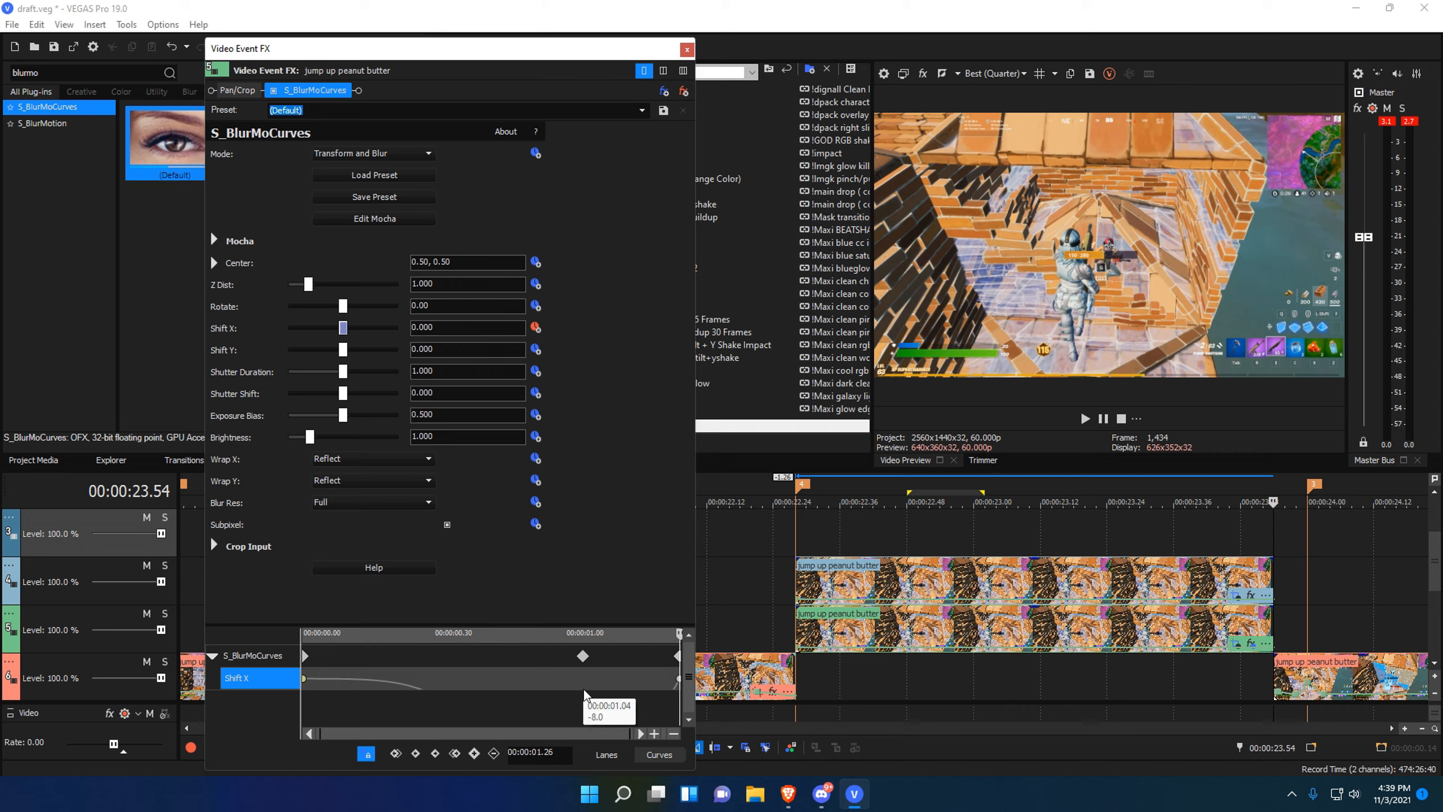
right_click(584, 687)
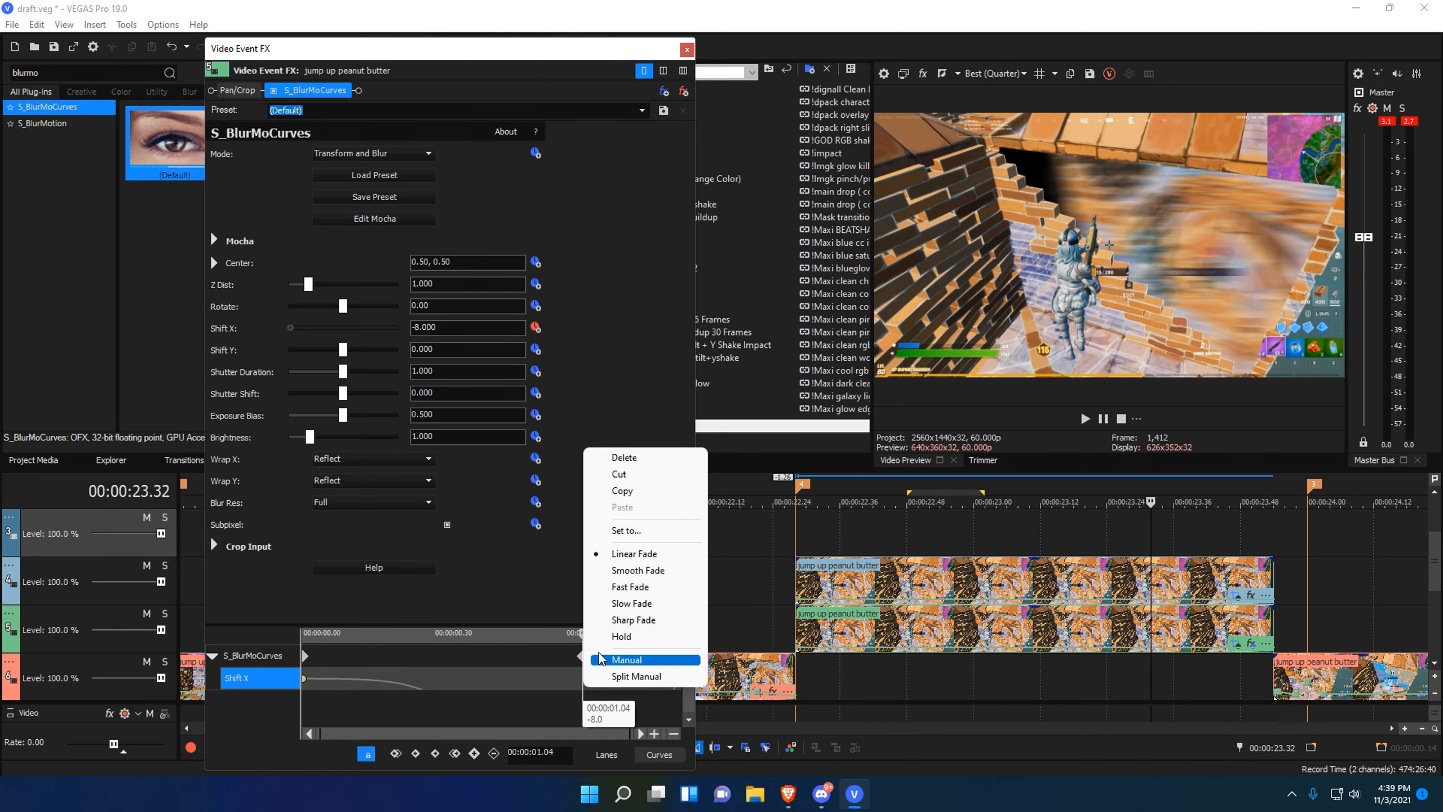
click(615, 592)
mouse_move(526, 693)
mouse_down()
mouse_move(664, 664)
mouse_move(677, 678)
mouse_up()
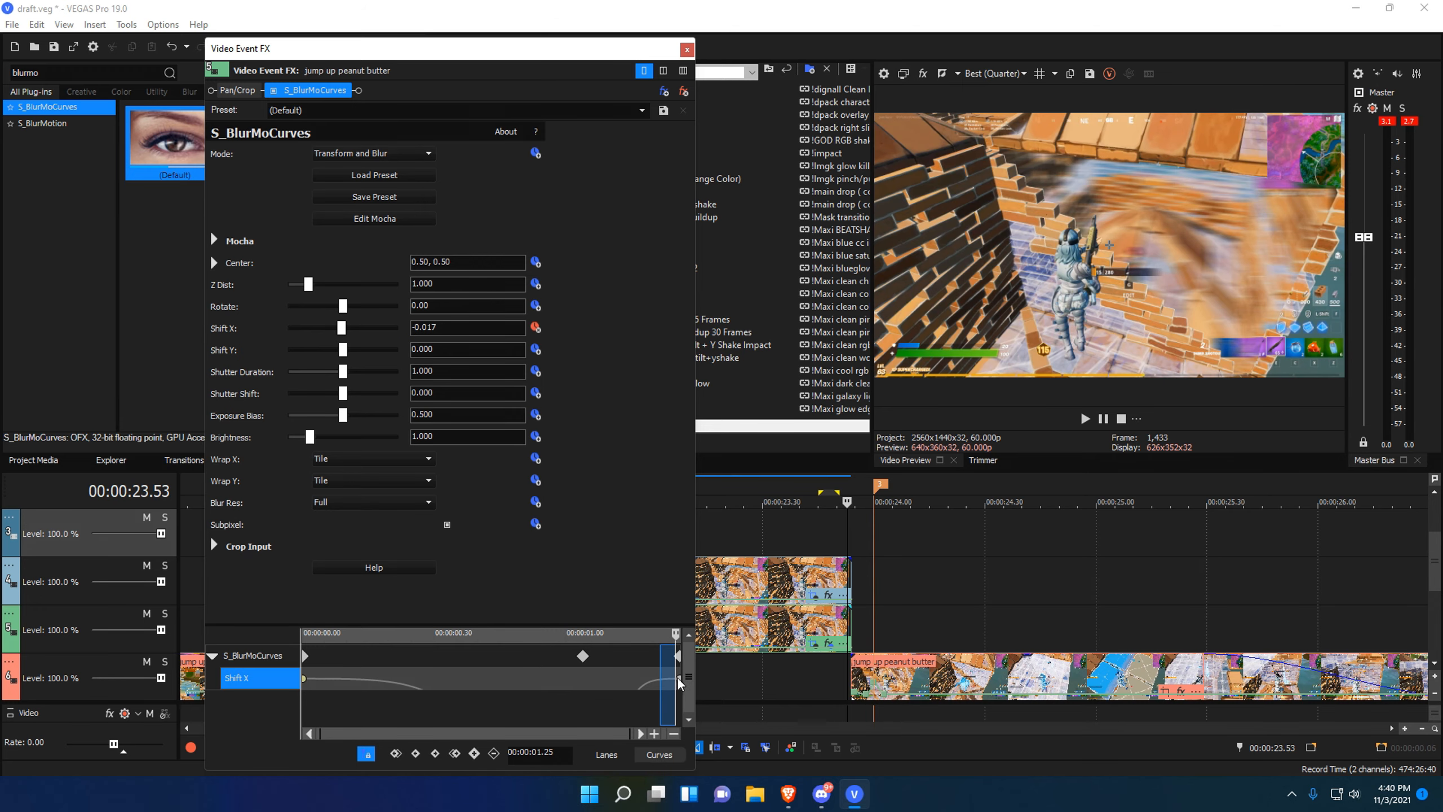
drag(850, 544, 814, 544)
Move the Shift X keyframes to about 00:00:00.55 and 00:00:01.22.
click(827, 535)
mouse_move(678, 658)
mouse_down()
mouse_move(644, 659)
mouse_move(676, 661)
mouse_up()
drag(561, 657, 623, 662)
drag(482, 676, 660, 661)
click(687, 49)
Loop-play the blurred section around 23.5 seconds to preview the motion.
drag(845, 500, 919, 492)
drag(533, 492, 487, 492)
key(space)
click(1104, 419)
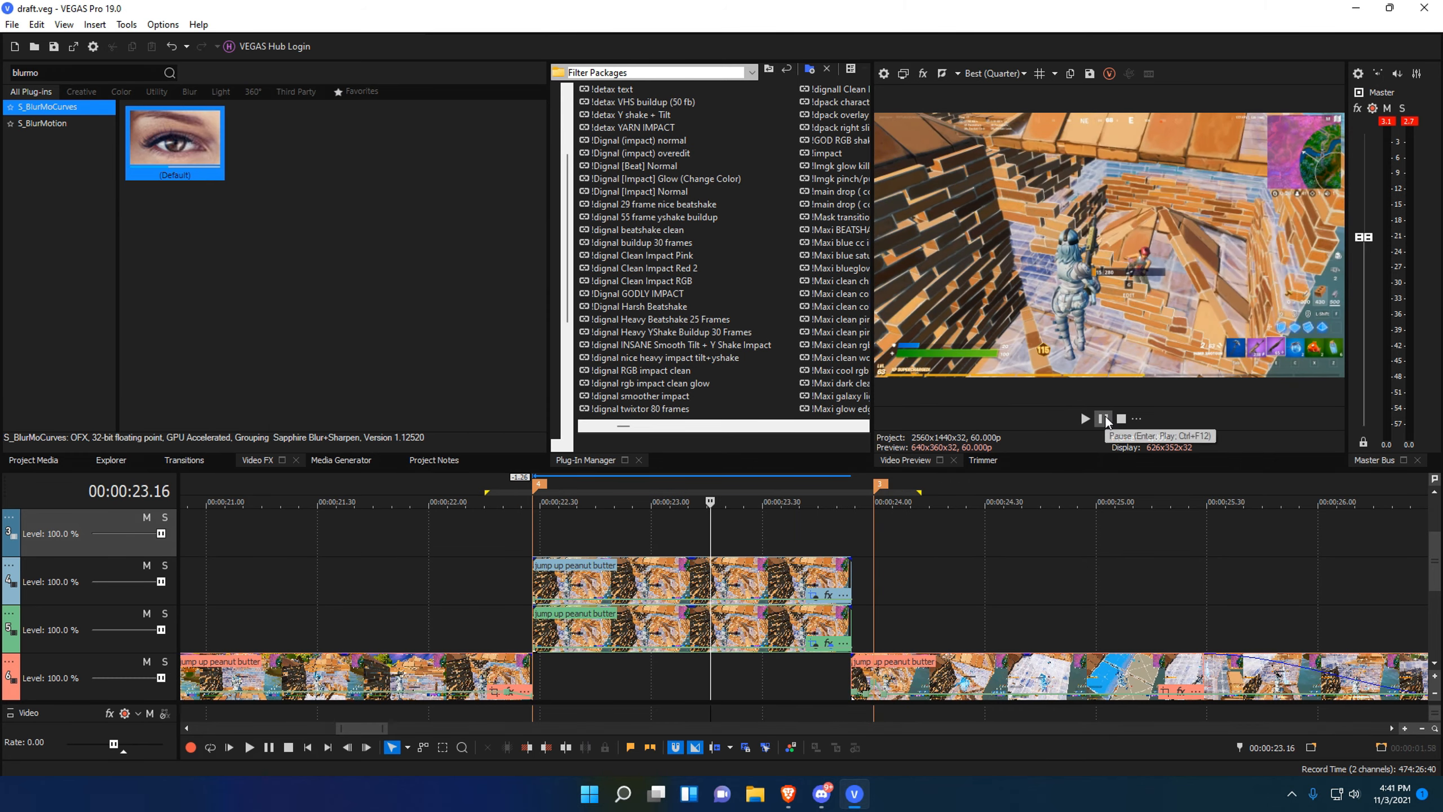
click(1085, 418)
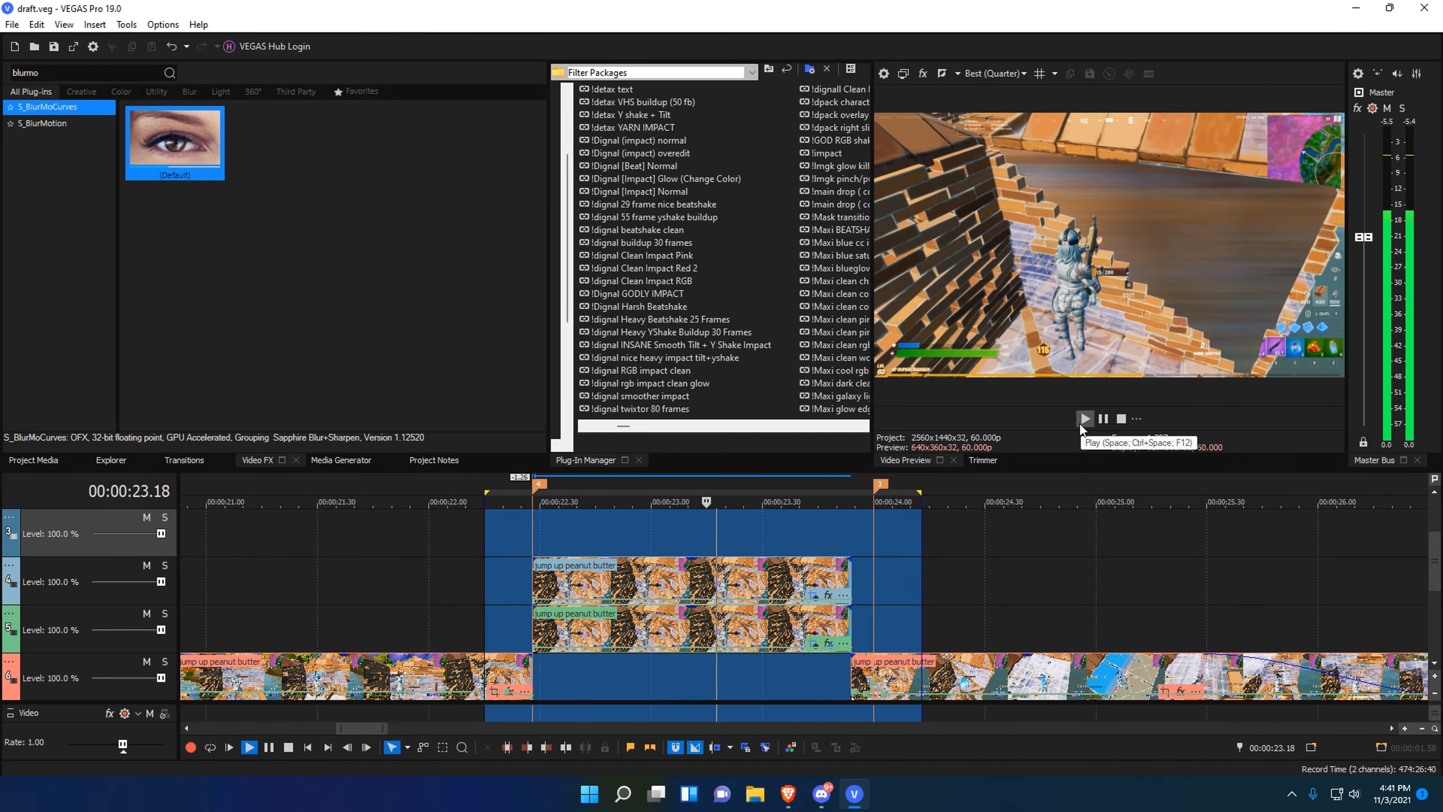
key(space)
drag(798, 534, 824, 534)
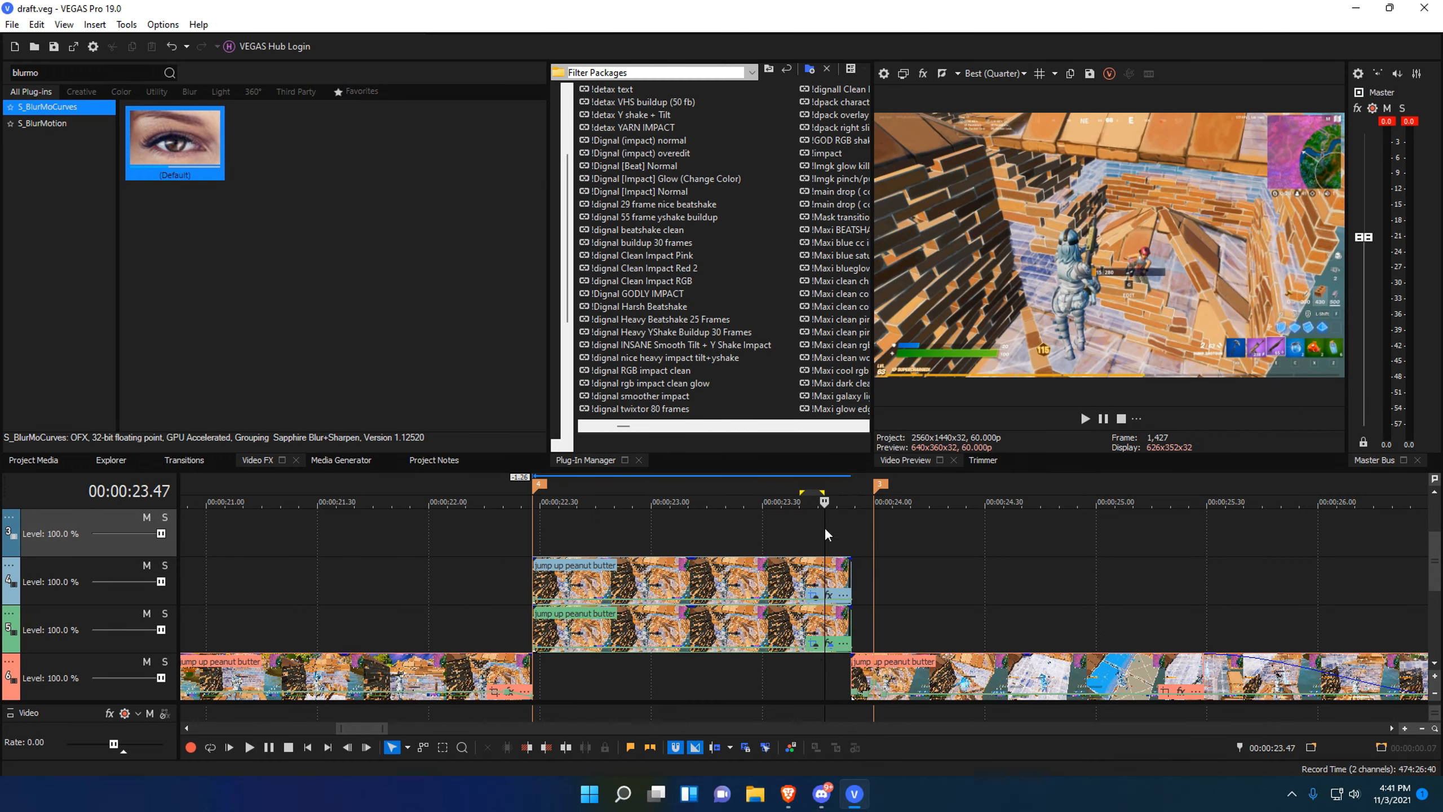
Nudge the last Shift X keyframe earlier and save draft.veg.
click(831, 644)
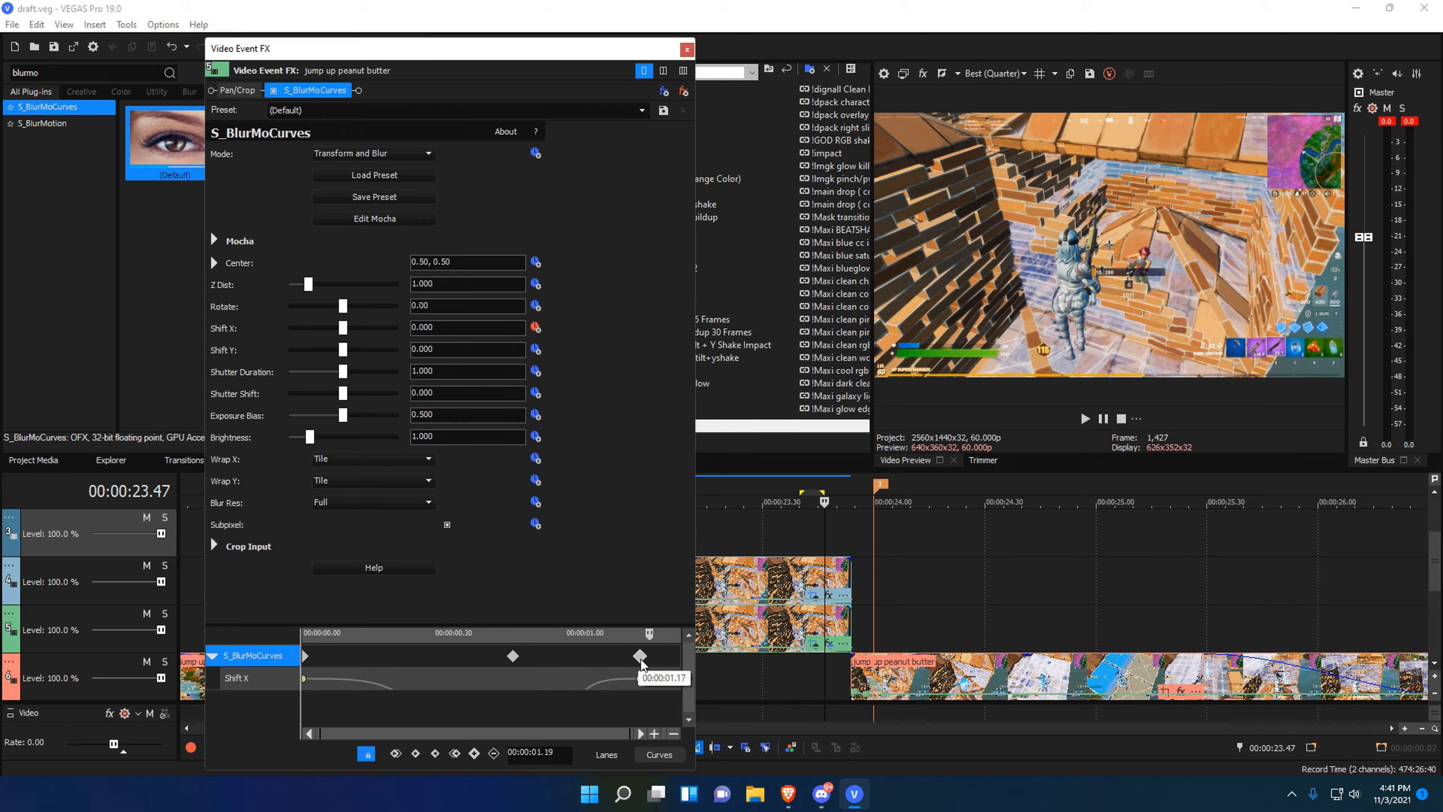
drag(640, 660, 637, 660)
click(687, 50)
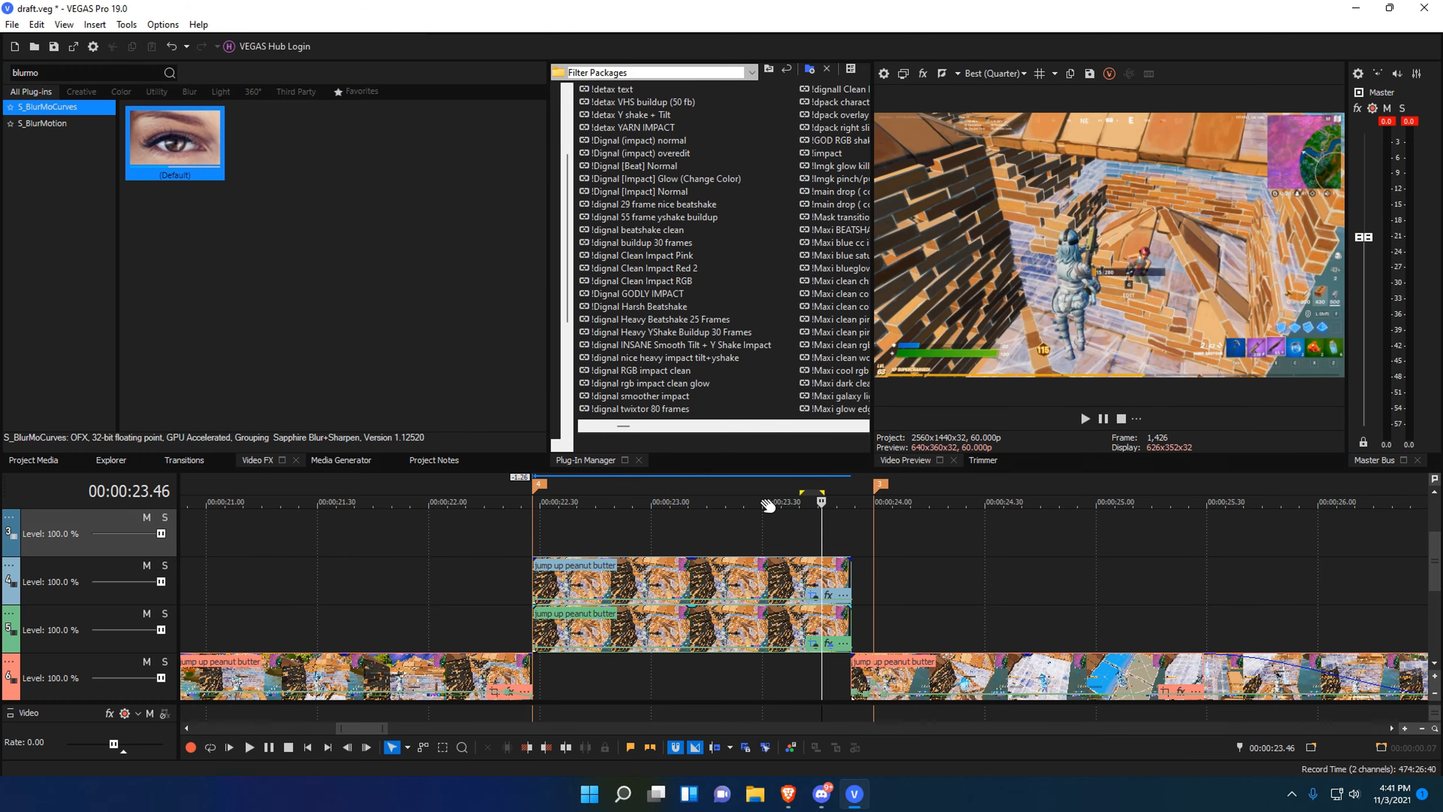
drag(768, 505, 756, 538)
key(ctrl+s)
Search 'bcc pos' and apply BCC Posterize Time to the jump up peanut butter clip.
scroll(429, 622, down, 10)
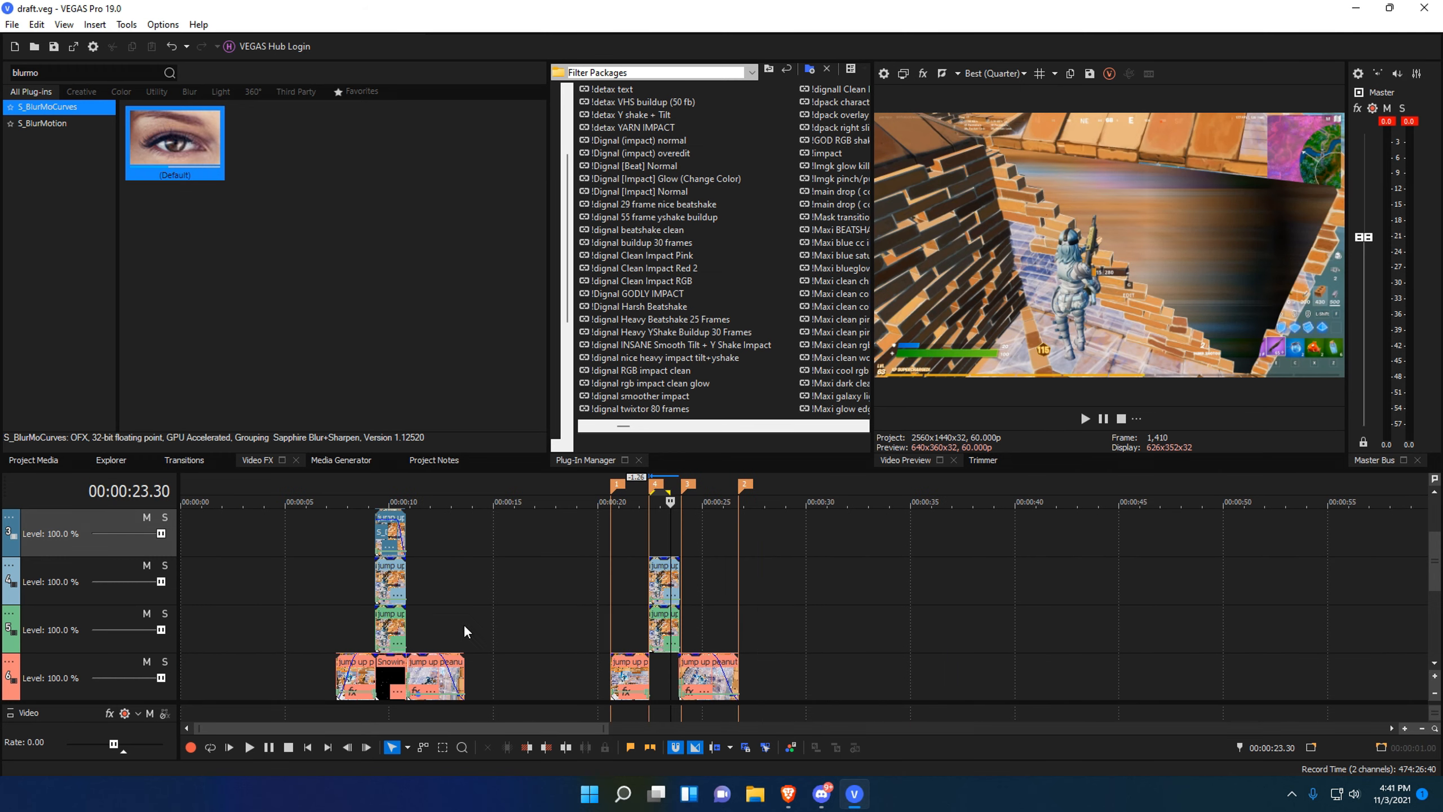
scroll(728, 622, up, 7)
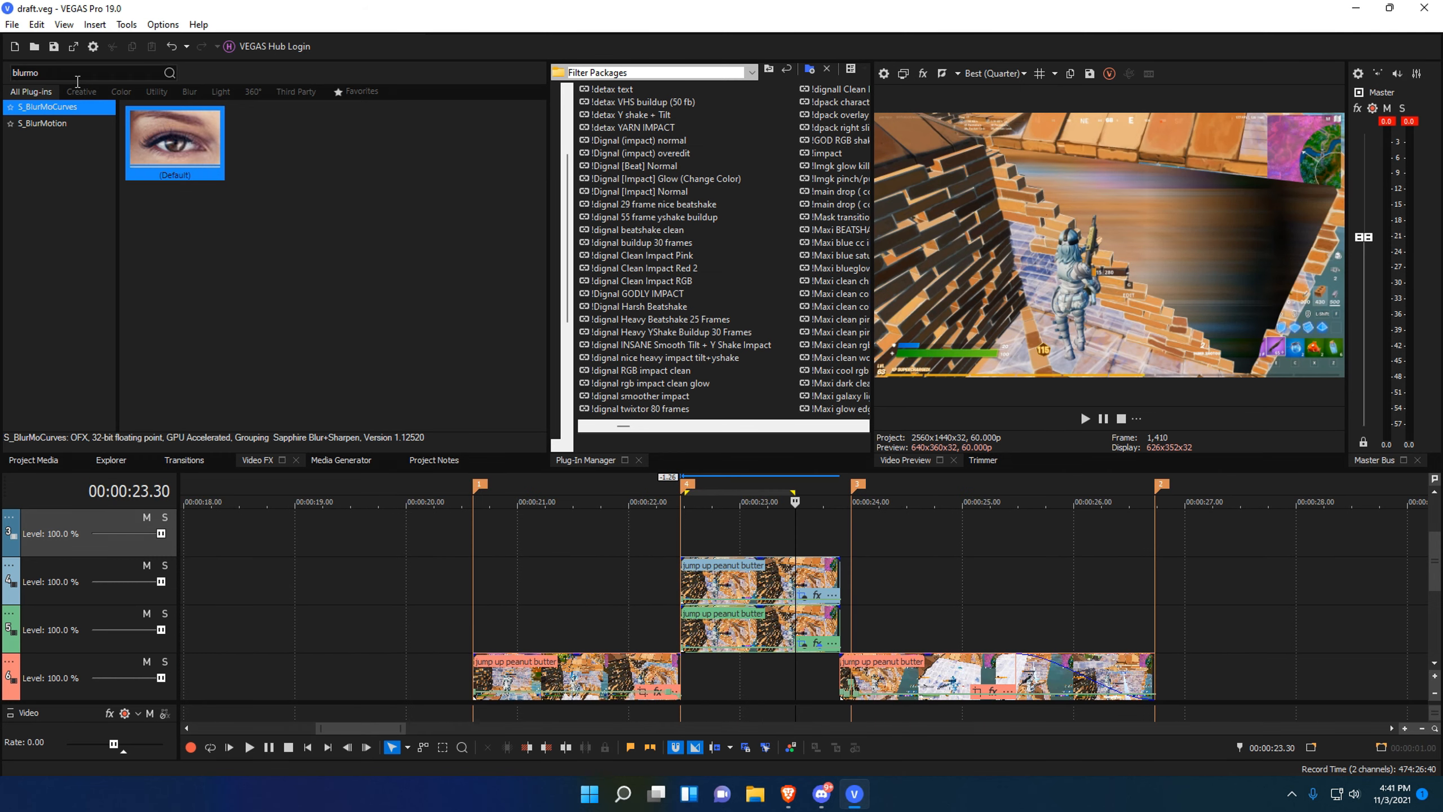
text(bcc pos)
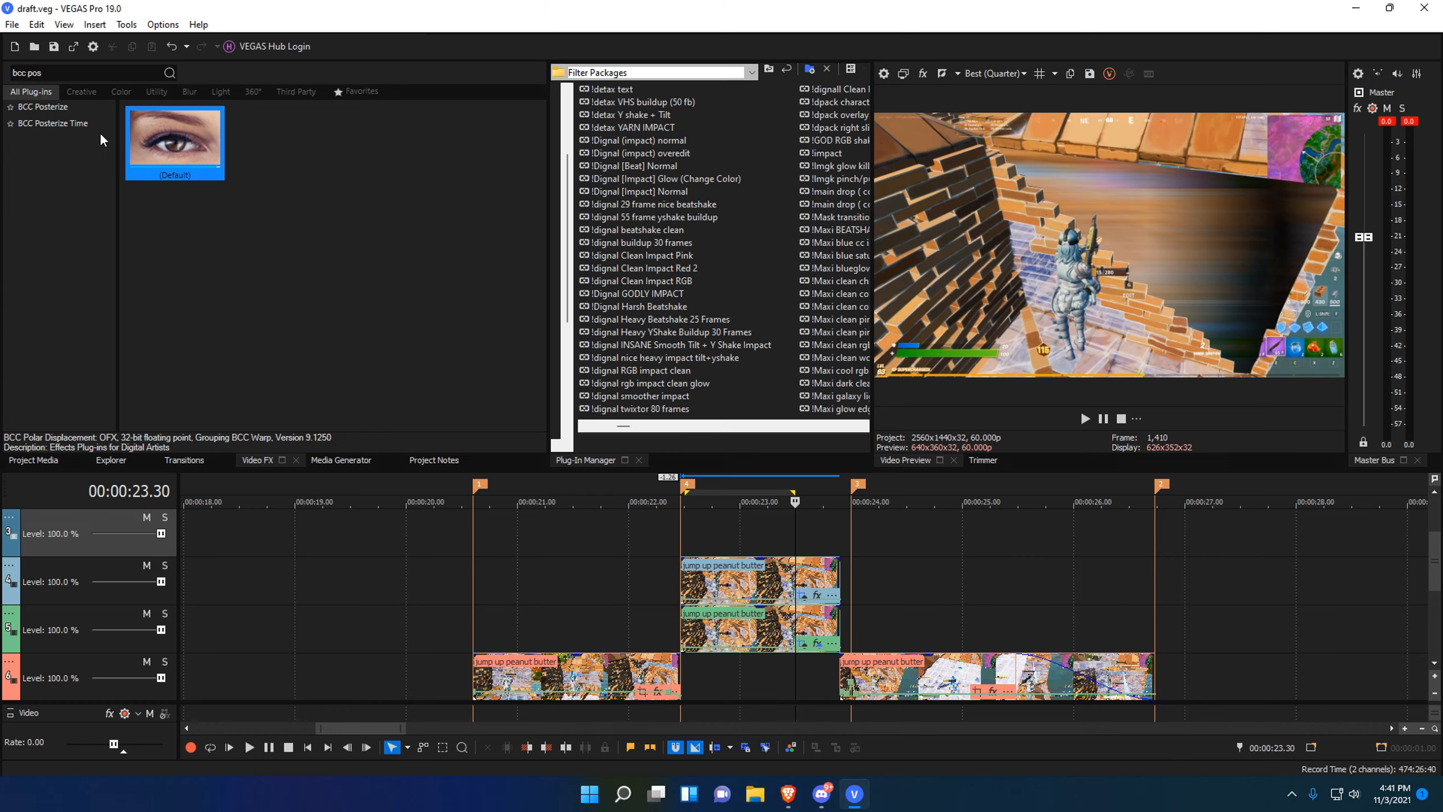
click(104, 125)
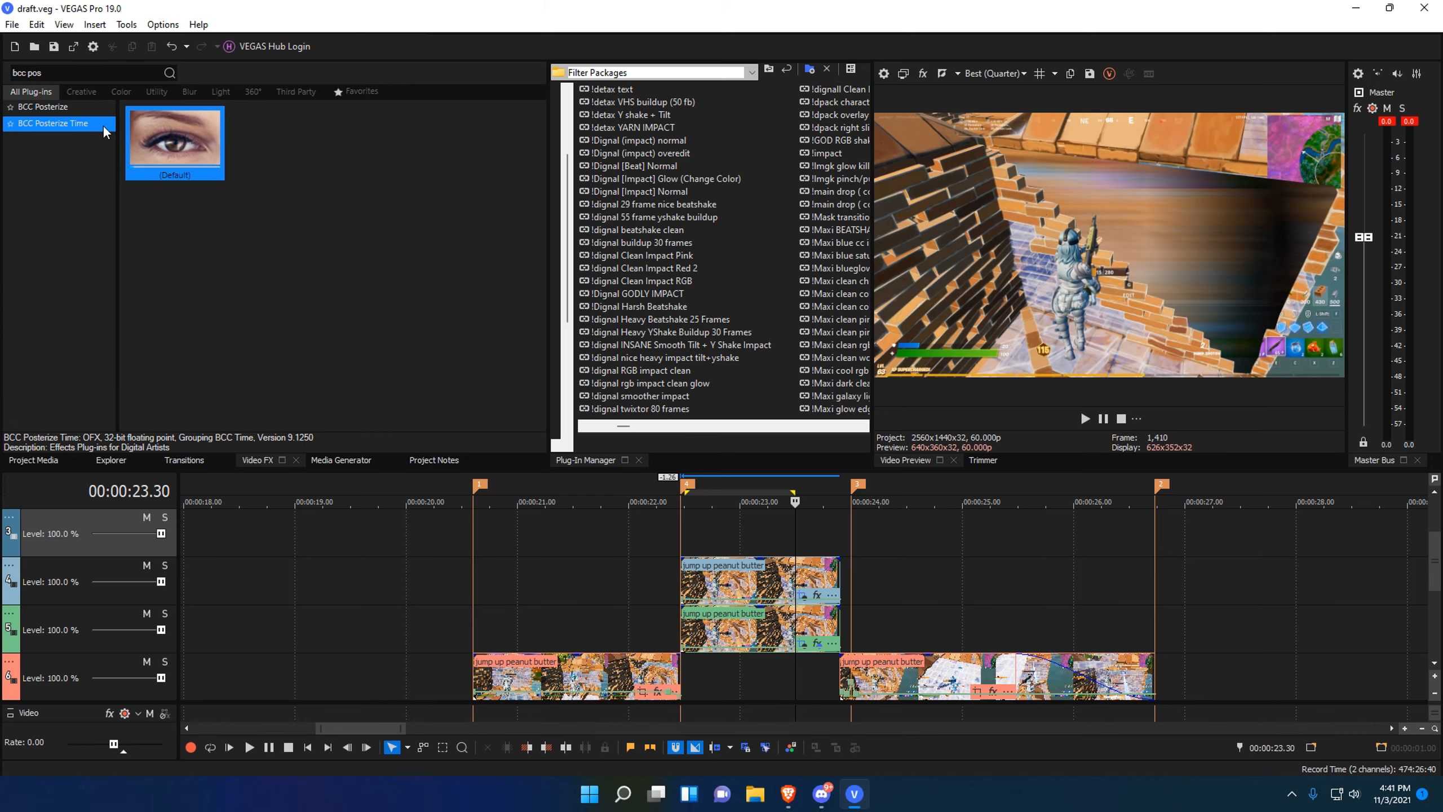
drag(222, 190, 817, 640)
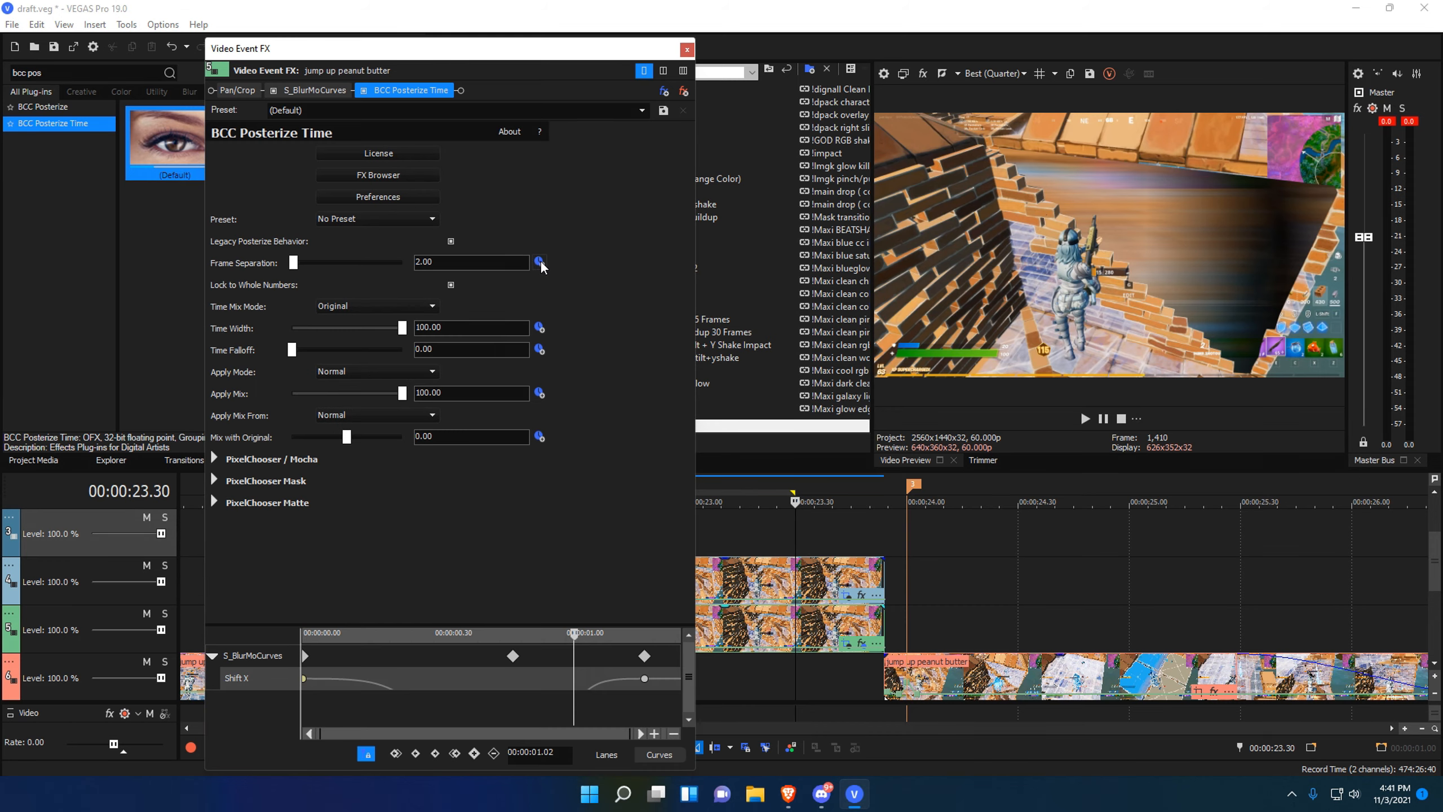
Keyframe Frame Separation to 5.00 at 00:00:00.48 and 1.00 at 00:00:01.18.
click(539, 263)
click(515, 700)
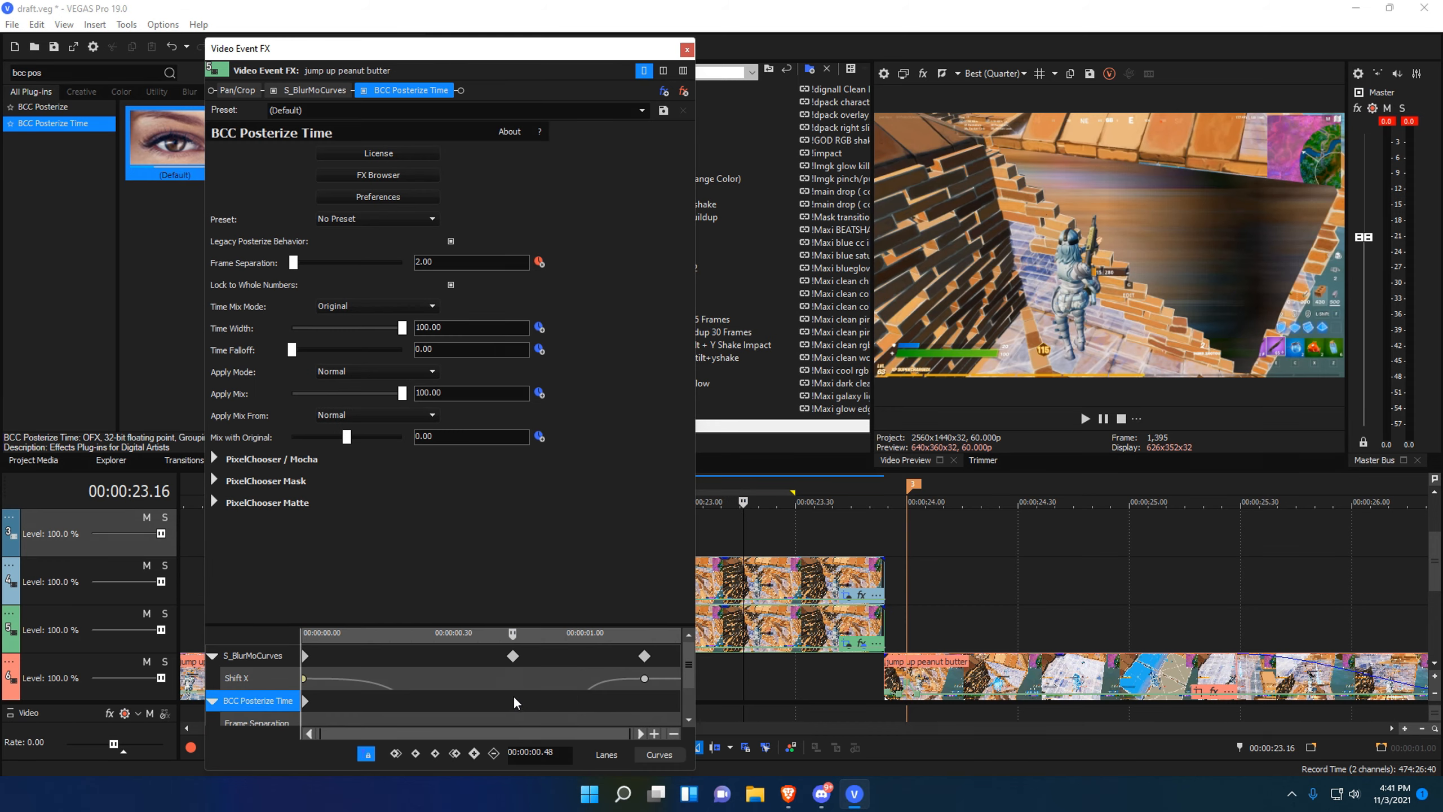
scroll(689, 679, down, 1)
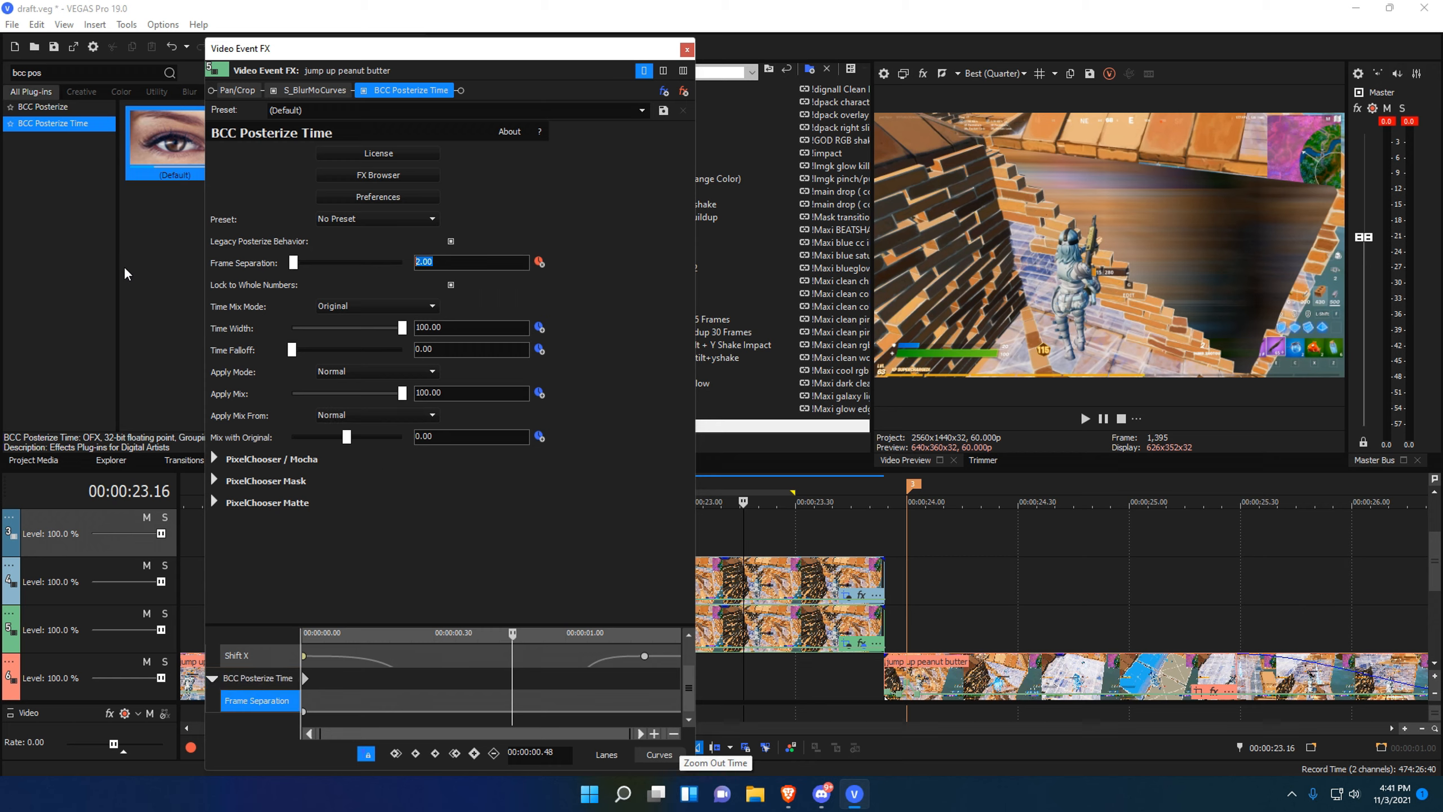
text(5)
key(Return)
click(643, 693)
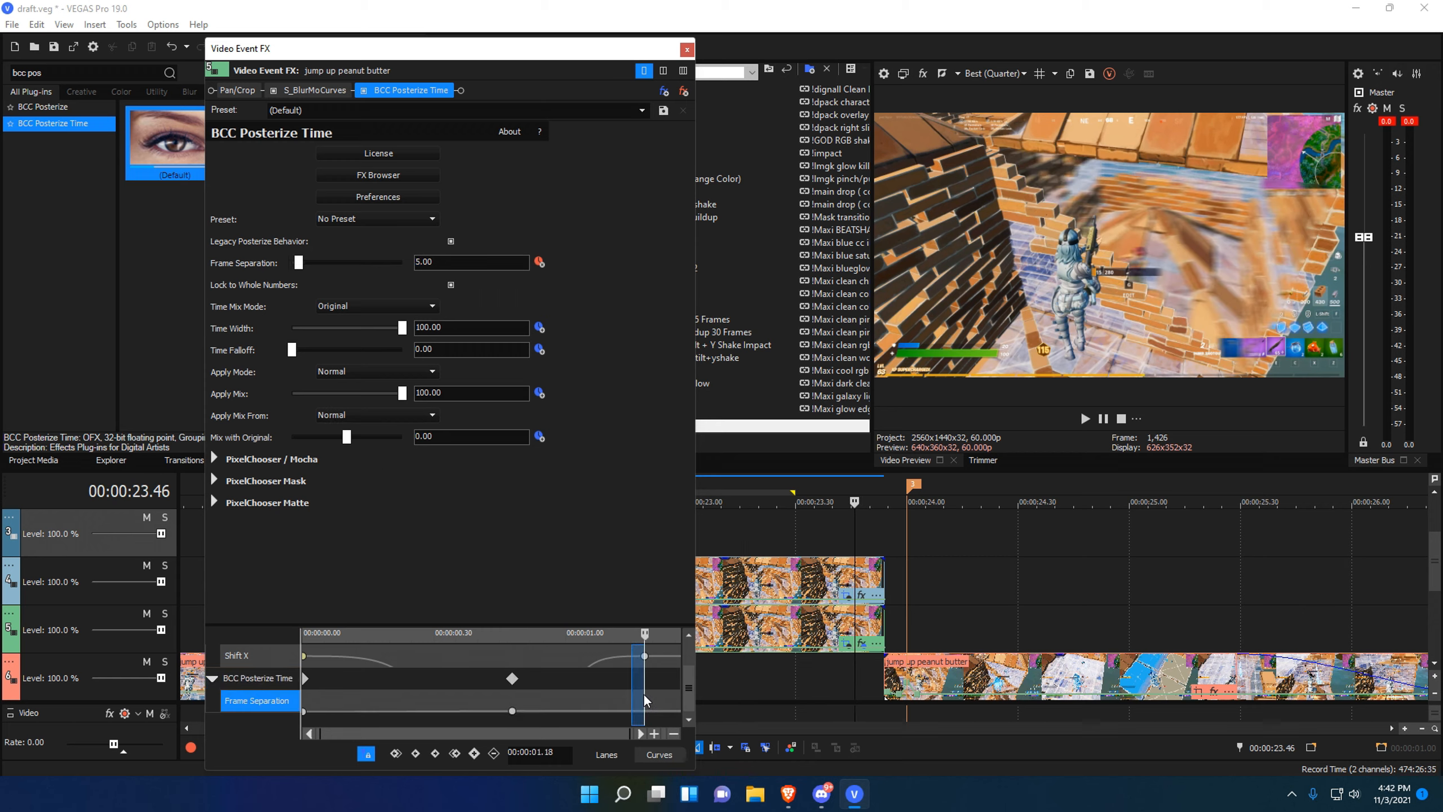
text(1)
key(Return)
click(307, 709)
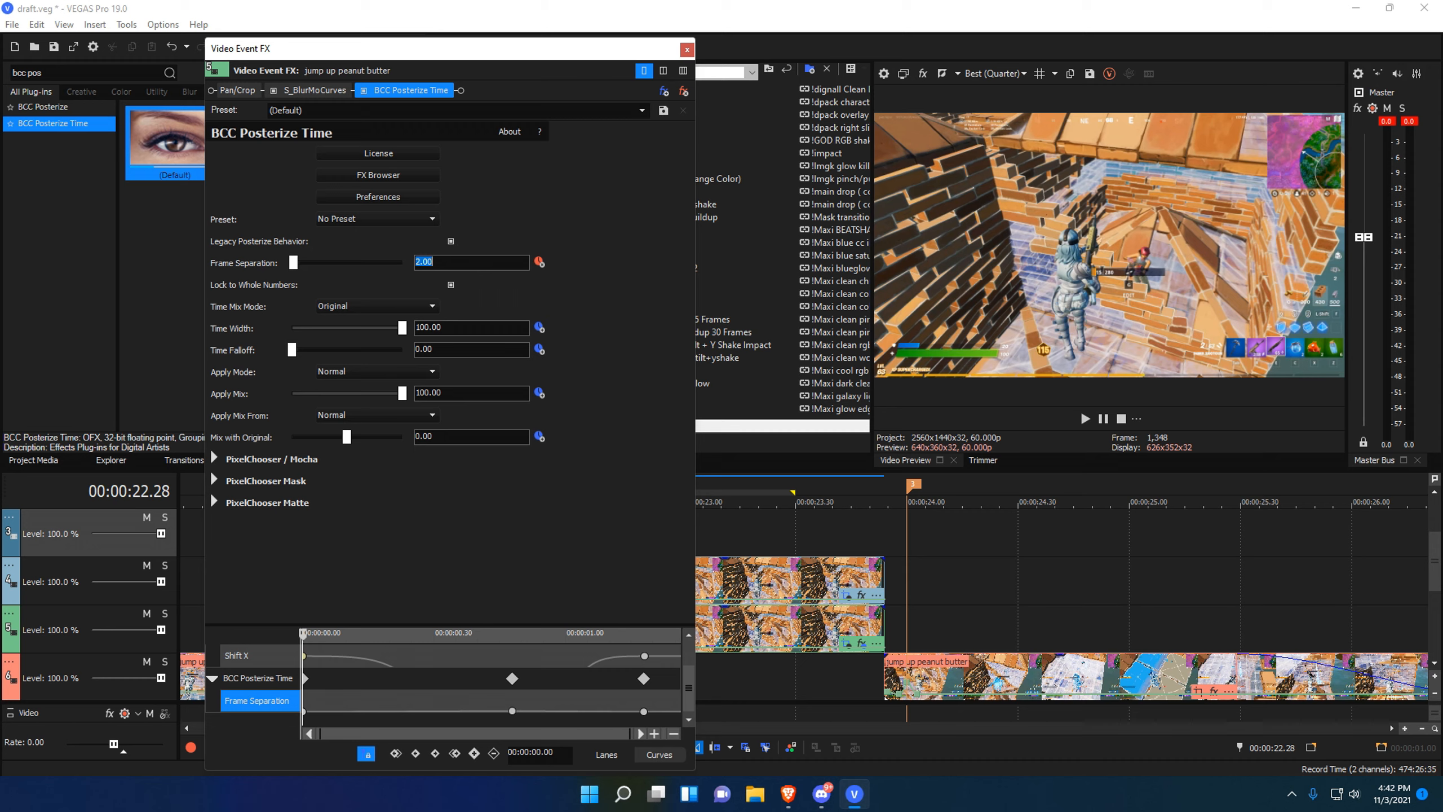
Give the first two Frame Separation keyframes Fast Fade, then preview from 22.13.
right_click(358, 716)
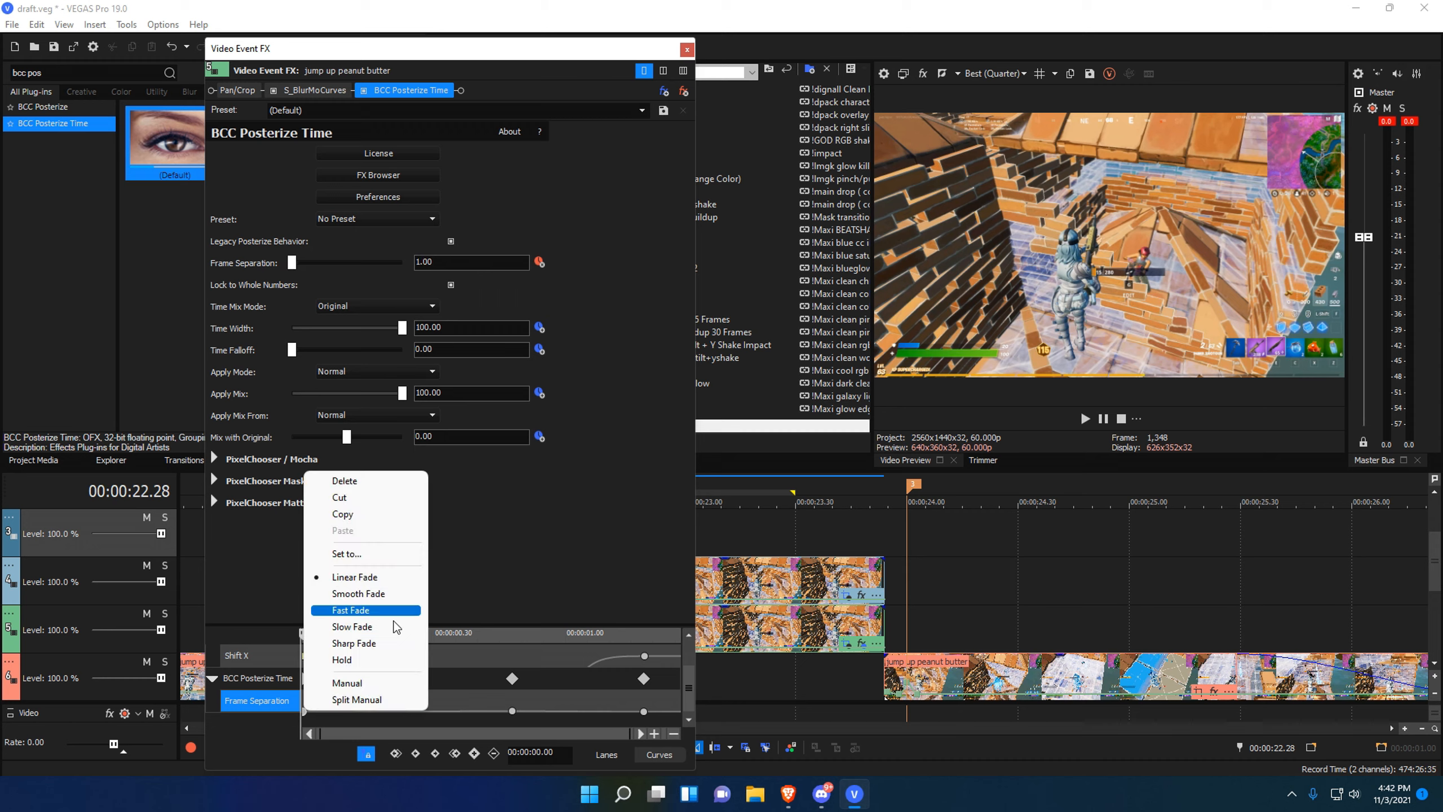
click(448, 631)
click(512, 711)
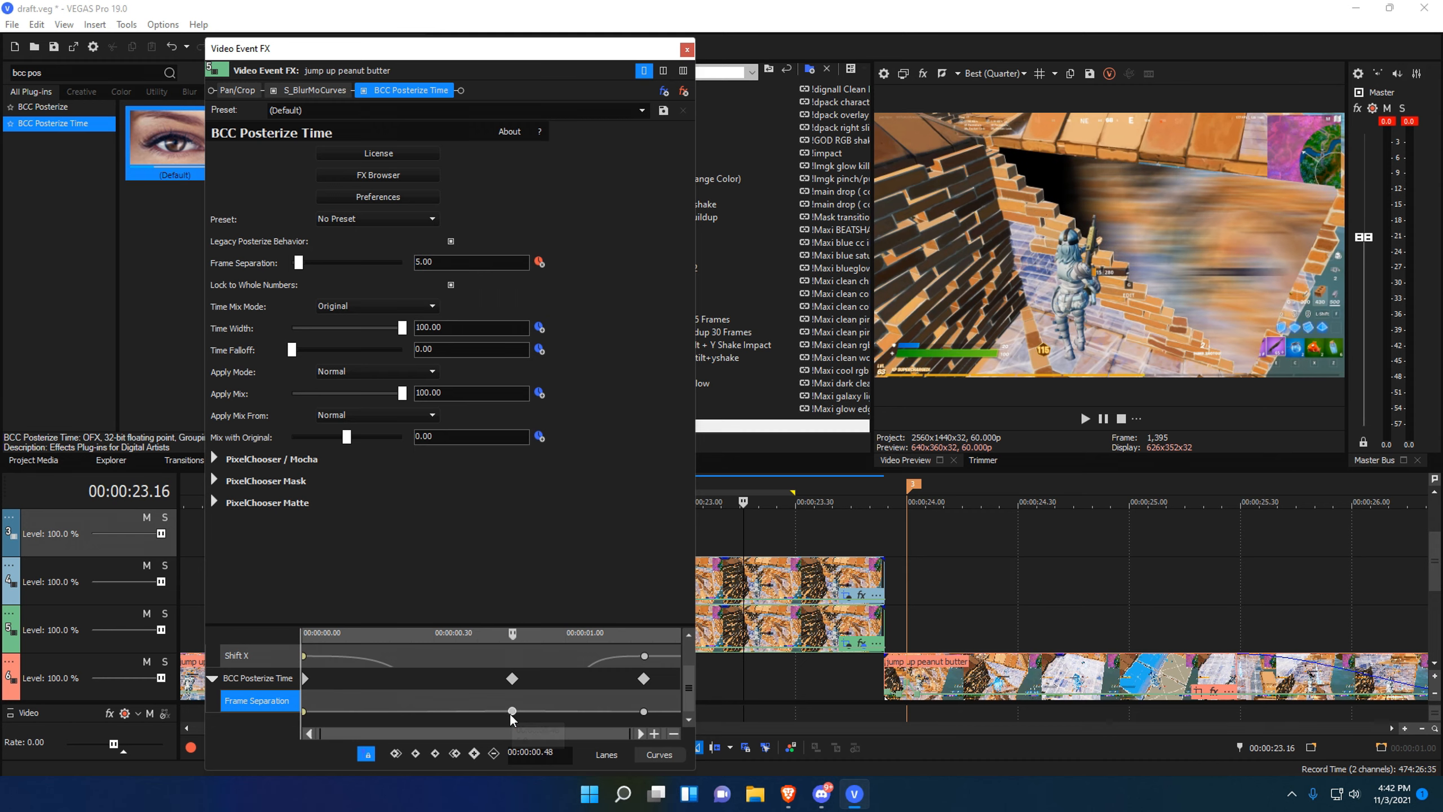
right_click(512, 711)
click(563, 612)
click(687, 49)
drag(511, 534, 1060, 534)
key(space)
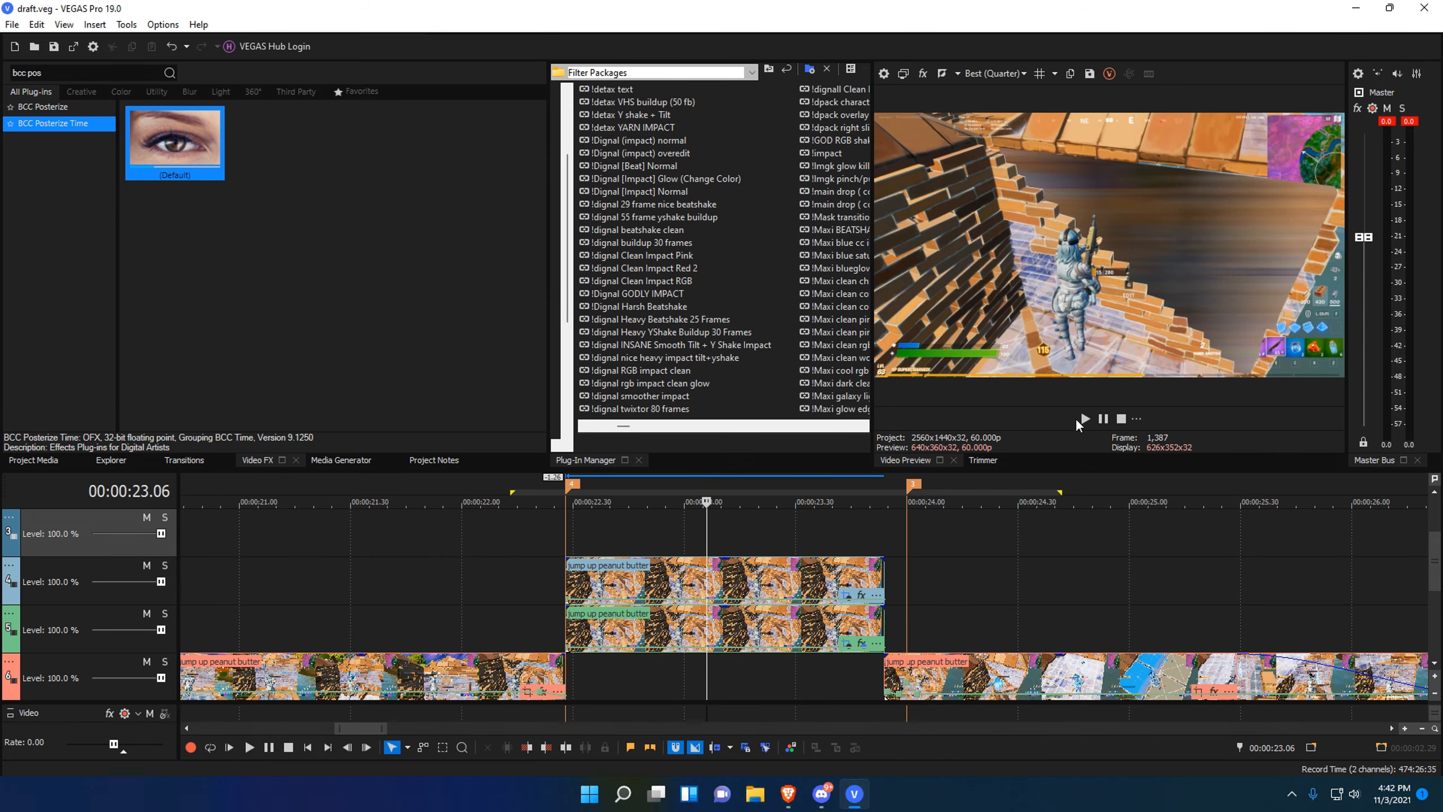
Replay the preview range, then zoom the timeline in around 22–24 seconds.
click(1083, 420)
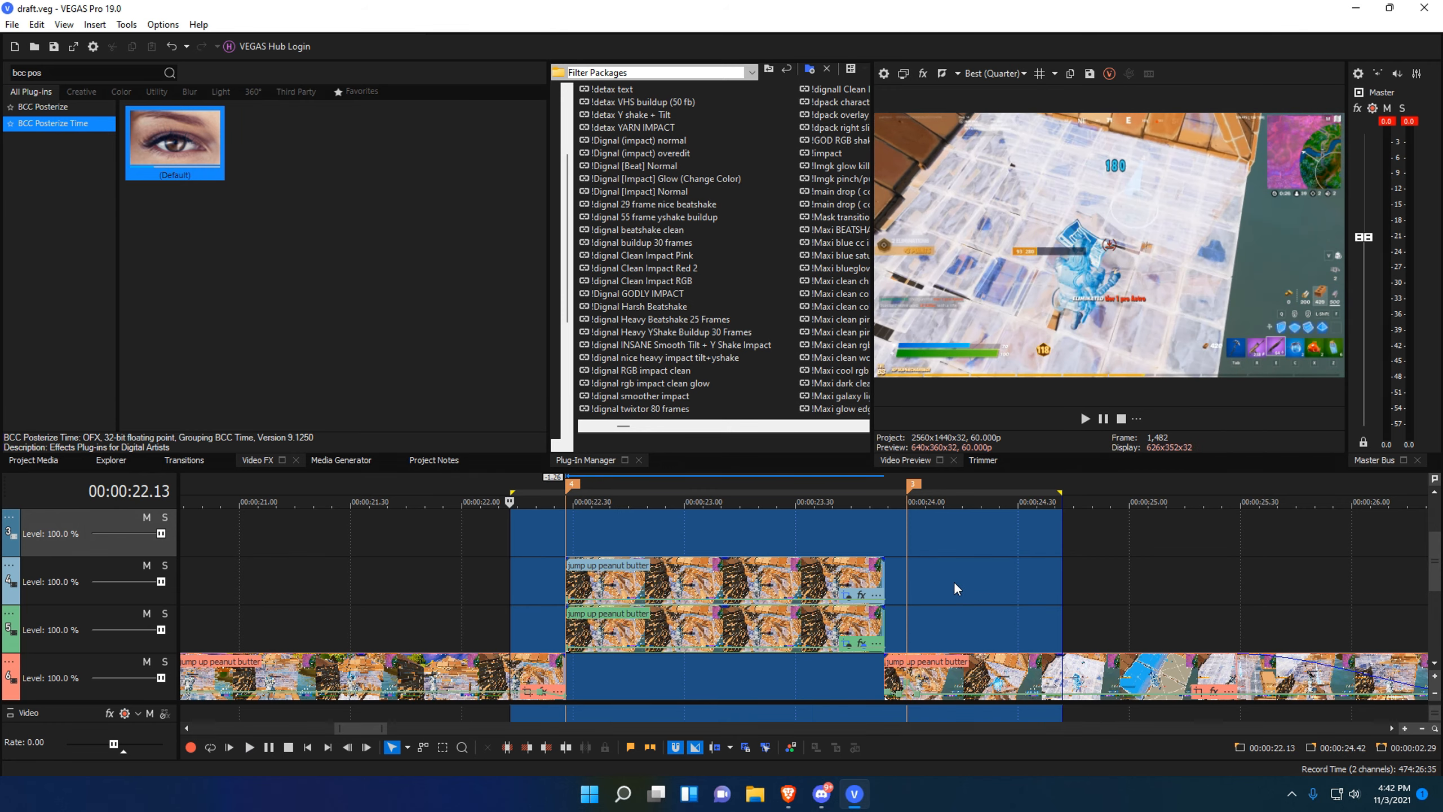
click(906, 585)
key(space)
scroll(1036, 594, up, 2)
click(421, 532)
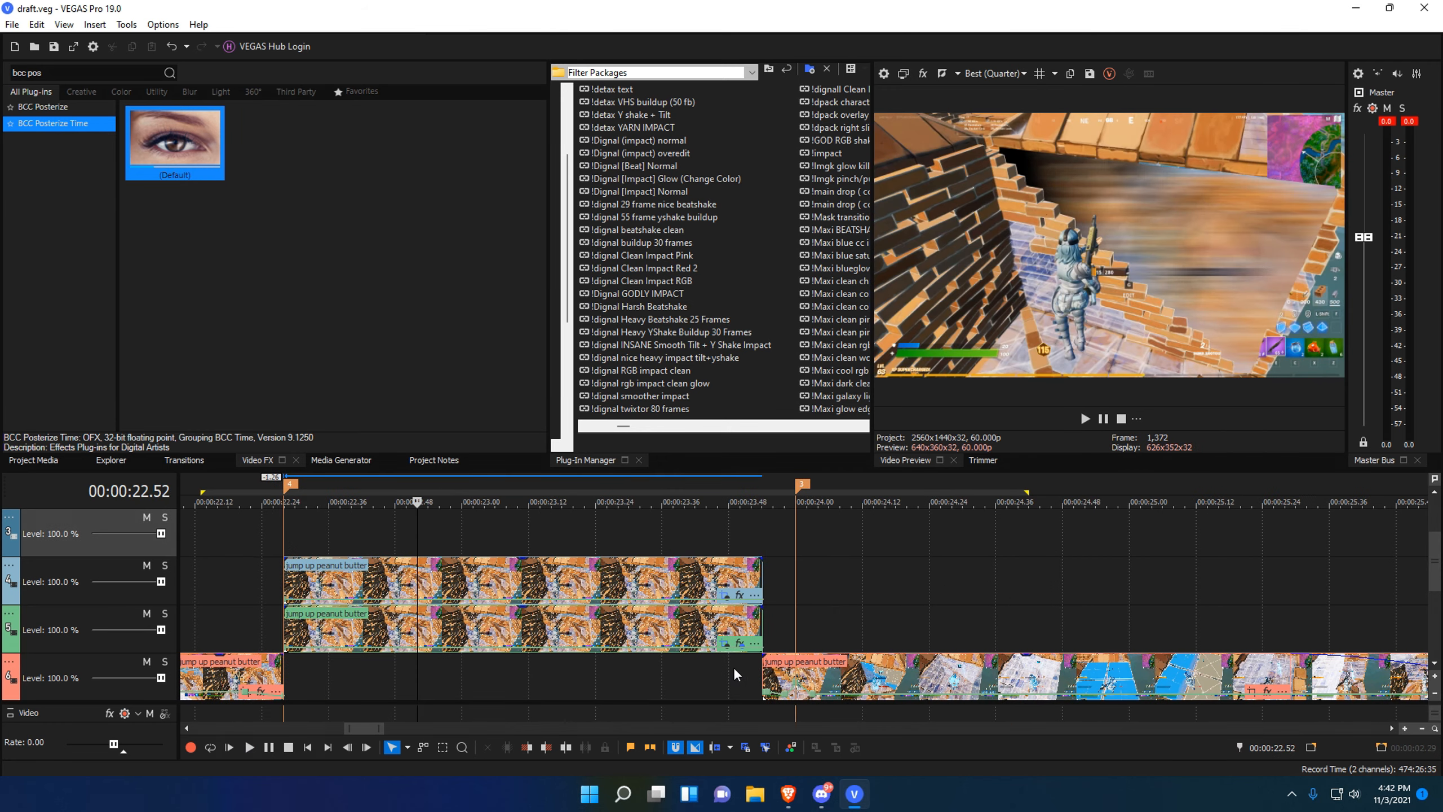
scroll(410, 603, down, 10)
scroll(684, 654, up, 8)
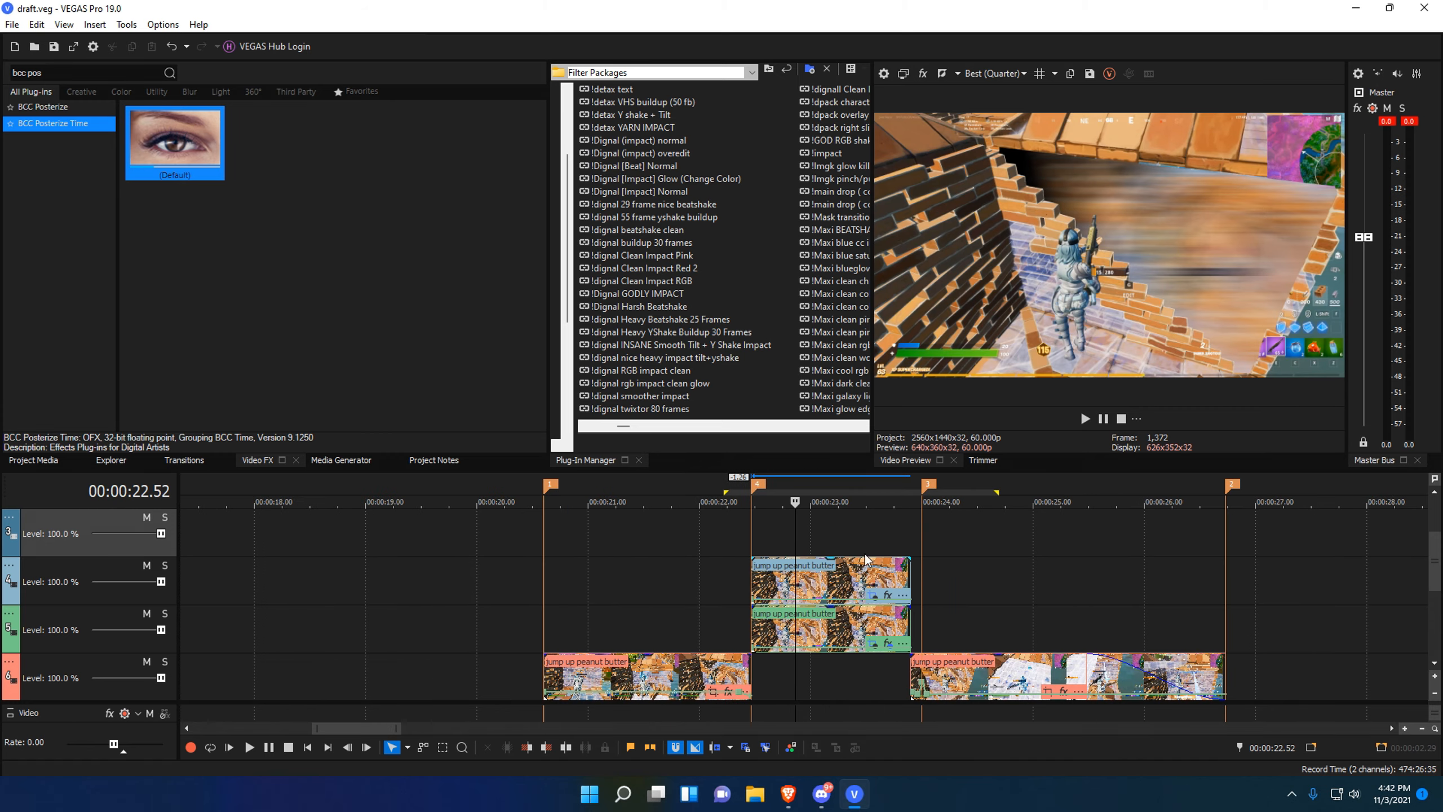
click(818, 585)
scroll(645, 611, down, 4)
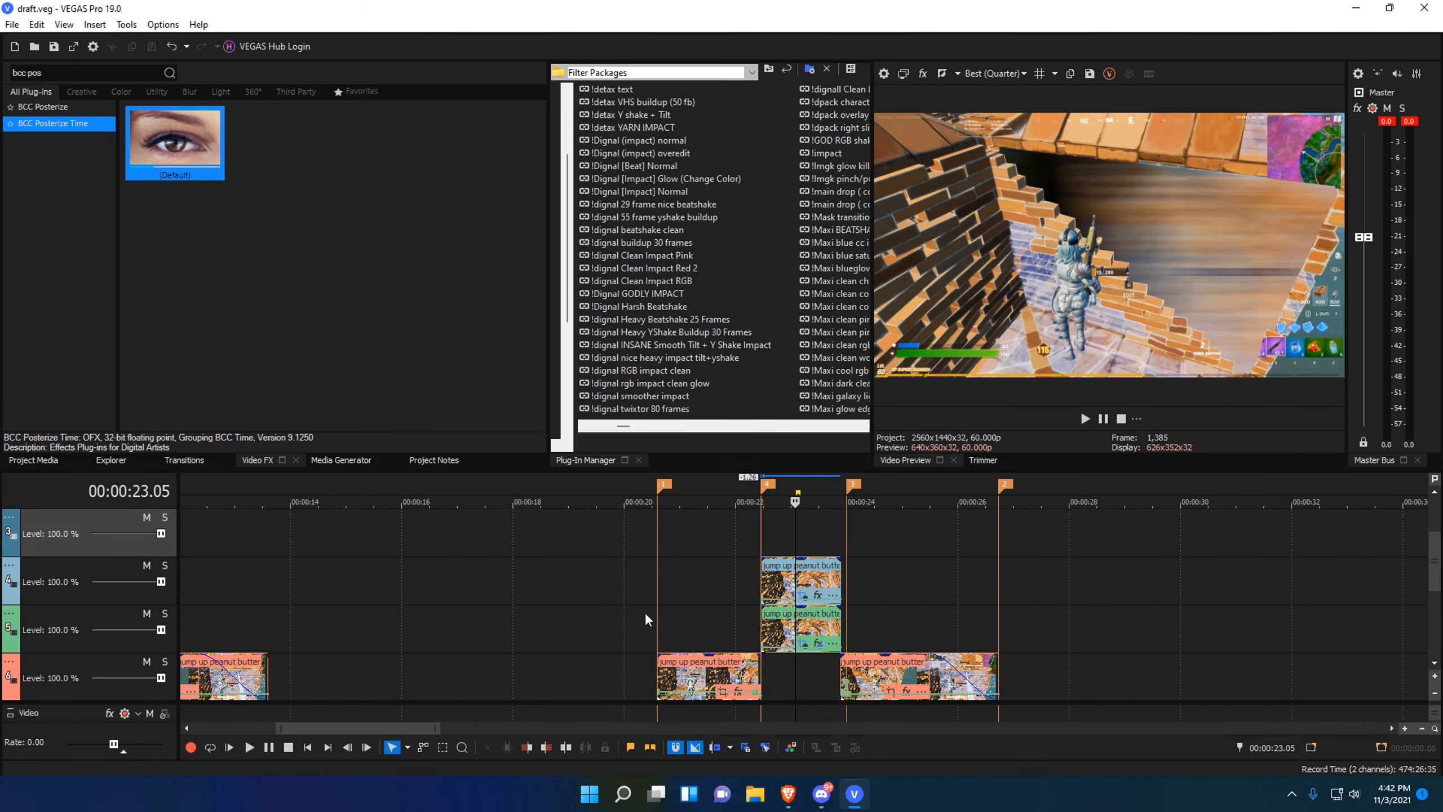
scroll(374, 637, down, 4)
Inspect the effects of the Snowing-section clips at 00:00:07.28, then return near 23 seconds.
click(363, 611)
scroll(942, 607, up, 6)
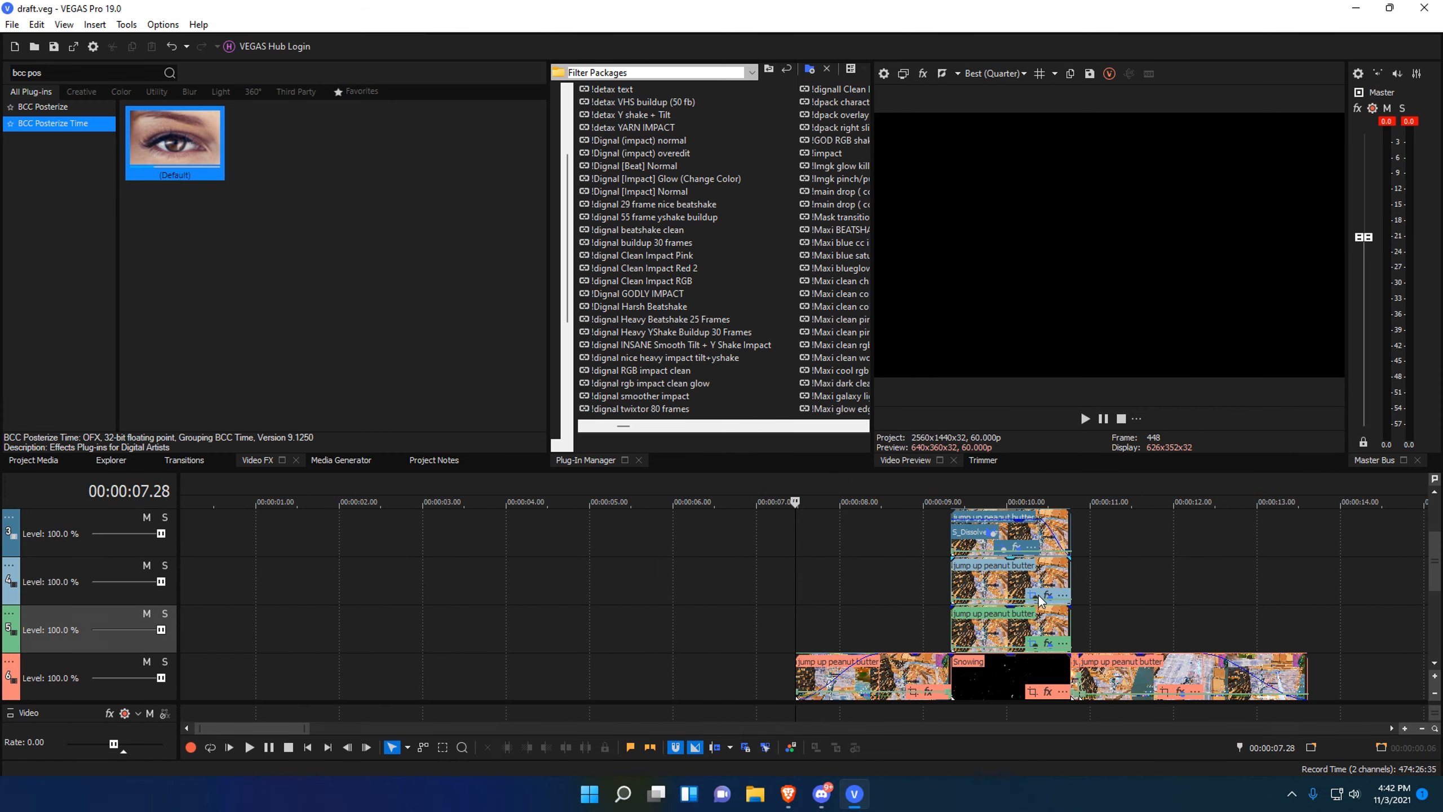
click(1053, 645)
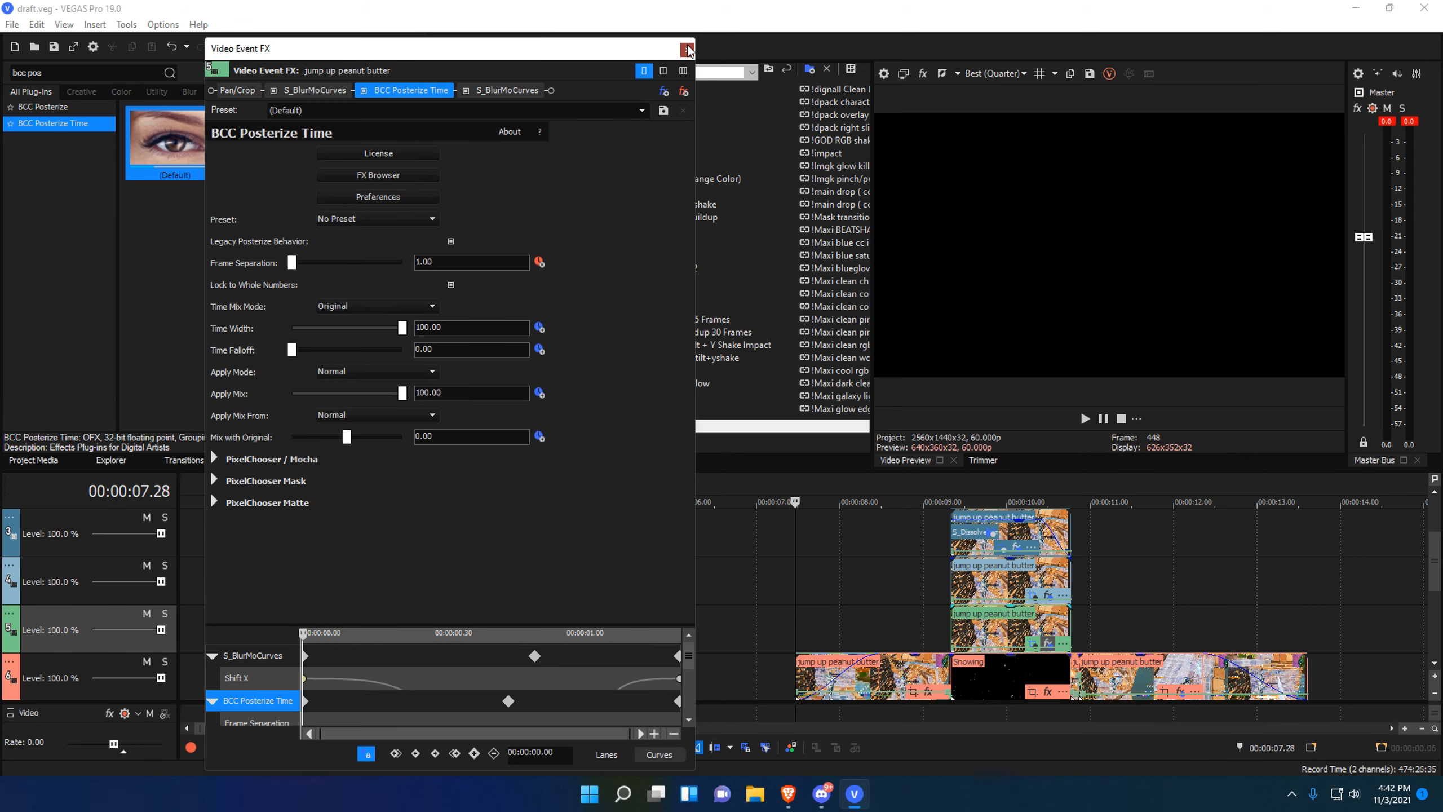
click(688, 43)
click(1048, 595)
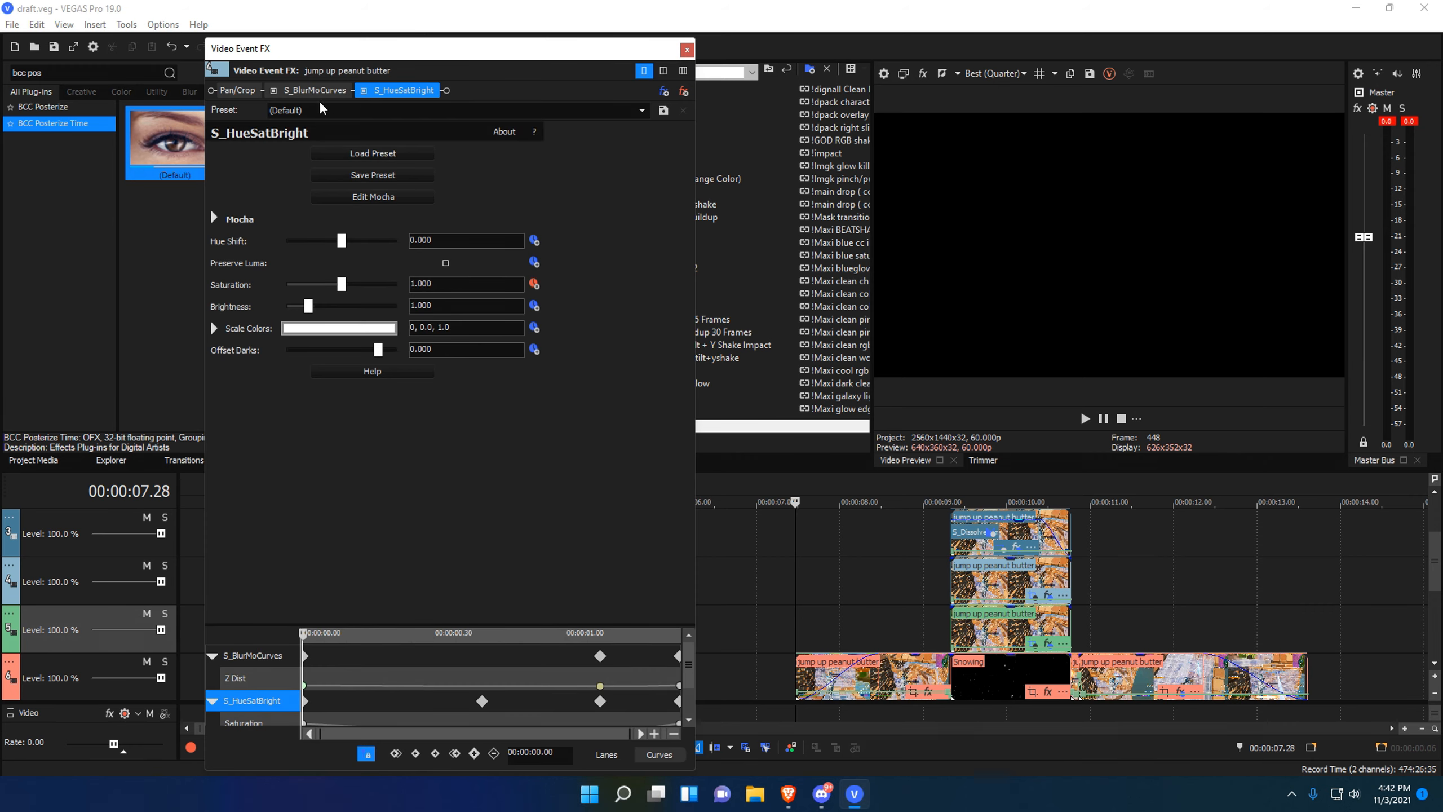
click(688, 49)
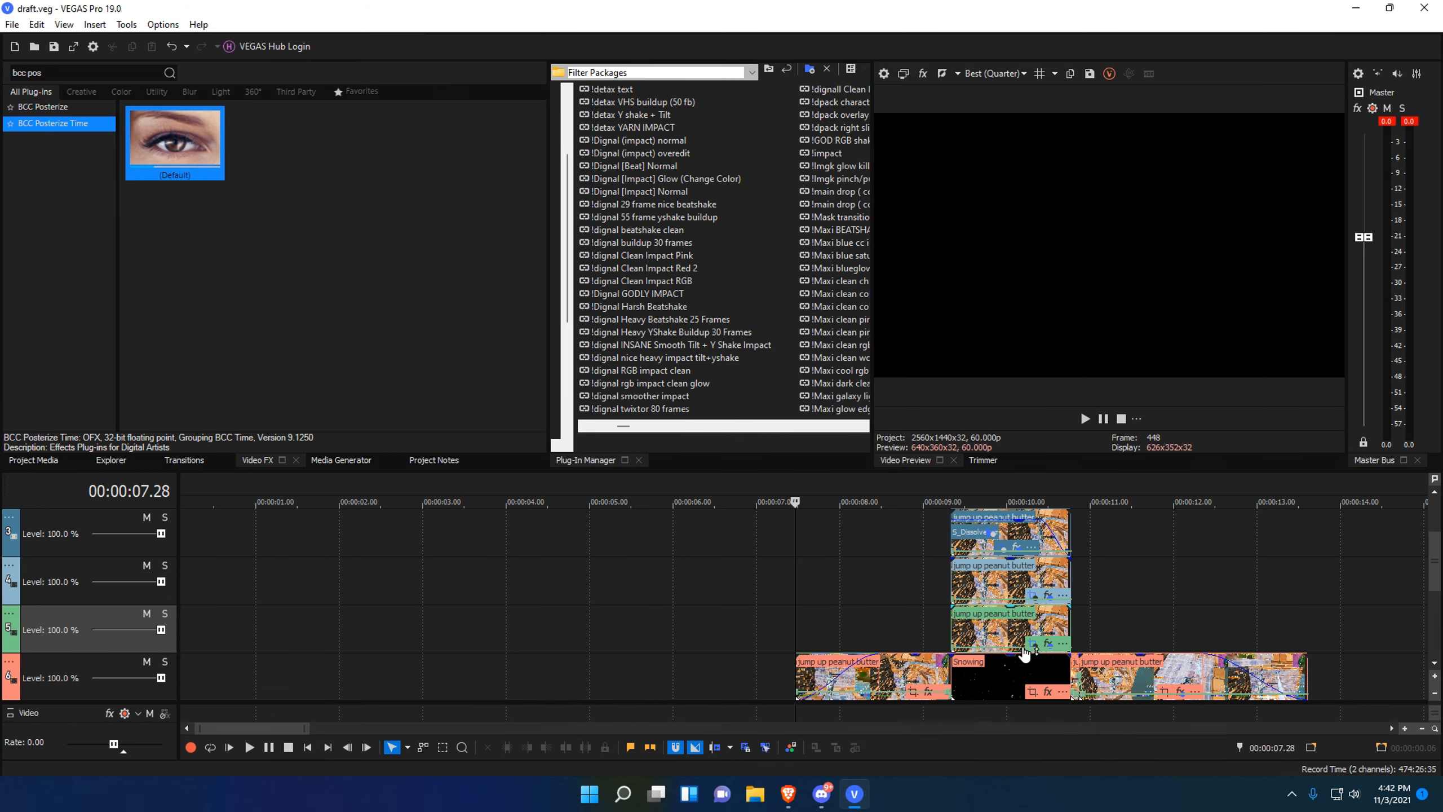
scroll(1138, 601, down, 6)
click(508, 557)
scroll(507, 557, up, 10)
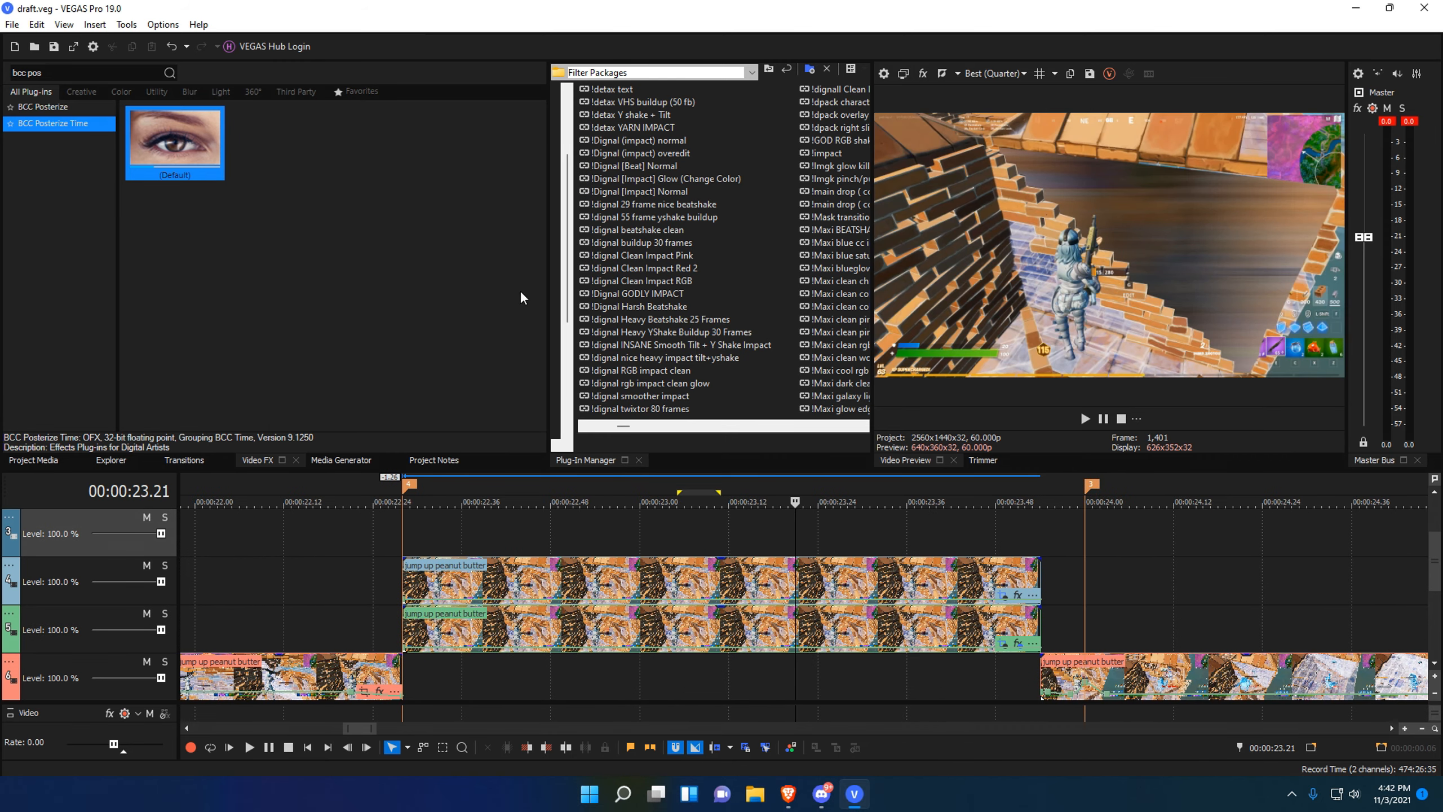
Search 'blurmo' and apply S_BlurMoCurves to the stacked clip.
drag(46, 72, 313, 215)
text(blurmo)
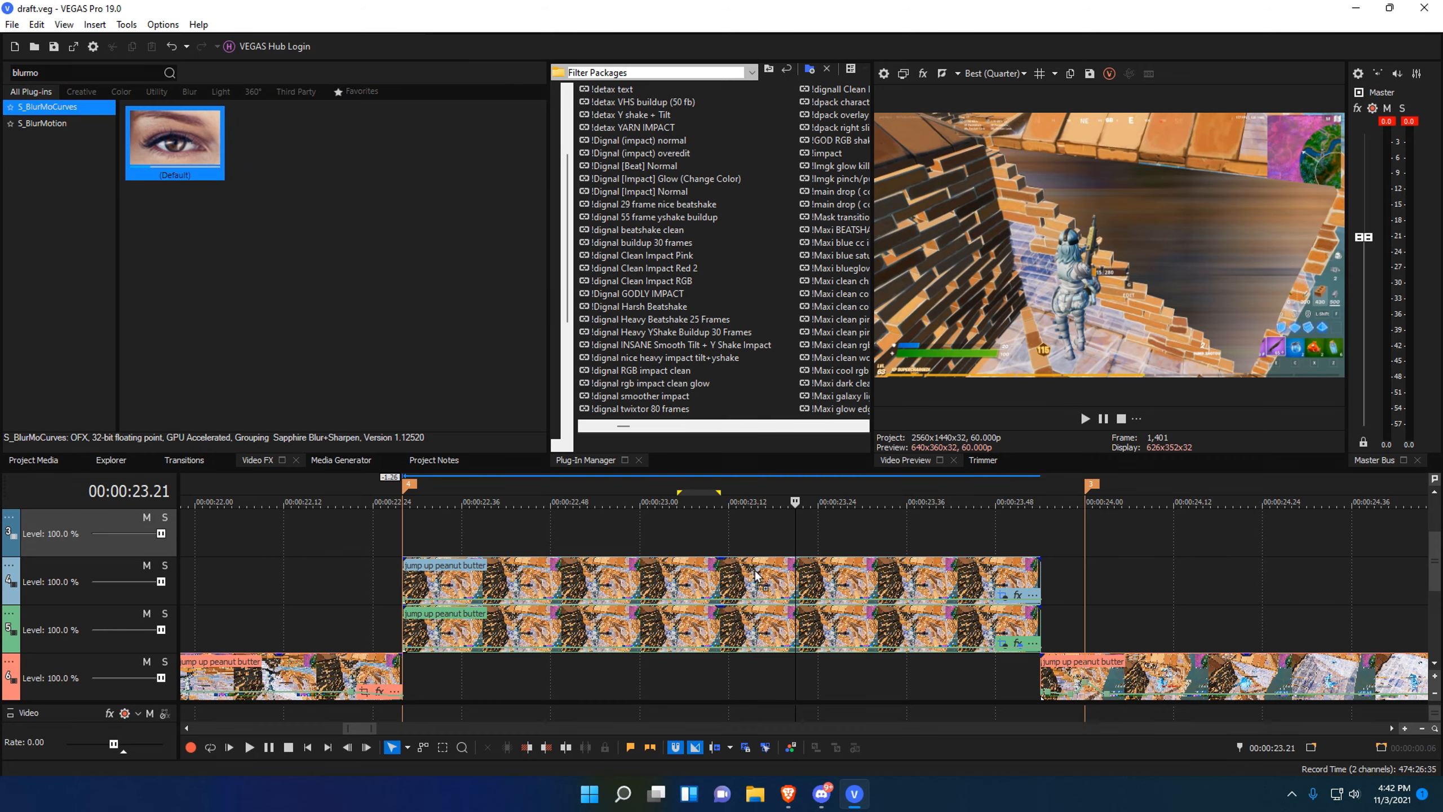
drag(755, 576, 754, 575)
Keyframe Z Dist down to 0.833 at 1.02 seconds and back to 1.000 at the clip's end.
click(535, 284)
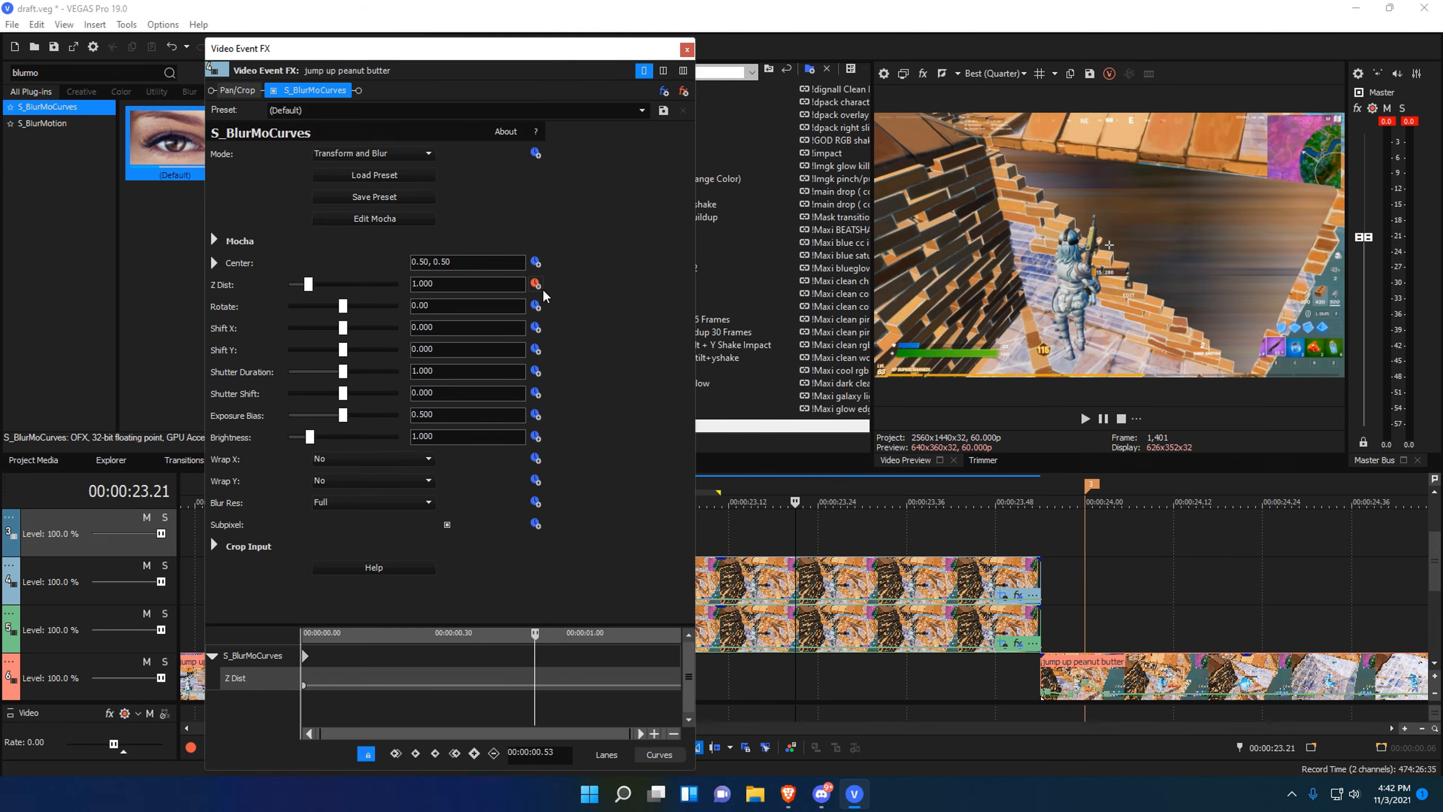
click(552, 686)
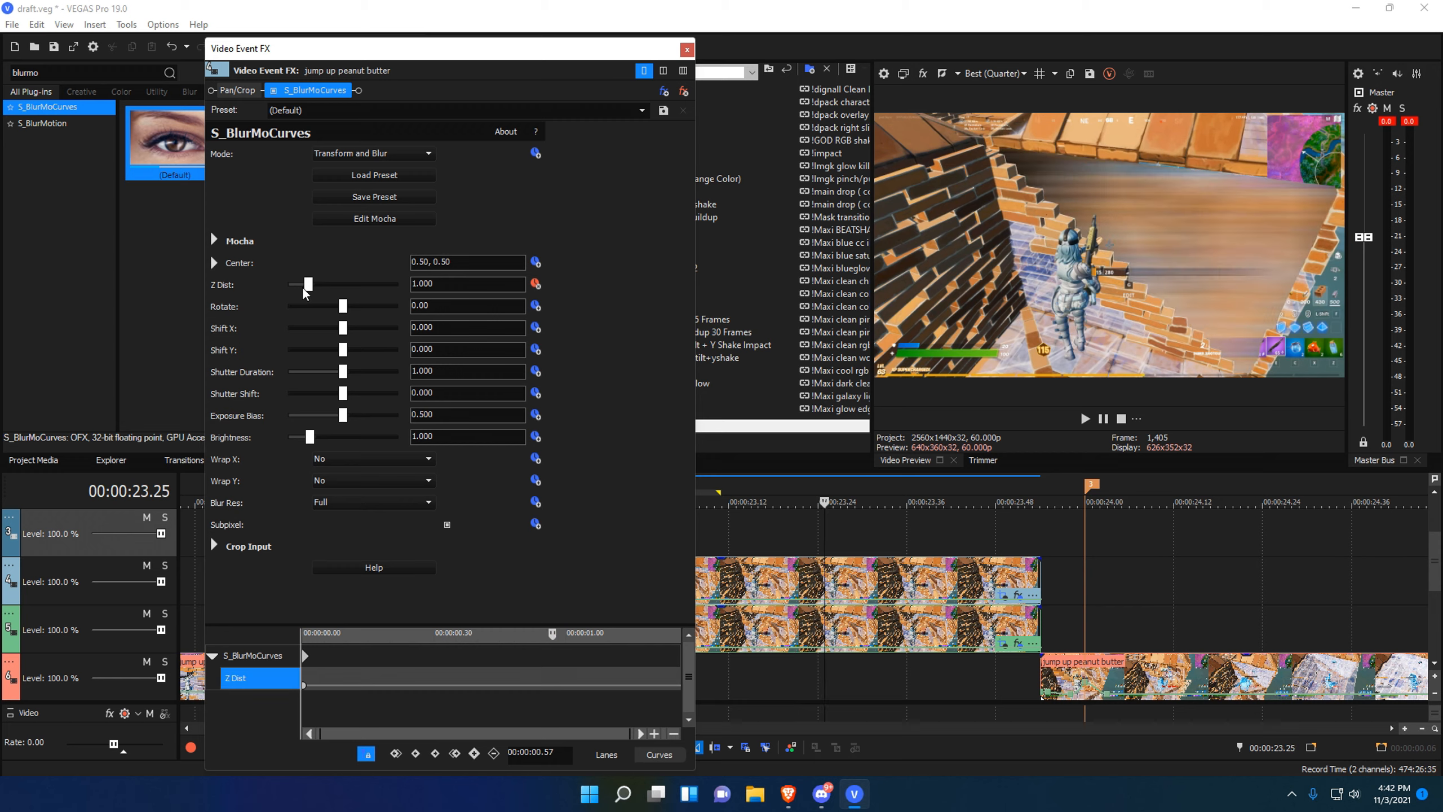
drag(306, 284, 302, 285)
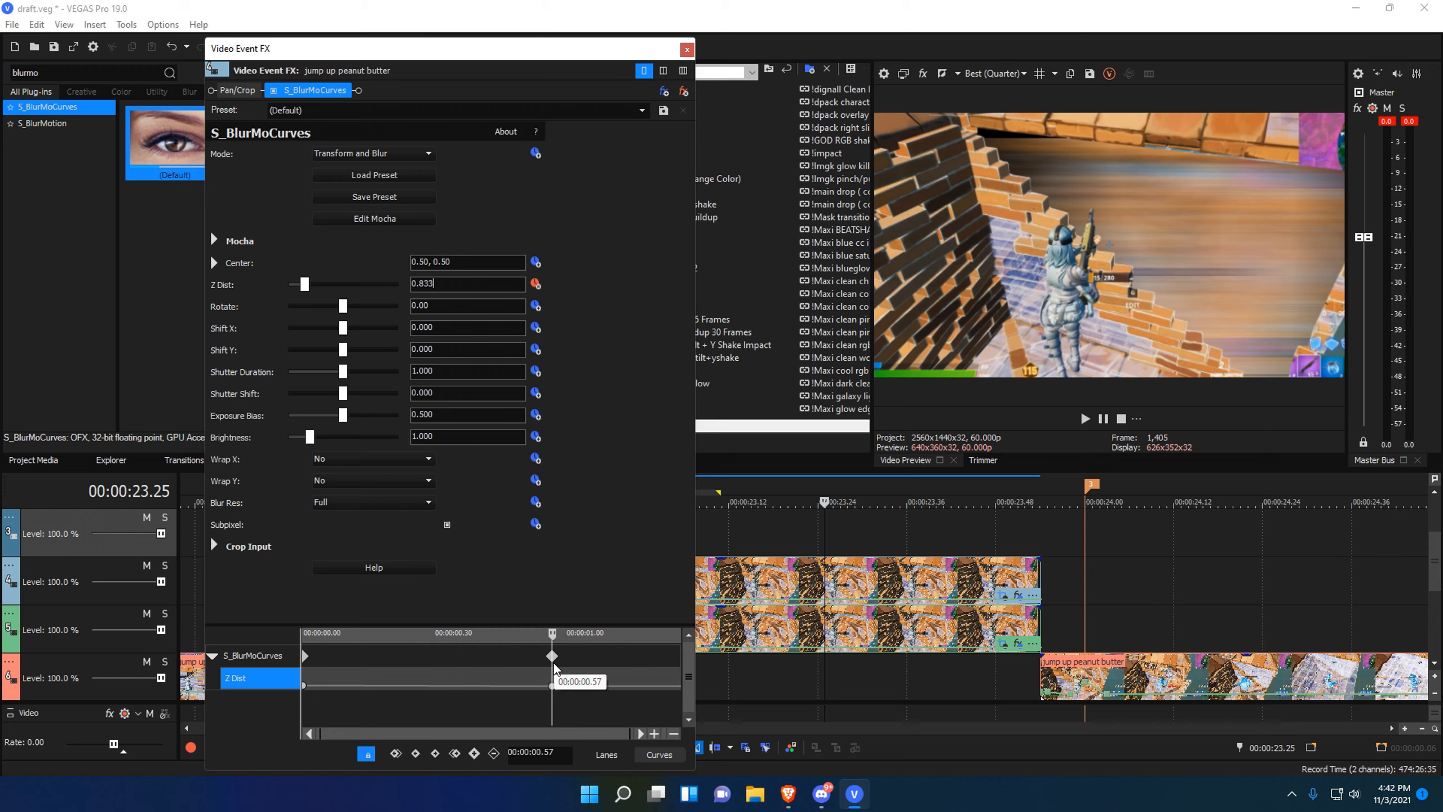
drag(553, 659, 574, 657)
click(660, 663)
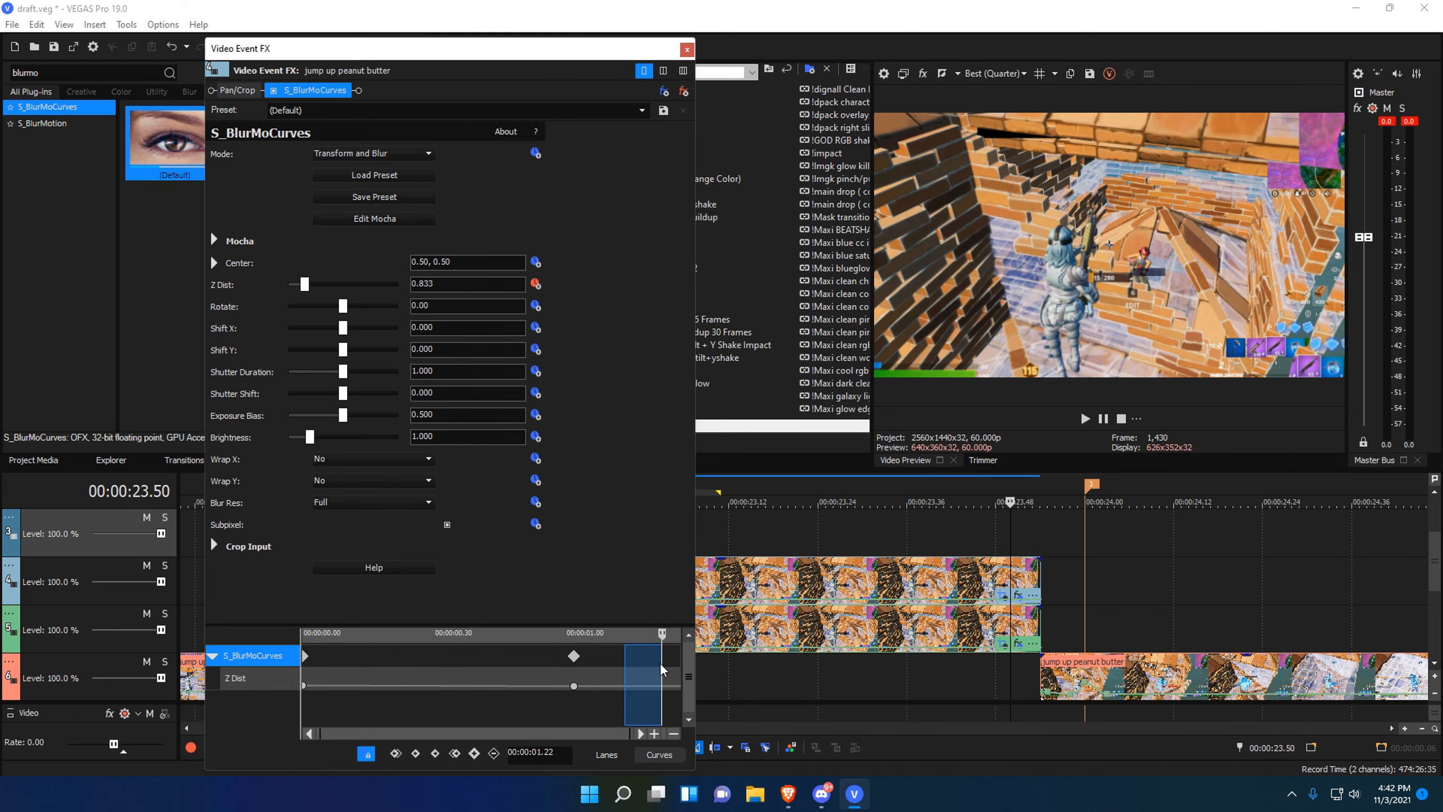
double_click(304, 286)
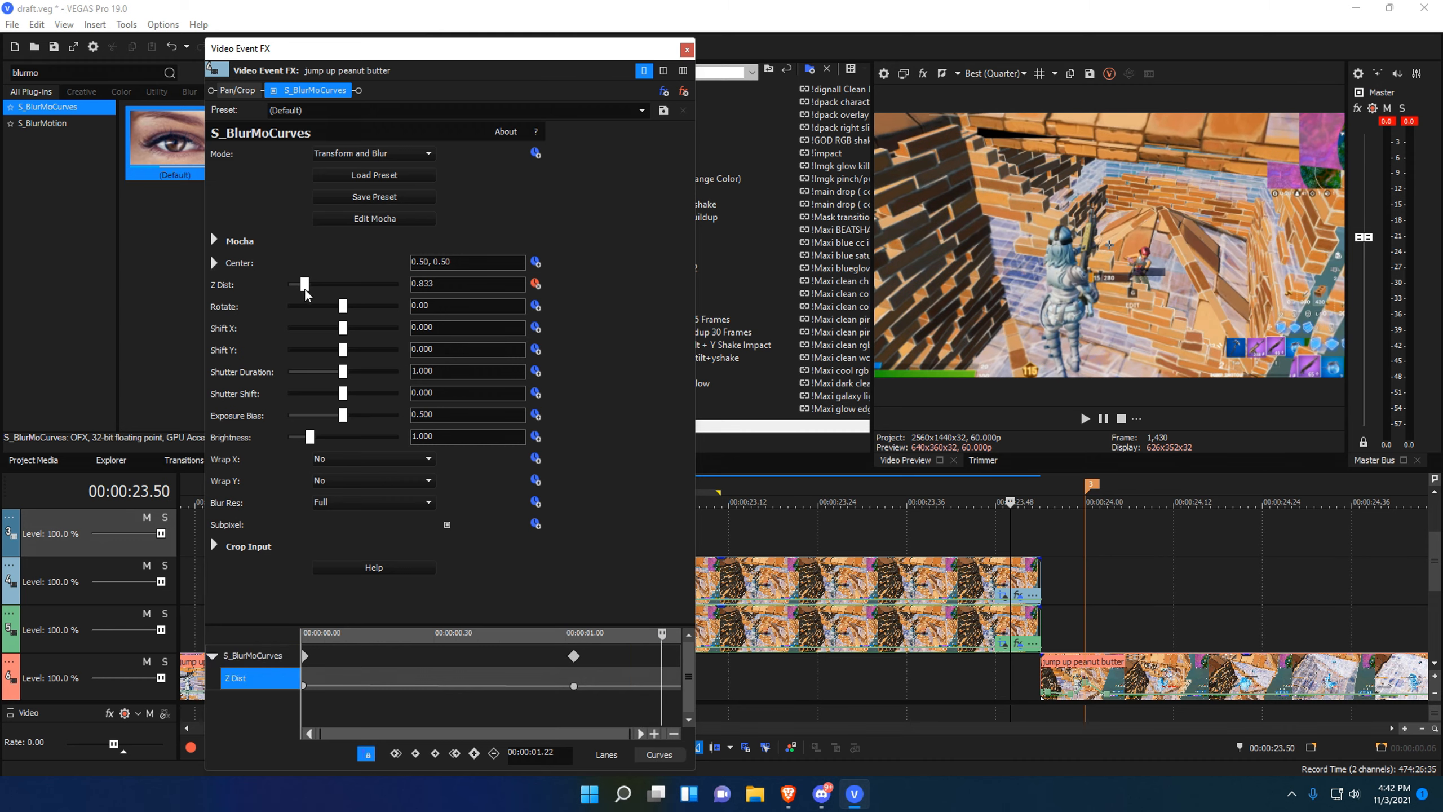
click(530, 690)
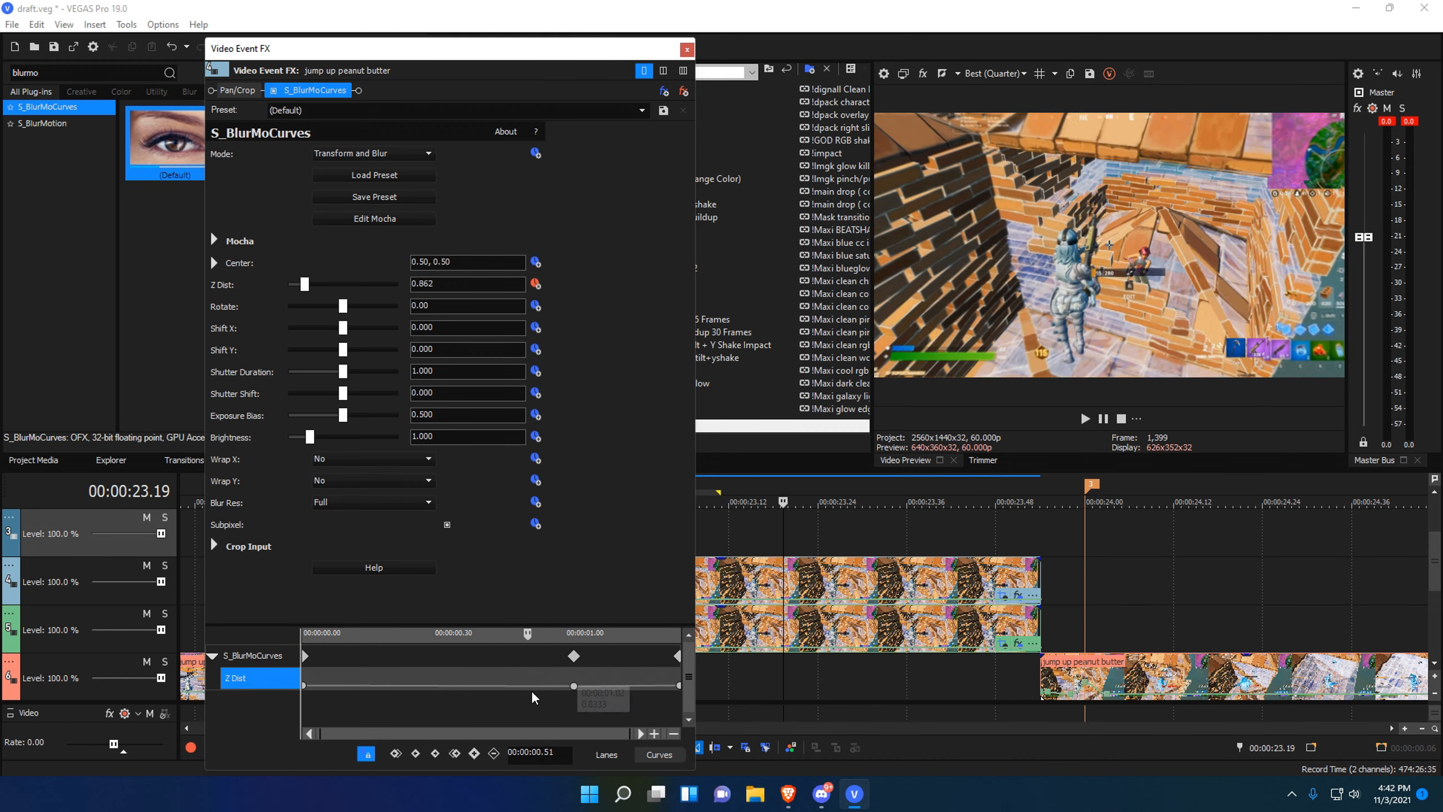
drag(661, 657, 671, 658)
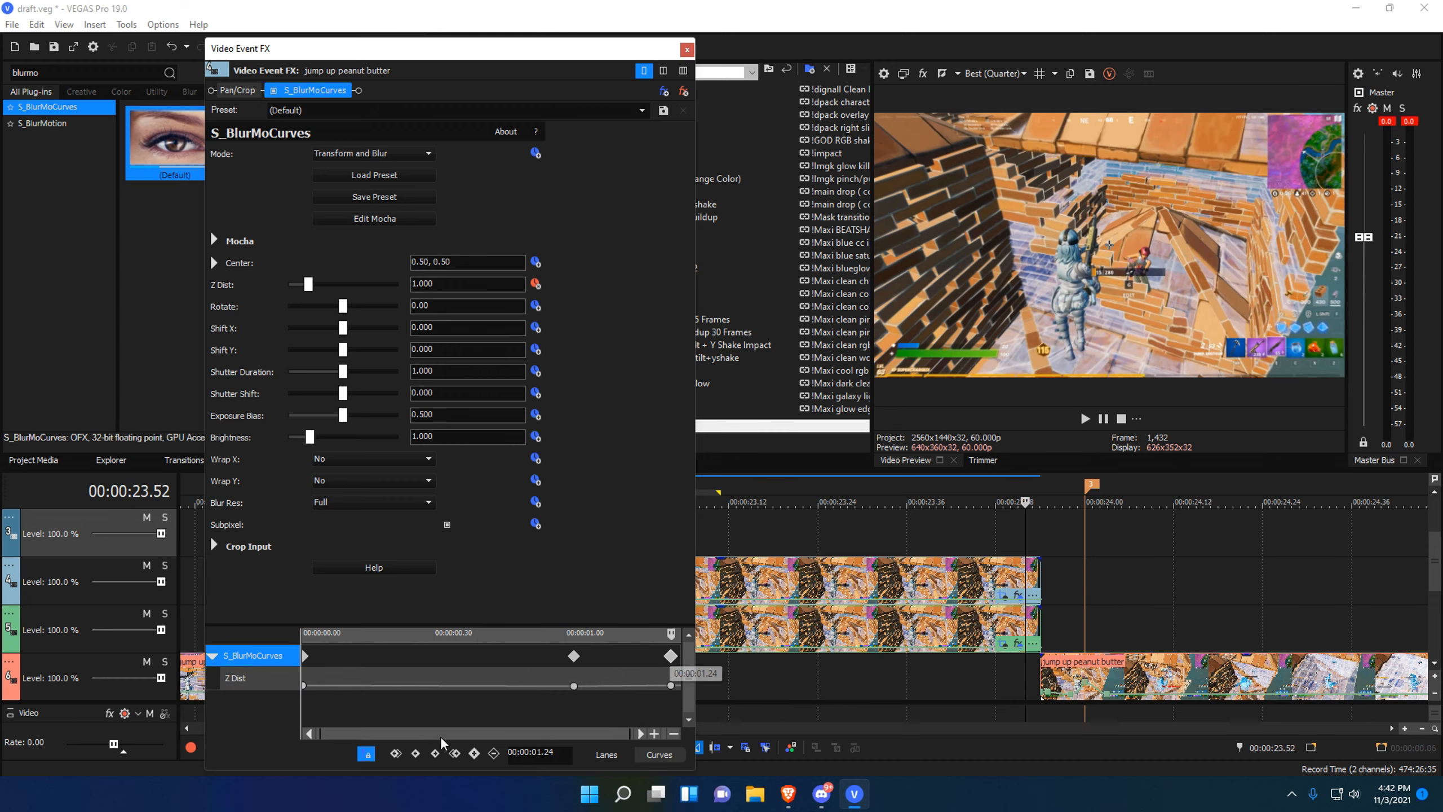
Give the middle Z Dist keyframe a Slow Fade and the first one a Smooth Fade.
right_click(572, 686)
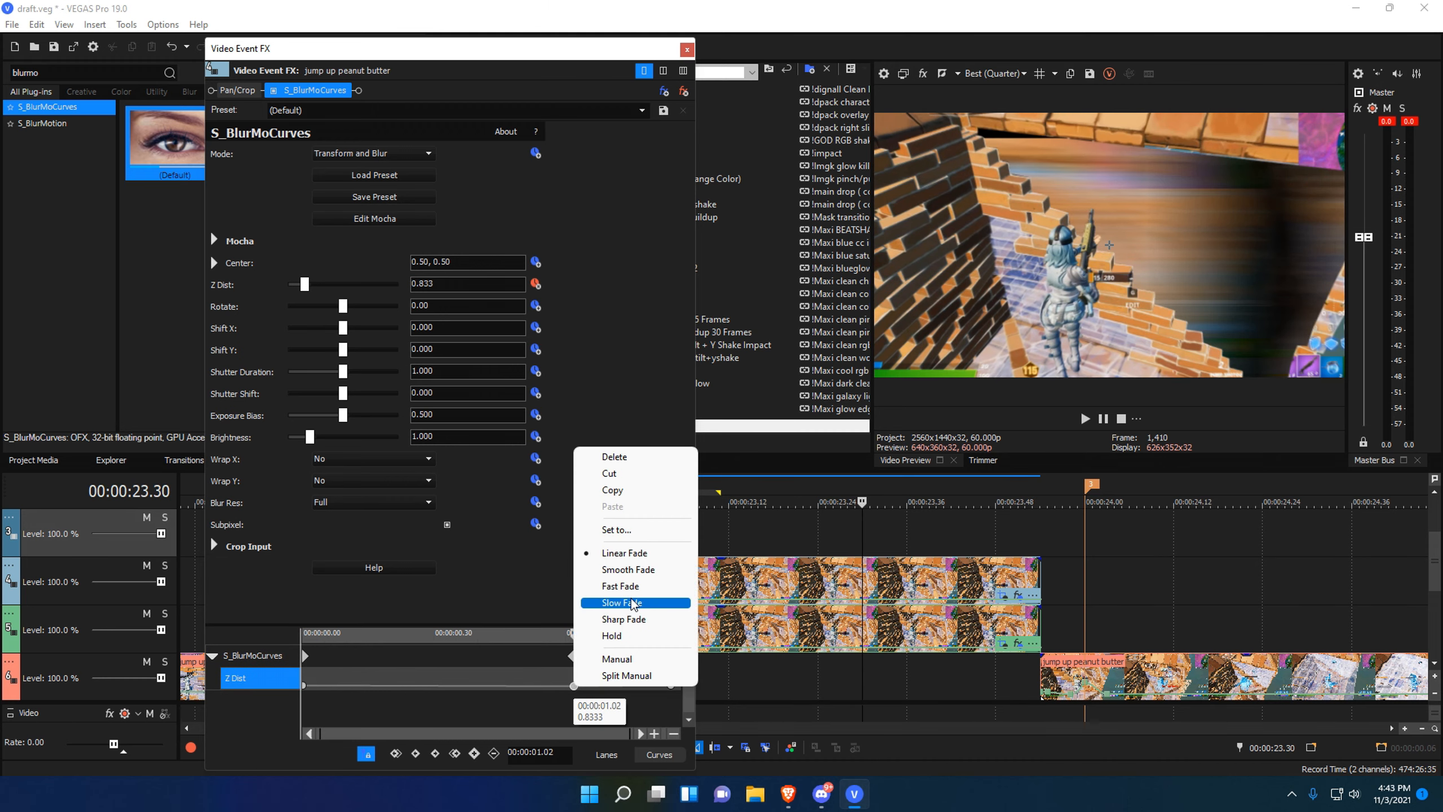
click(632, 604)
click(492, 686)
right_click(303, 688)
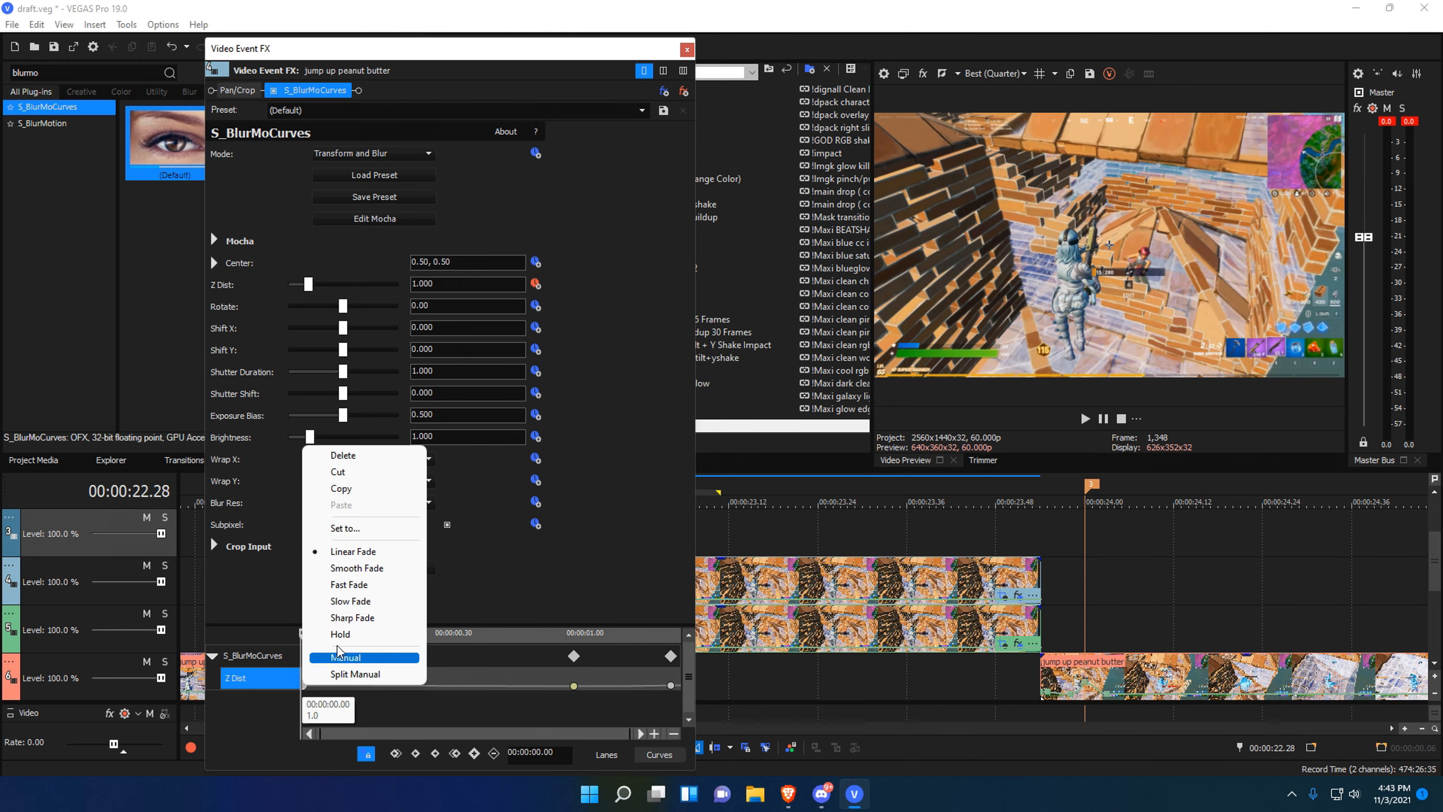
click(362, 606)
right_click(305, 686)
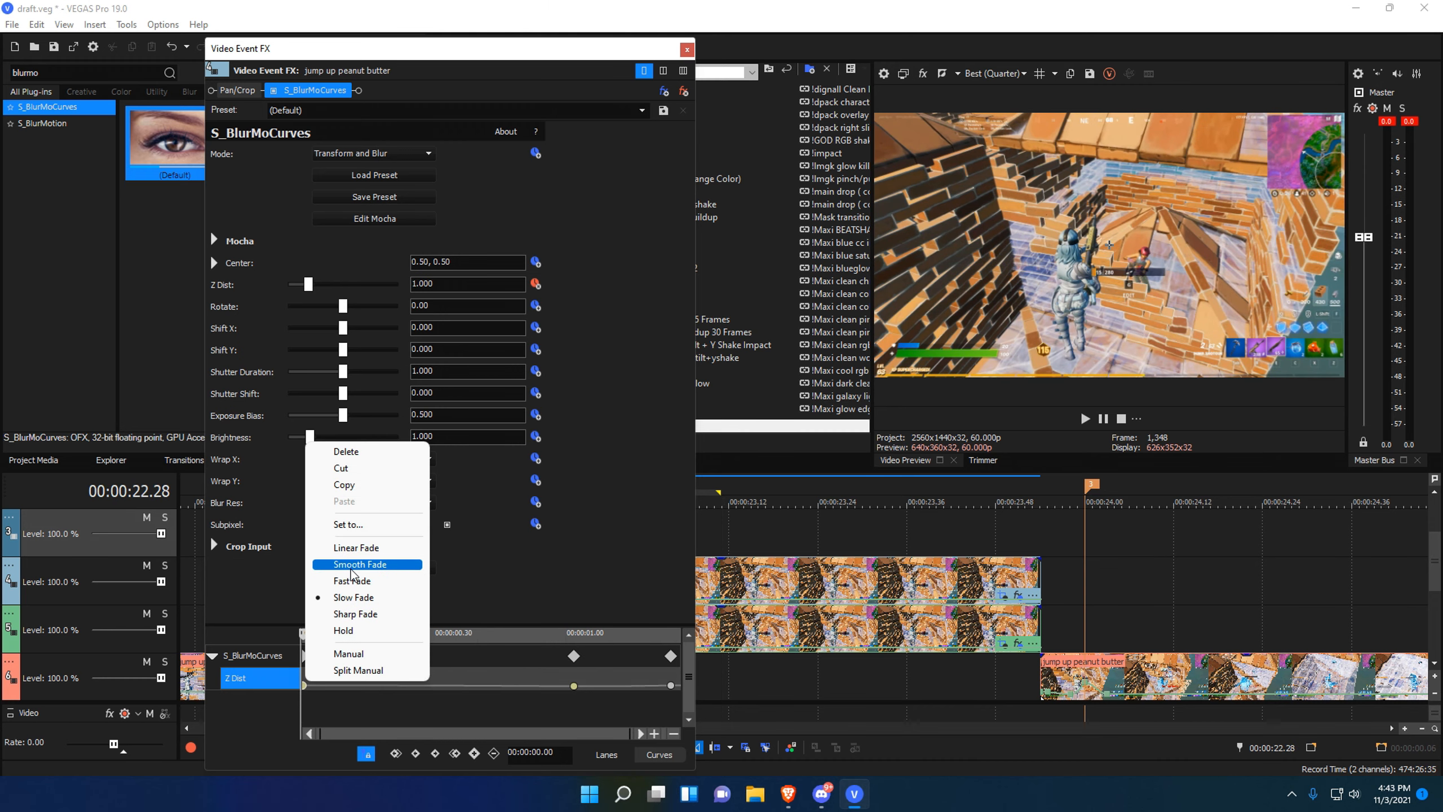
click(364, 582)
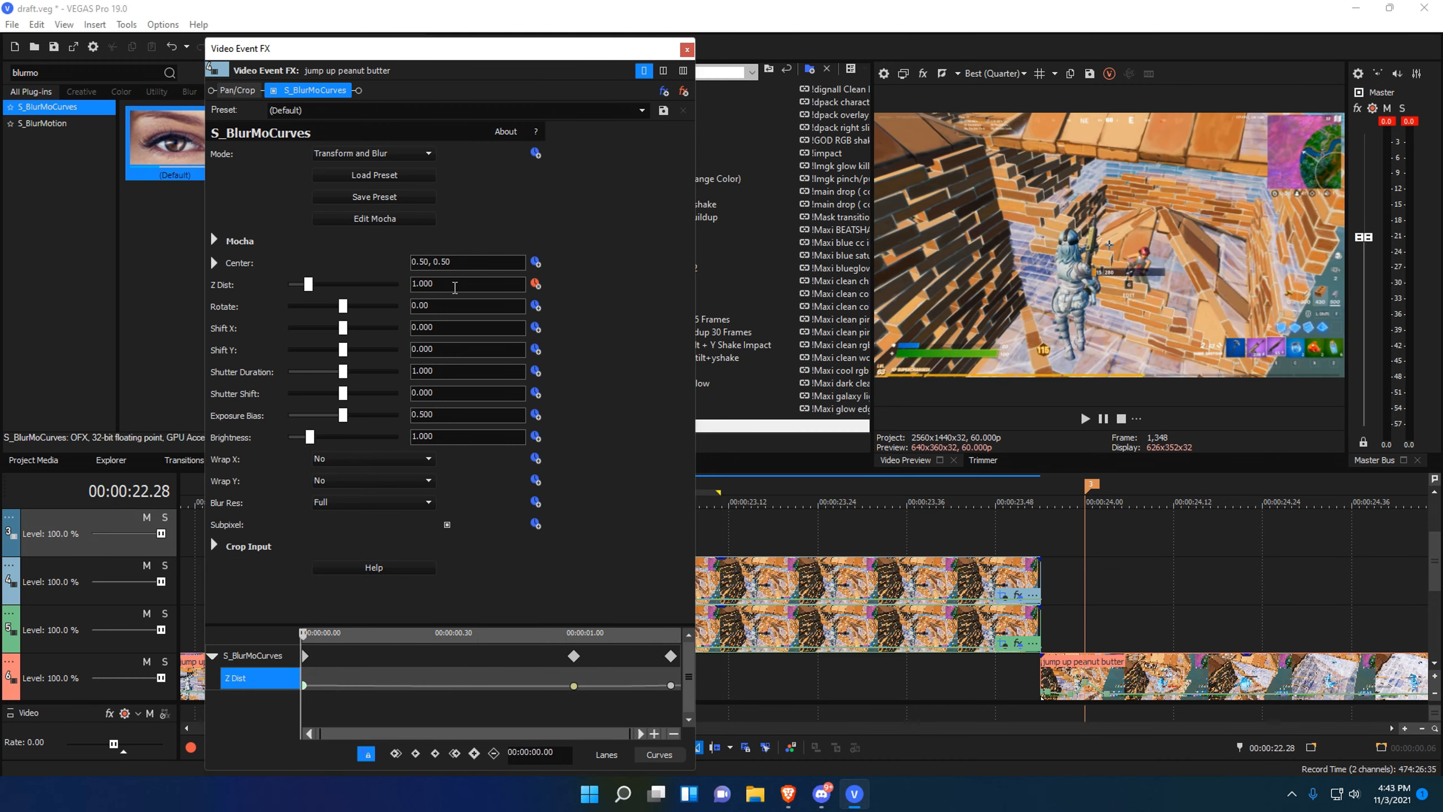
click(687, 50)
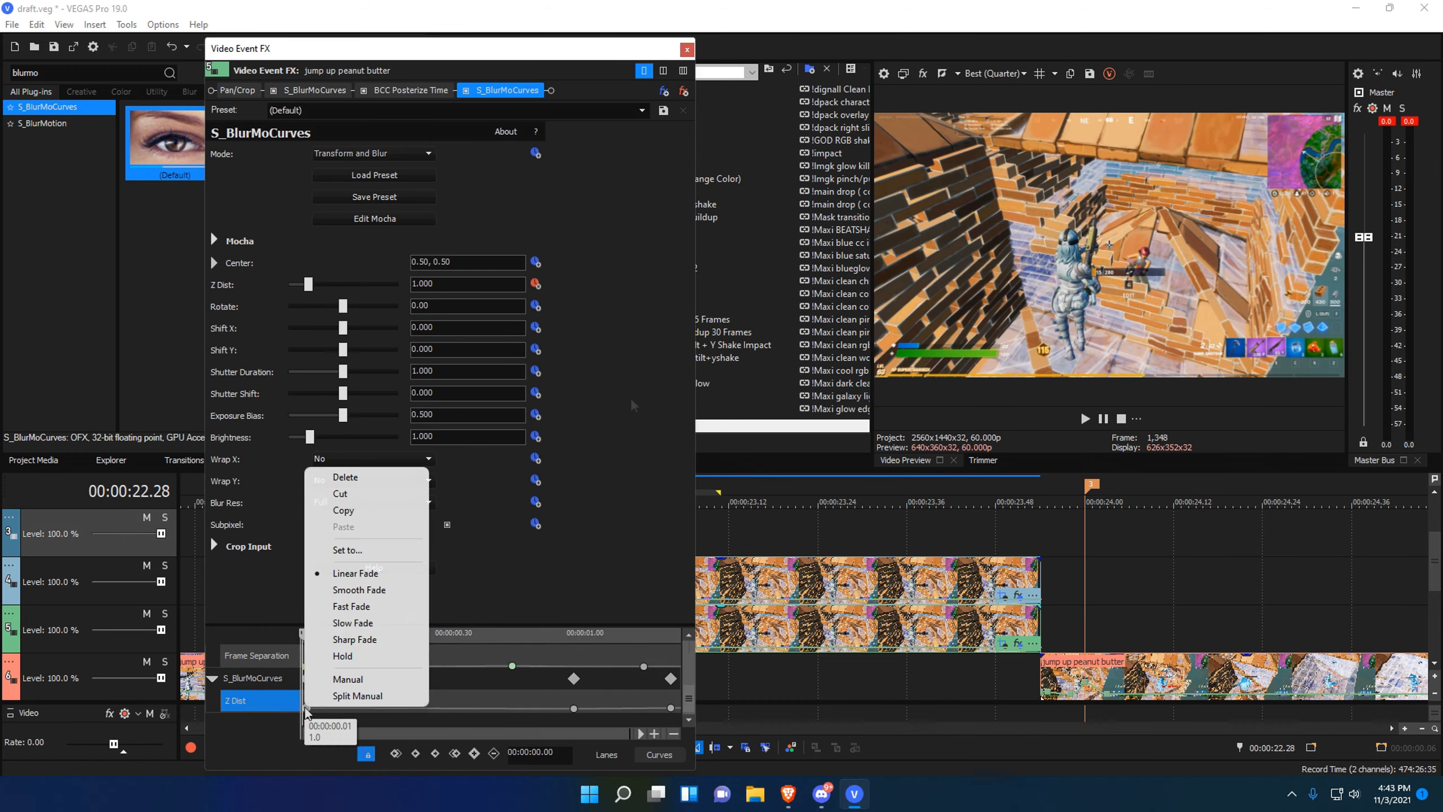
Move the first S_BlurMoCurves keyframe later and give the first Z Dist keyframe a Fast Fade.
click(363, 573)
drag(307, 679, 351, 678)
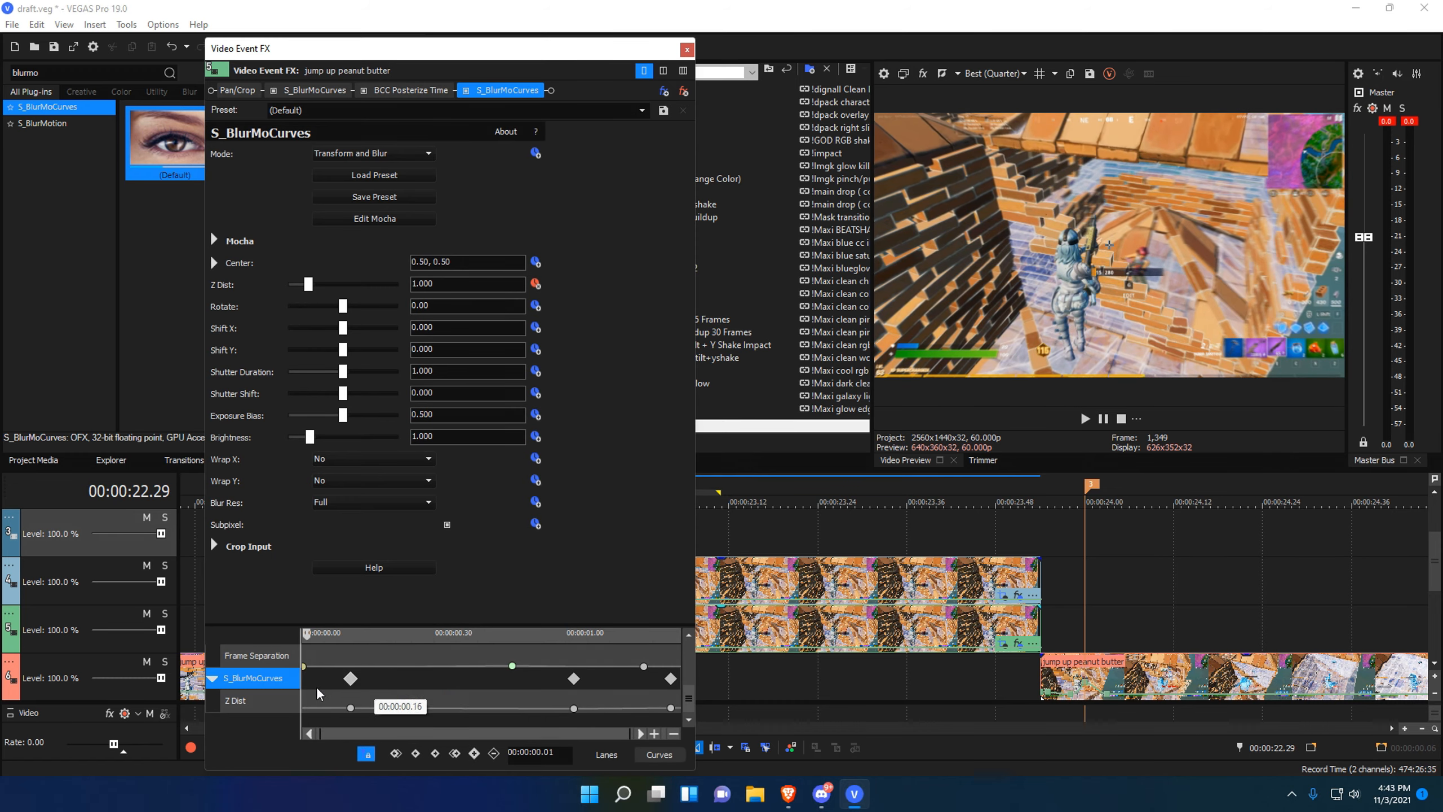
click(304, 708)
right_click(304, 707)
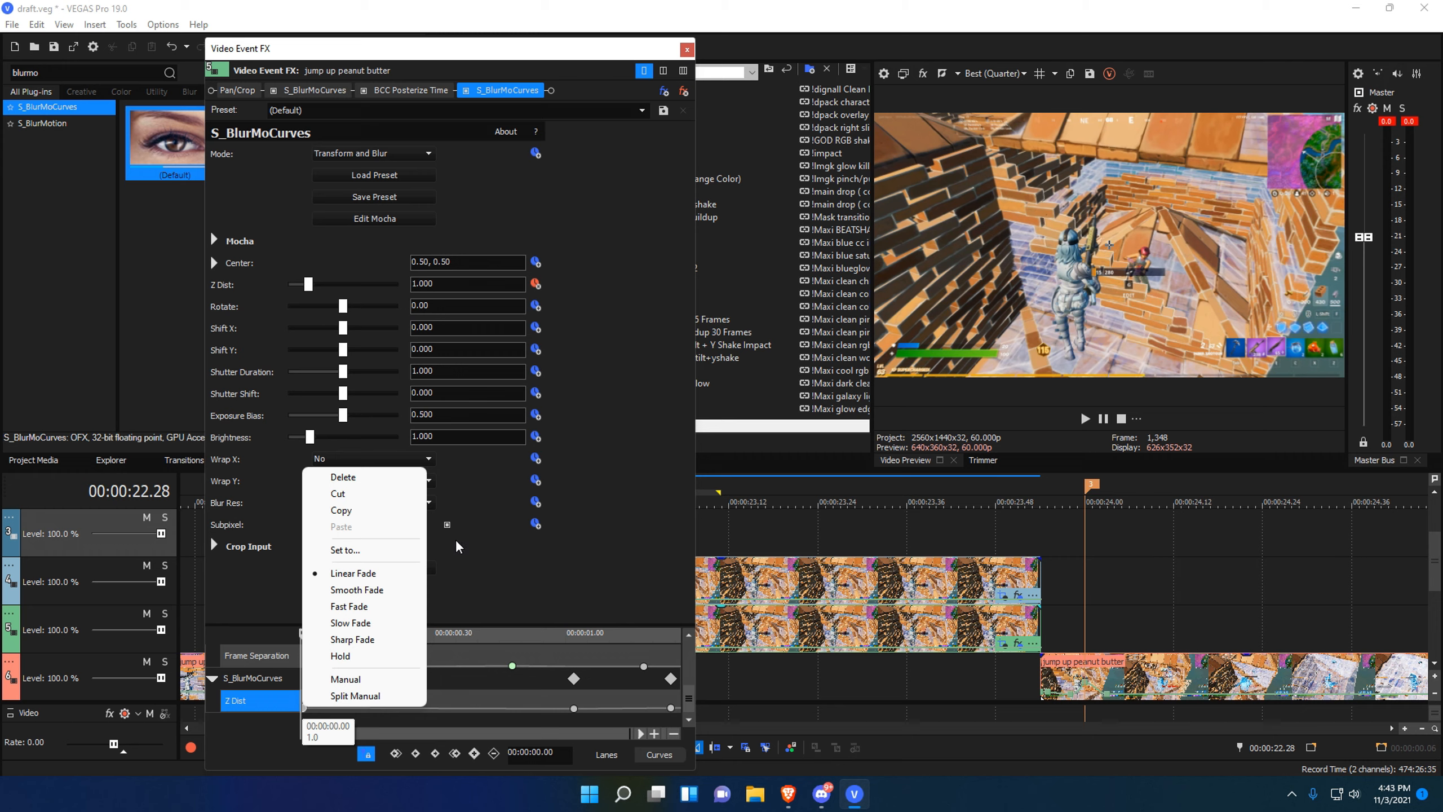
click(387, 606)
Give the 1.02-second Z Dist keyframe a Slow Fade and return the playhead to the clip start.
click(574, 707)
right_click(574, 707)
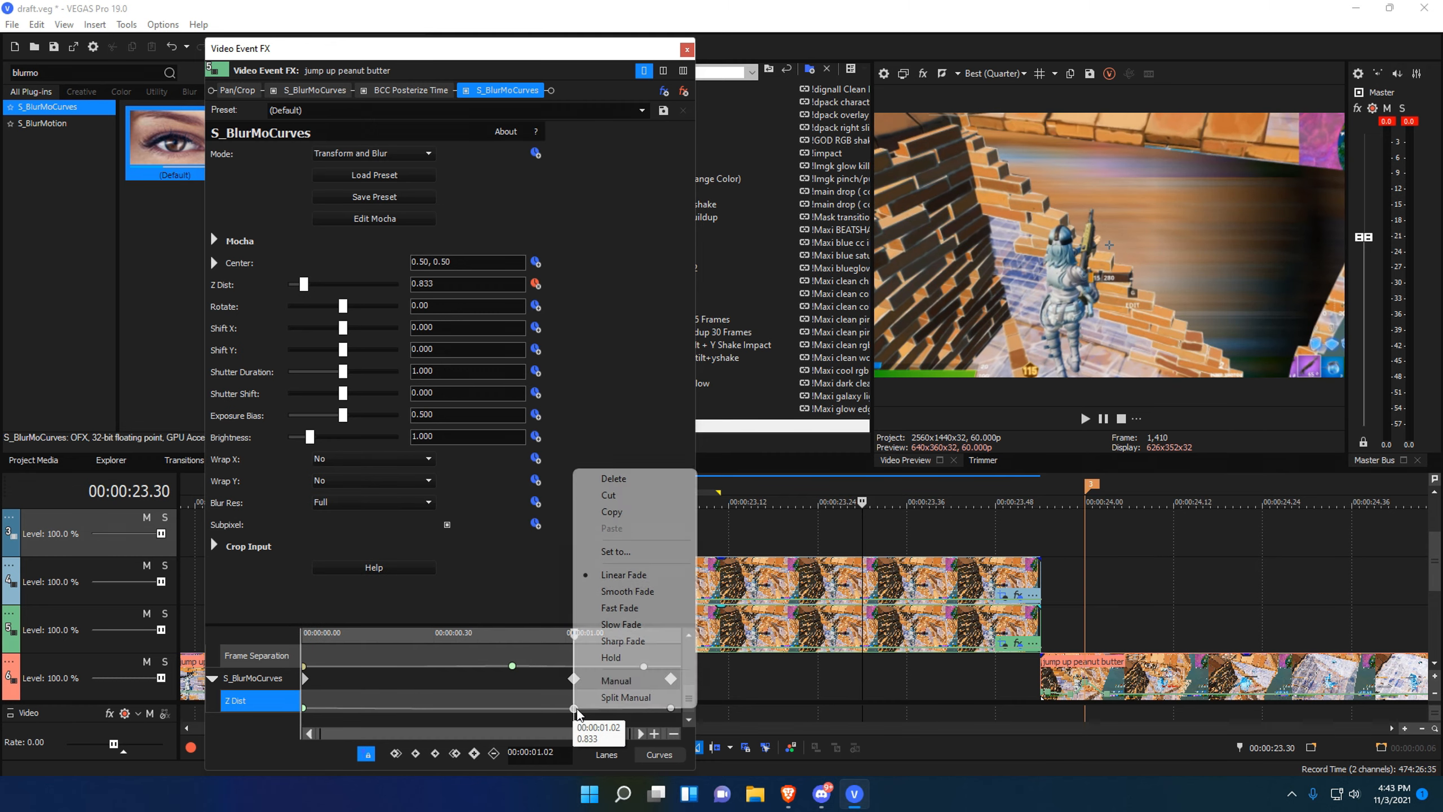
click(620, 624)
click(537, 707)
click(687, 50)
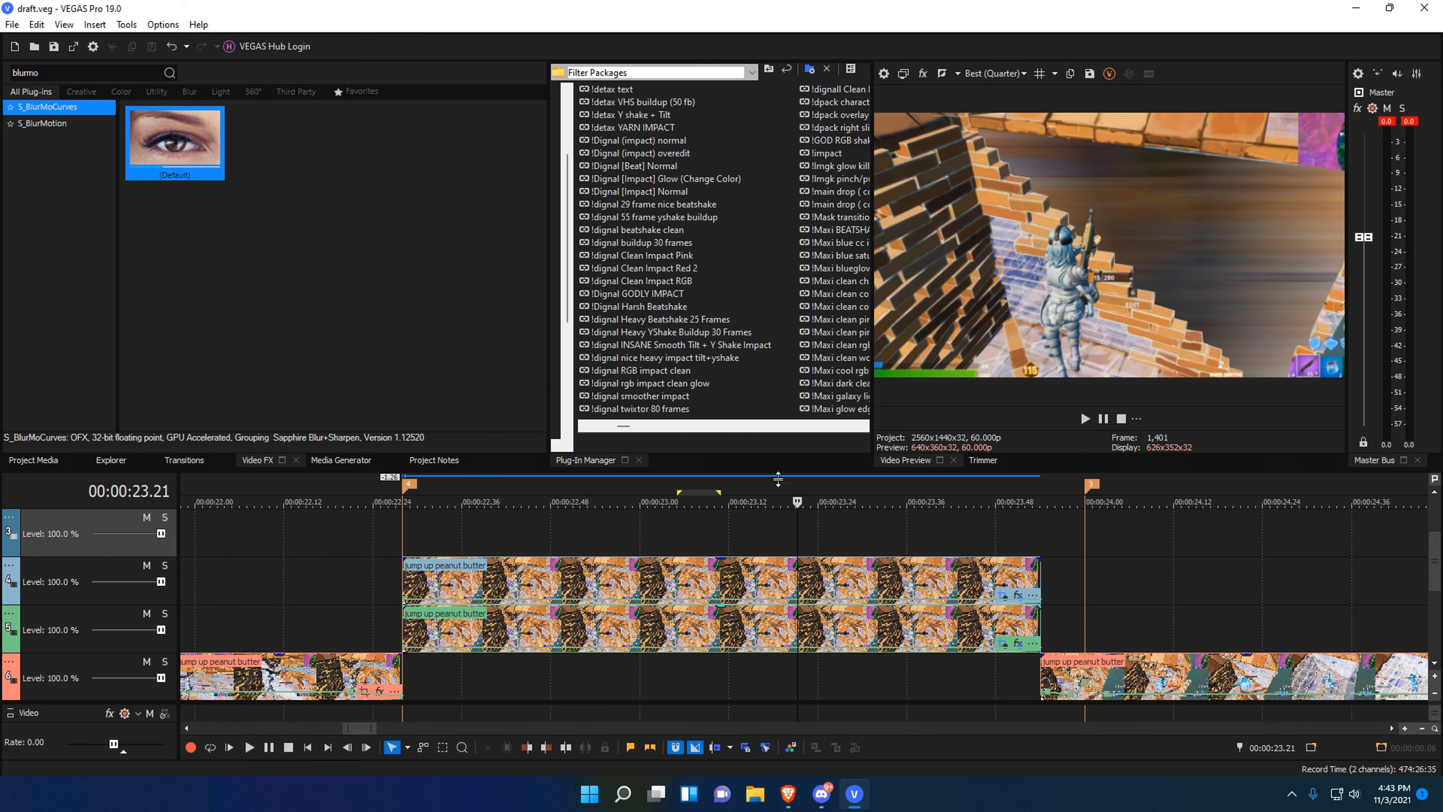
click(420, 530)
scroll(746, 554, down, 2)
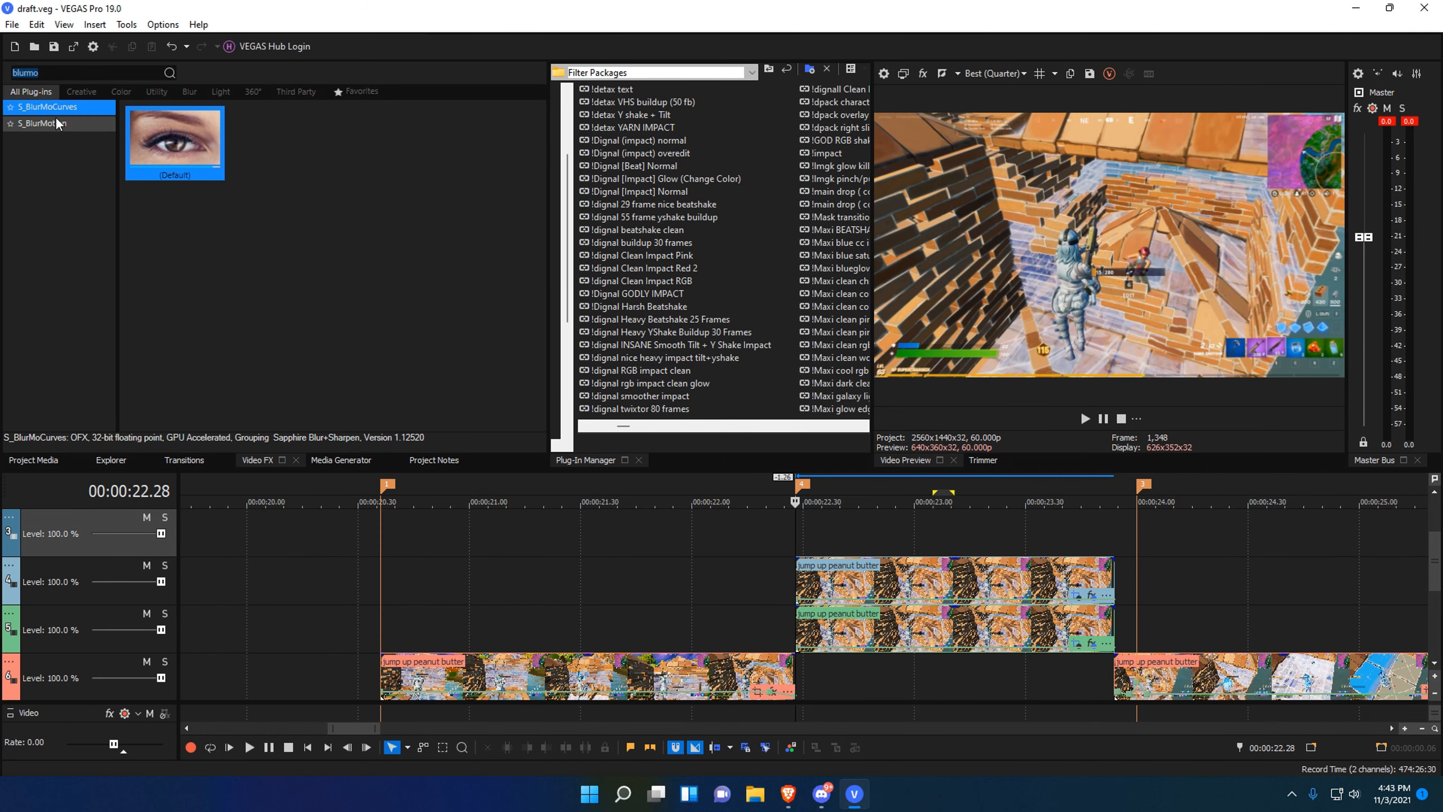
Search 'huesa' and apply S_HueSatBright to the stacked clip.
text(huesa)
drag(176, 134, 961, 589)
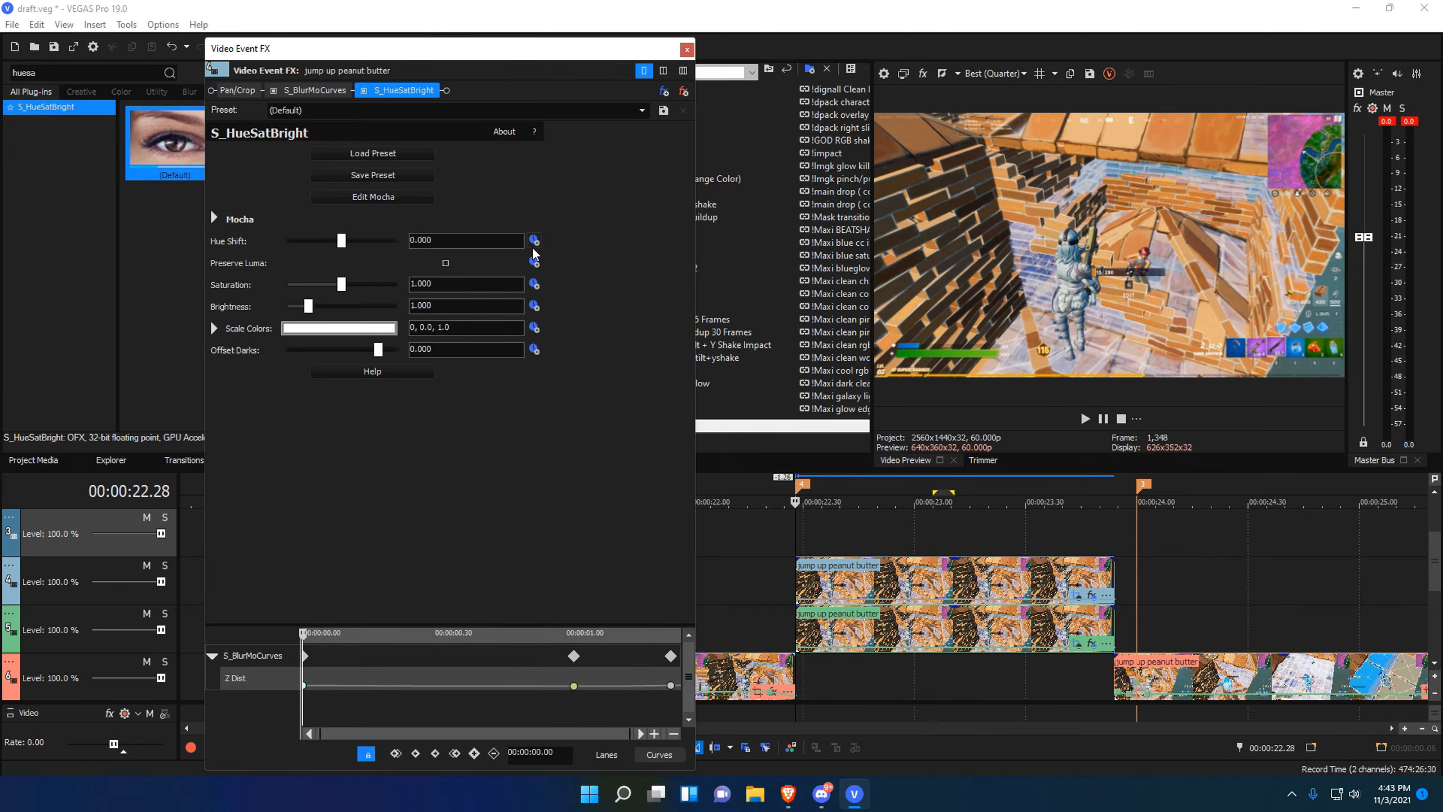
mouse_move(774, 539)
mouse_down()
mouse_move(972, 540)
mouse_move(795, 545)
mouse_up()
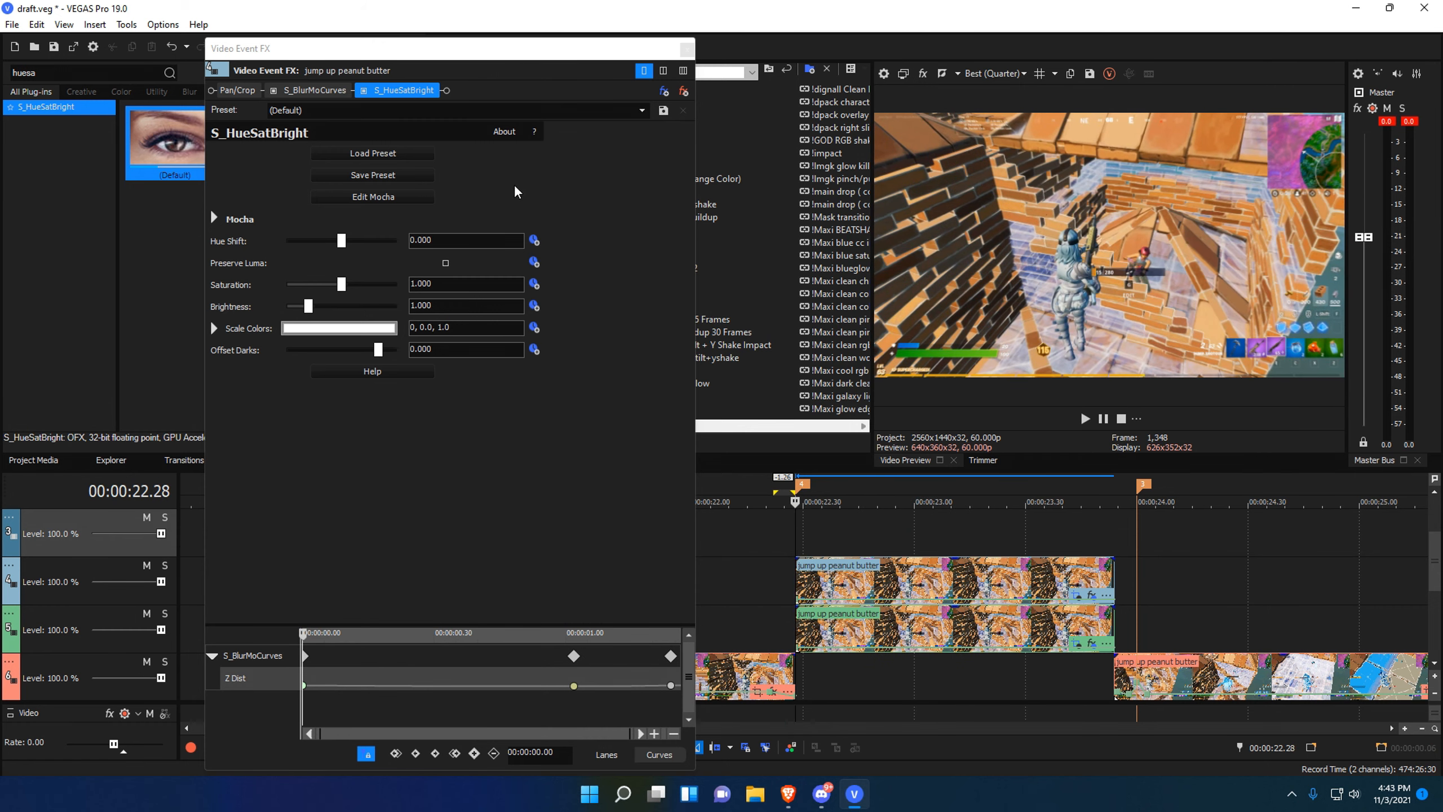
Keyframe Saturation down to about 0.2 near 1.02 seconds, recovering to 1.000 at the clip's end.
click(534, 284)
scroll(577, 694, down, 1)
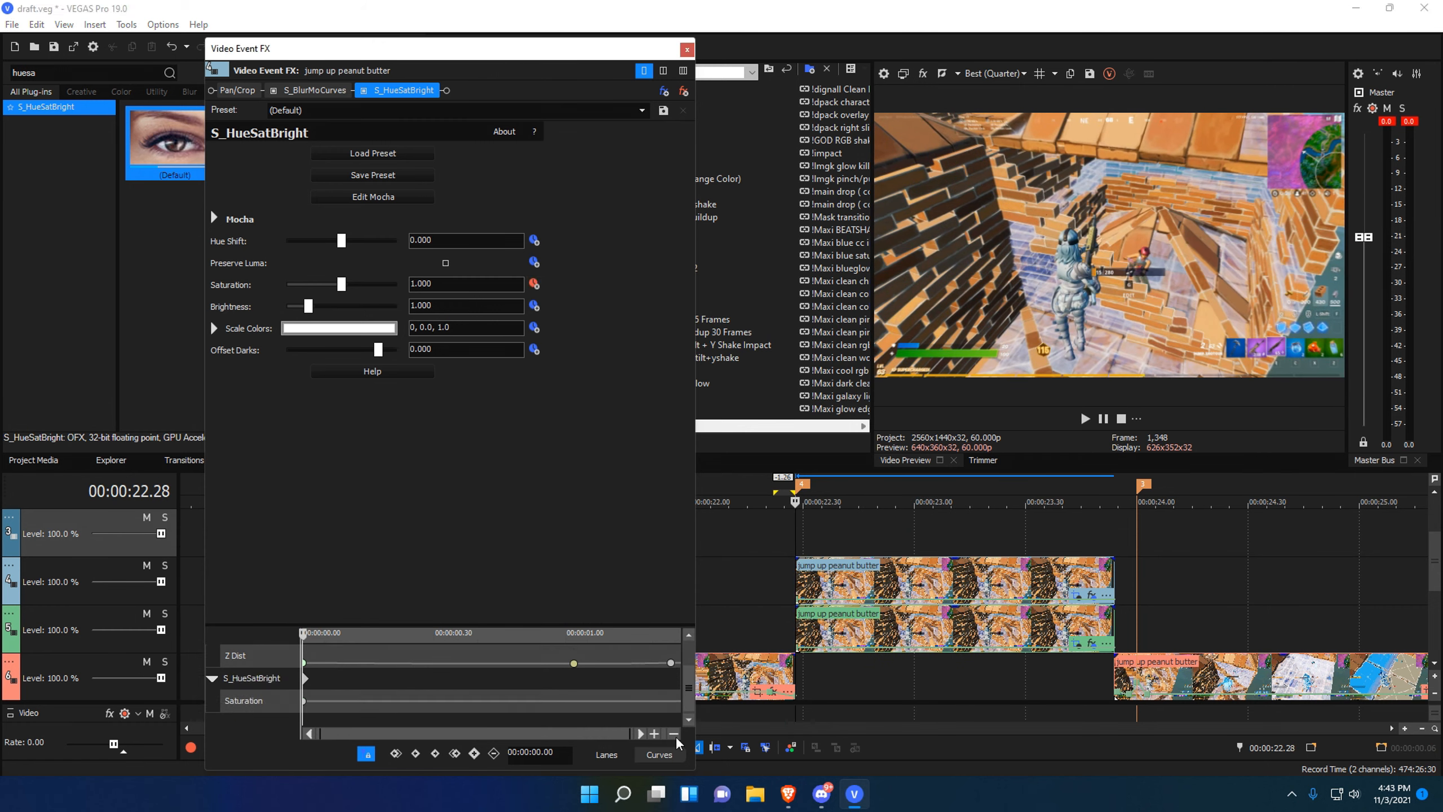
click(577, 694)
mouse_move(577, 695)
mouse_down()
mouse_move(548, 698)
mouse_move(572, 698)
mouse_up()
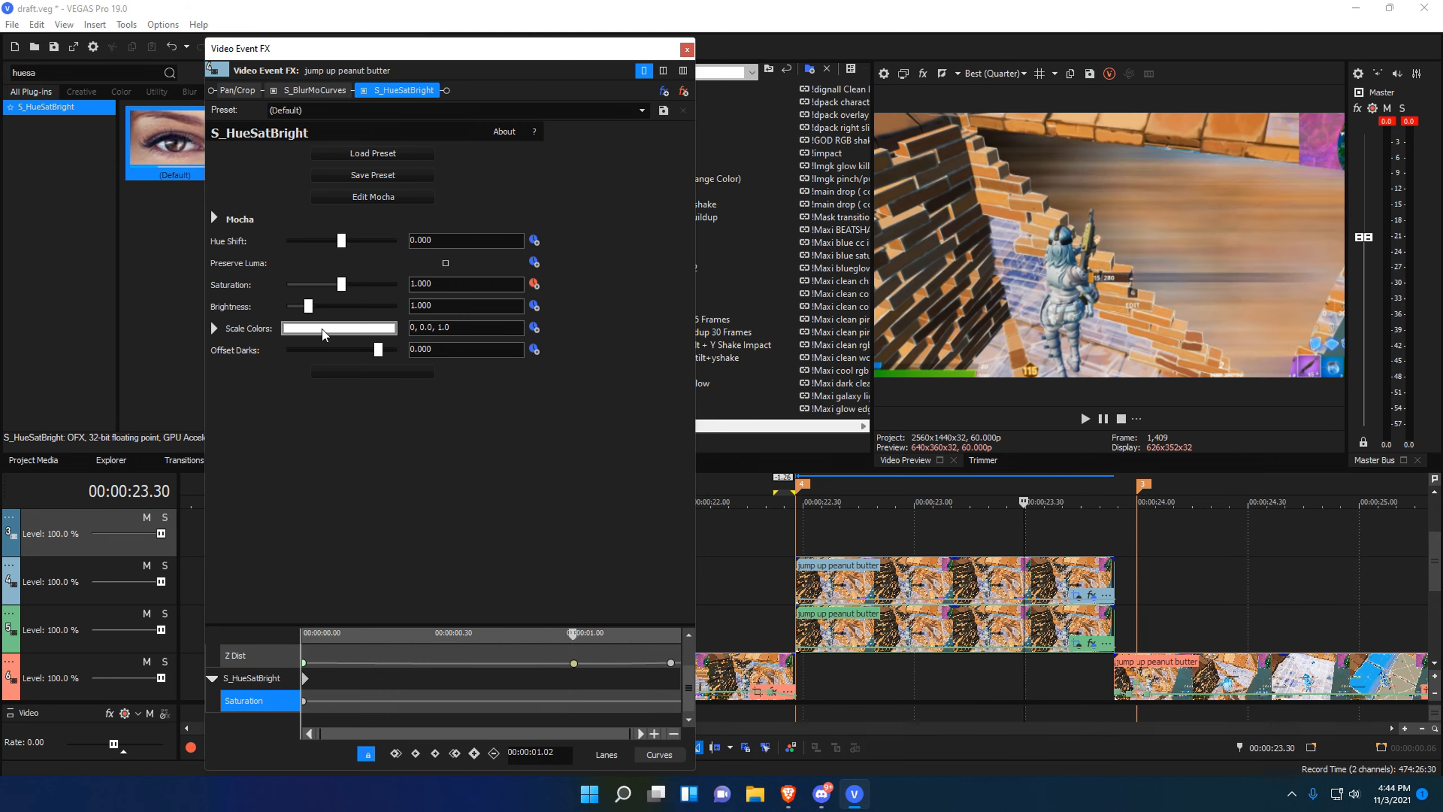
drag(342, 284, 299, 285)
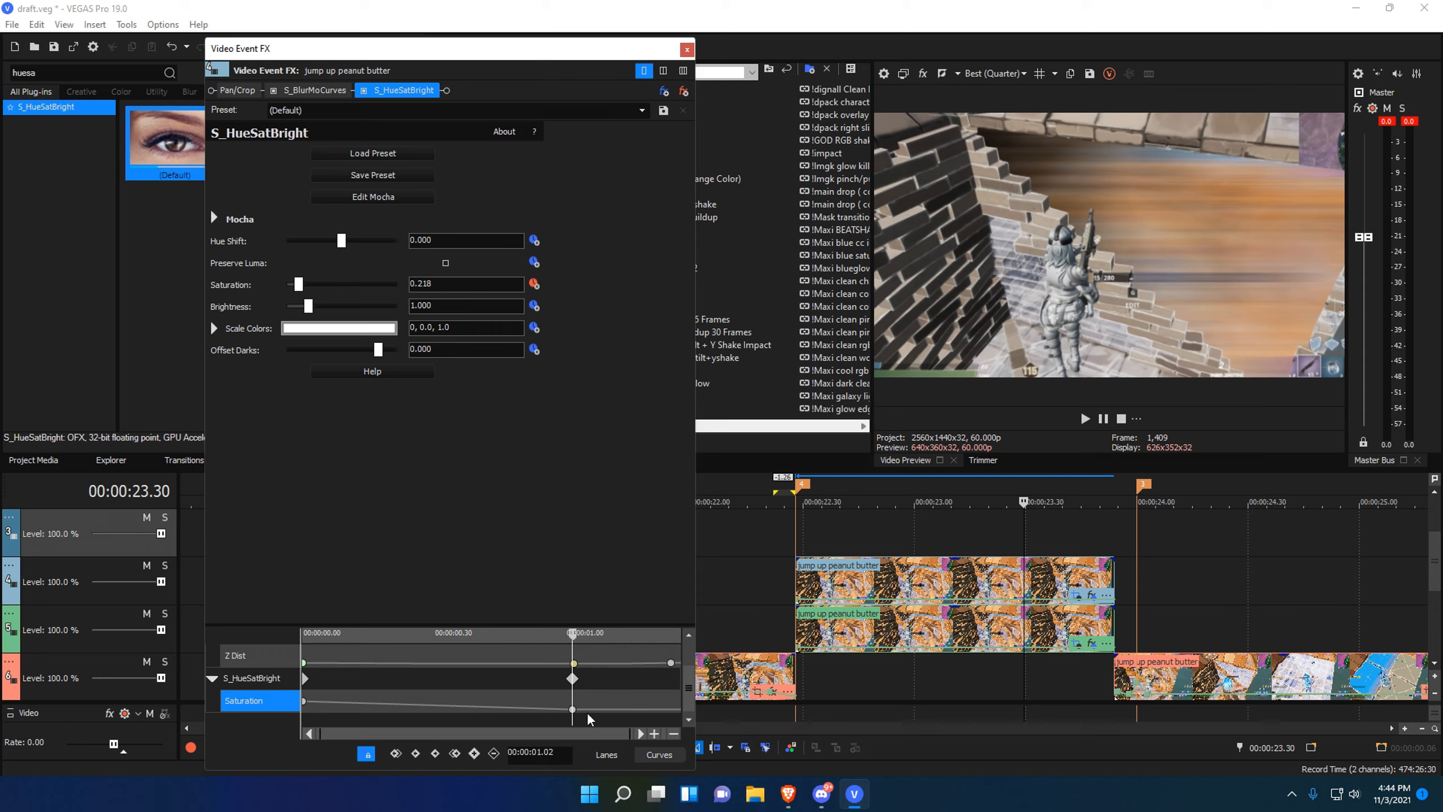
drag(588, 719, 653, 711)
drag(298, 286, 343, 284)
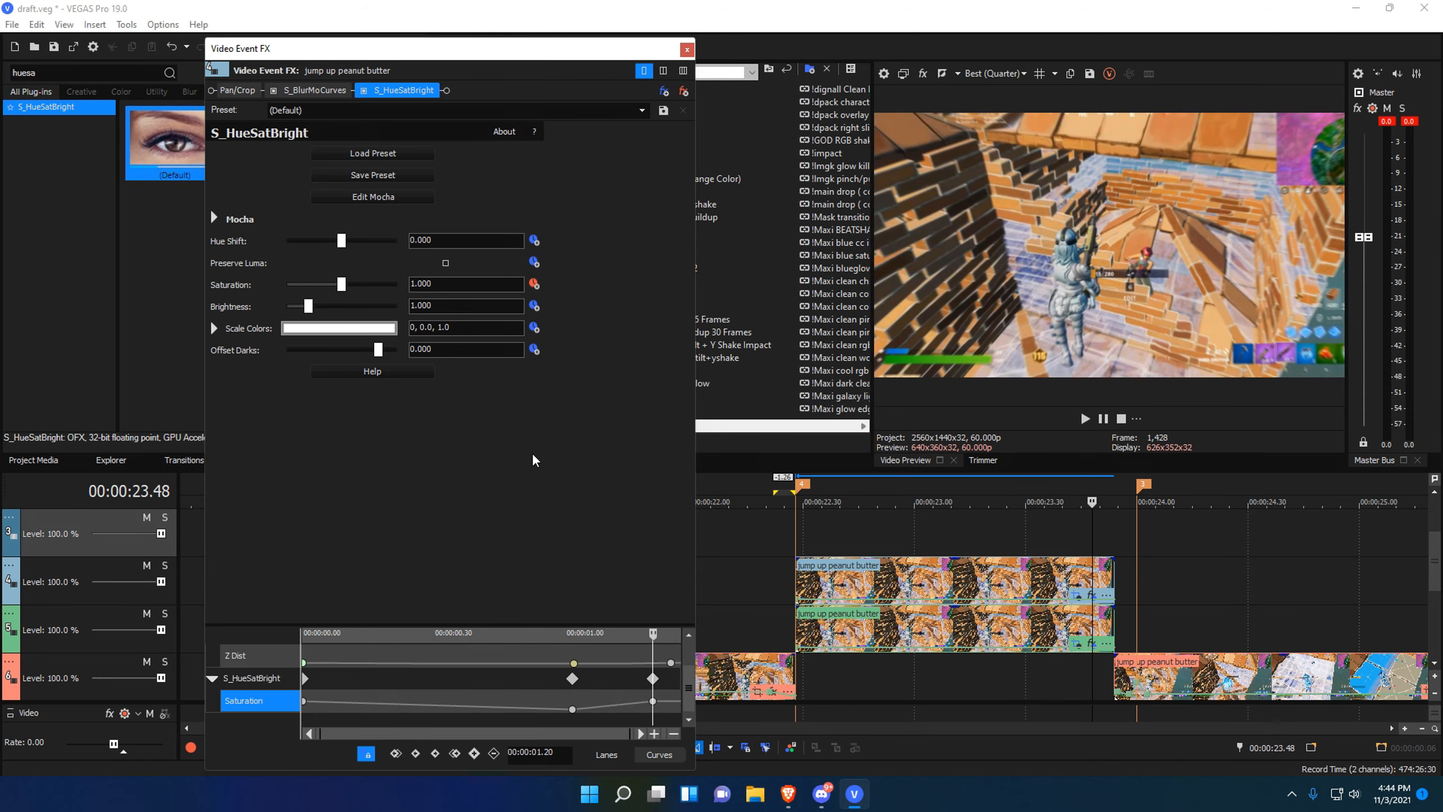
drag(654, 677, 284, 703)
click(602, 694)
click(284, 704)
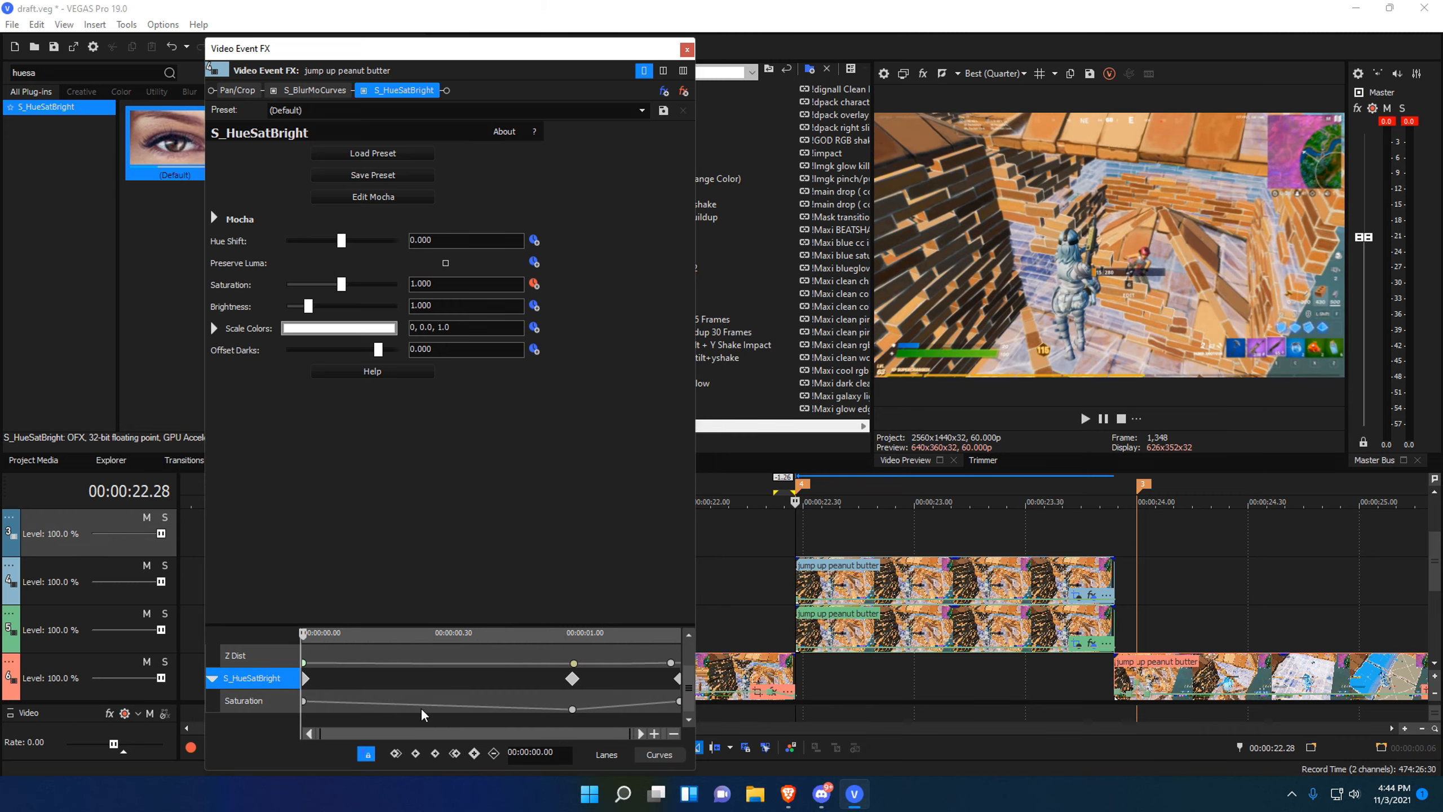
Remove the velocity envelope from the top stacked jump up peanut butter clip.
click(687, 49)
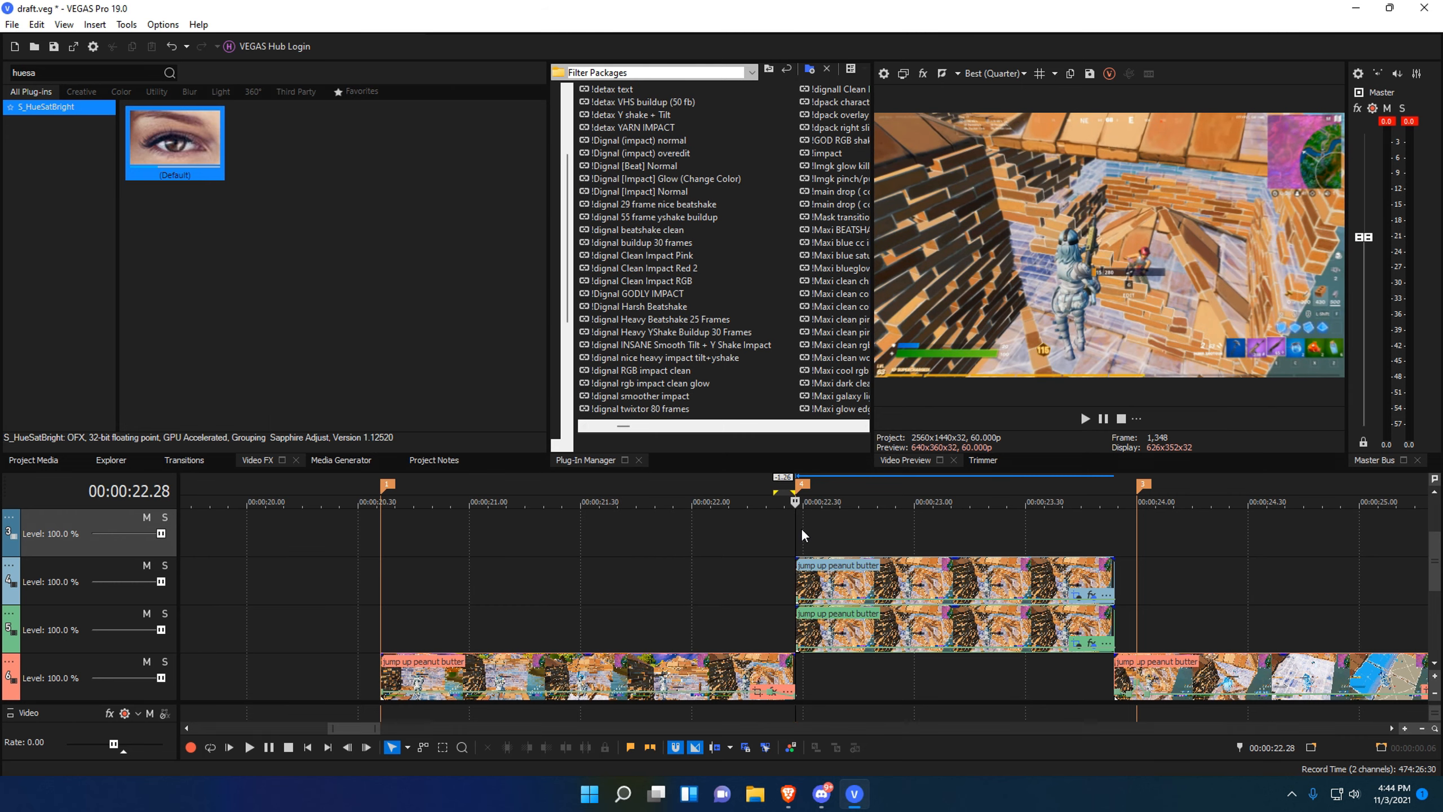
scroll(702, 570, down, 5)
scroll(965, 545, up, 5)
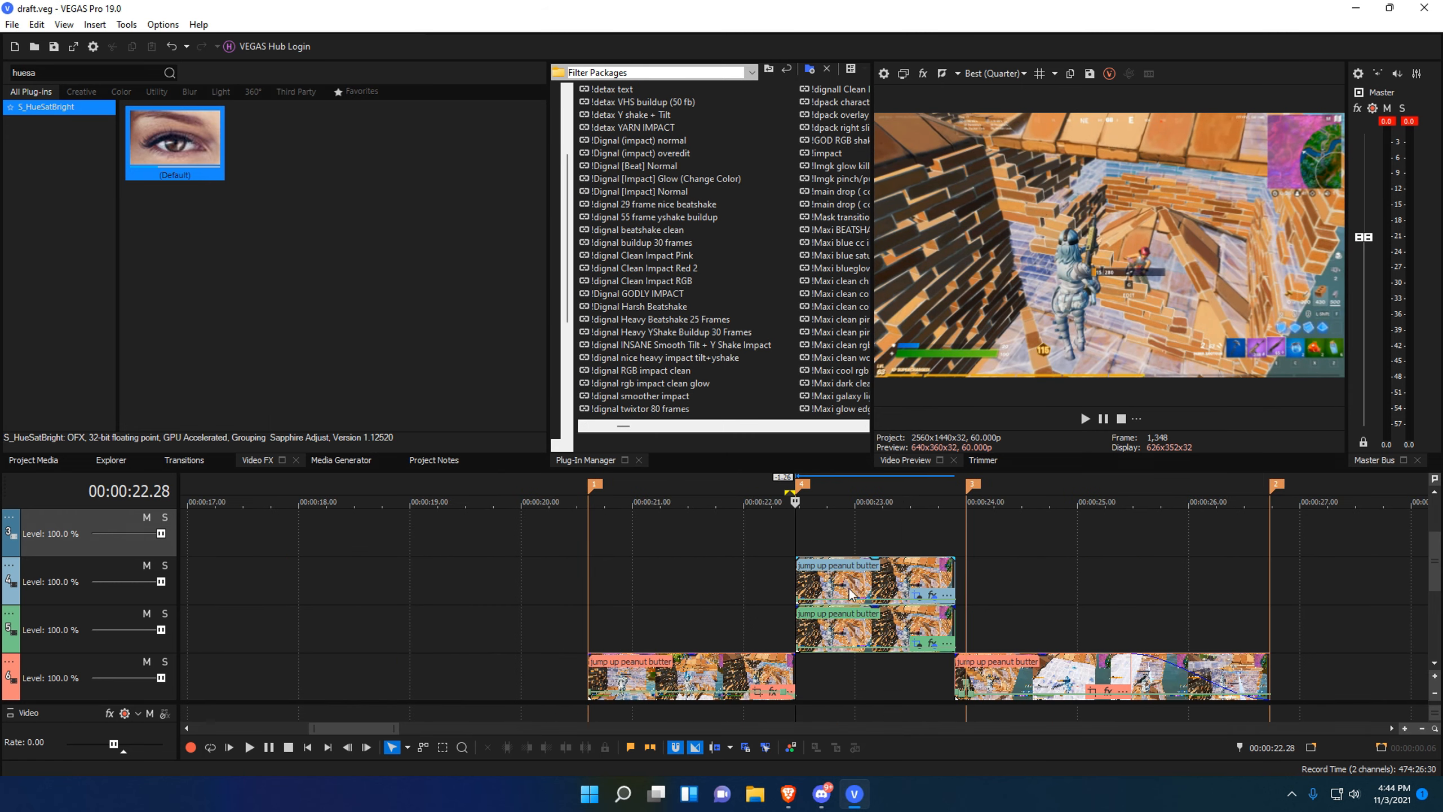
click(889, 515)
right_click(884, 523)
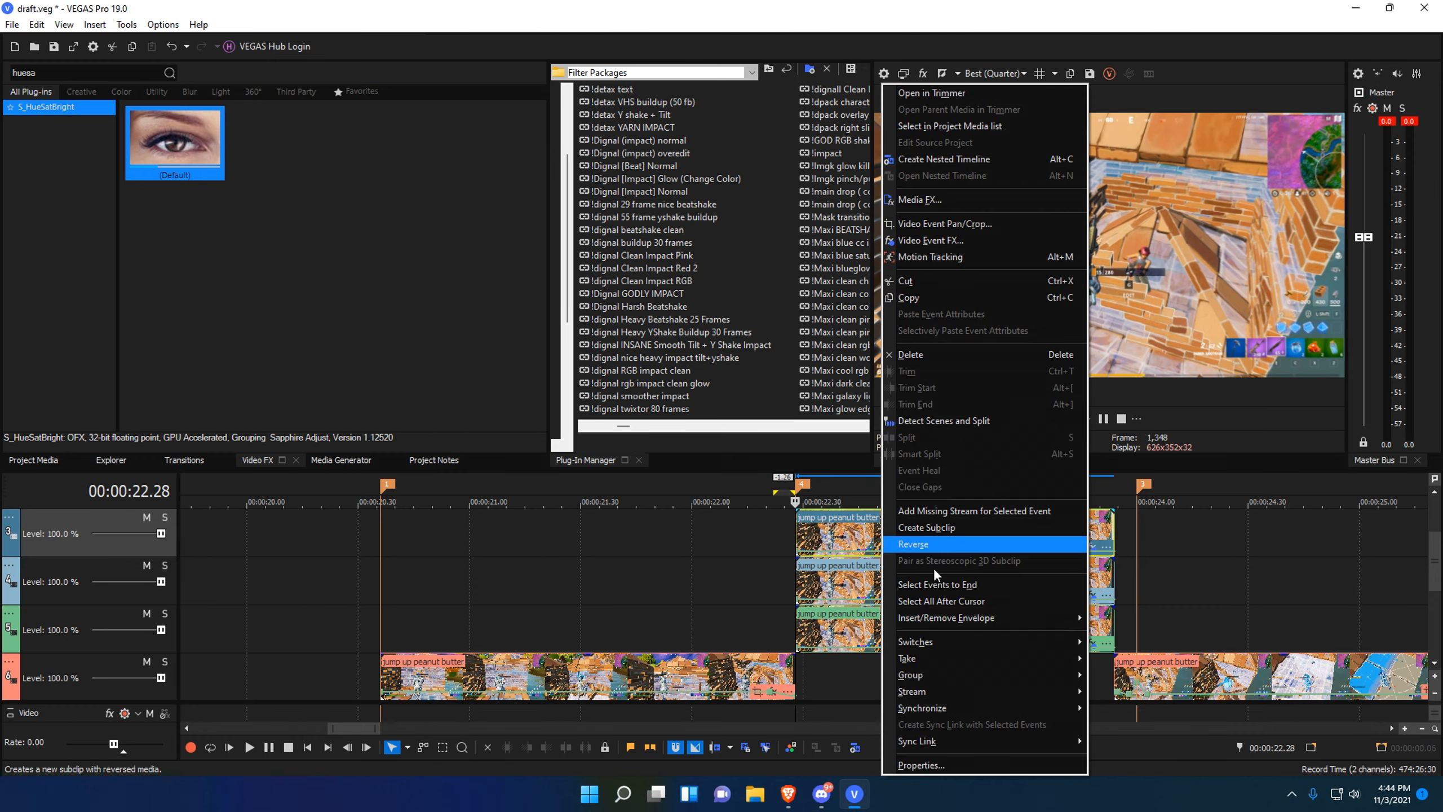
mouse_move(1015, 623)
click(1138, 618)
Save the project and open the top clip's Video Event FX chain.
key(ctrl+s)
scroll(831, 536, up, 2)
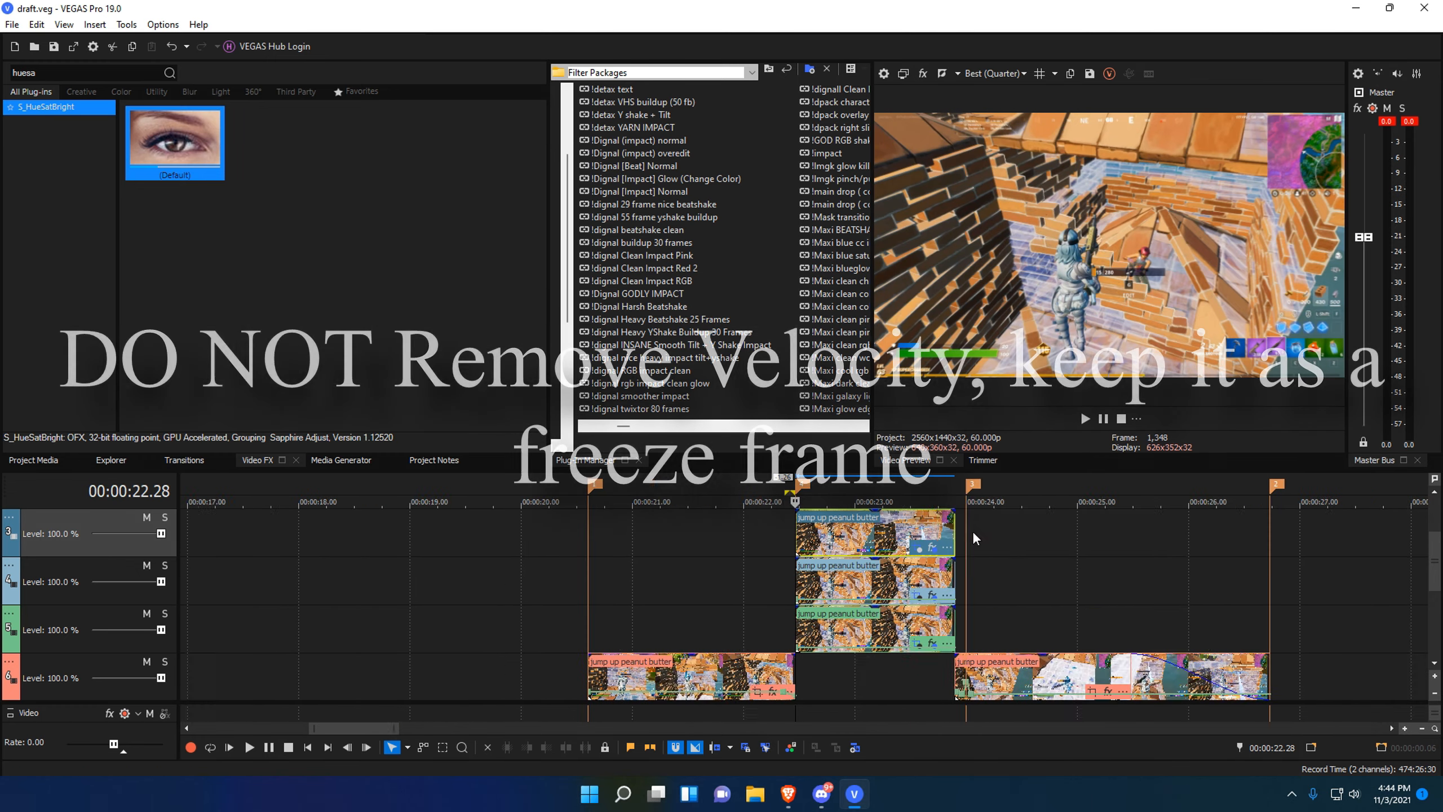
click(1252, 547)
Strip the top clip's plug-ins down to Pan/Crop and delete all its mask points.
click(681, 92)
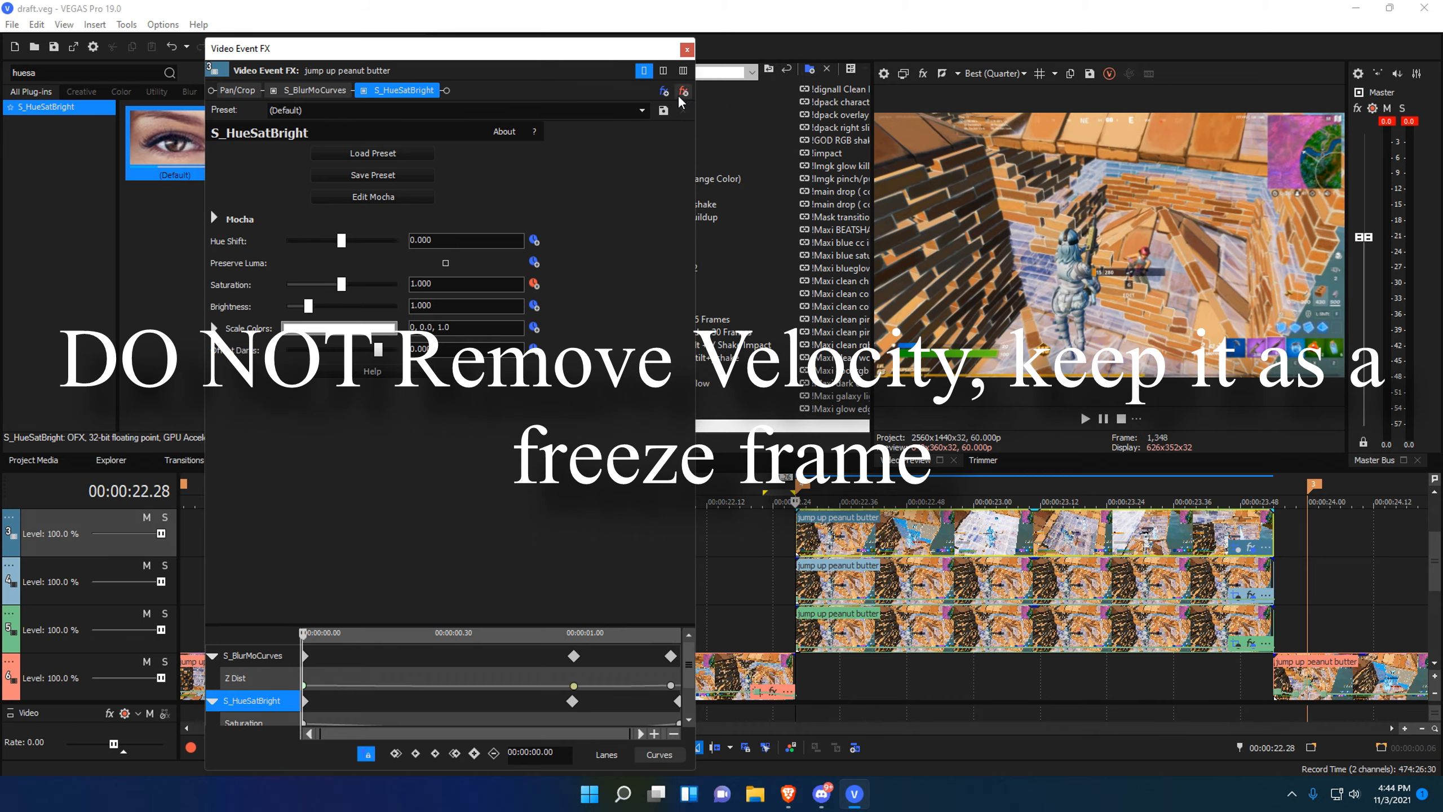
click(681, 93)
right_click(451, 415)
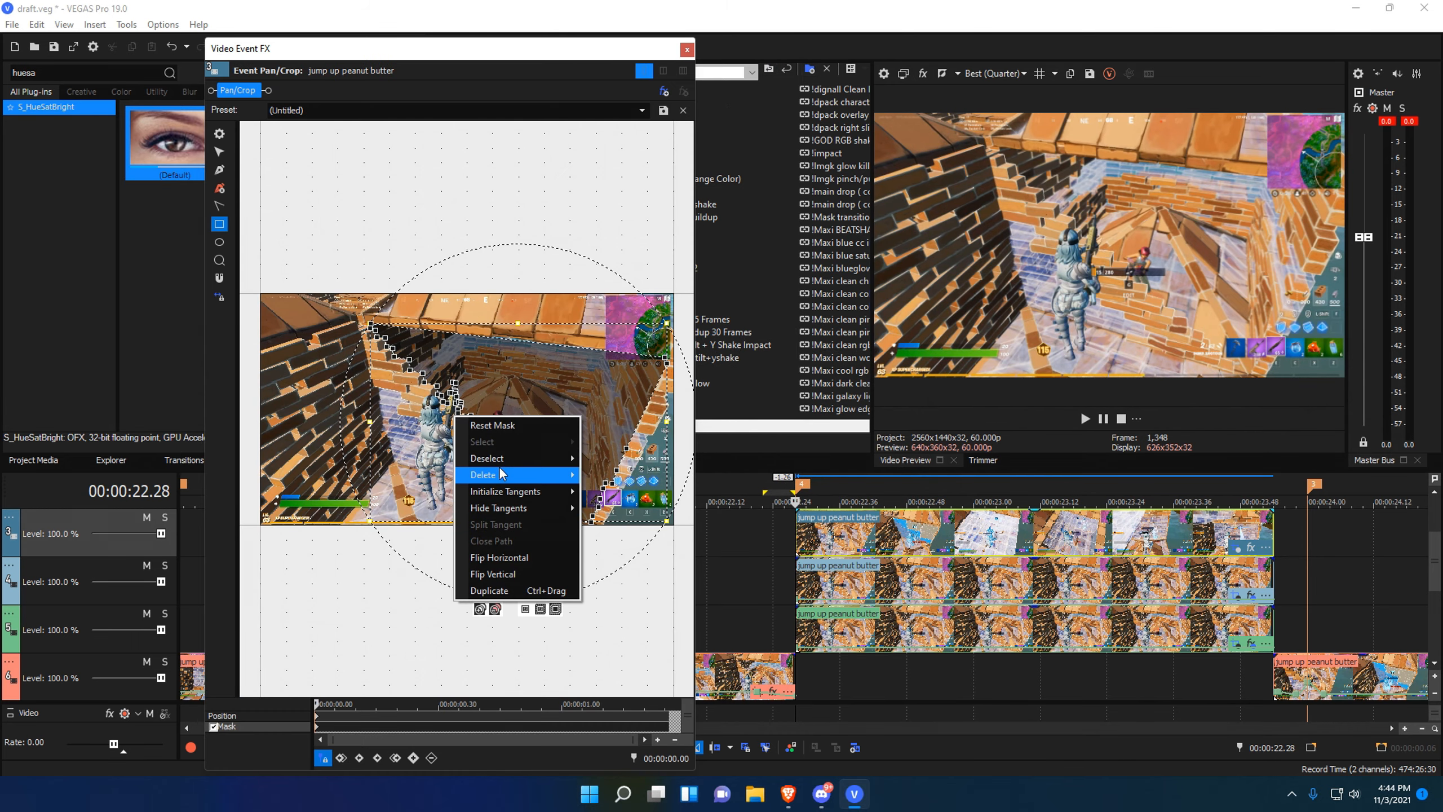
mouse_move(483, 472)
click(599, 557)
Widen the Pan/Crop window, inspect the crop frame, then close it with playhead near 22.40.
scroll(462, 405, up, 3)
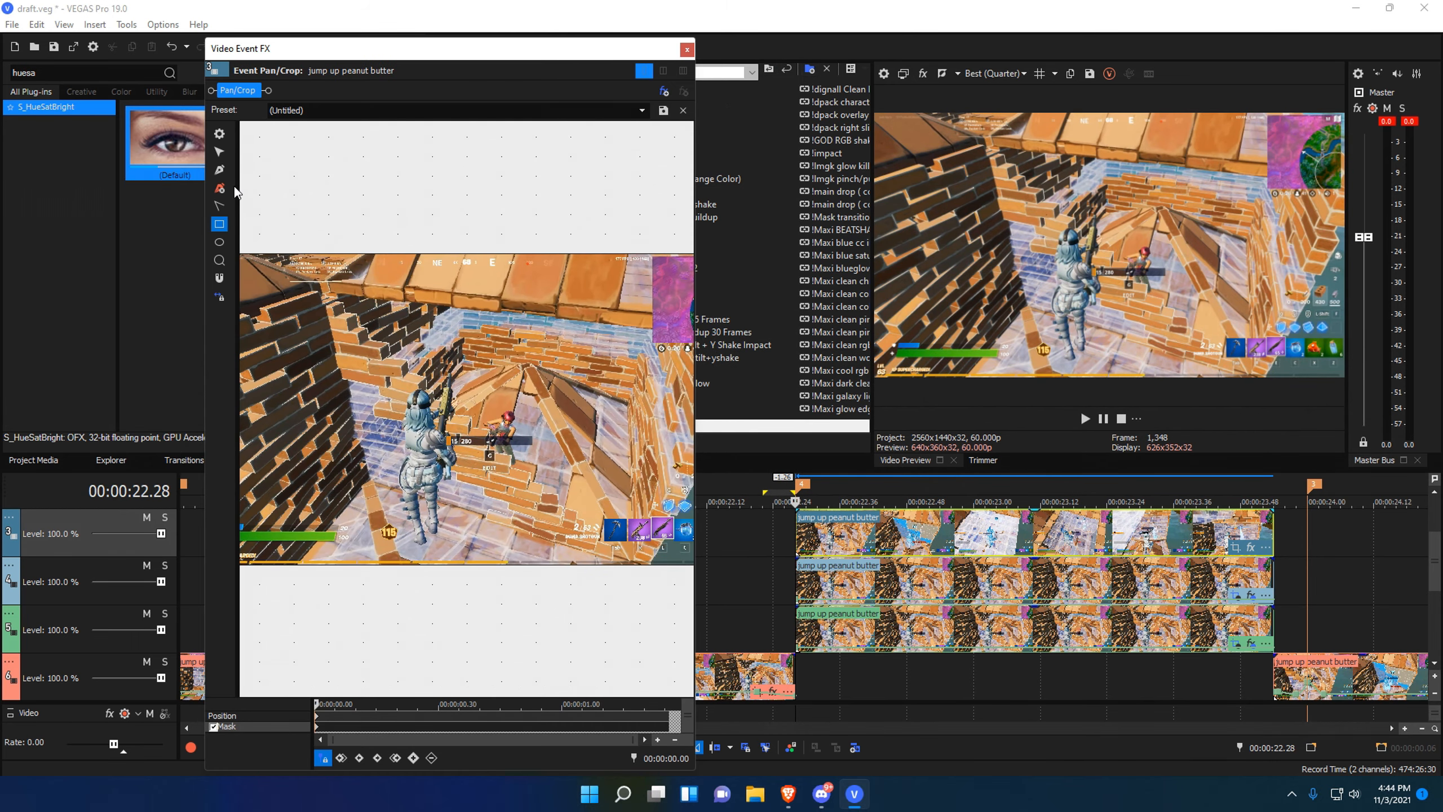
drag(695, 336, 812, 336)
click(220, 151)
drag(627, 353, 786, 340)
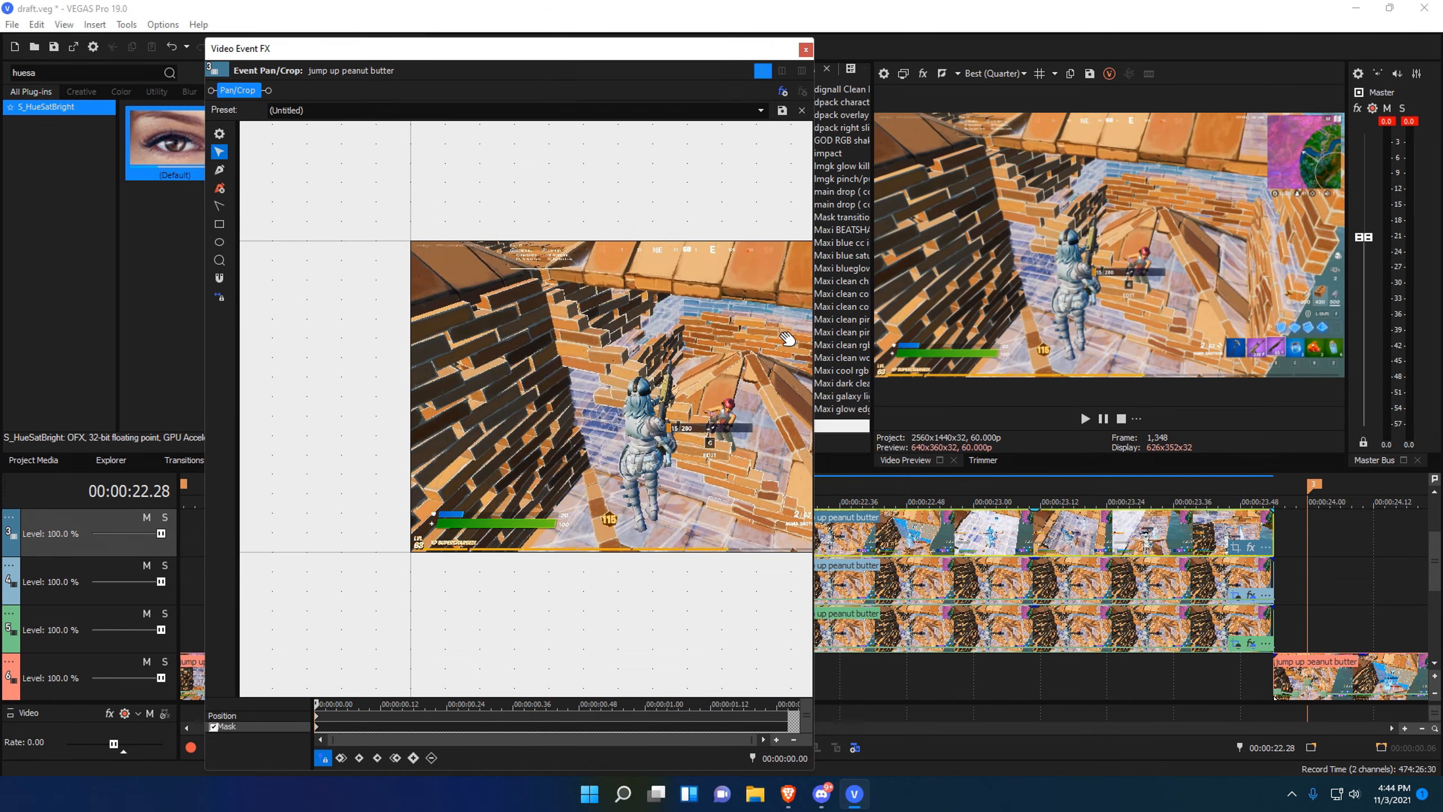
scroll(701, 441, up, 4)
scroll(701, 442, up, 2)
drag(701, 441, 612, 437)
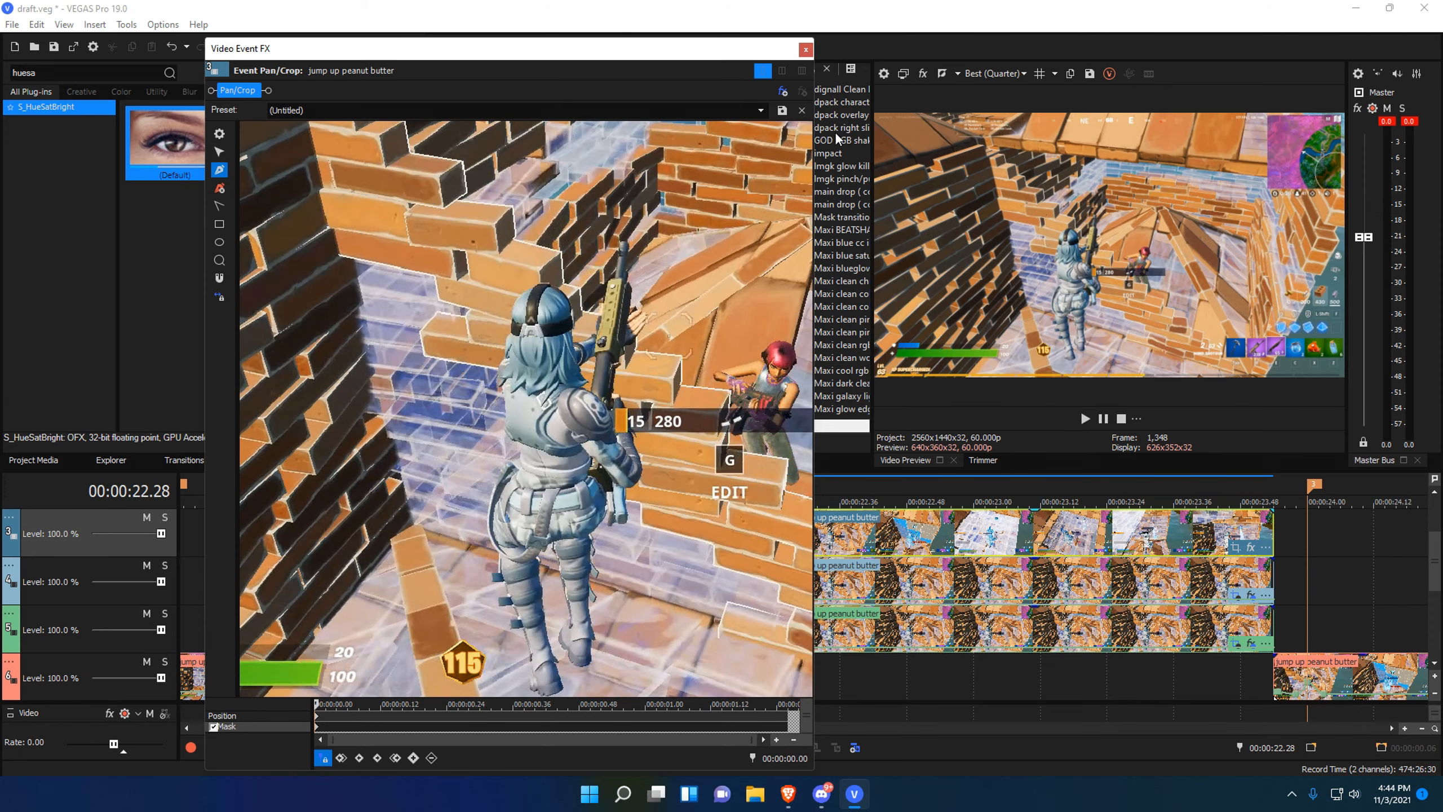
click(806, 50)
click(862, 535)
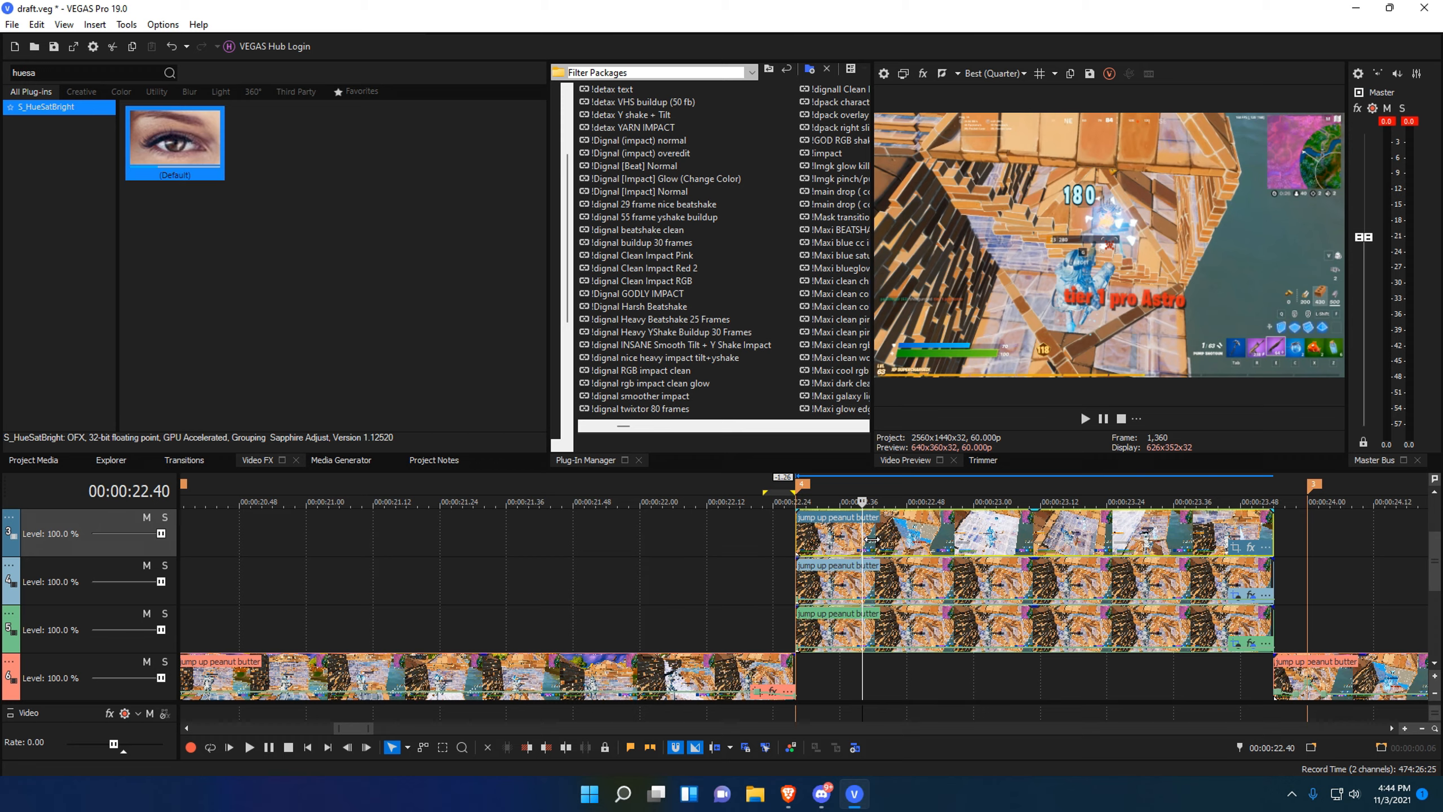
Undo, move the top-track clip to 22.28 above the stacked clips, and save.
key(ctrl+z)
click(800, 535)
scroll(800, 535, down, 6)
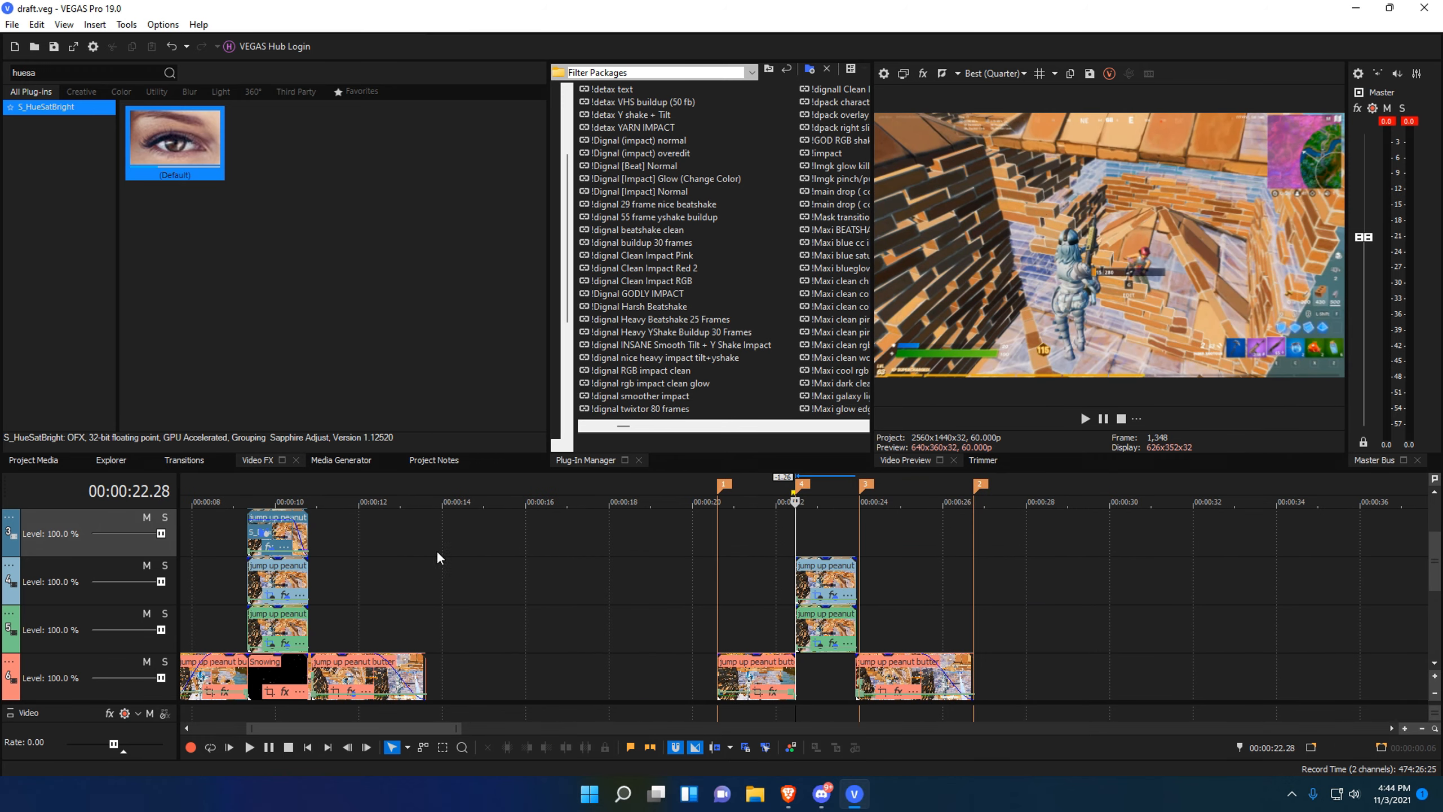
drag(277, 538, 832, 531)
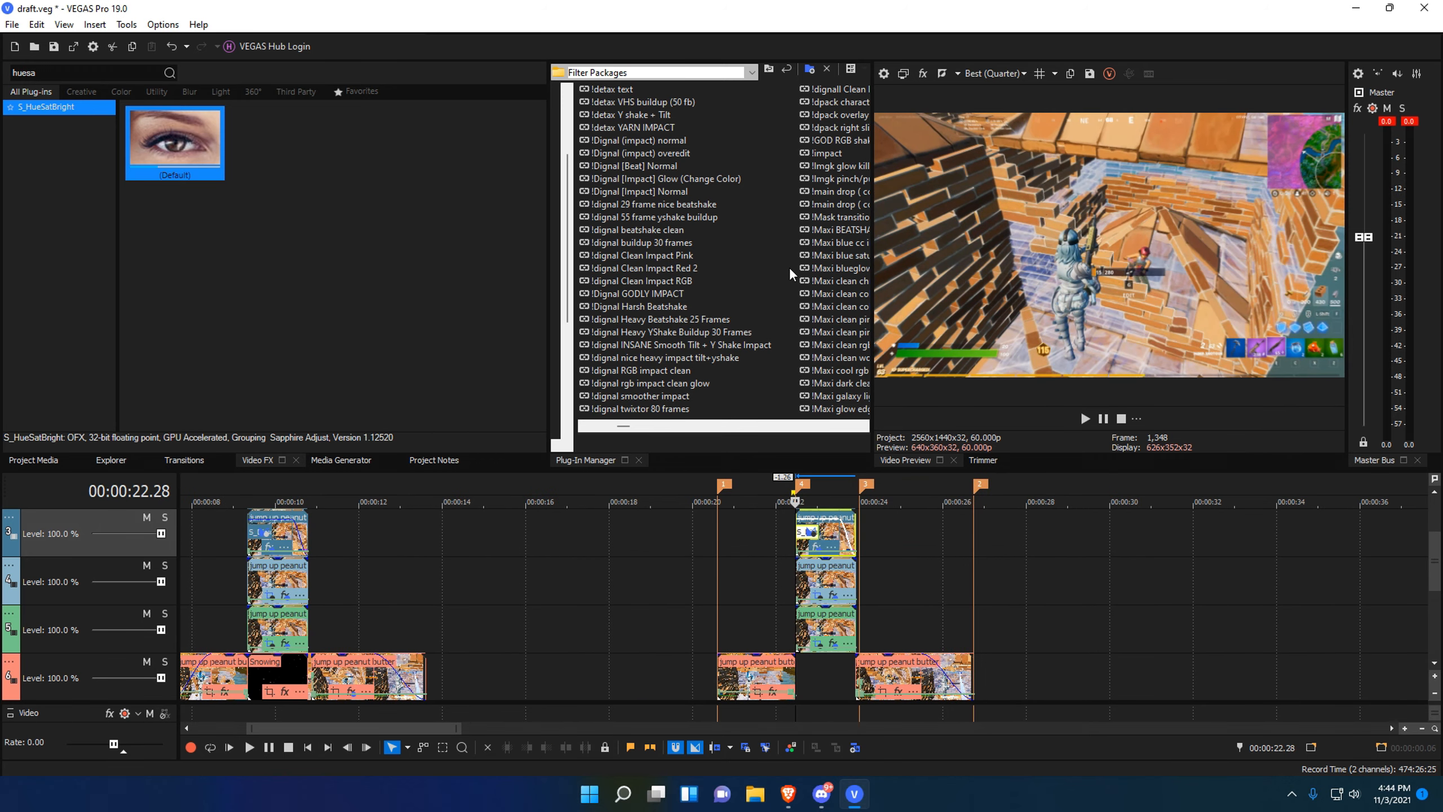
scroll(955, 580, up, 6)
key(ctrl+s)
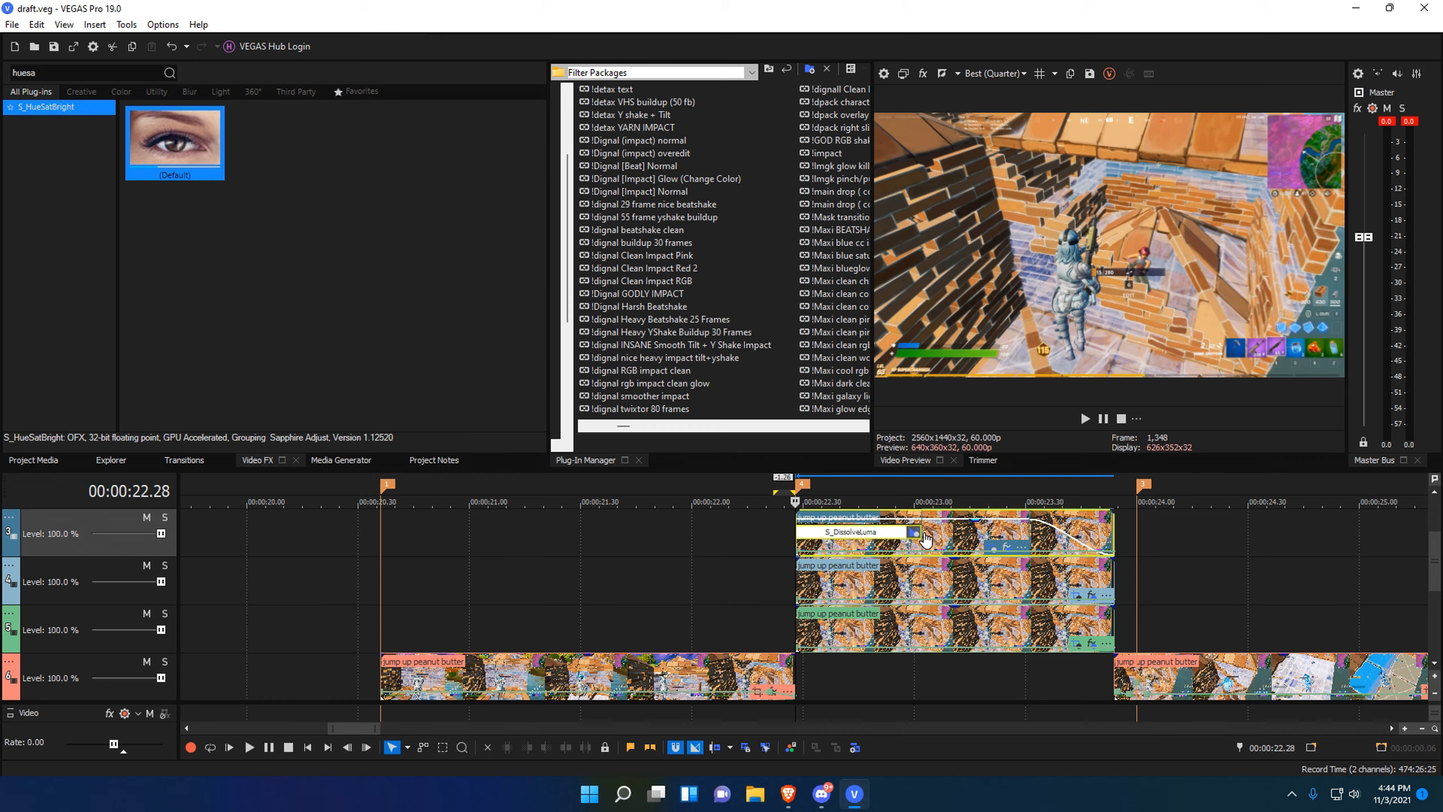
Try S_DissolveLuma on the top clip, then remove its plug-ins down to Pan/Crop.
drag(925, 539, 924, 537)
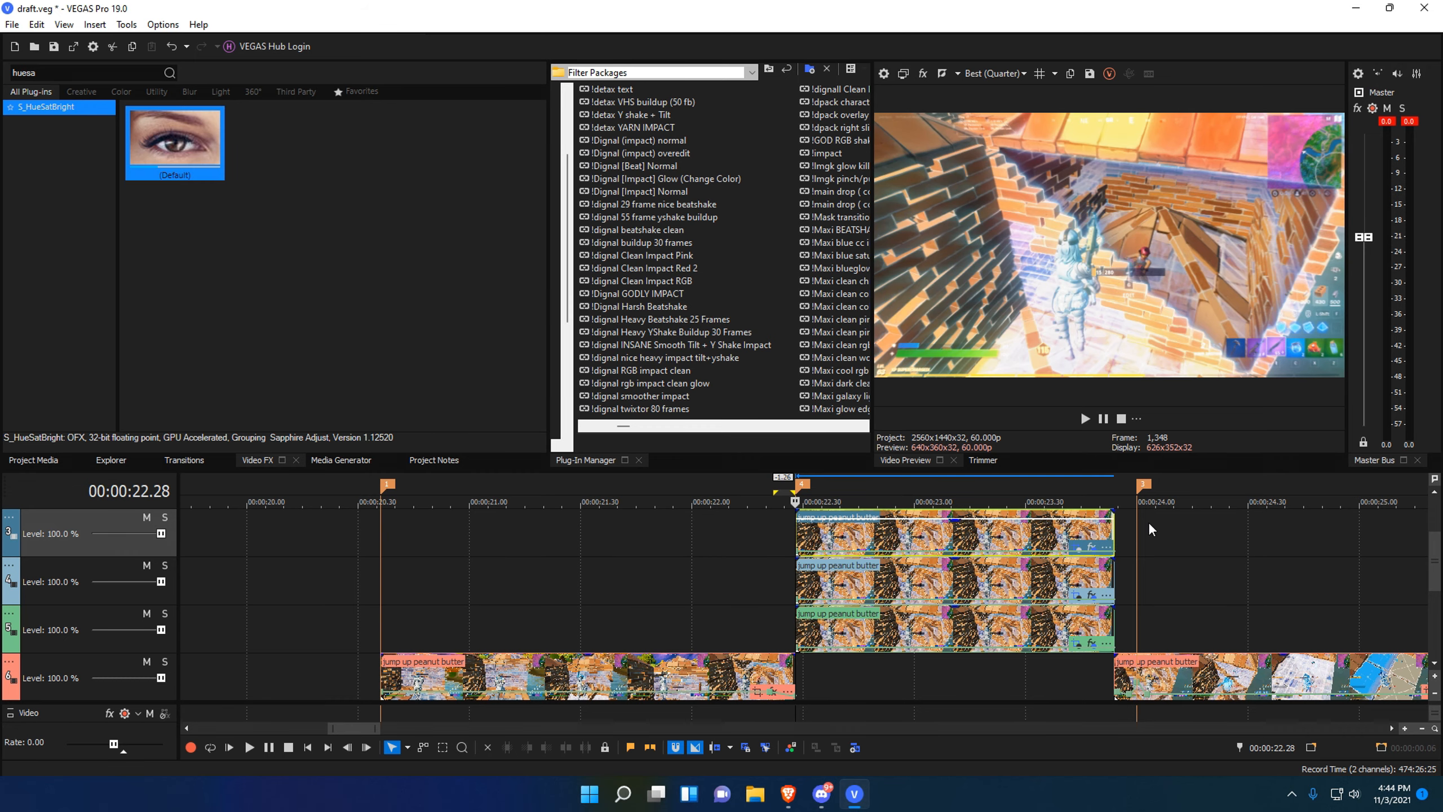
click(1091, 546)
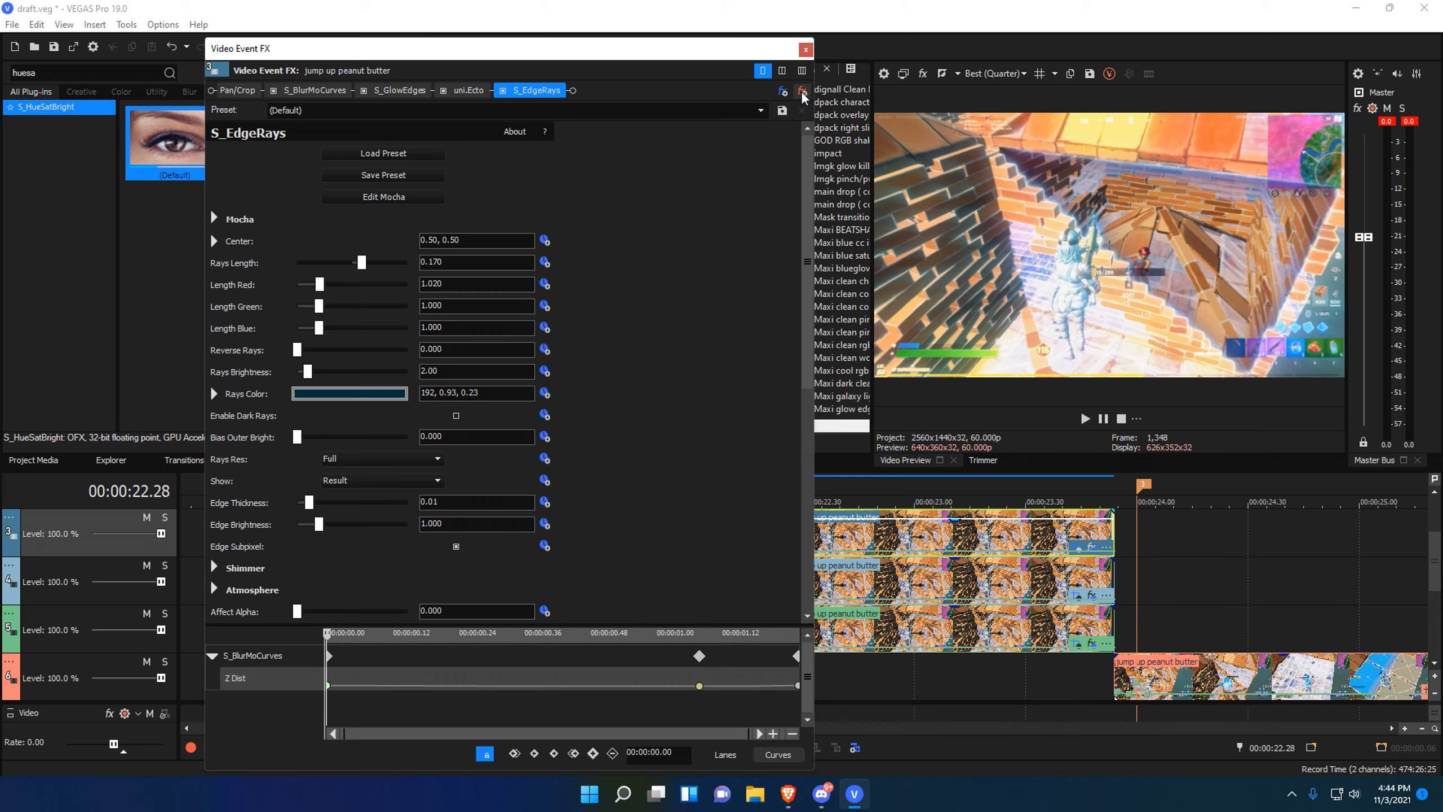
click(799, 90)
click(800, 91)
click(800, 90)
click(801, 92)
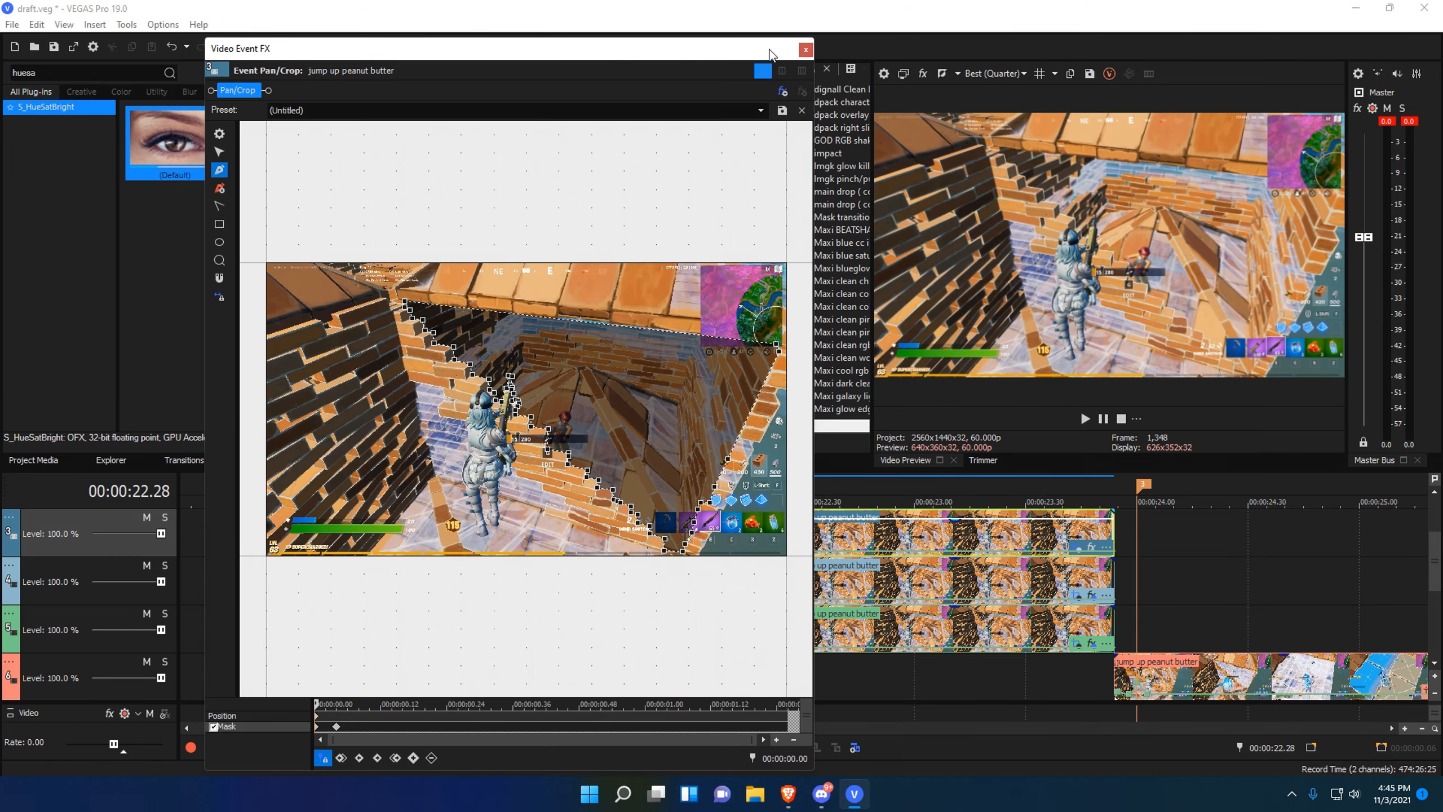
click(805, 51)
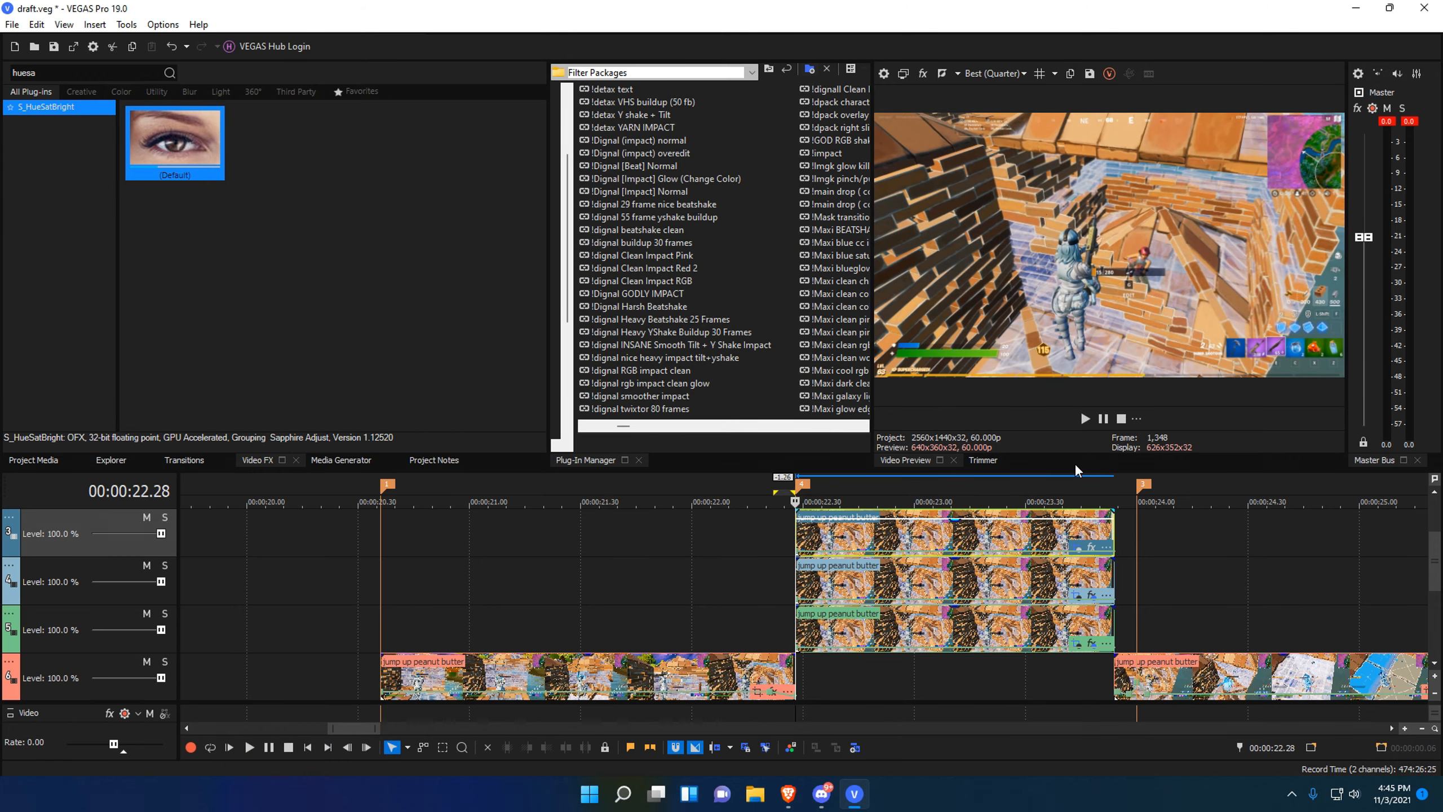
click(1091, 546)
click(800, 90)
click(805, 50)
Play back the stretch starting around 22.10.
drag(710, 577, 759, 540)
click(728, 578)
key(space)
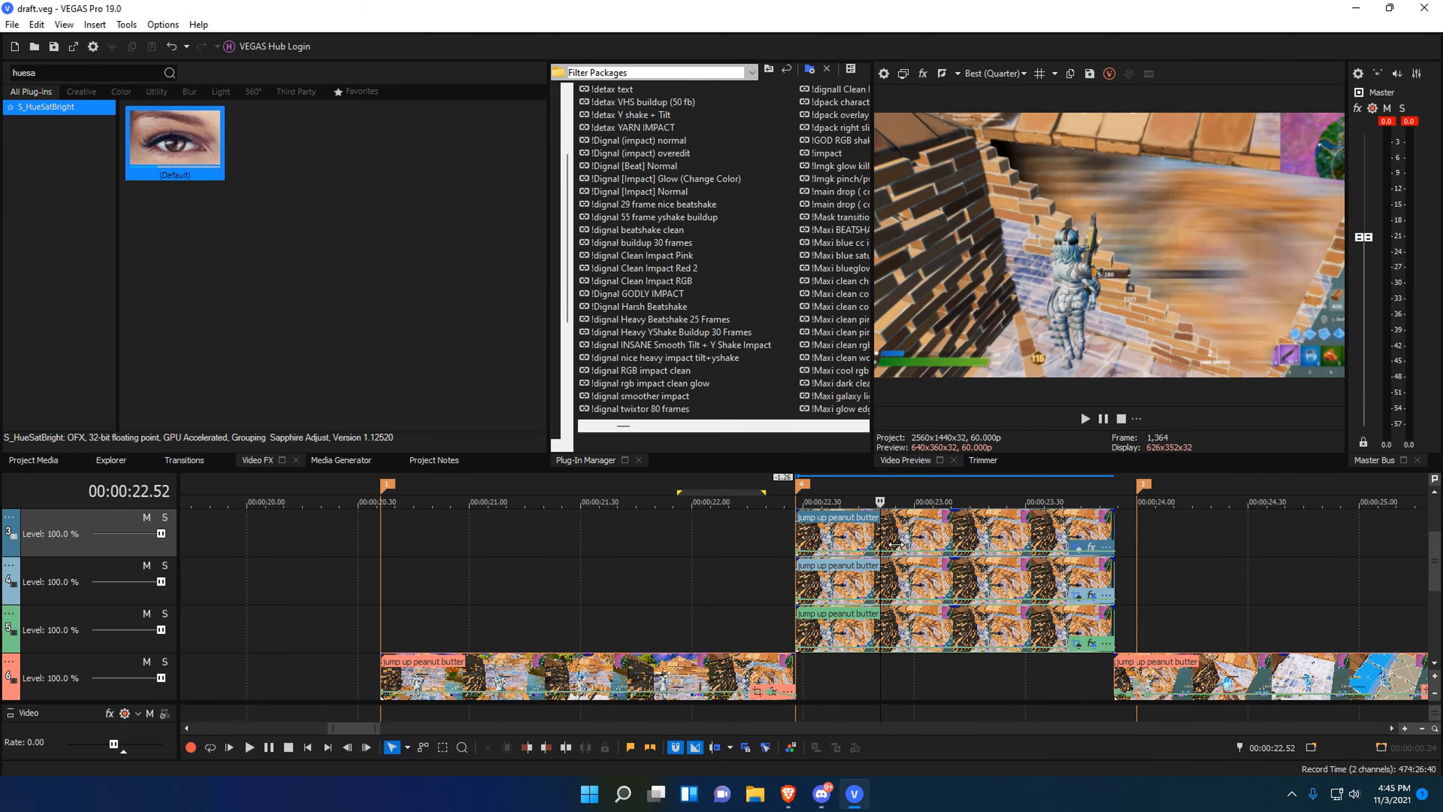
Stop playback and read the stacked clip's S_BlurMoCurves Z Dist keyframe at 1.02: 0.833.
key(Return)
click(1090, 594)
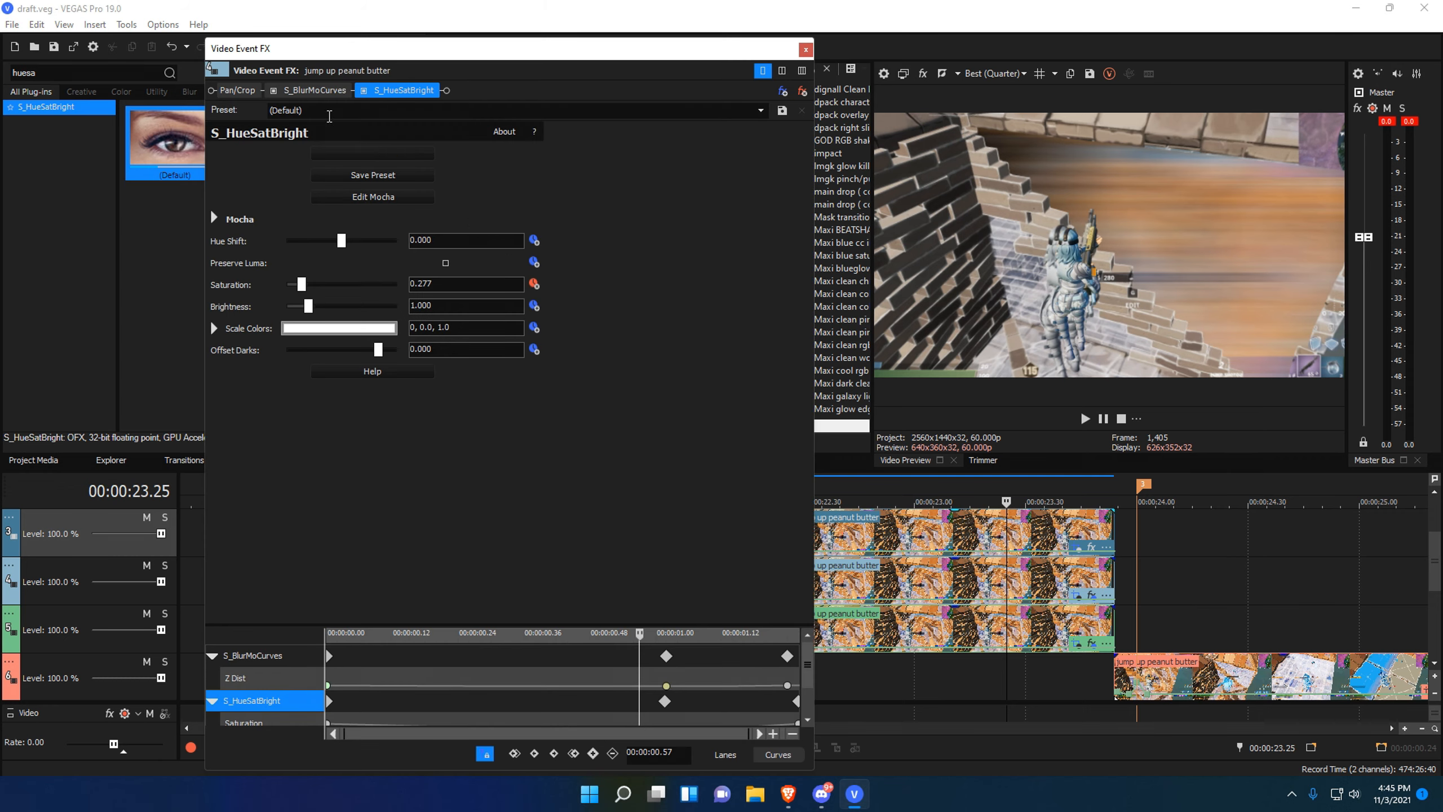
click(313, 90)
scroll(810, 700, down, 1)
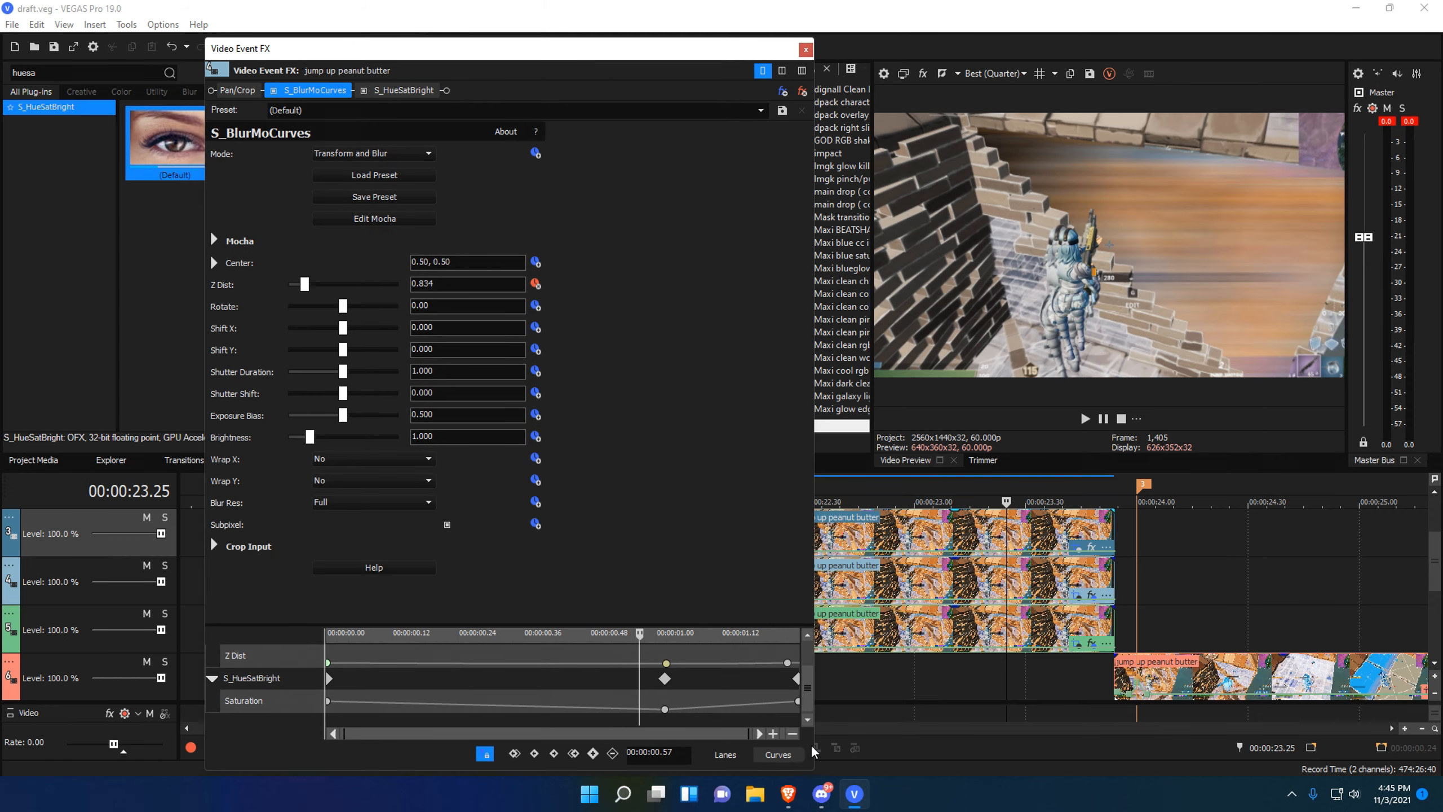
click(664, 708)
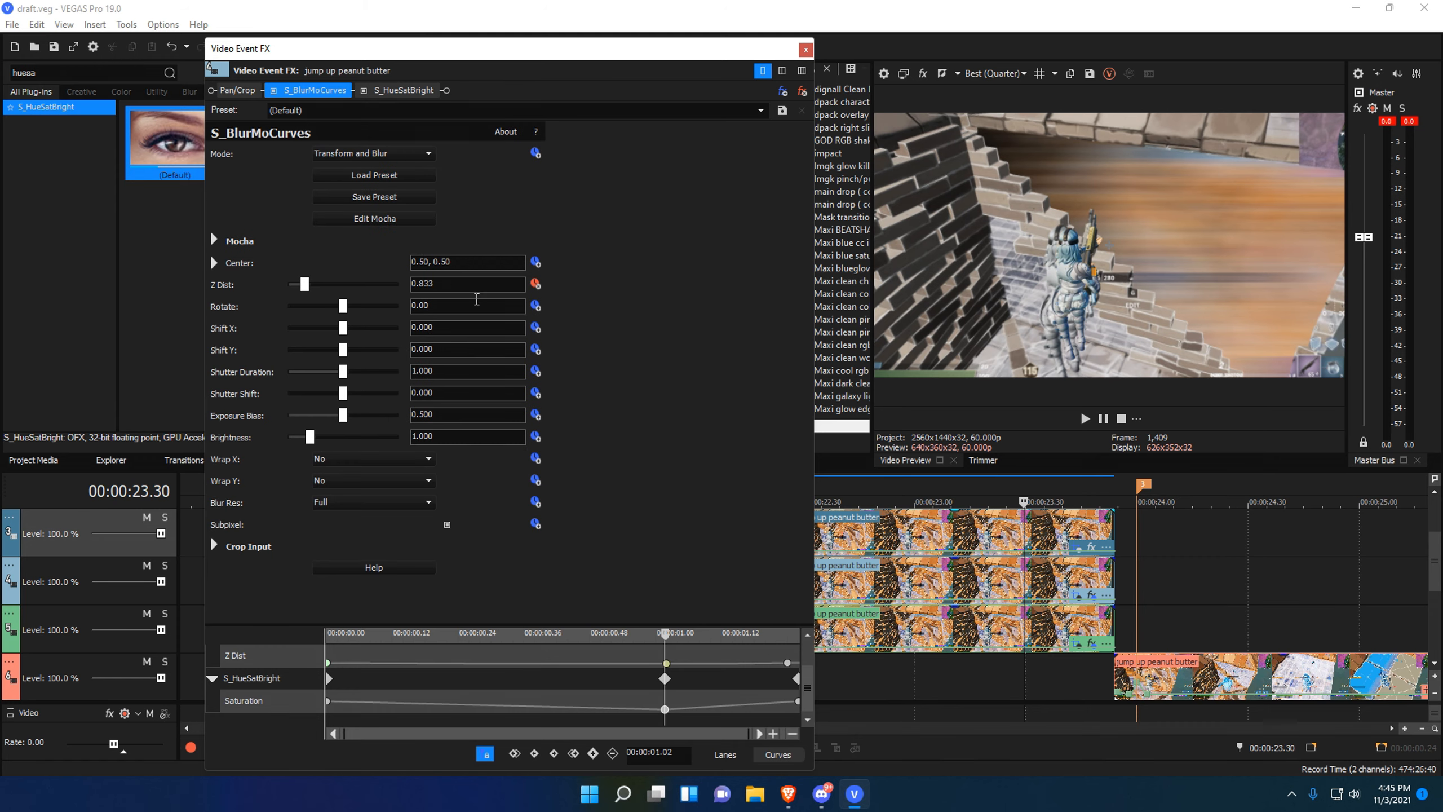
click(472, 289)
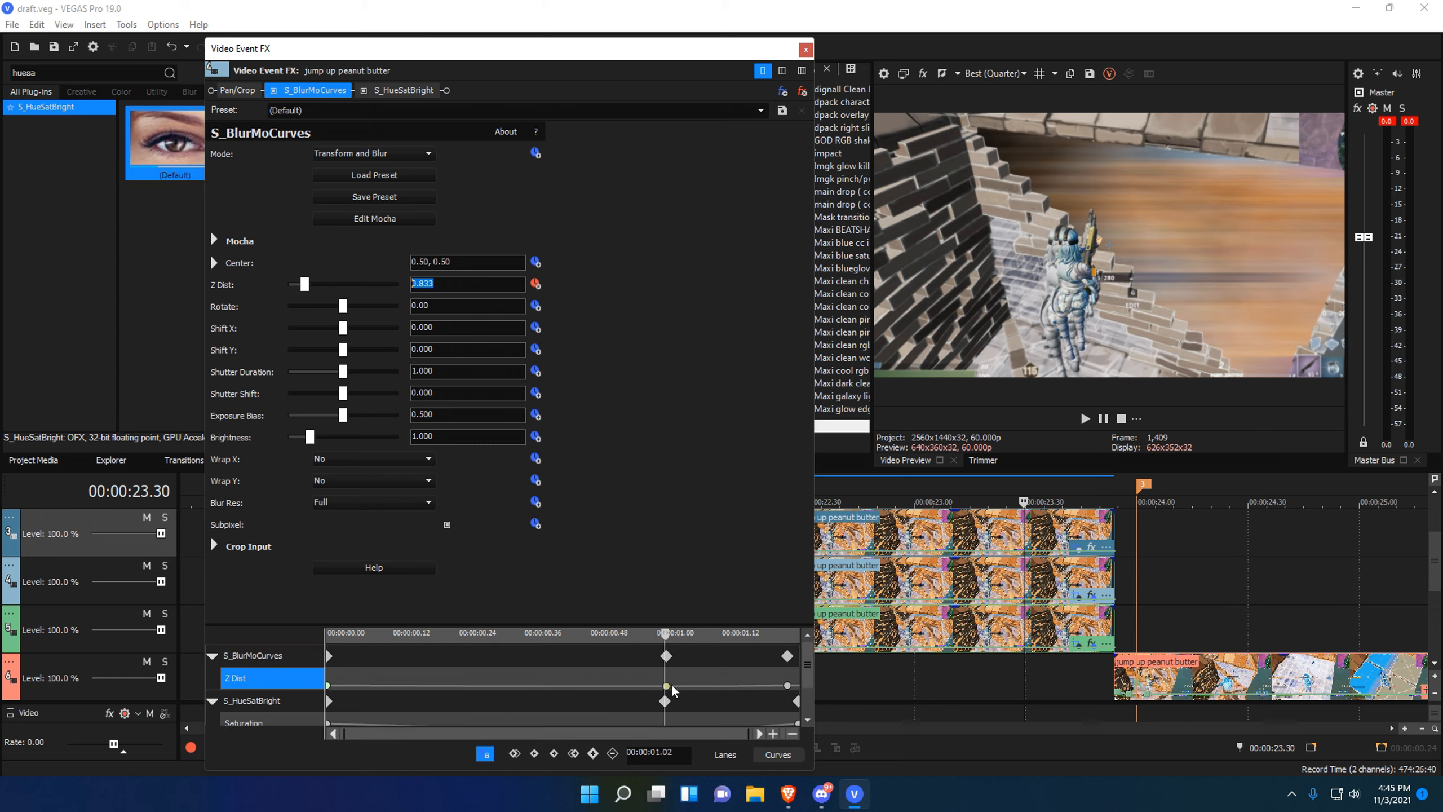
click(667, 686)
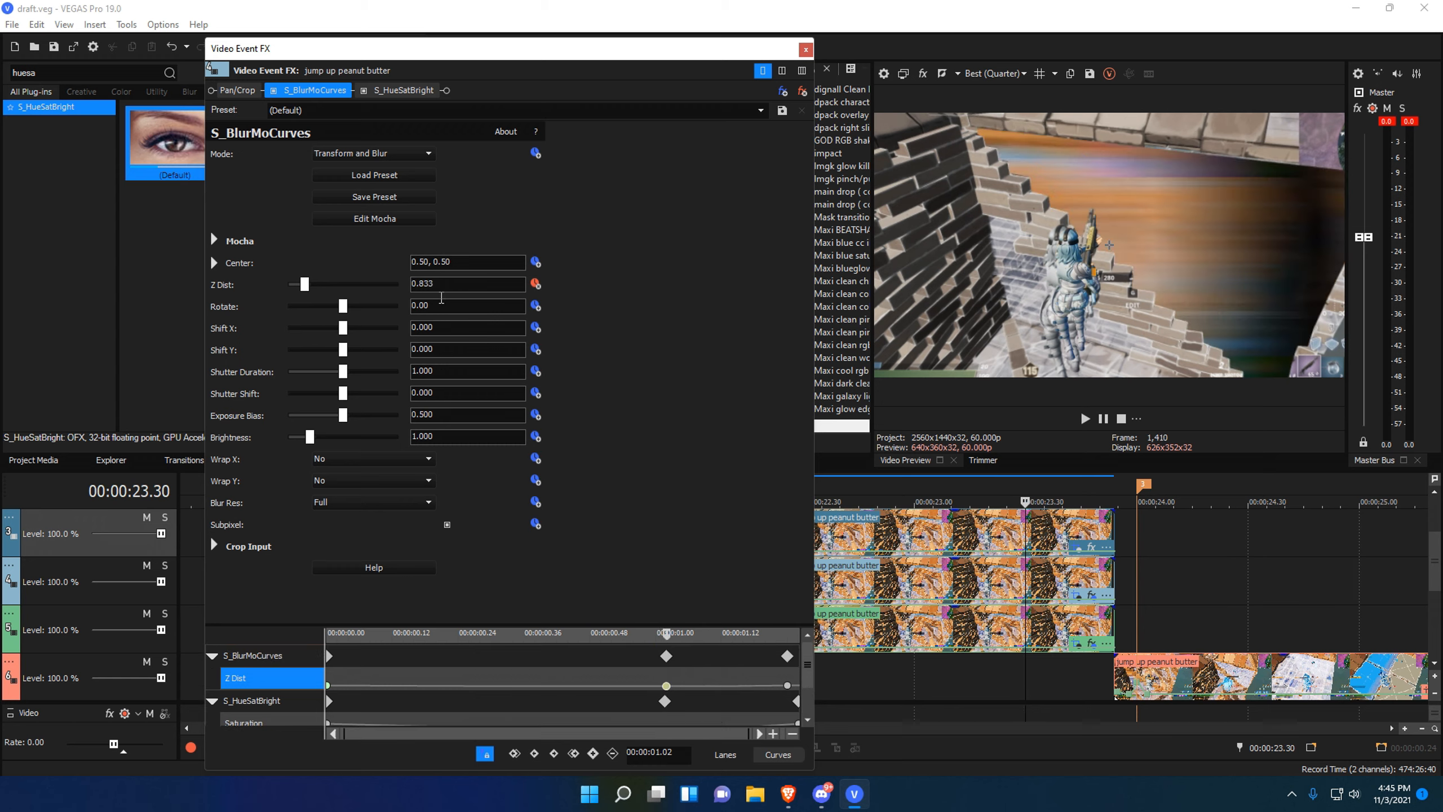
click(437, 283)
Search 'blurmo', add S_BlurMoCurves to the top clip, and keyframe Z Dist at 0.833.
click(805, 50)
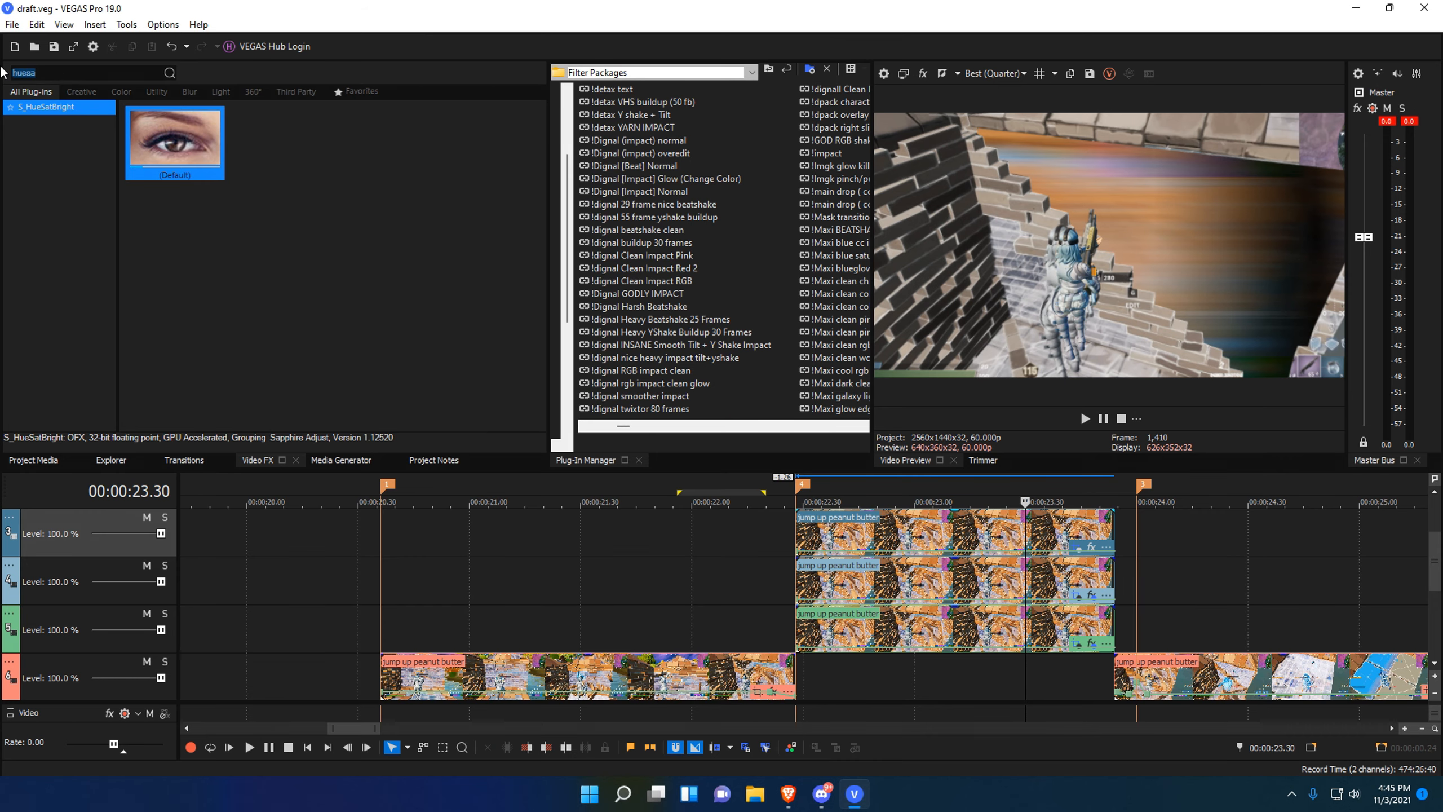
text(blurmo)
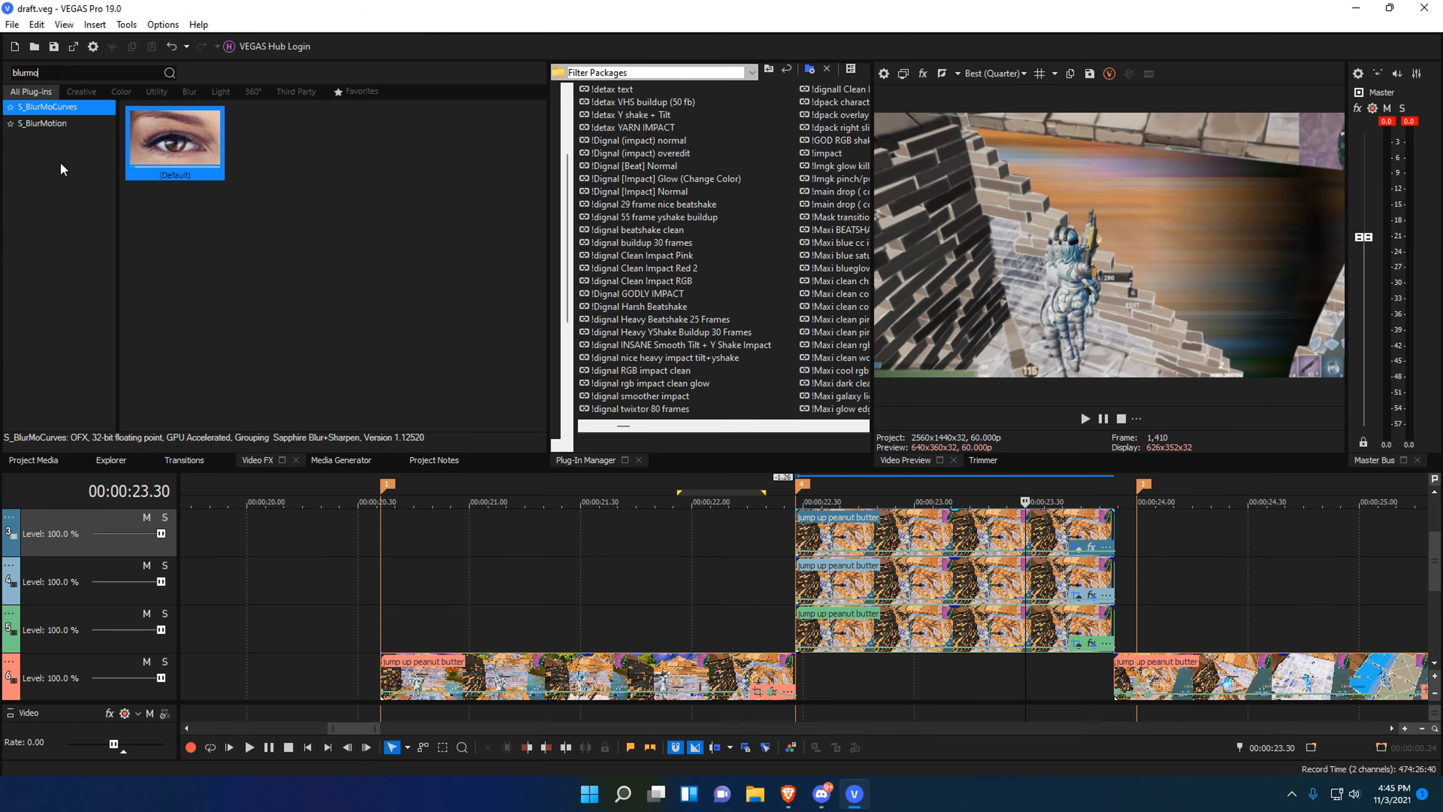
drag(59, 111, 968, 534)
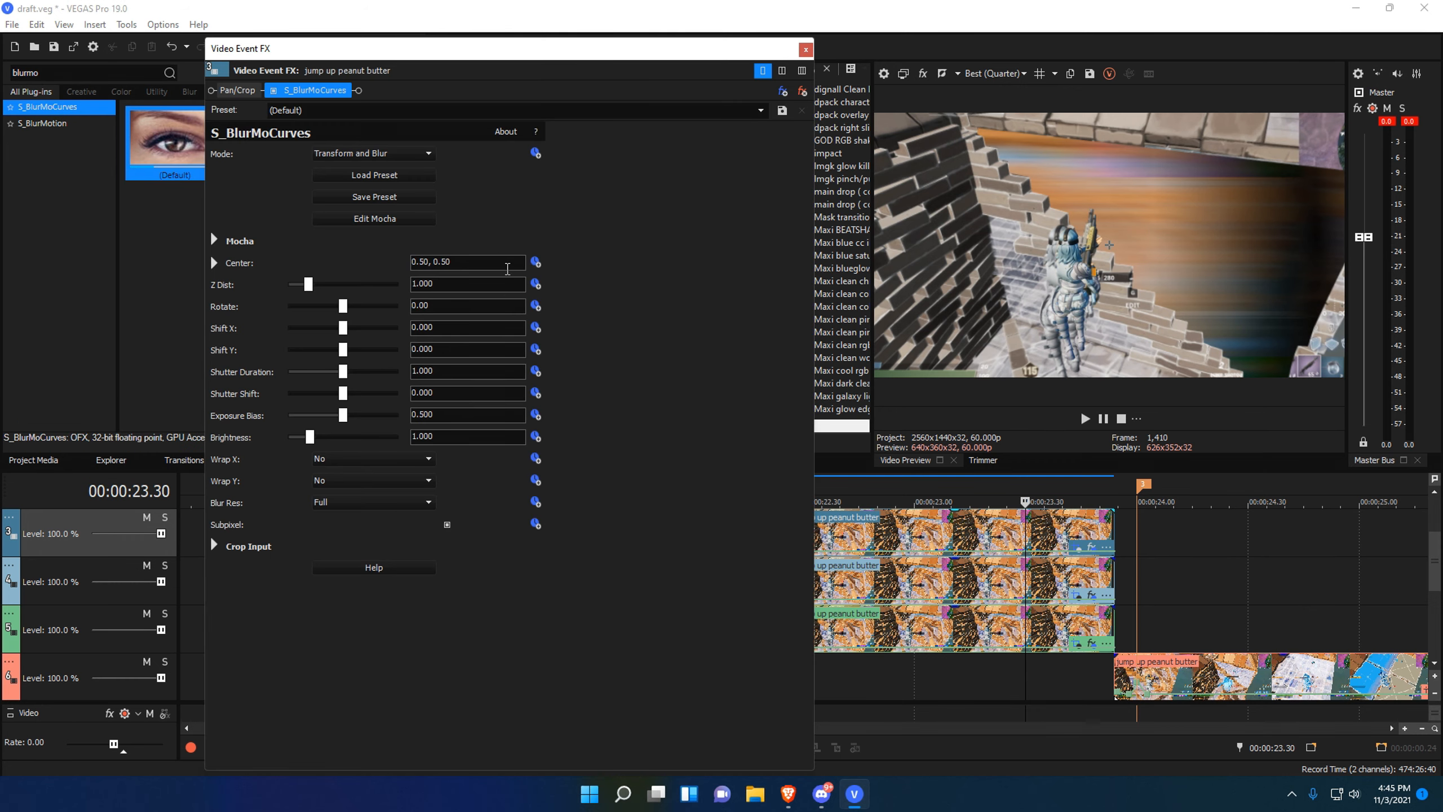
click(535, 284)
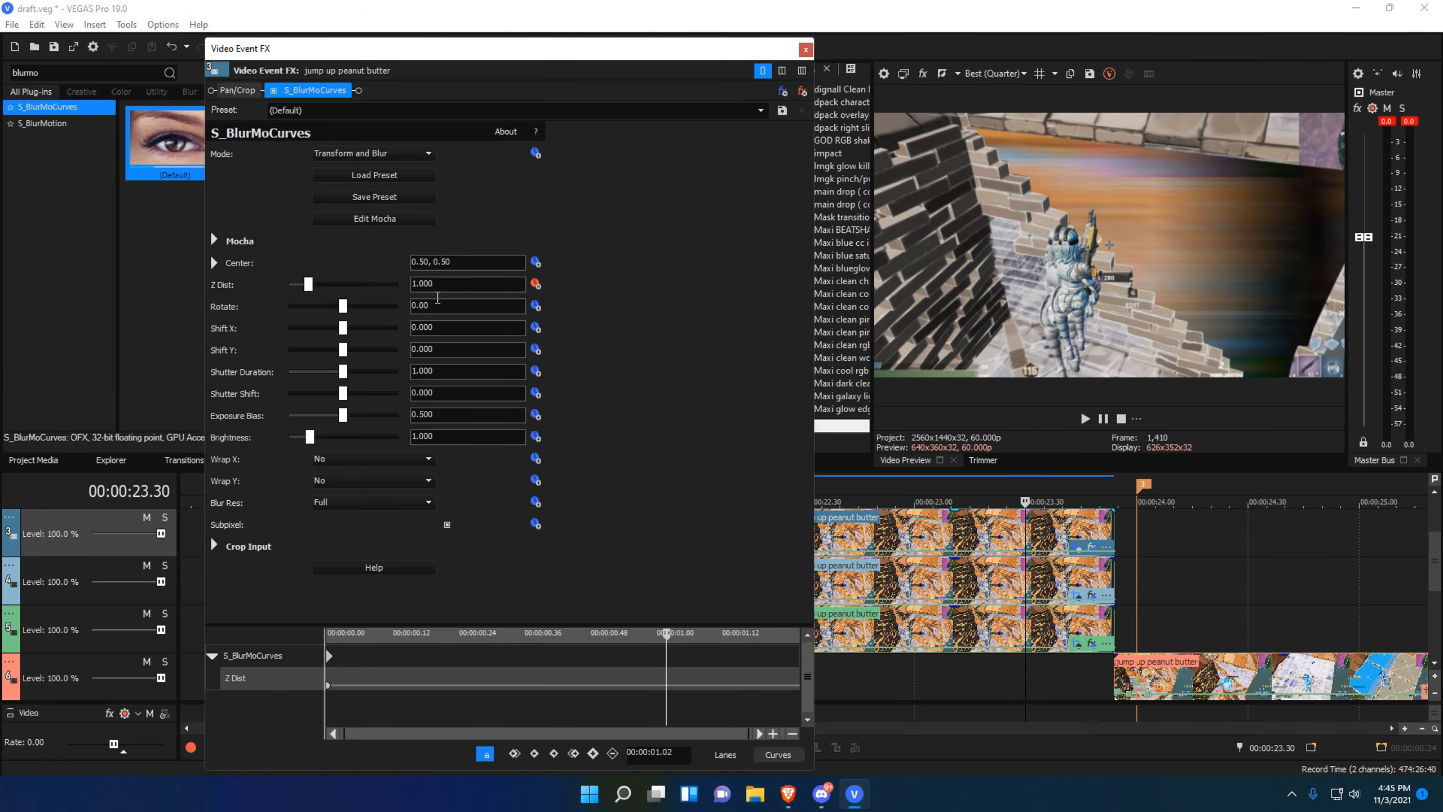
click(421, 284)
text(0.833)
key(Return)
Return Z Dist to 1.000 near the clip end and change the keyframes' interpolation.
click(750, 632)
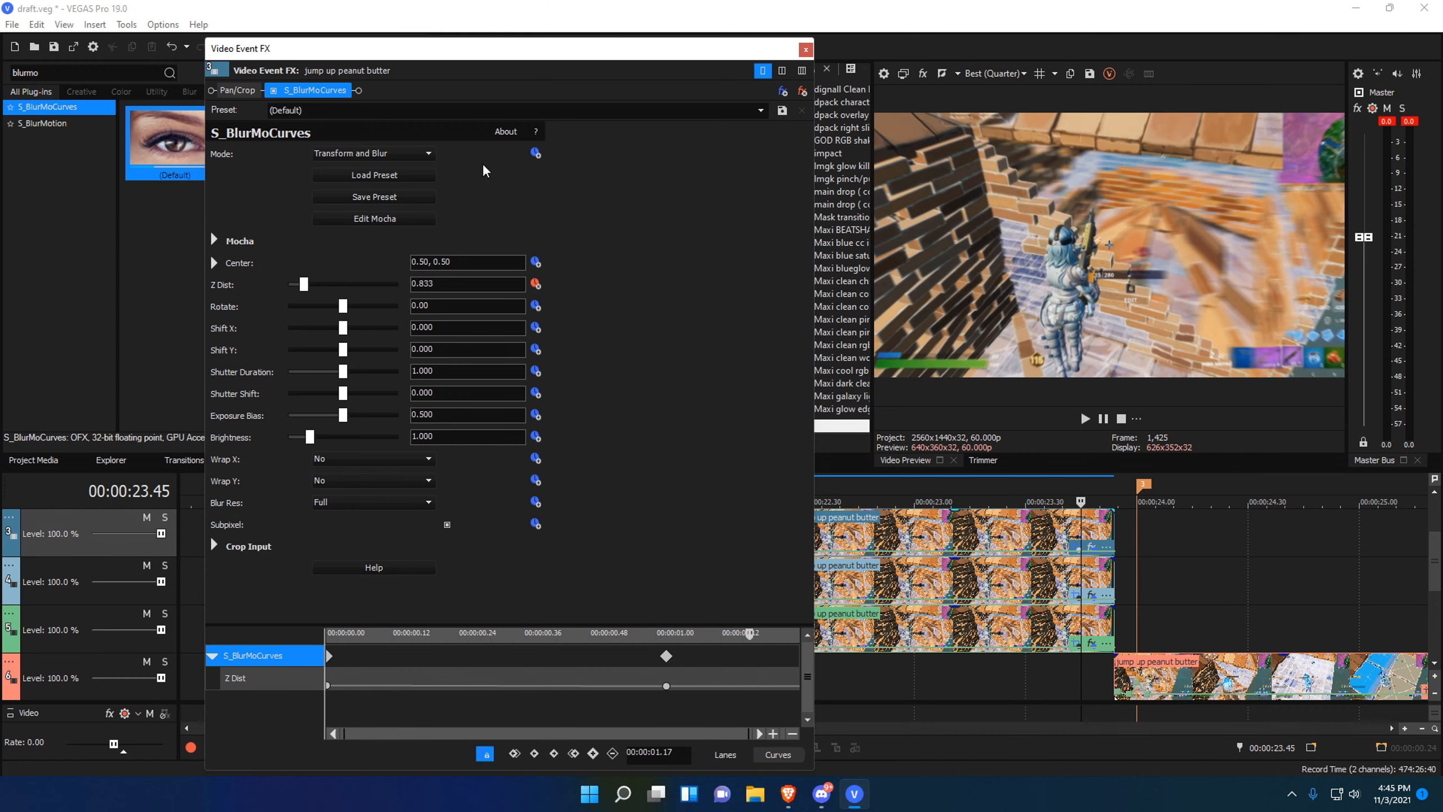
click(268, 677)
key(space)
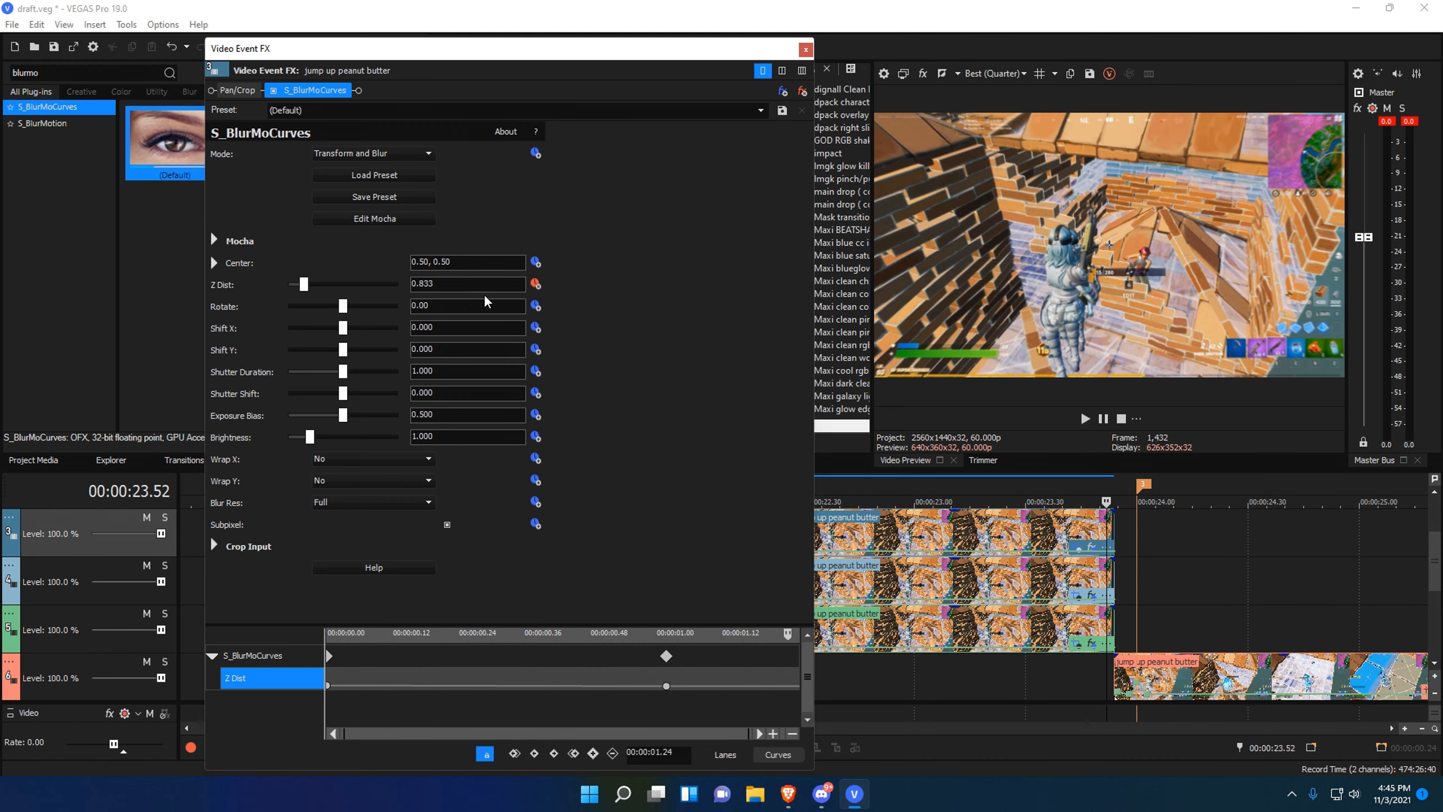
double_click(304, 284)
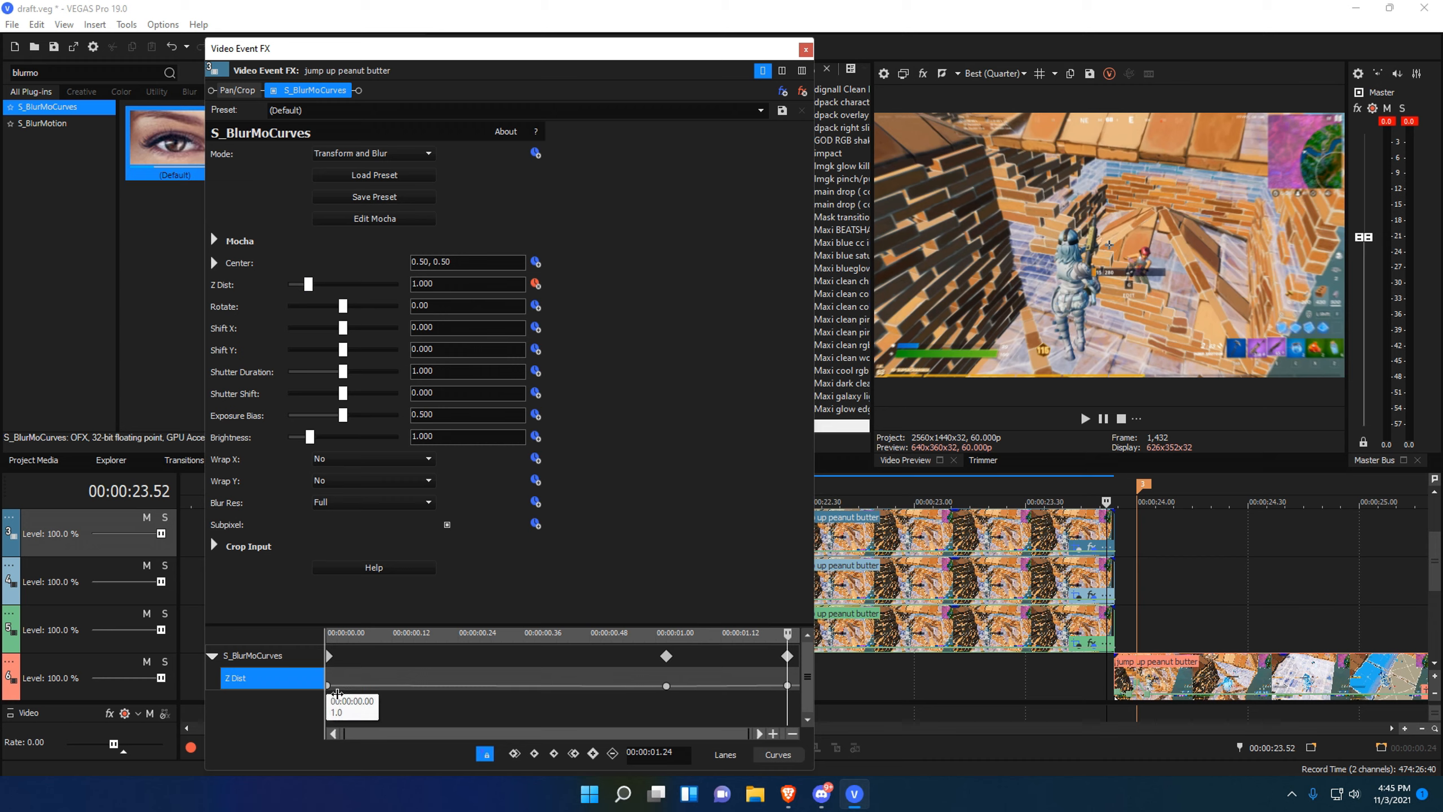
right_click(335, 690)
click(363, 583)
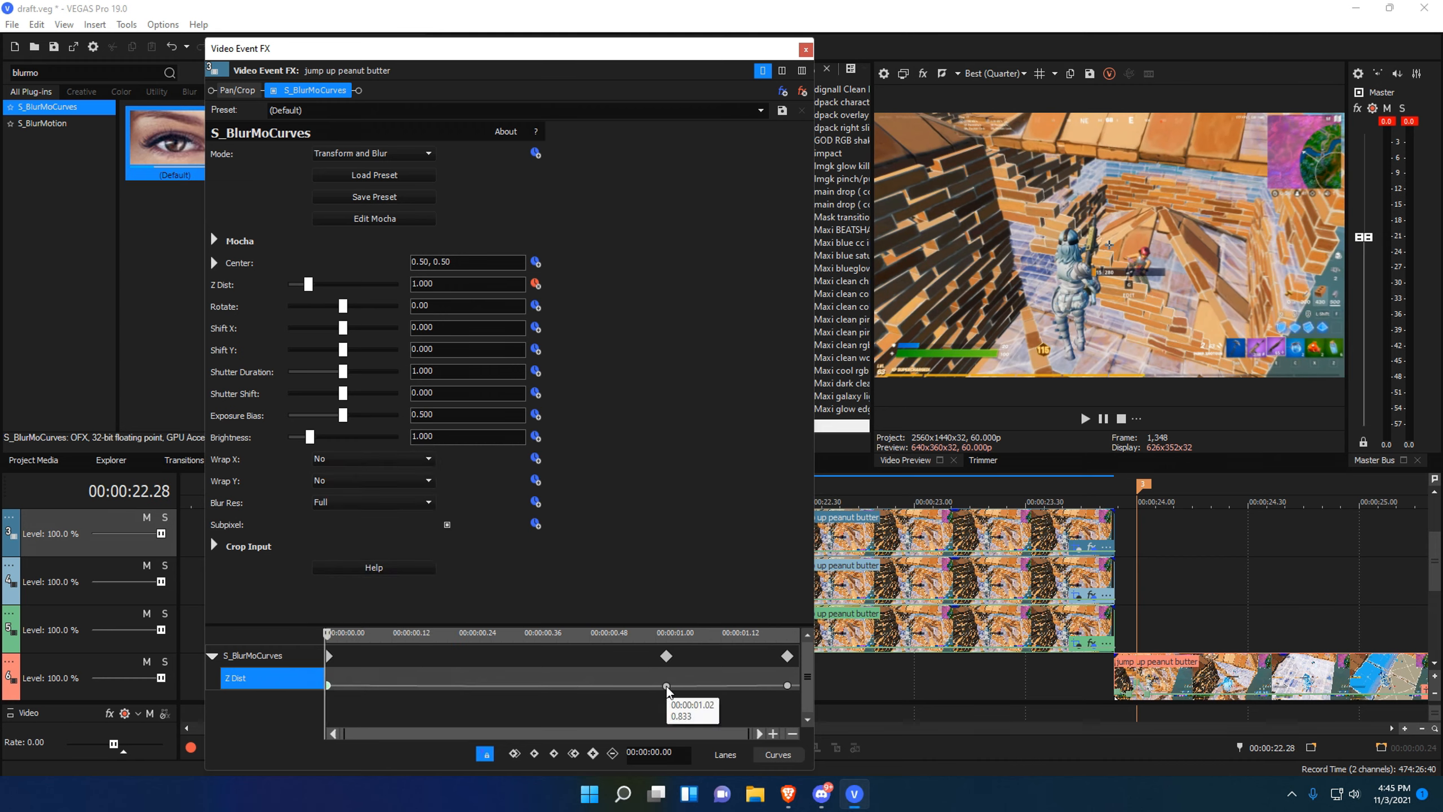
right_click(667, 686)
click(693, 597)
drag(595, 684, 534, 687)
click(331, 682)
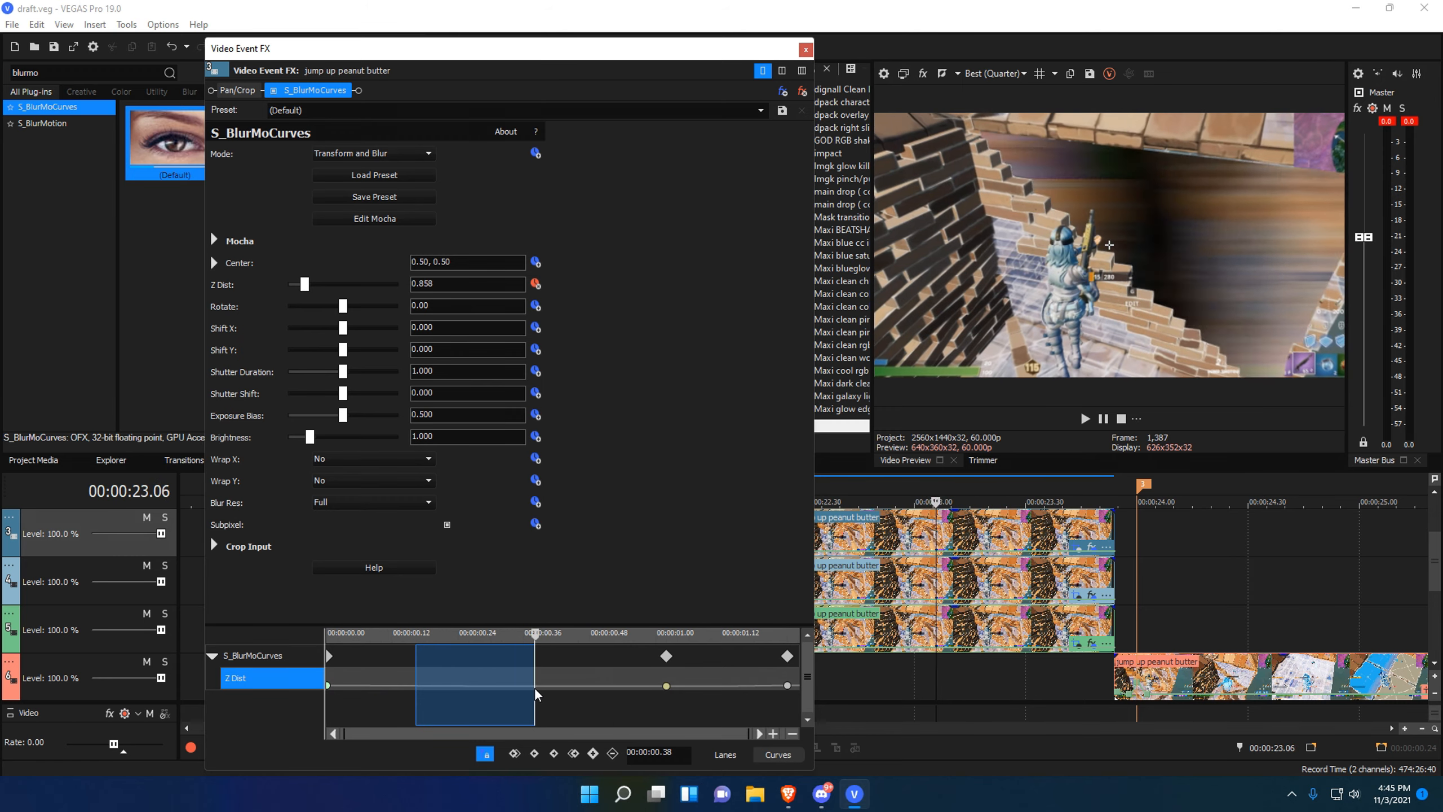
click(648, 683)
Give the top clip an S_DissolveLuma fade-in at its start and lengthen it.
click(805, 50)
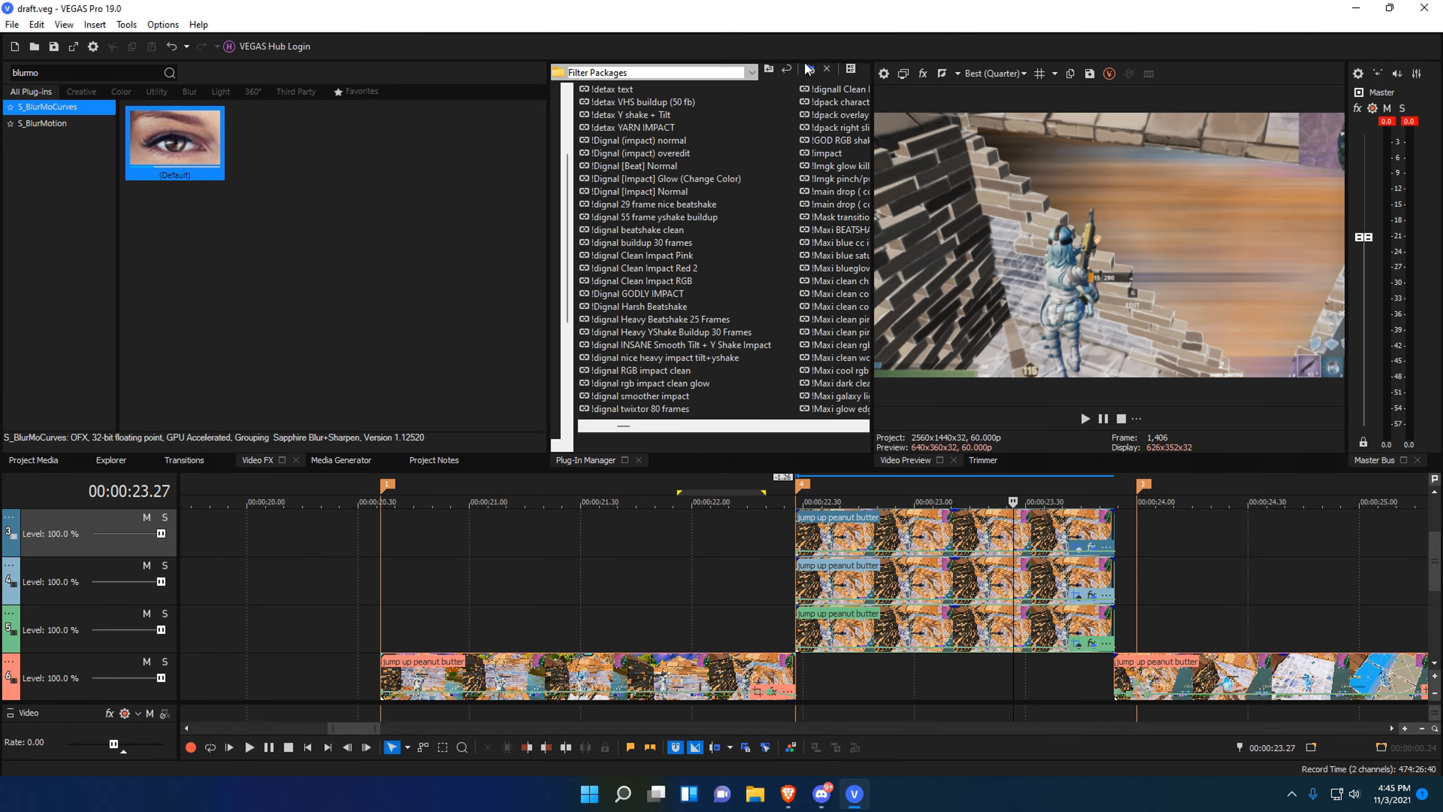
click(786, 562)
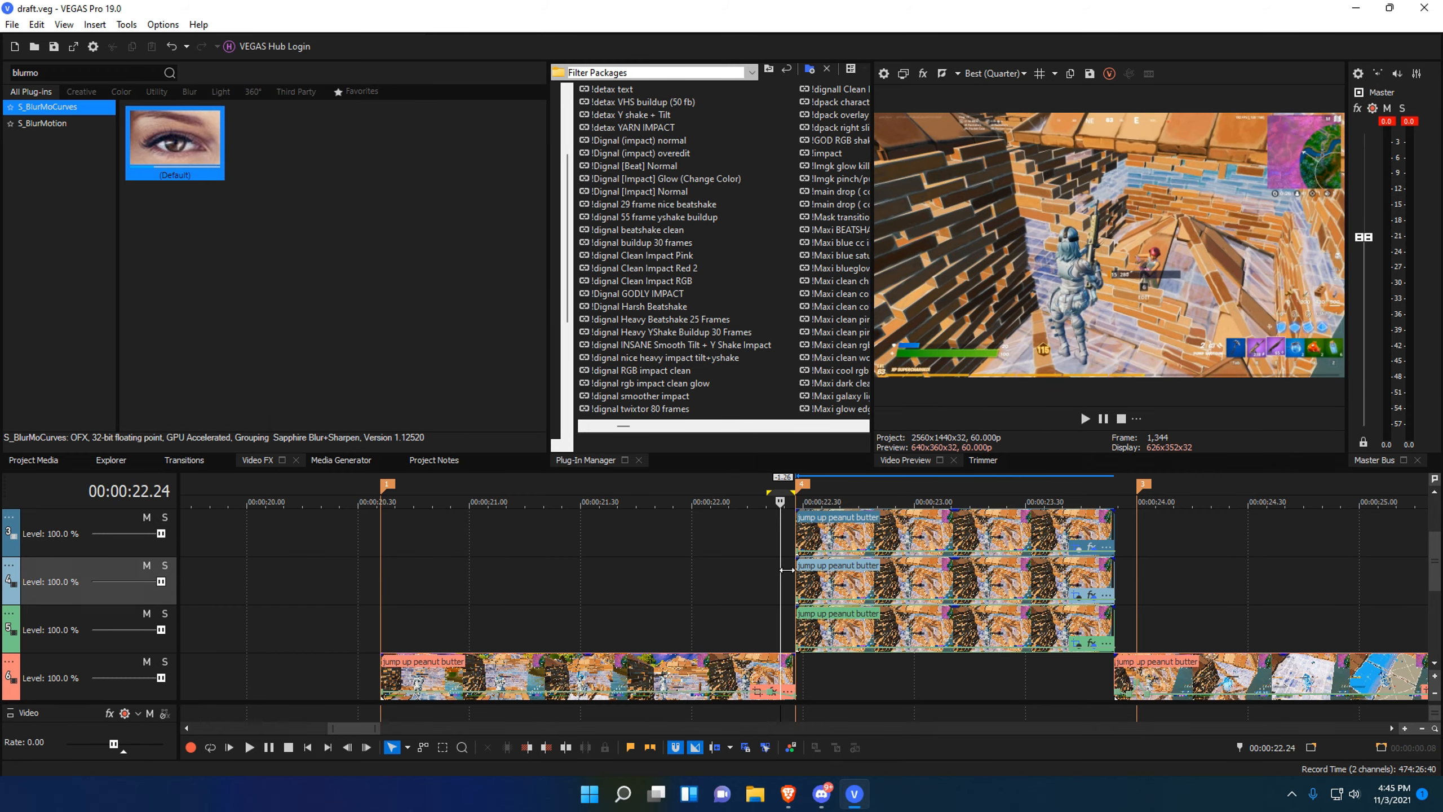
click(839, 568)
click(787, 568)
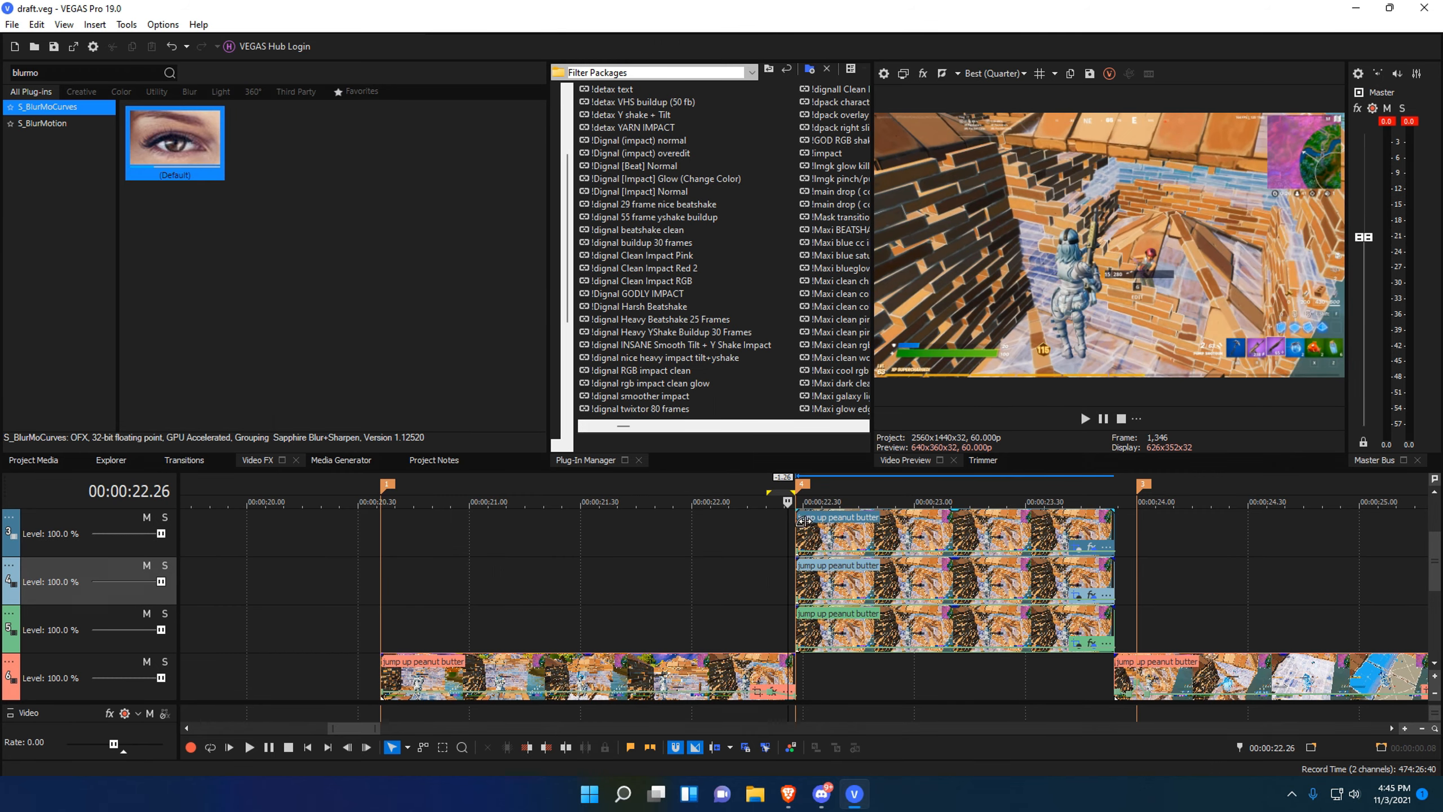
drag(802, 522, 913, 546)
drag(898, 686, 848, 686)
drag(750, 686, 819, 687)
click(855, 690)
click(184, 460)
drag(704, 581, 811, 581)
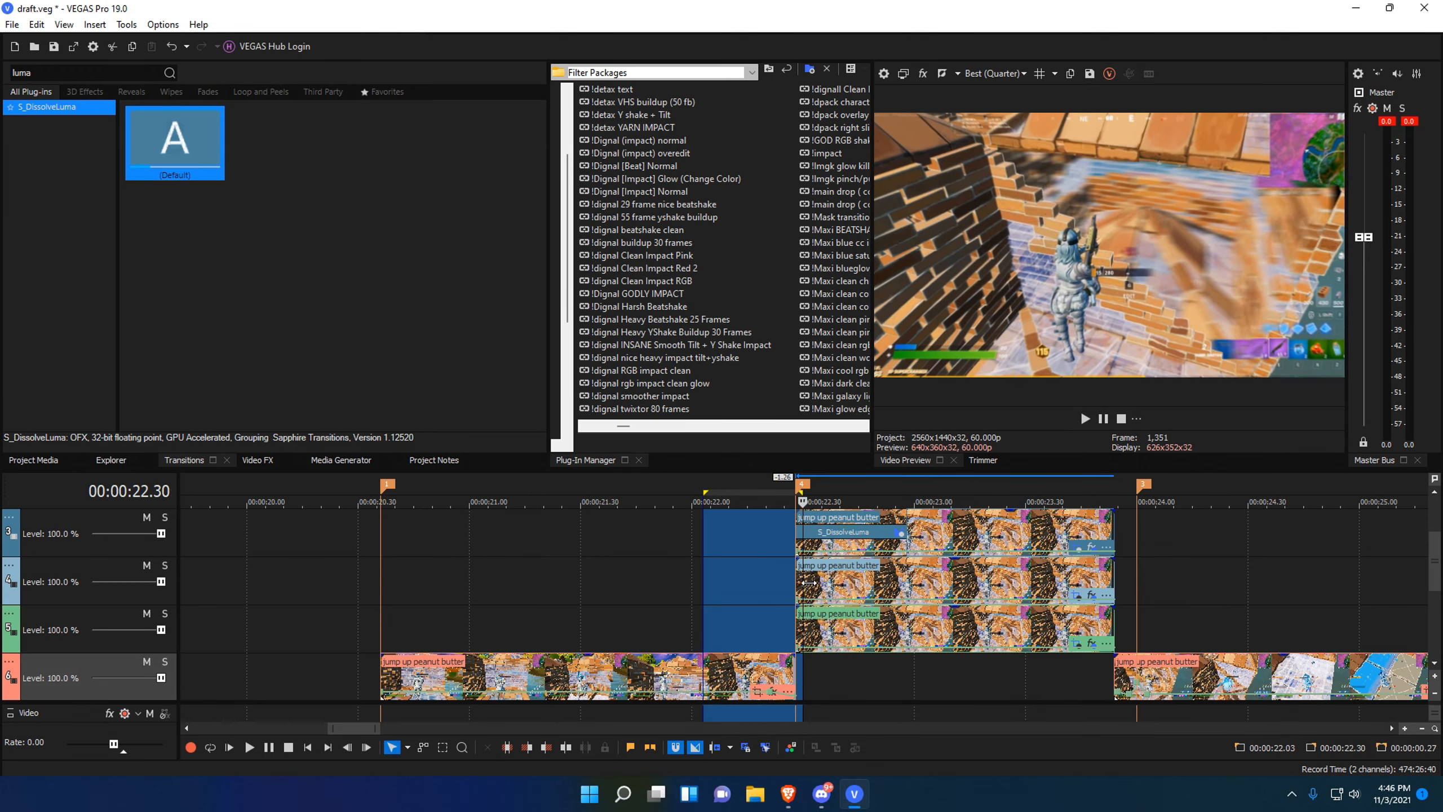
click(773, 529)
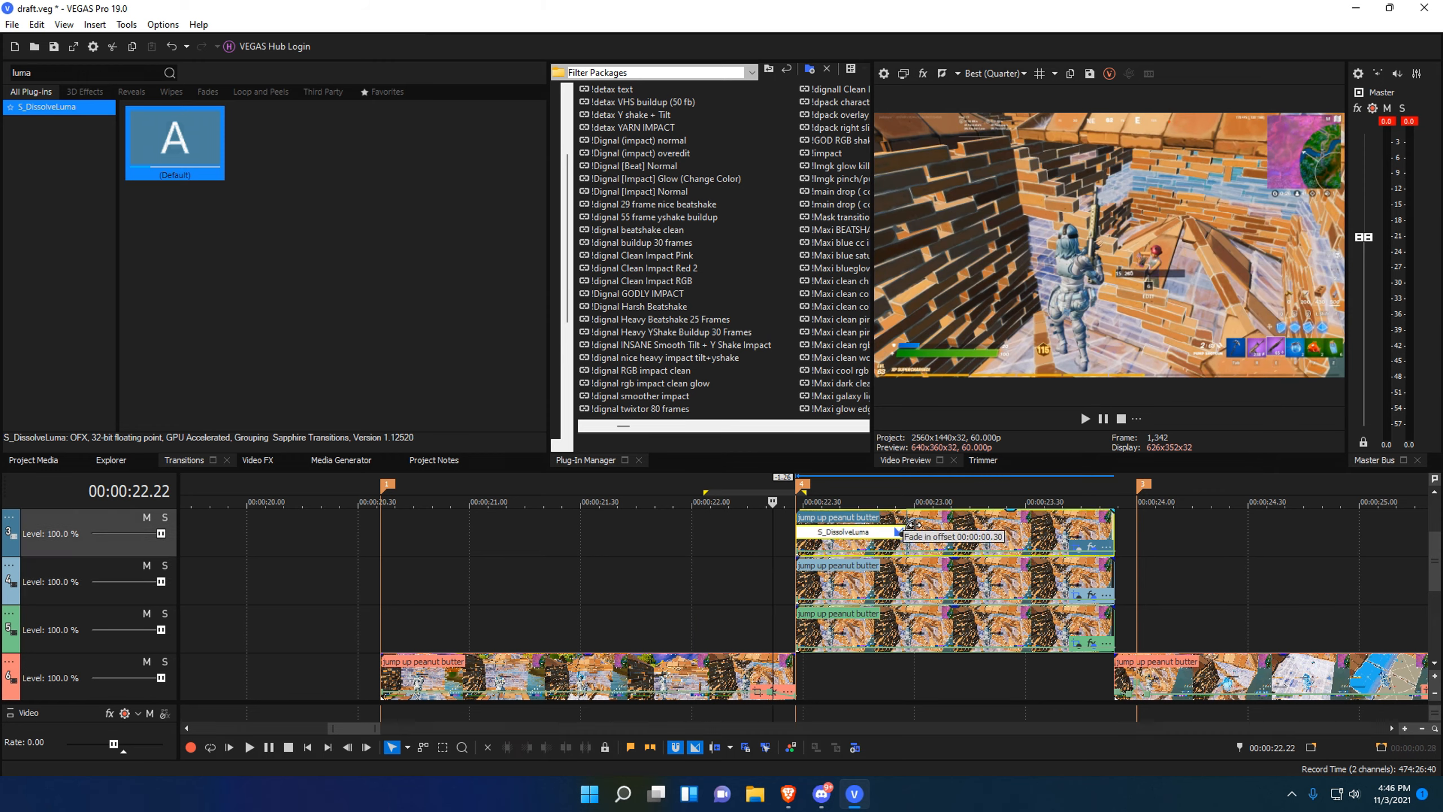
drag(913, 524, 907, 528)
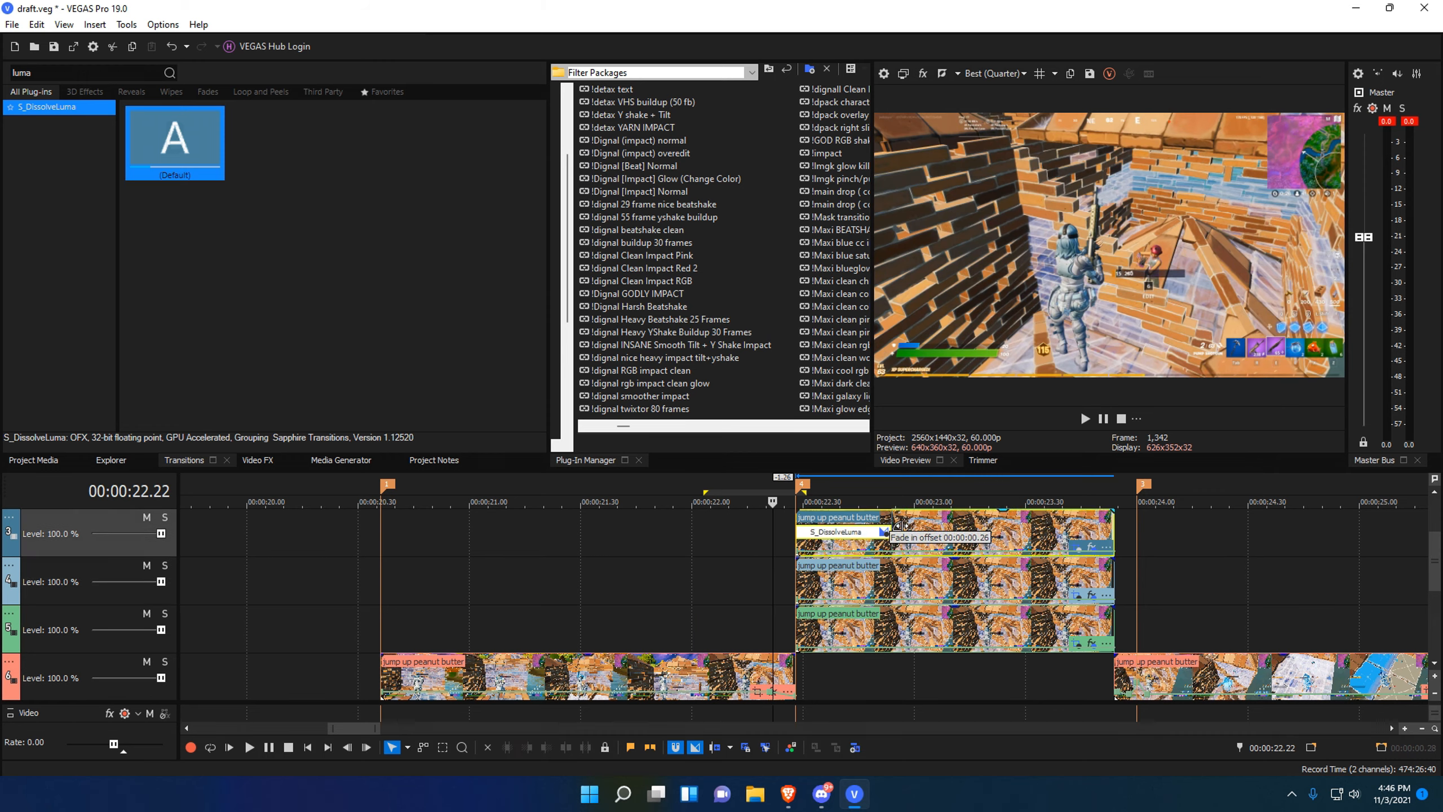
Add a short fade-out at the top clip's end, playhead back at 23.11.
click(994, 674)
drag(1119, 522, 1056, 529)
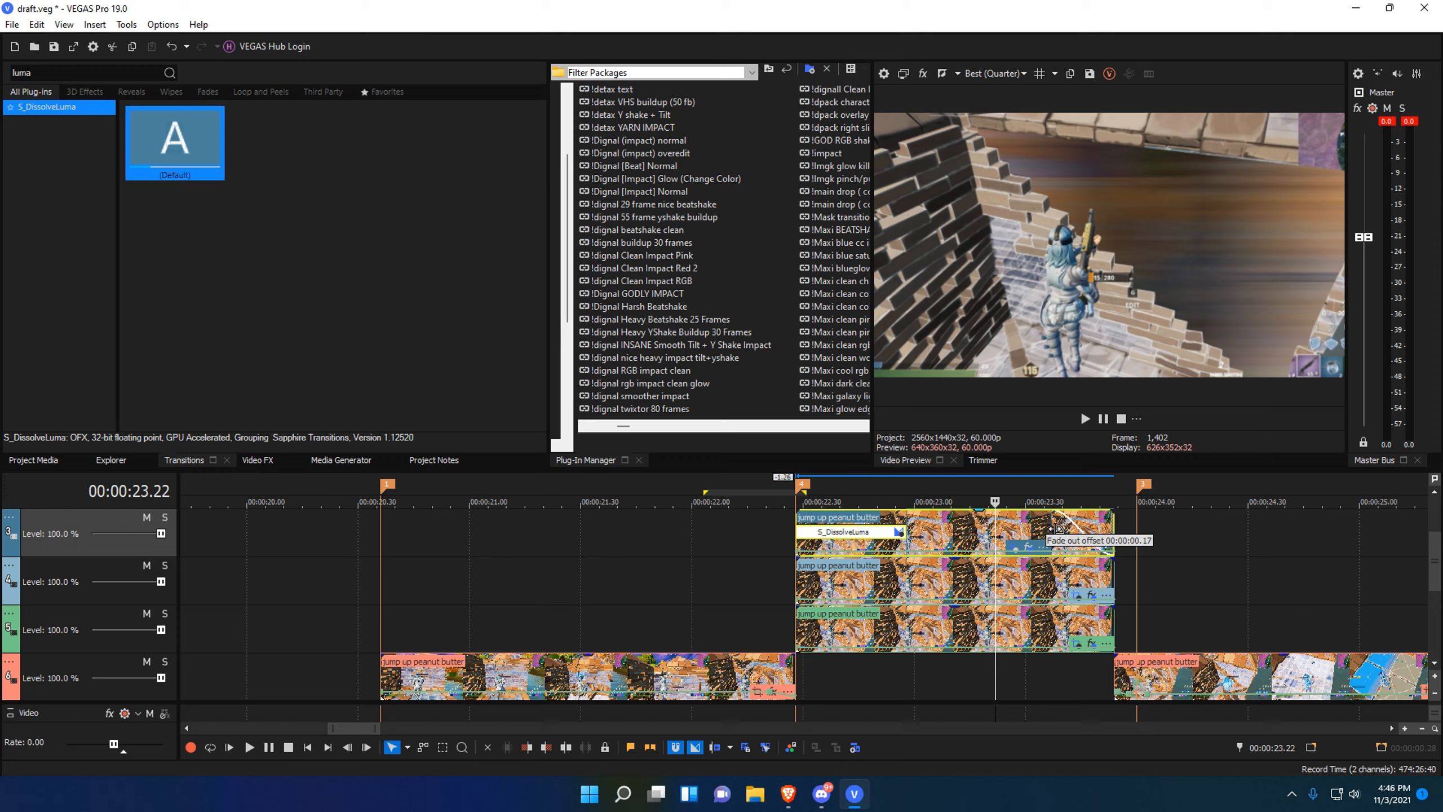
click(955, 672)
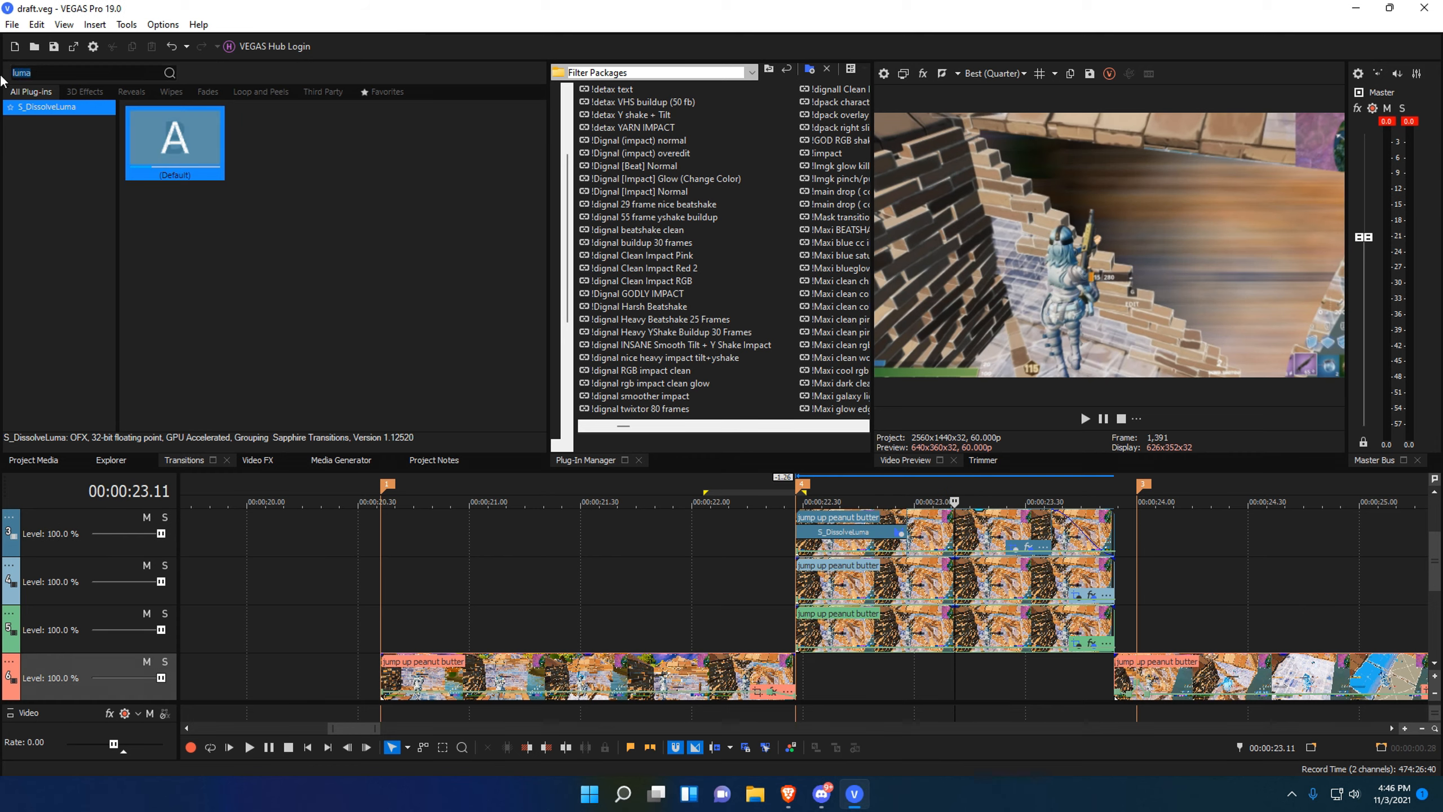
Search 'uni.e' in the Video FX list and select uni.Ecto.
key(BackSpace)
key(BackSpace)
key(BackSpace)
key(BackSpace)
text(ed)
text(to)
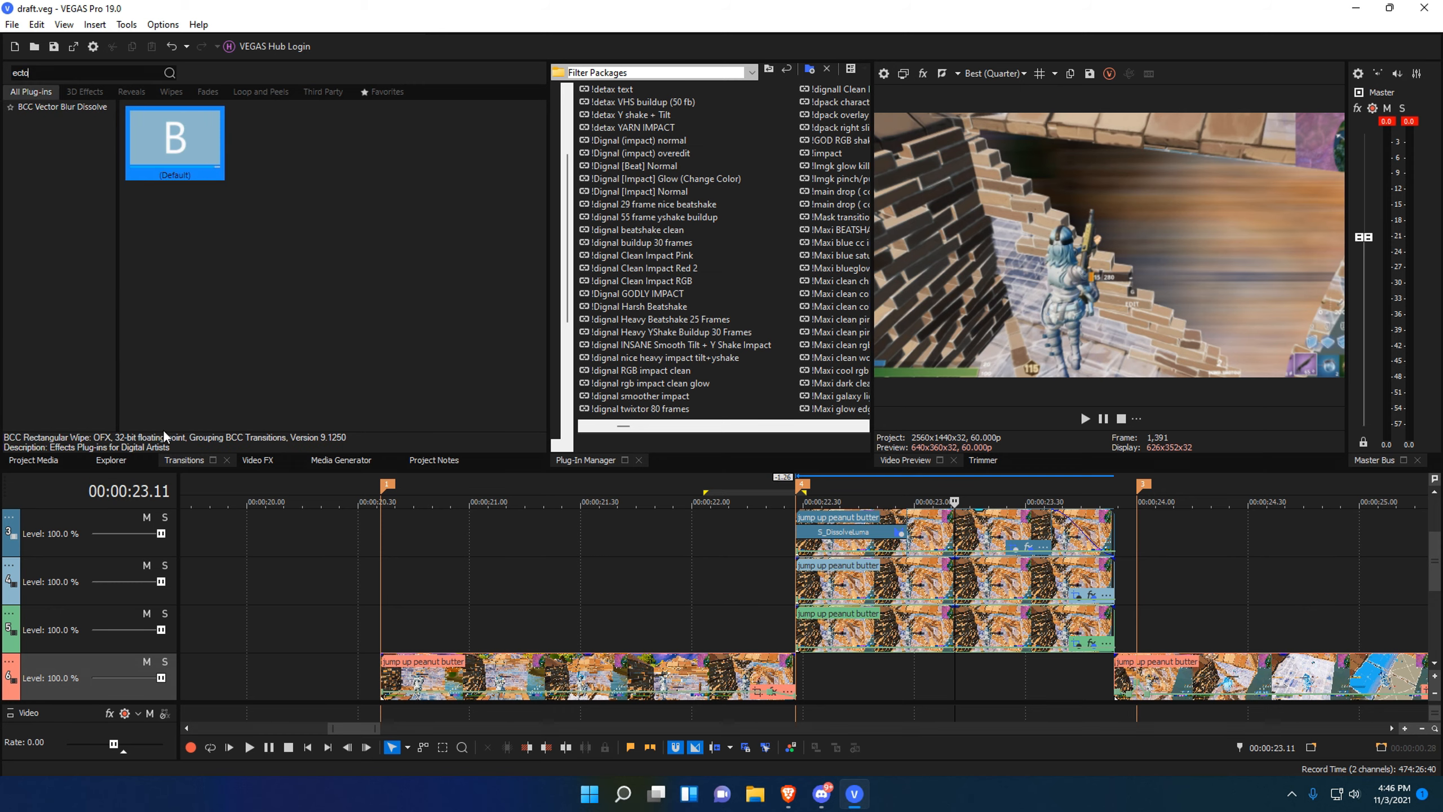
scroll(675, 533, down, 3)
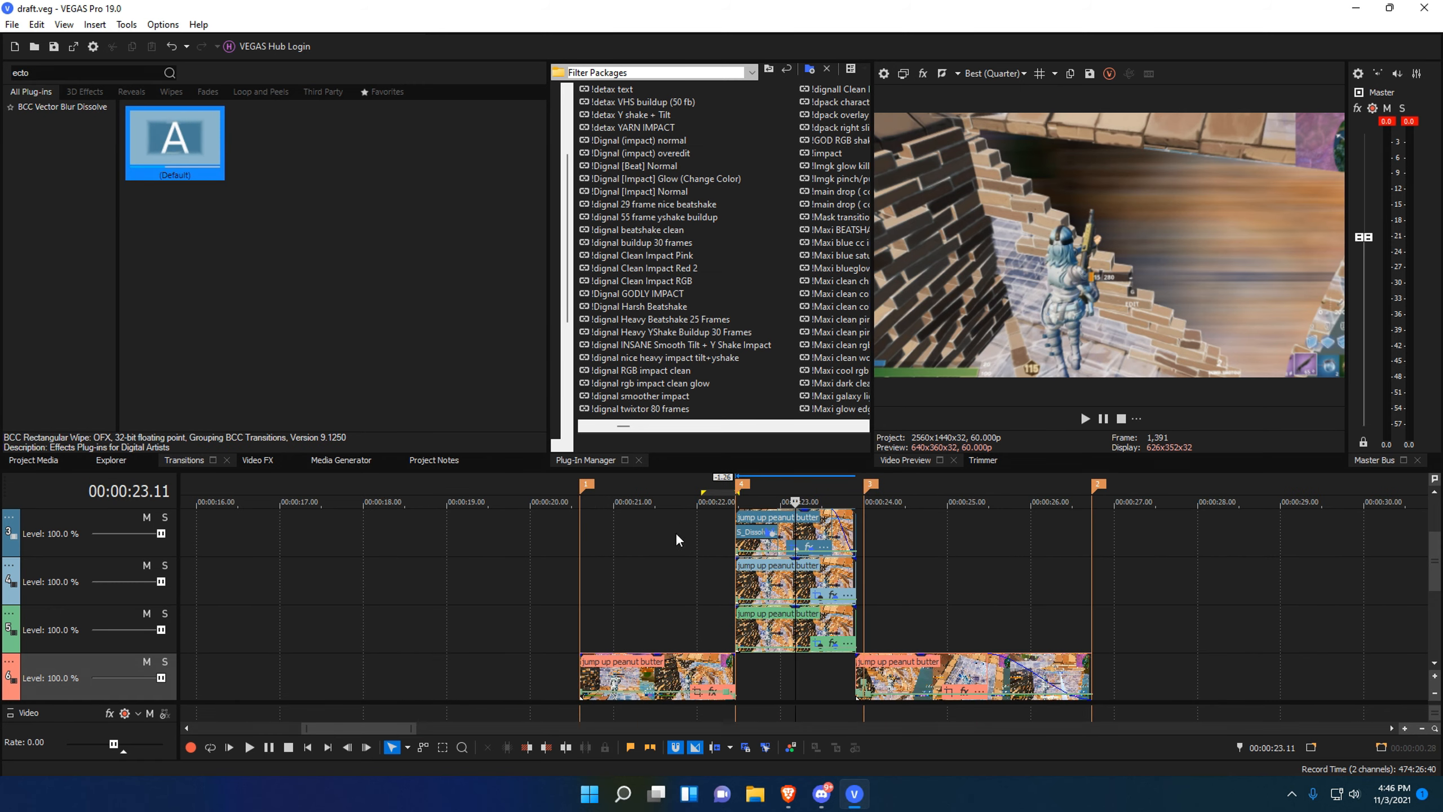
scroll(675, 533, up, 3)
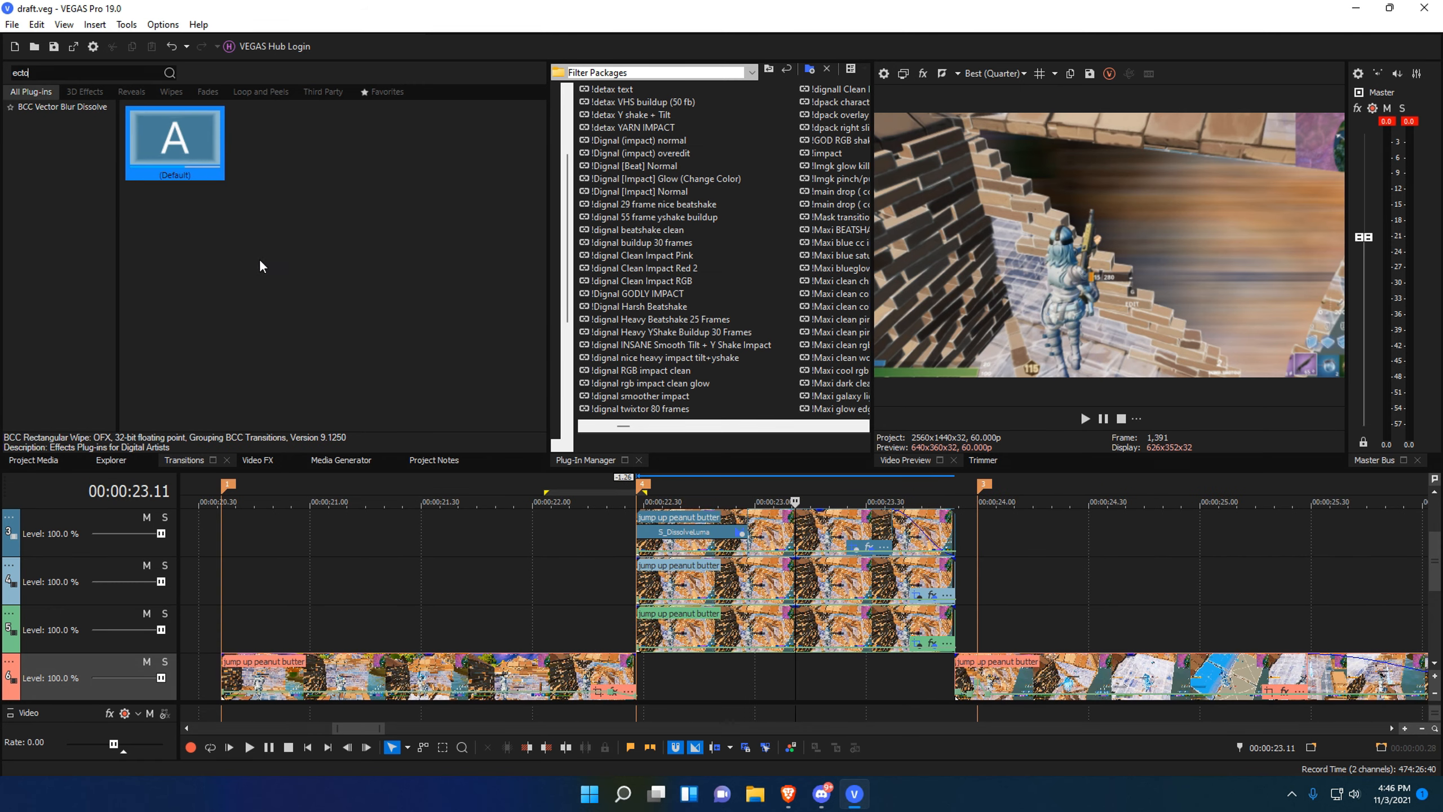
click(74, 77)
text(uni)
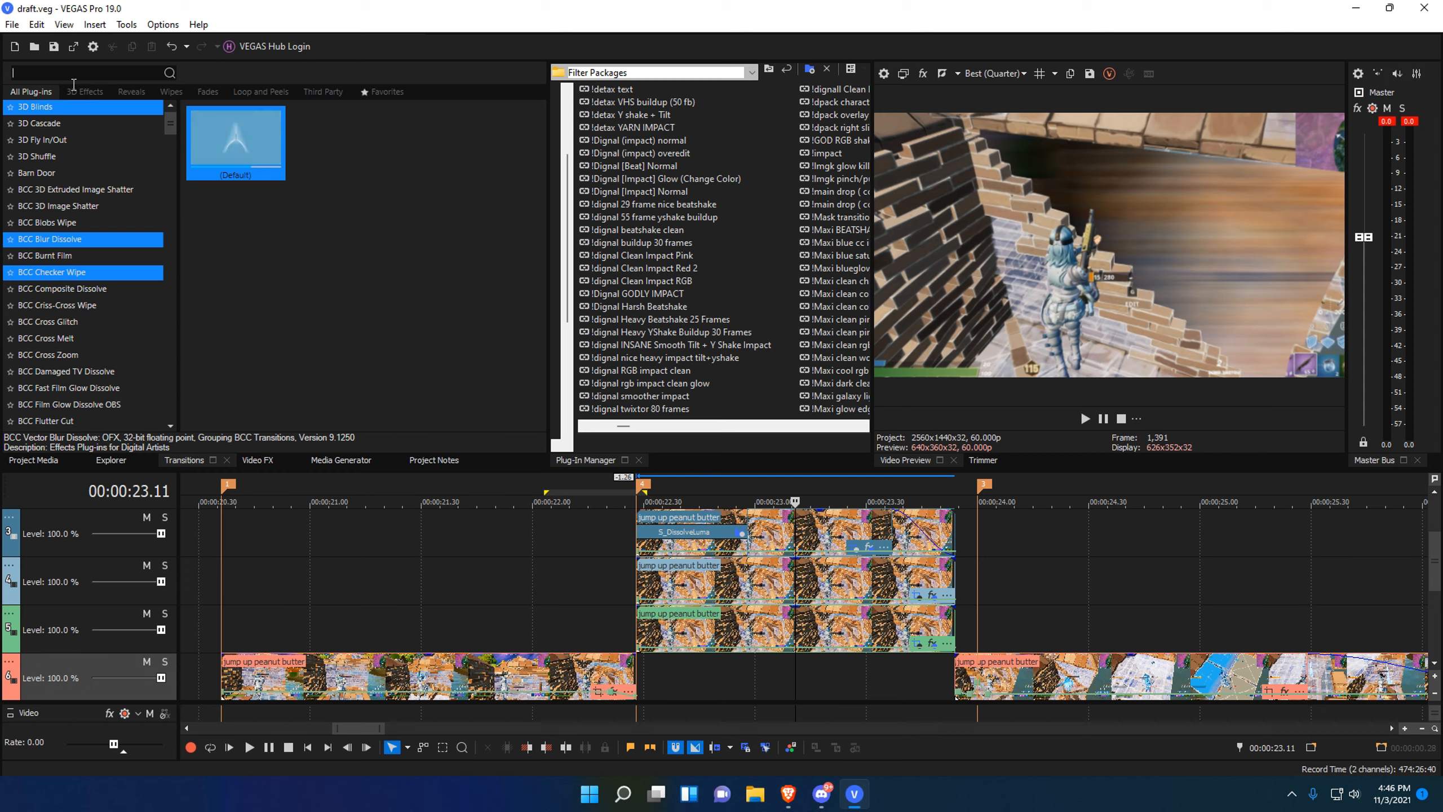
text(.e)
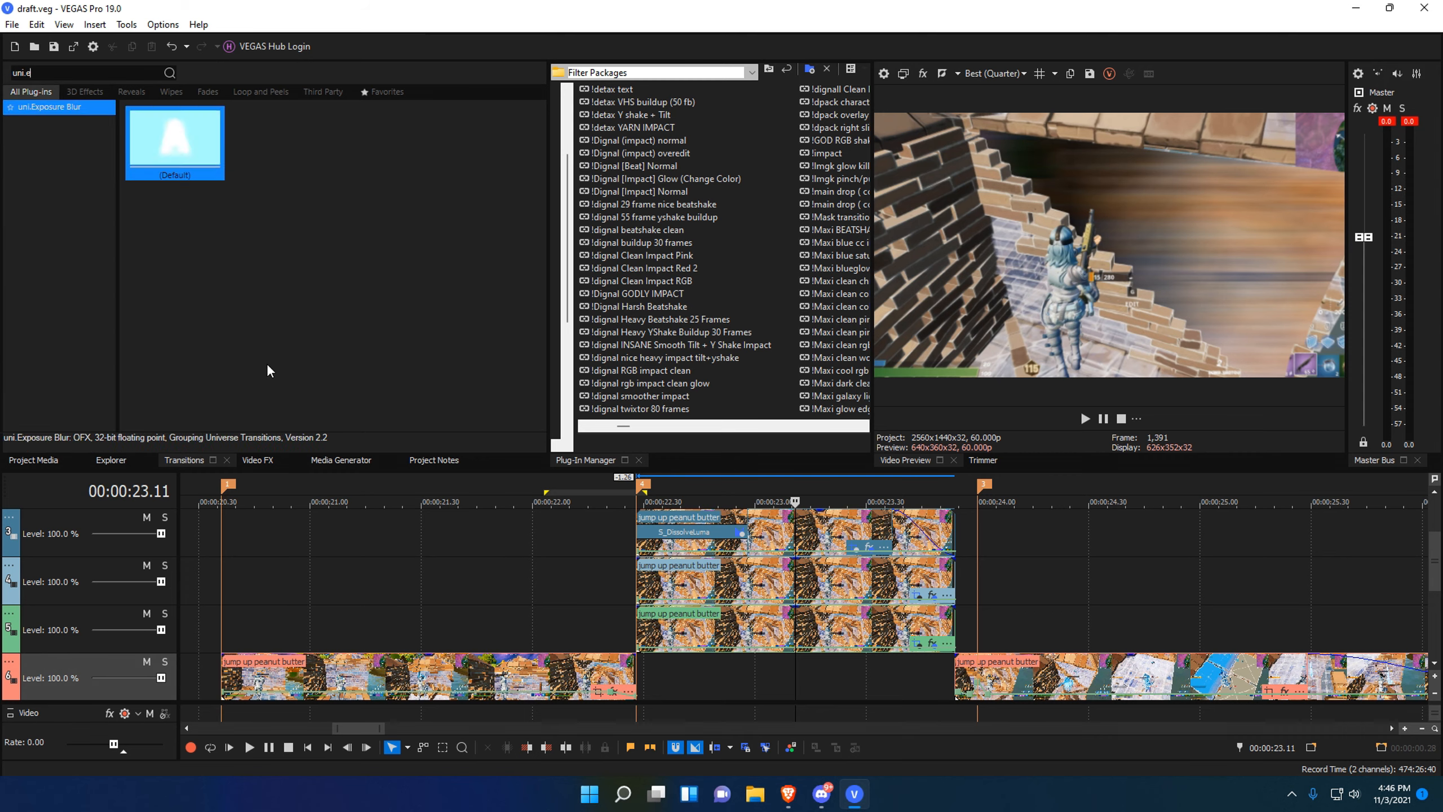
click(257, 460)
click(10, 72)
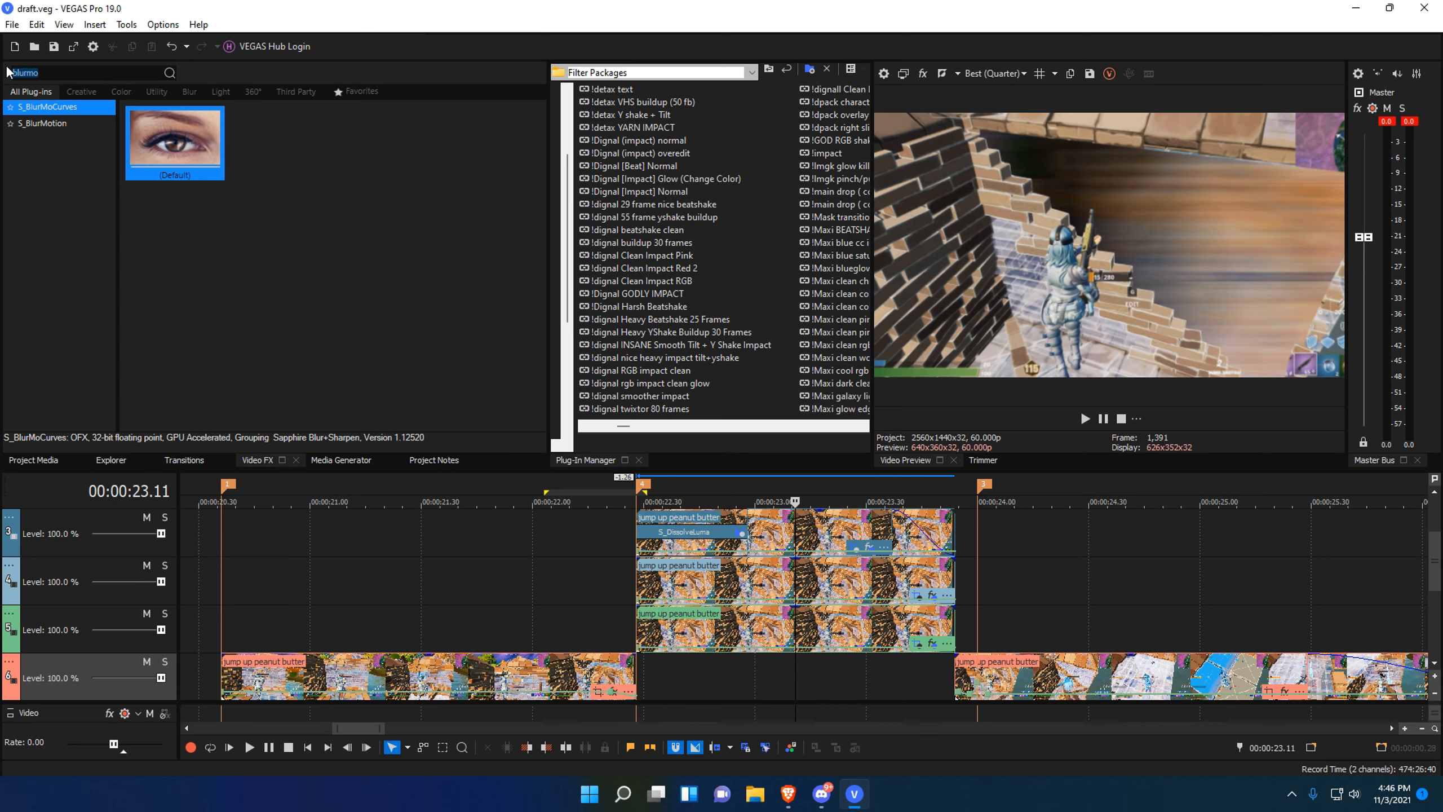
text(uni.e)
click(63, 109)
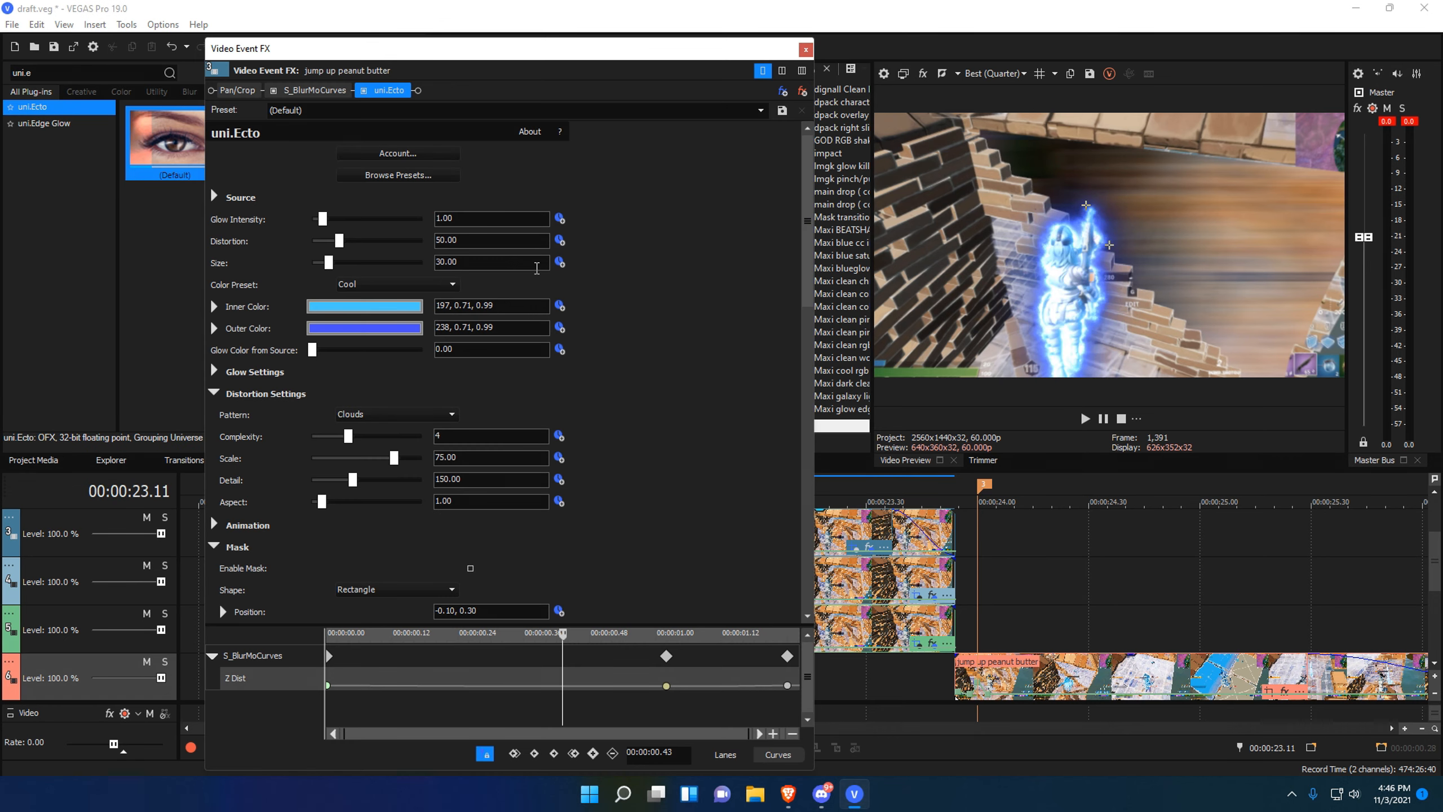
Lower uni.Ecto Glow Intensity to 0.54 and darken the inner and outer glow blues.
drag(323, 219, 332, 262)
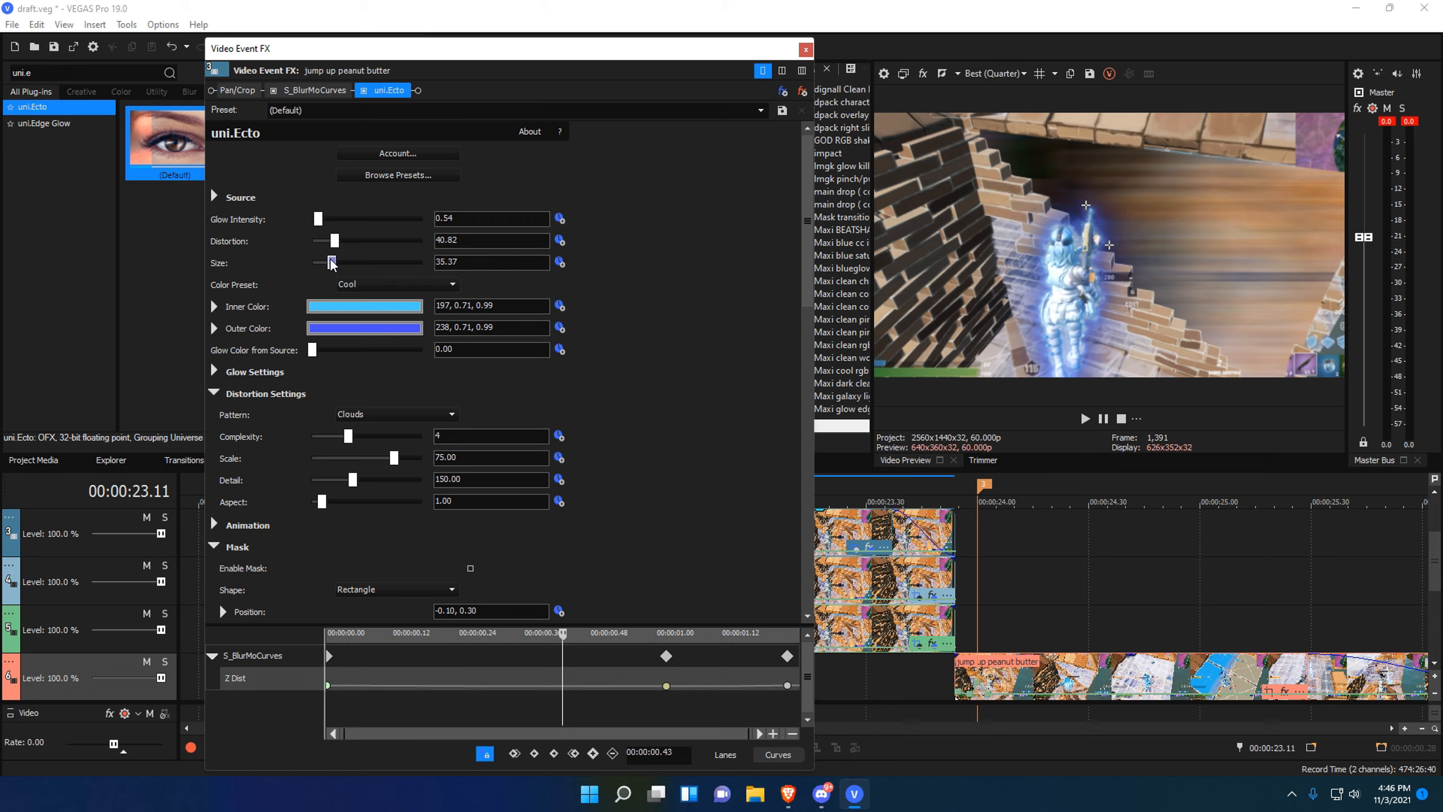
click(355, 307)
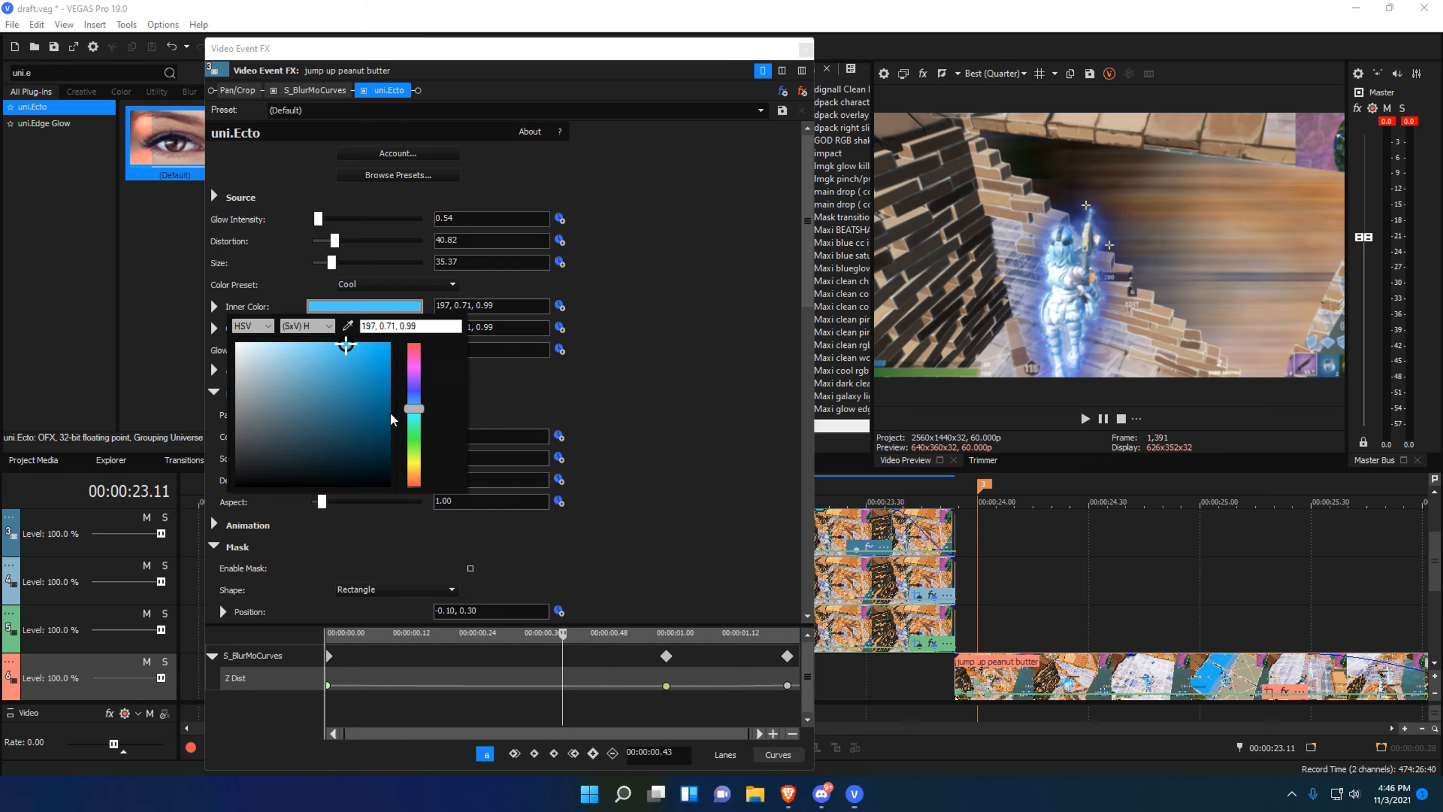
drag(369, 412, 380, 427)
click(372, 402)
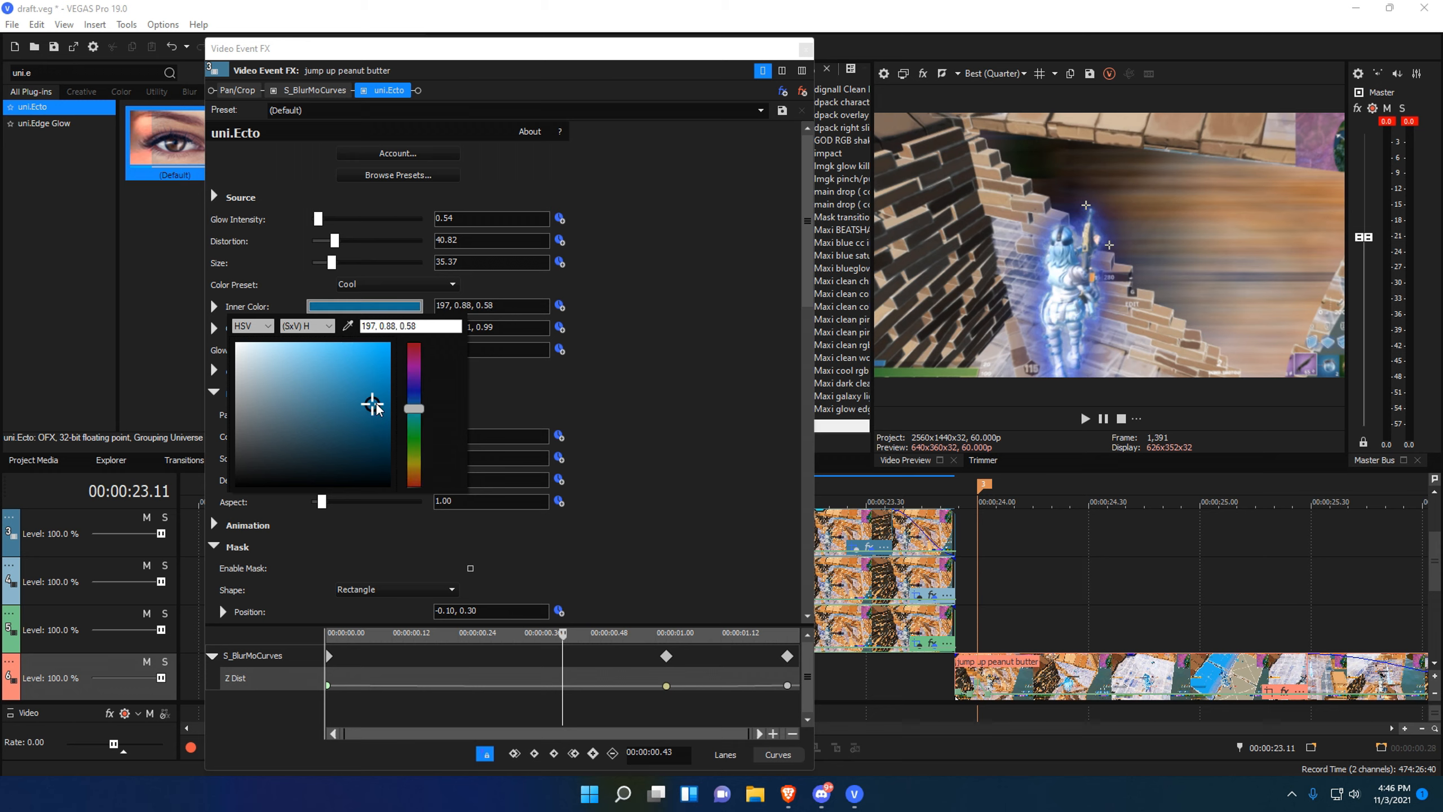
click(358, 309)
click(355, 329)
click(372, 464)
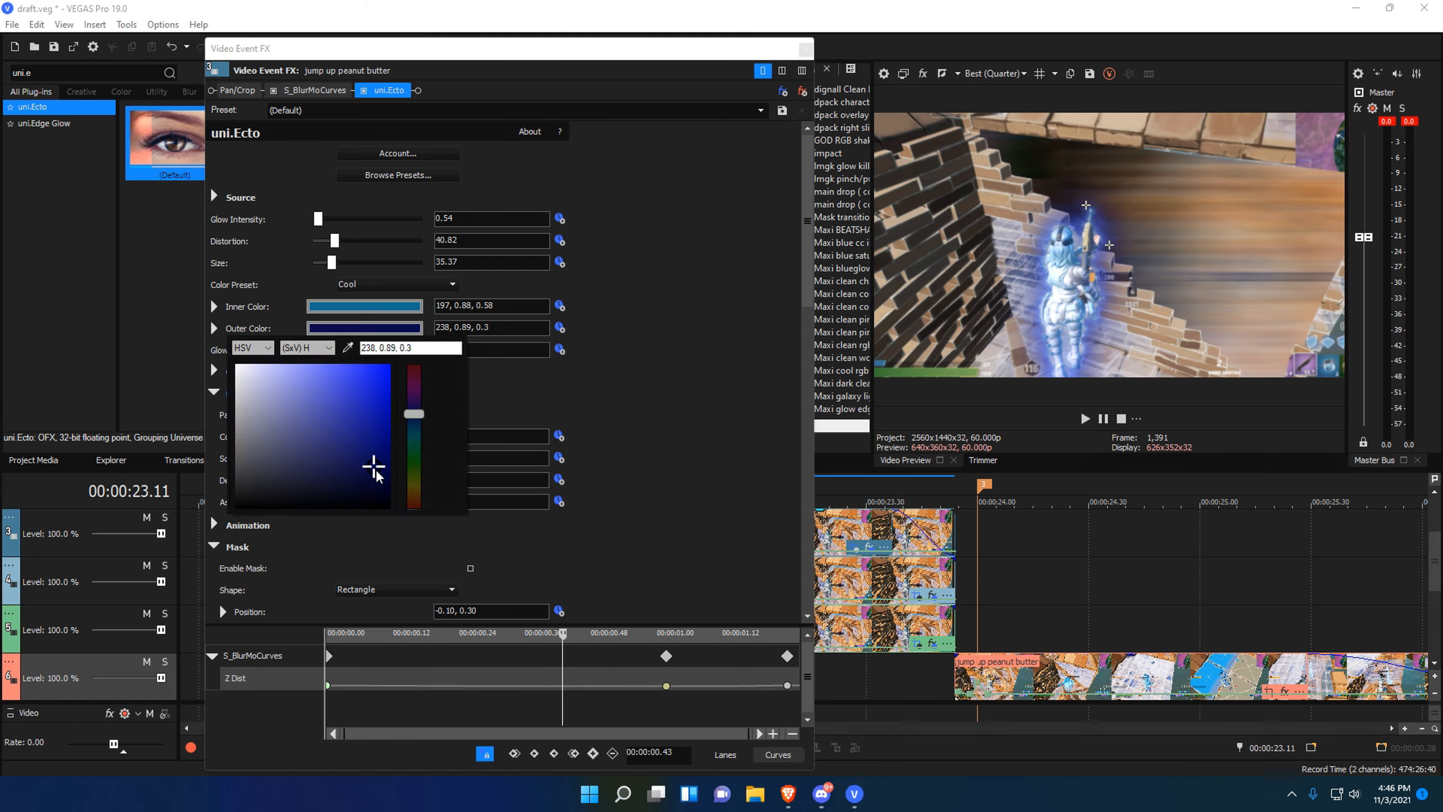
click(727, 381)
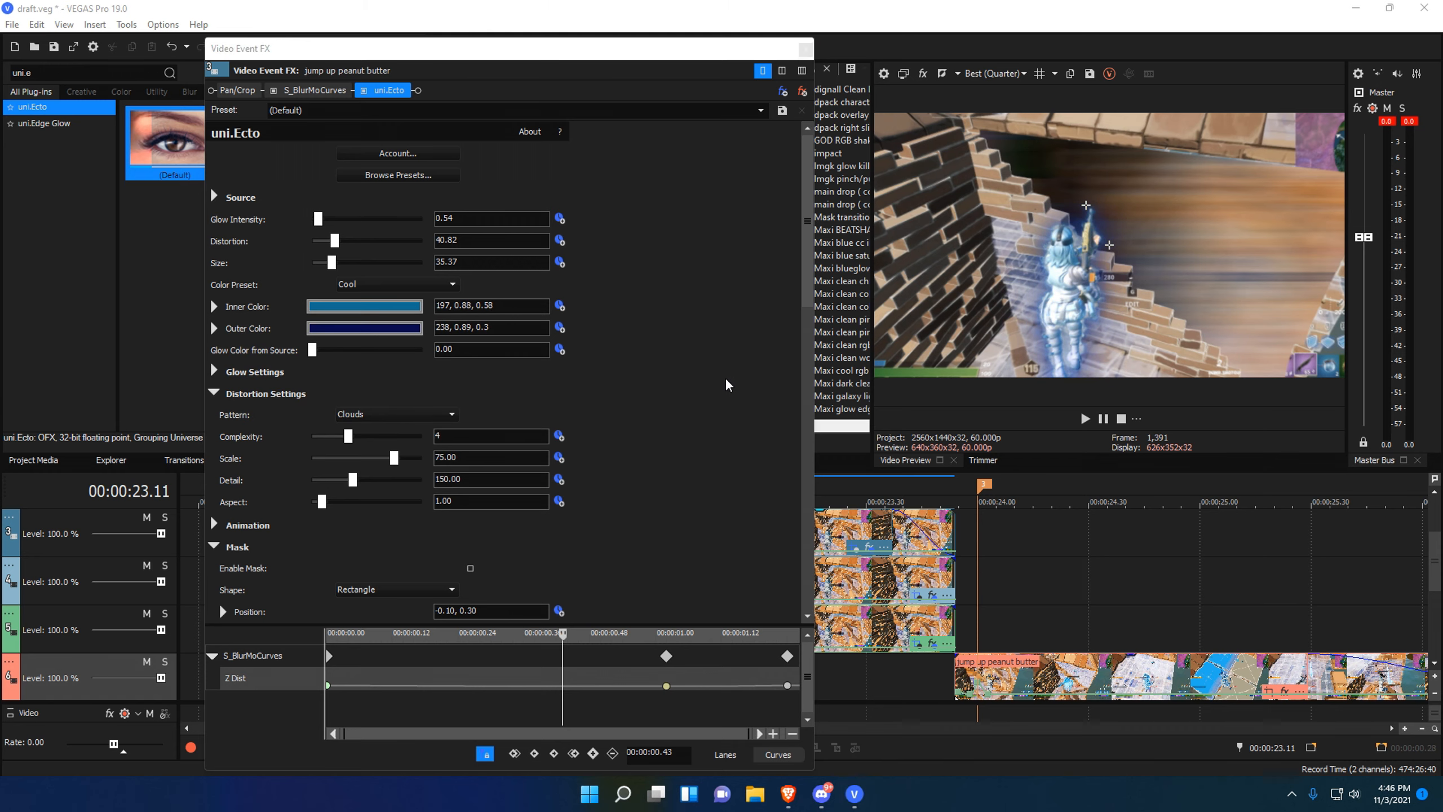
click(806, 49)
Search 'edge glow' and apply uni.Edge Glow to the top clip.
drag(88, 75, 1, 84)
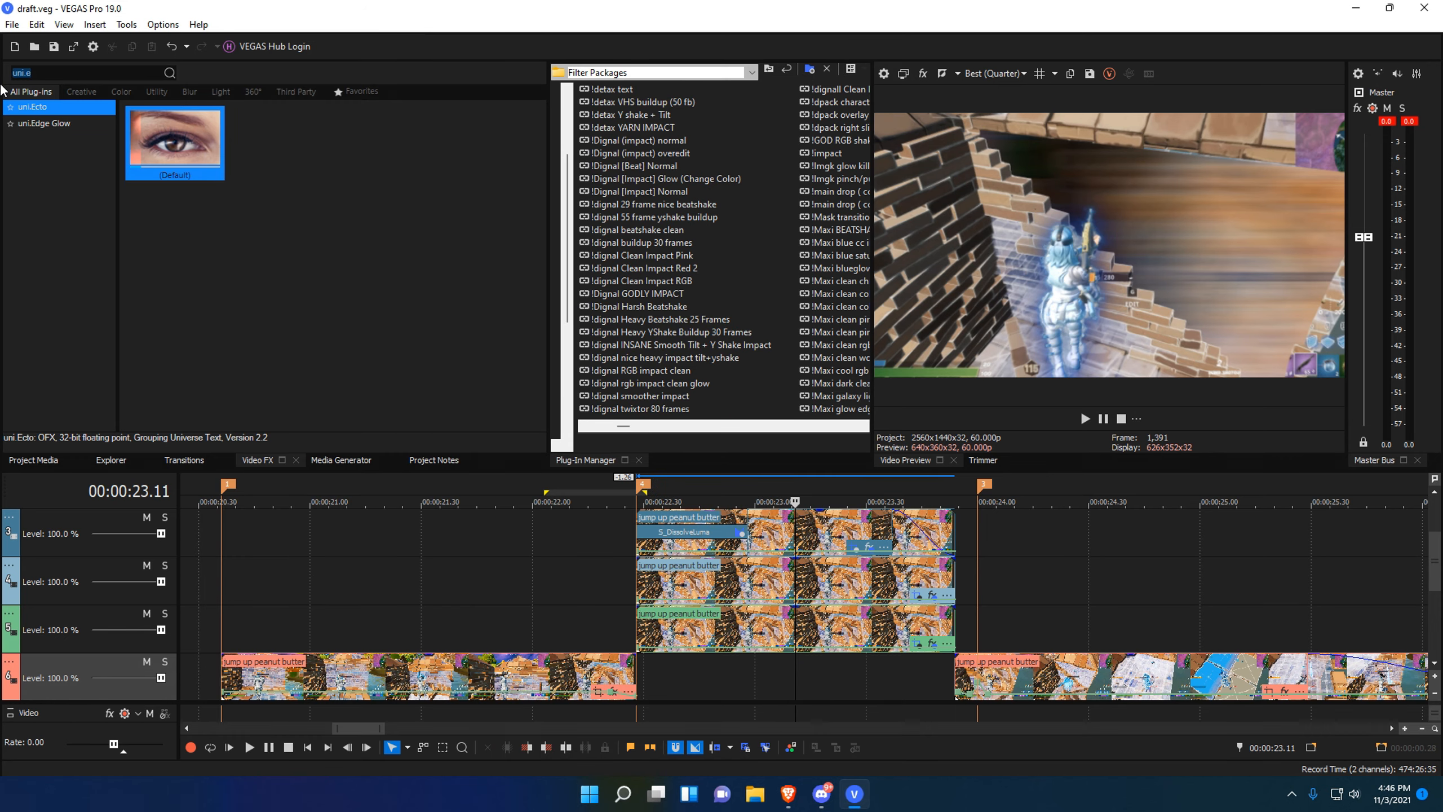
text(edg)
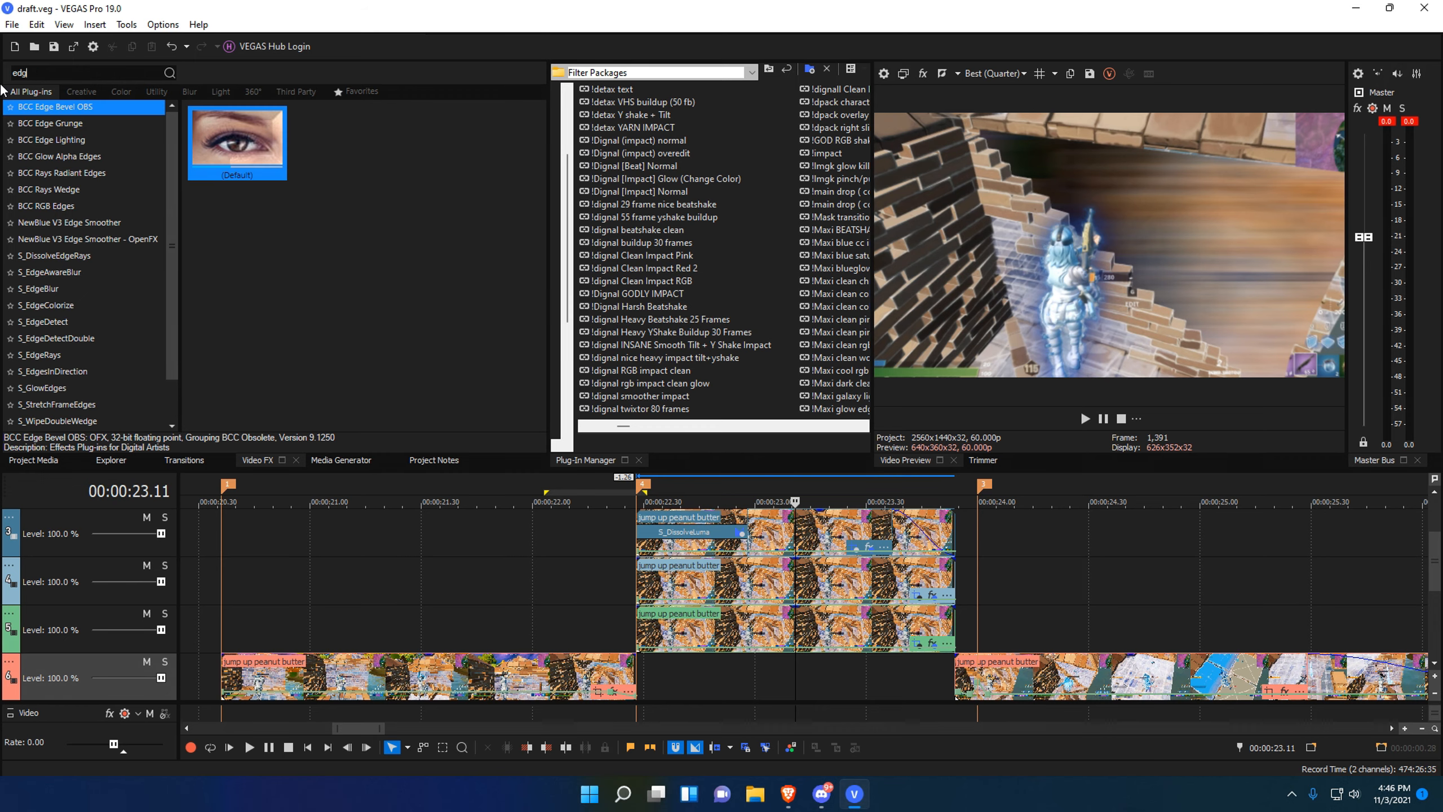
text(e glow)
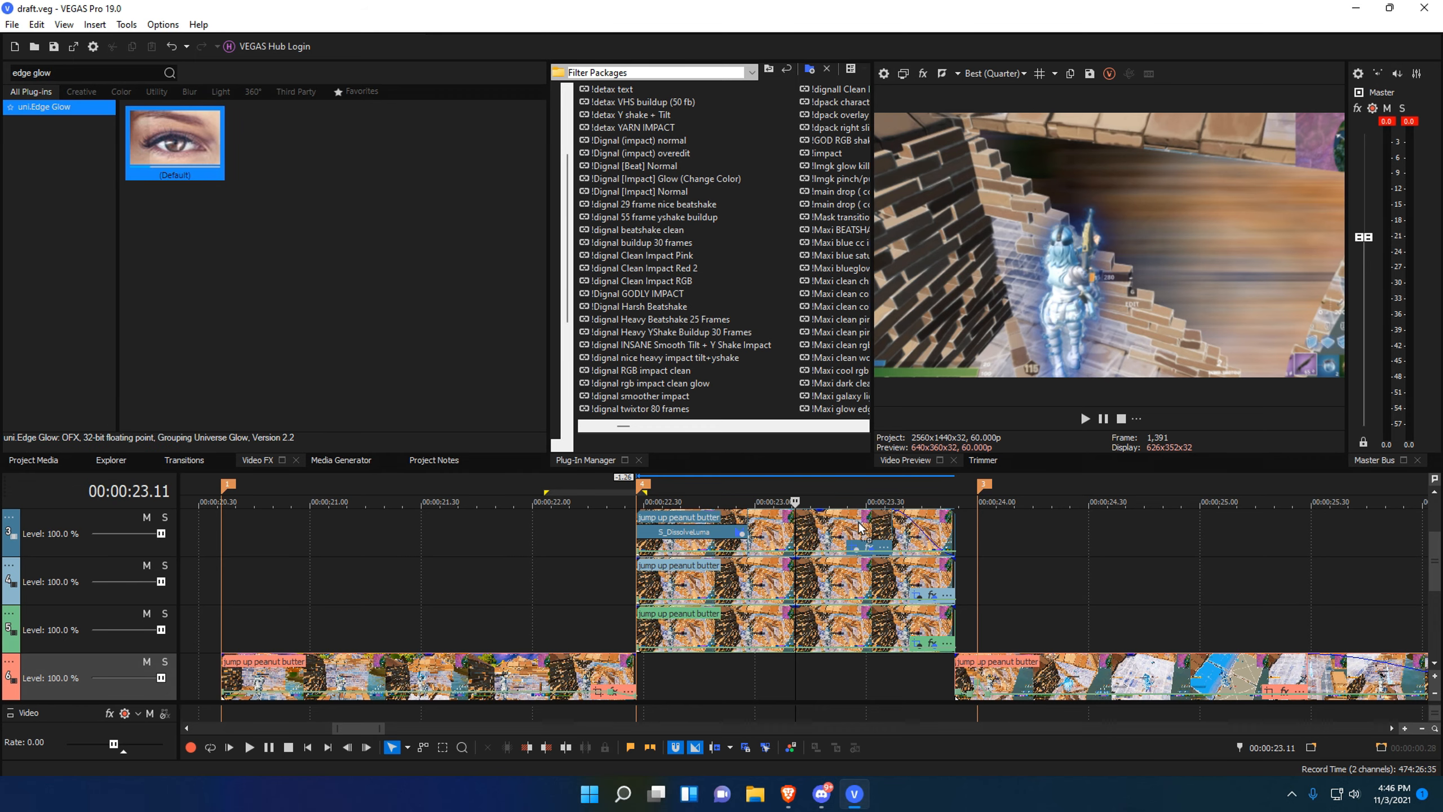
drag(861, 529, 860, 529)
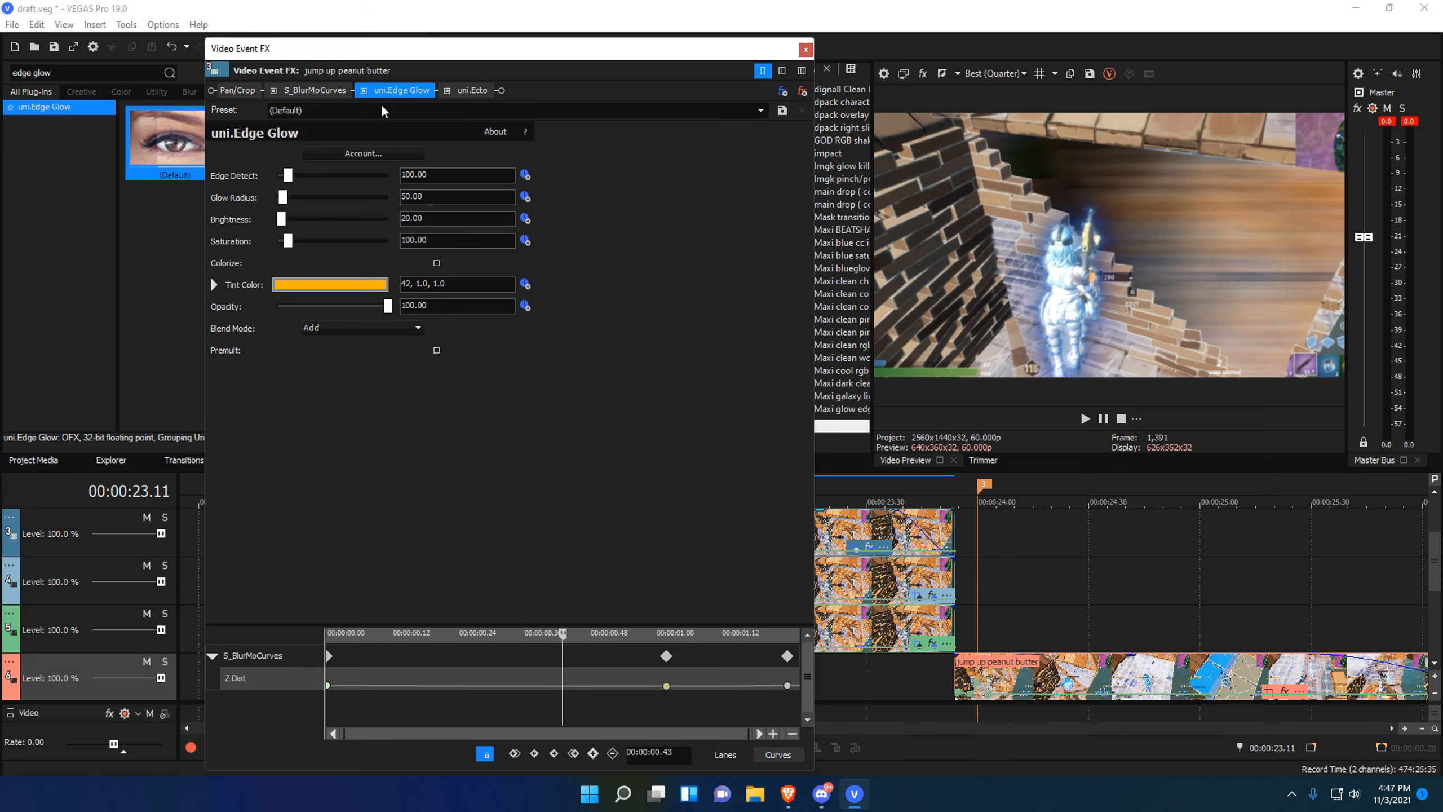
Set the Edge Glow tint to teal, Edge Detect 61.22, Glow Radius 132.35.
click(335, 284)
drag(379, 449, 379, 398)
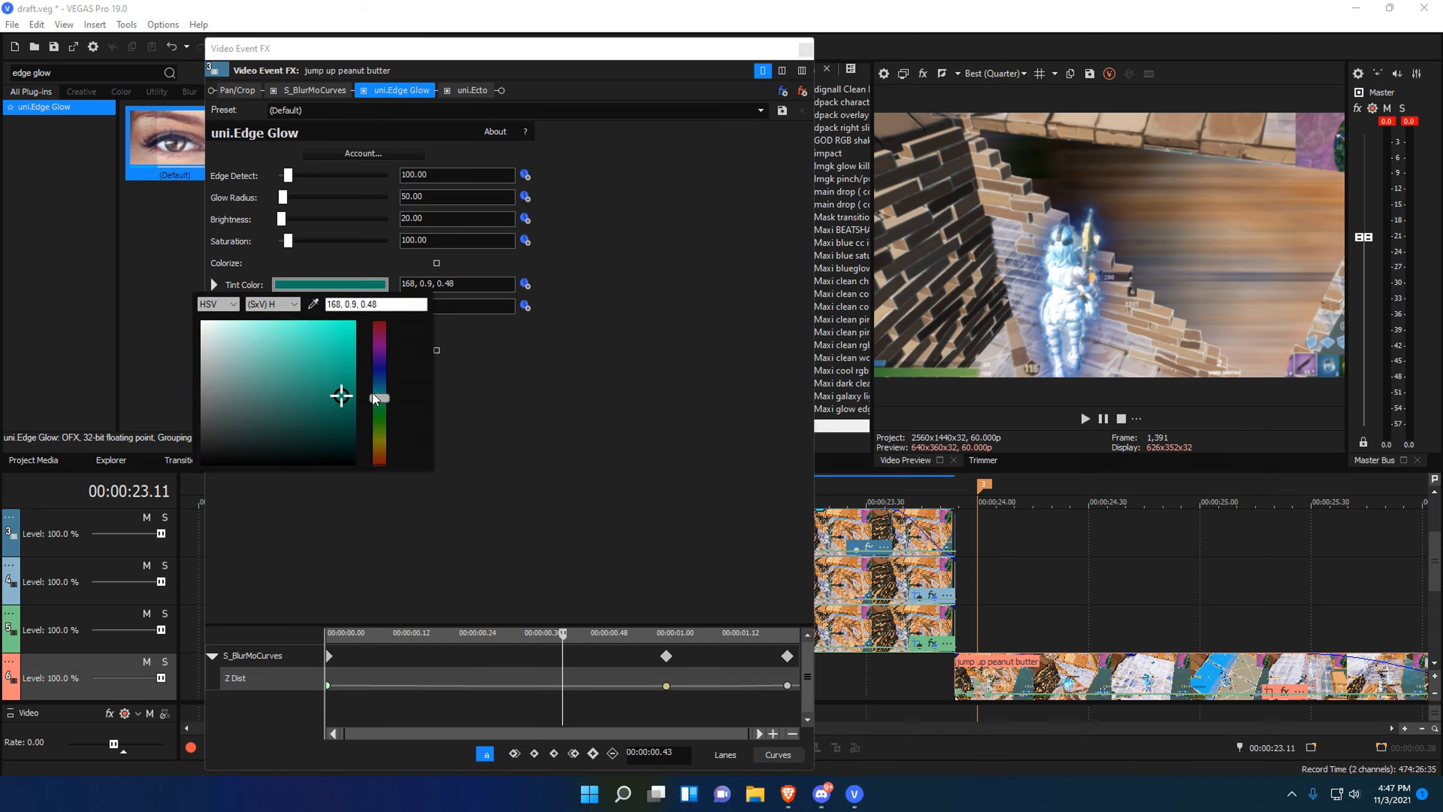
click(338, 327)
click(346, 325)
drag(288, 176, 292, 203)
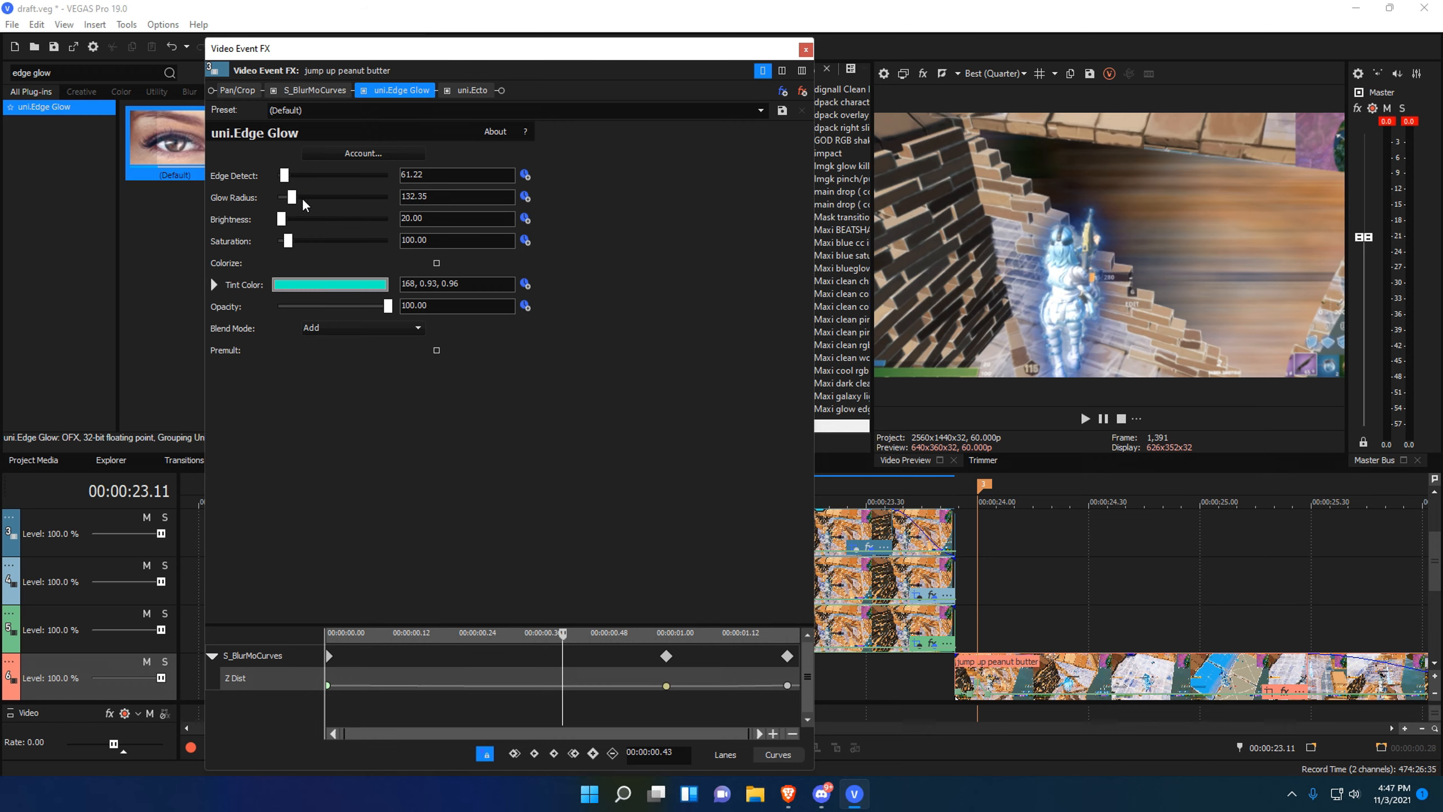
click(805, 50)
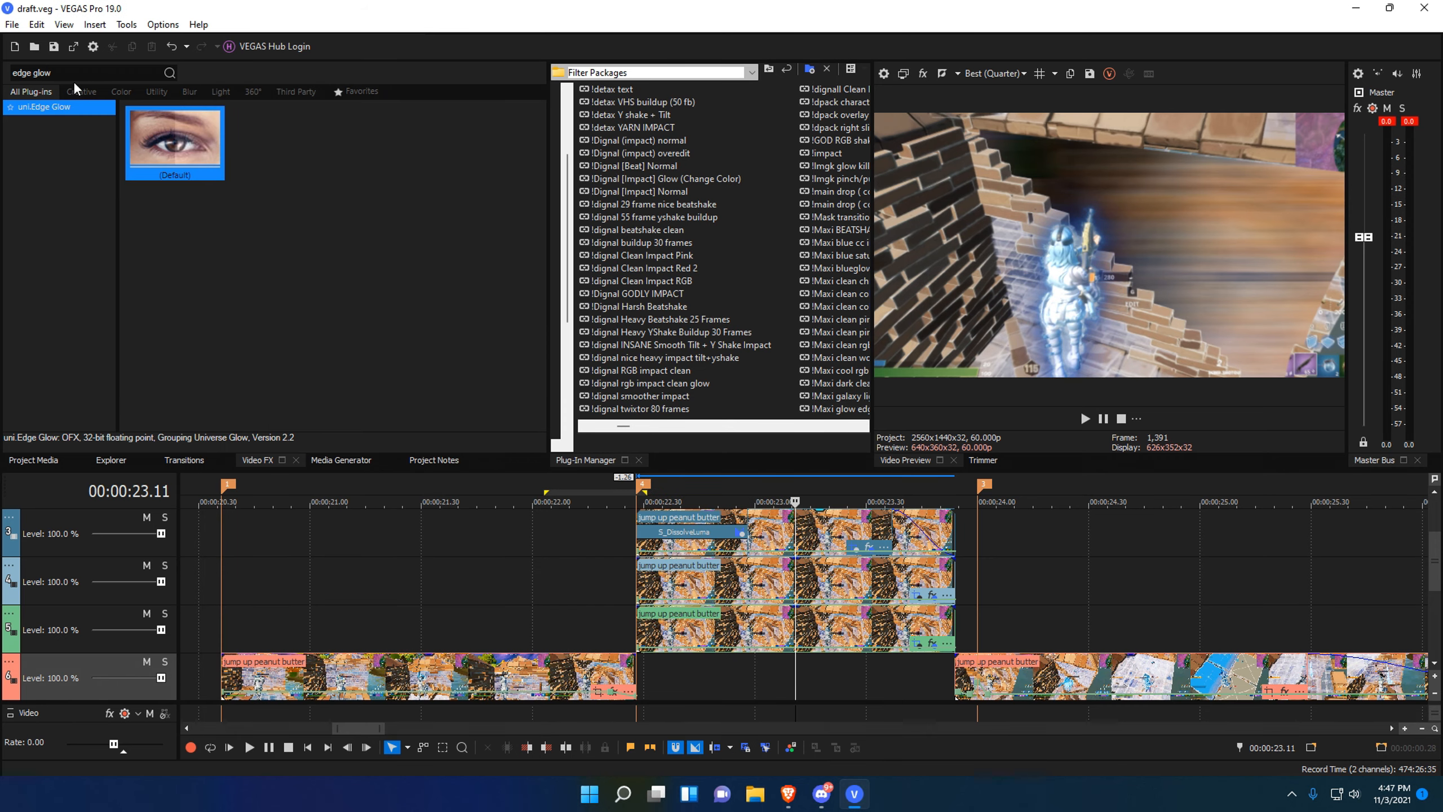
Search the Video FX list for 'rays' and select S_Rays to read its description.
key(BackSpace)
key(BackSpace)
key(BackSpace)
key(BackSpace)
key(BackSpace)
key(BackSpace)
key(BackSpace)
key(BackSpace)
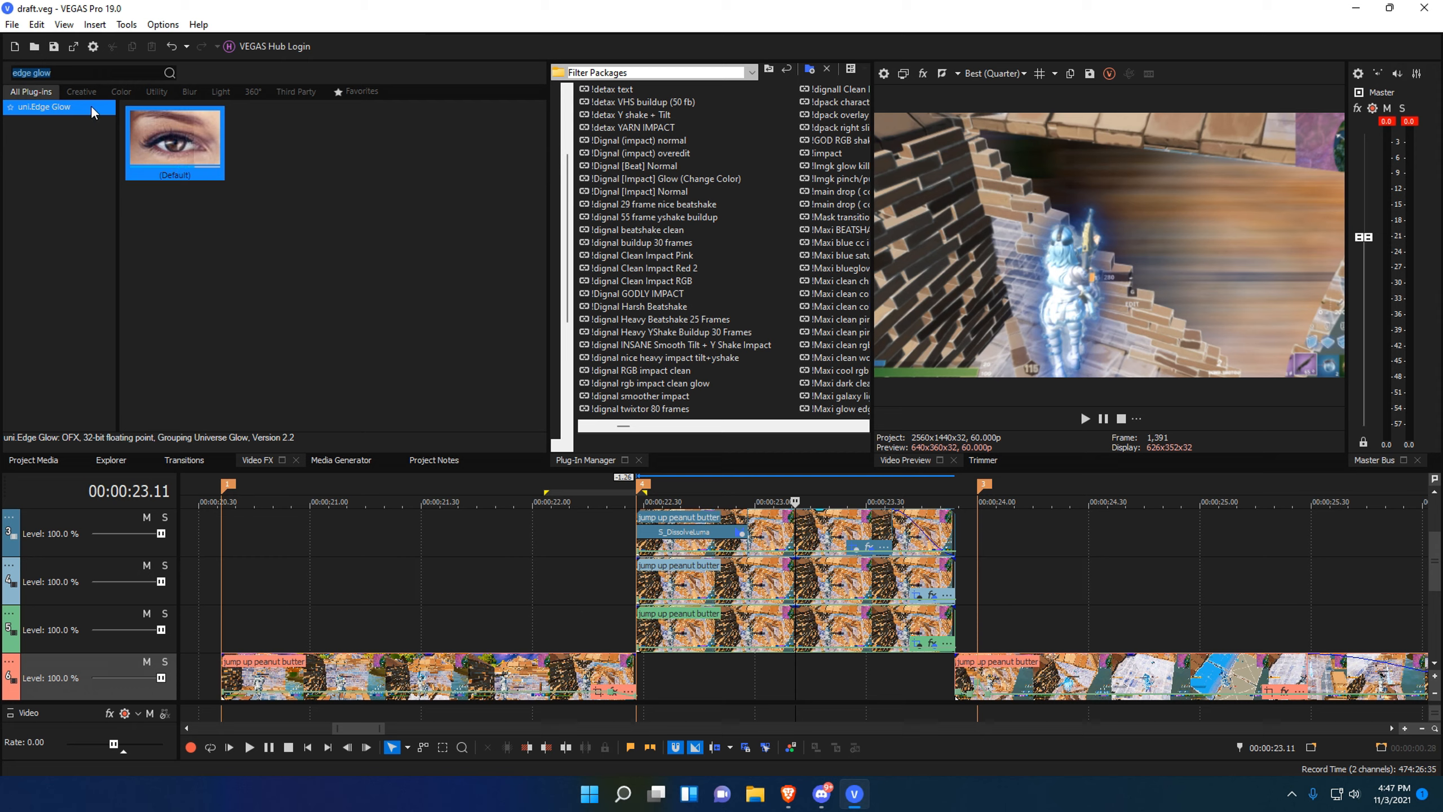
text(dgede)
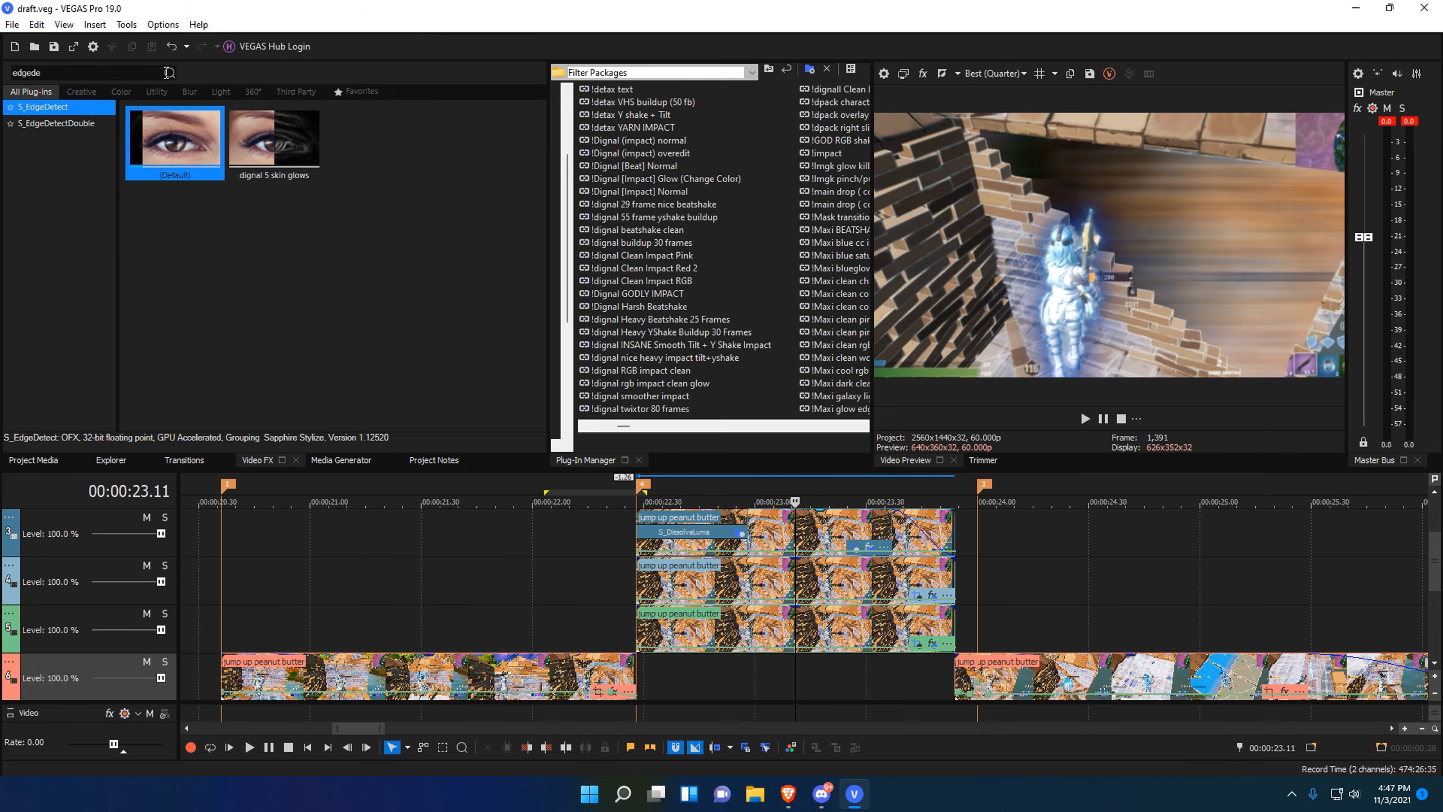
drag(45, 73, 3, 75)
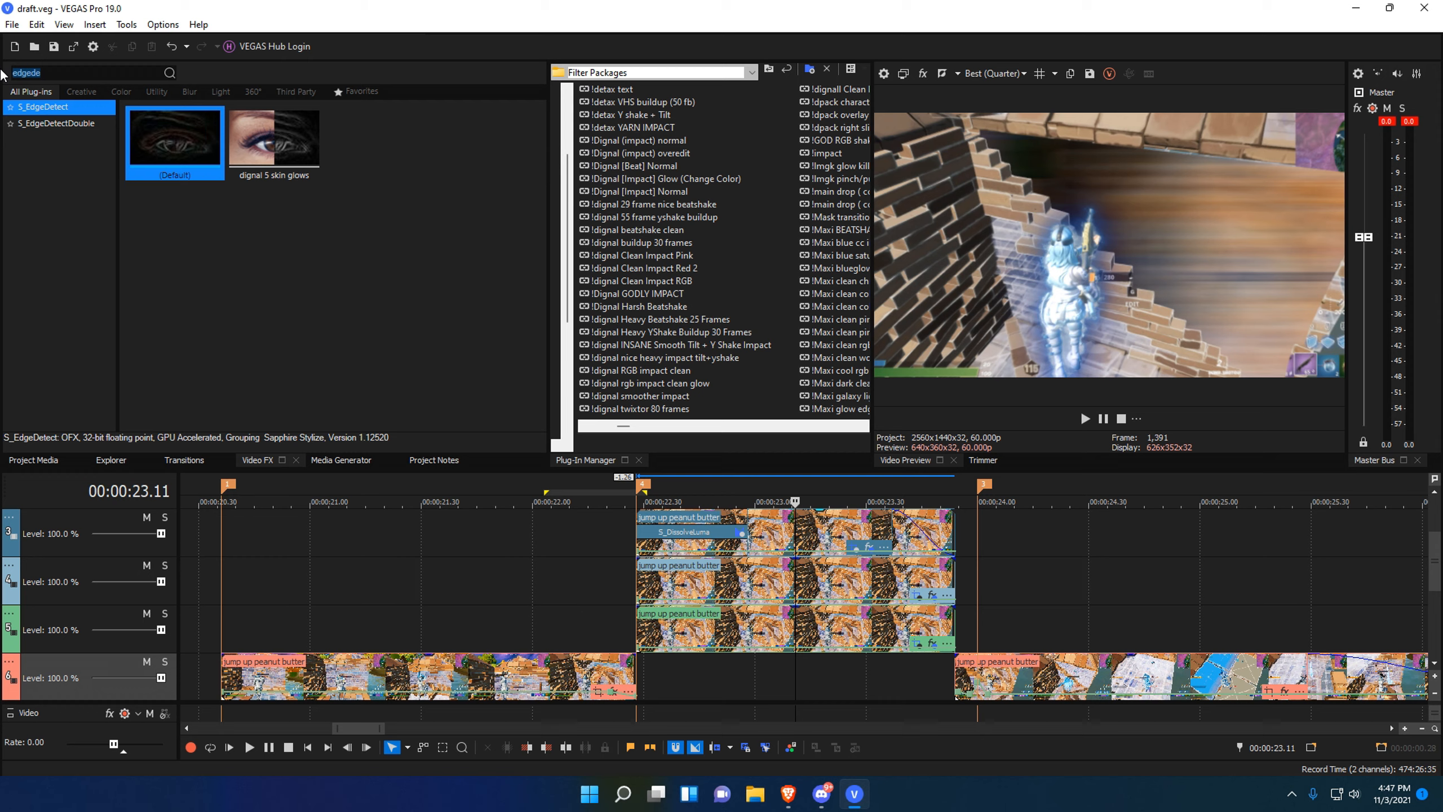
text(edgeglow)
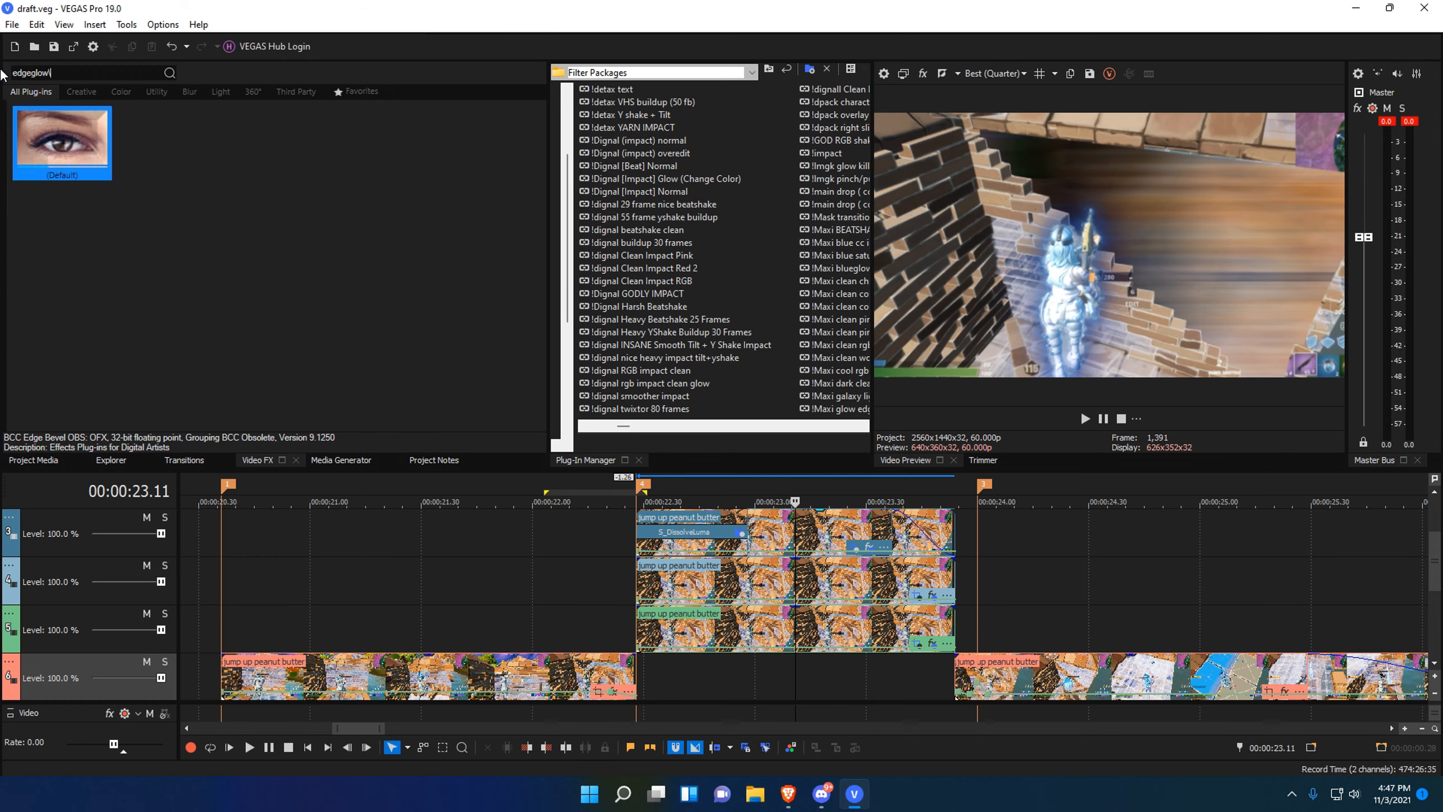
key(BackSpace)
key(BackSpace)
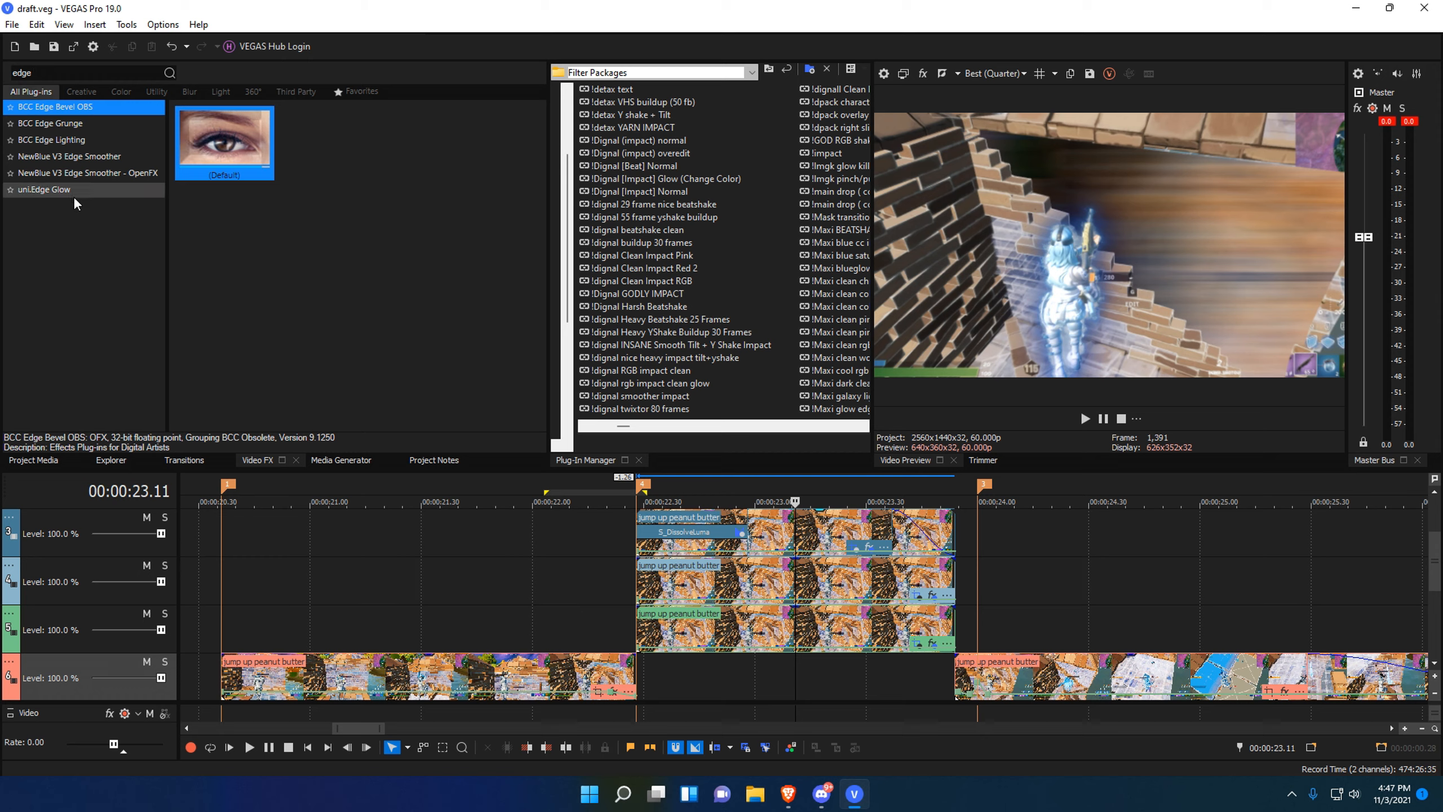
drag(34, 72, 3, 69)
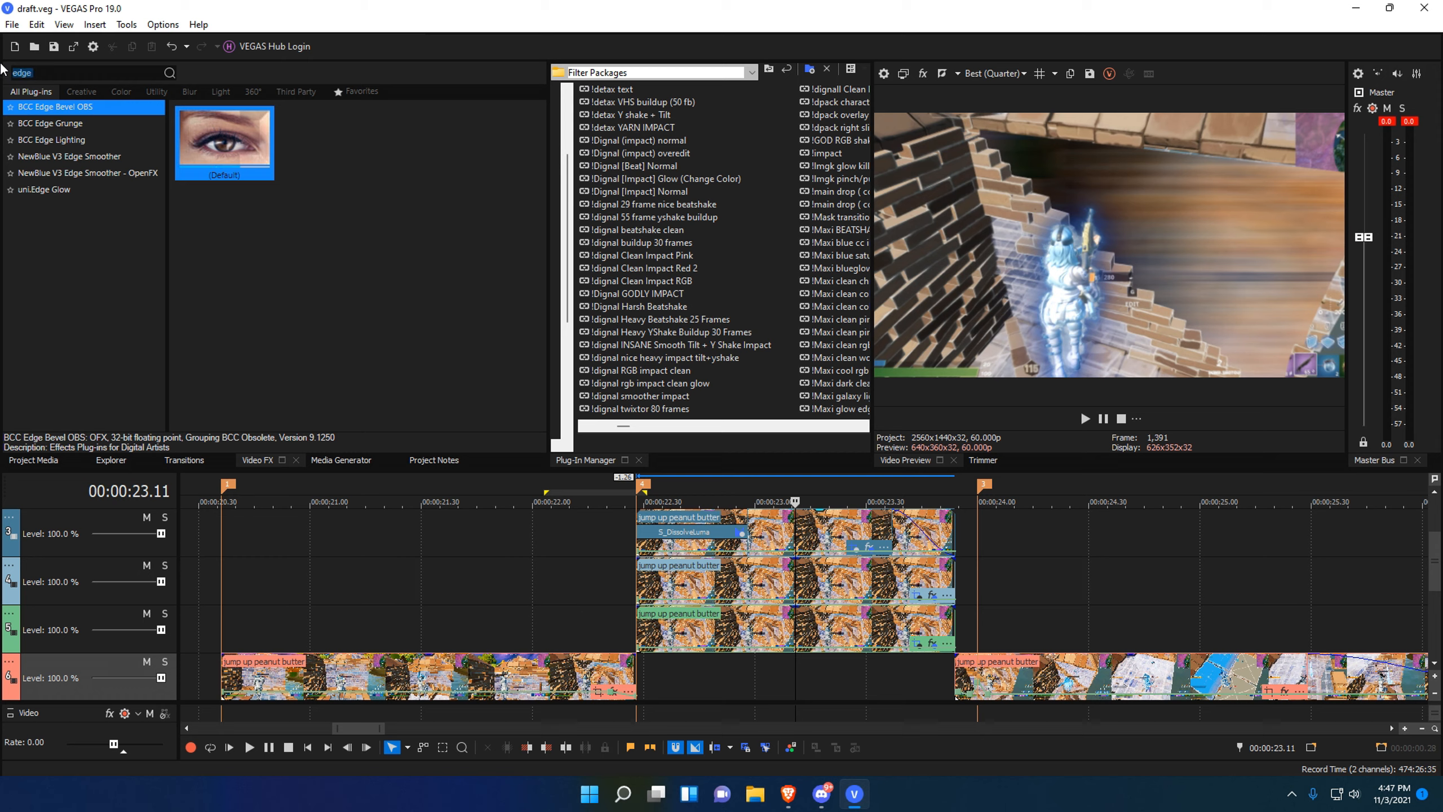
text(rays)
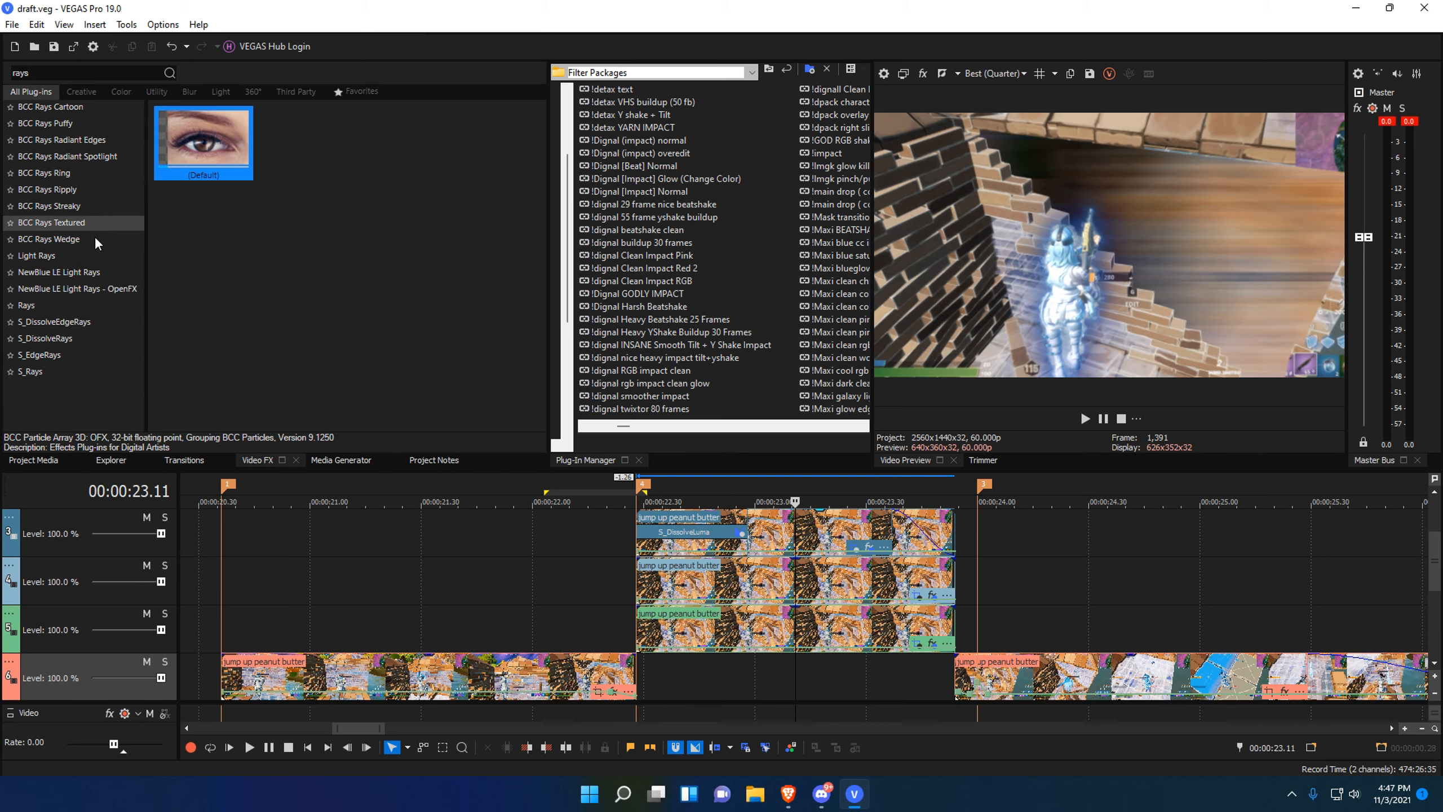
click(85, 379)
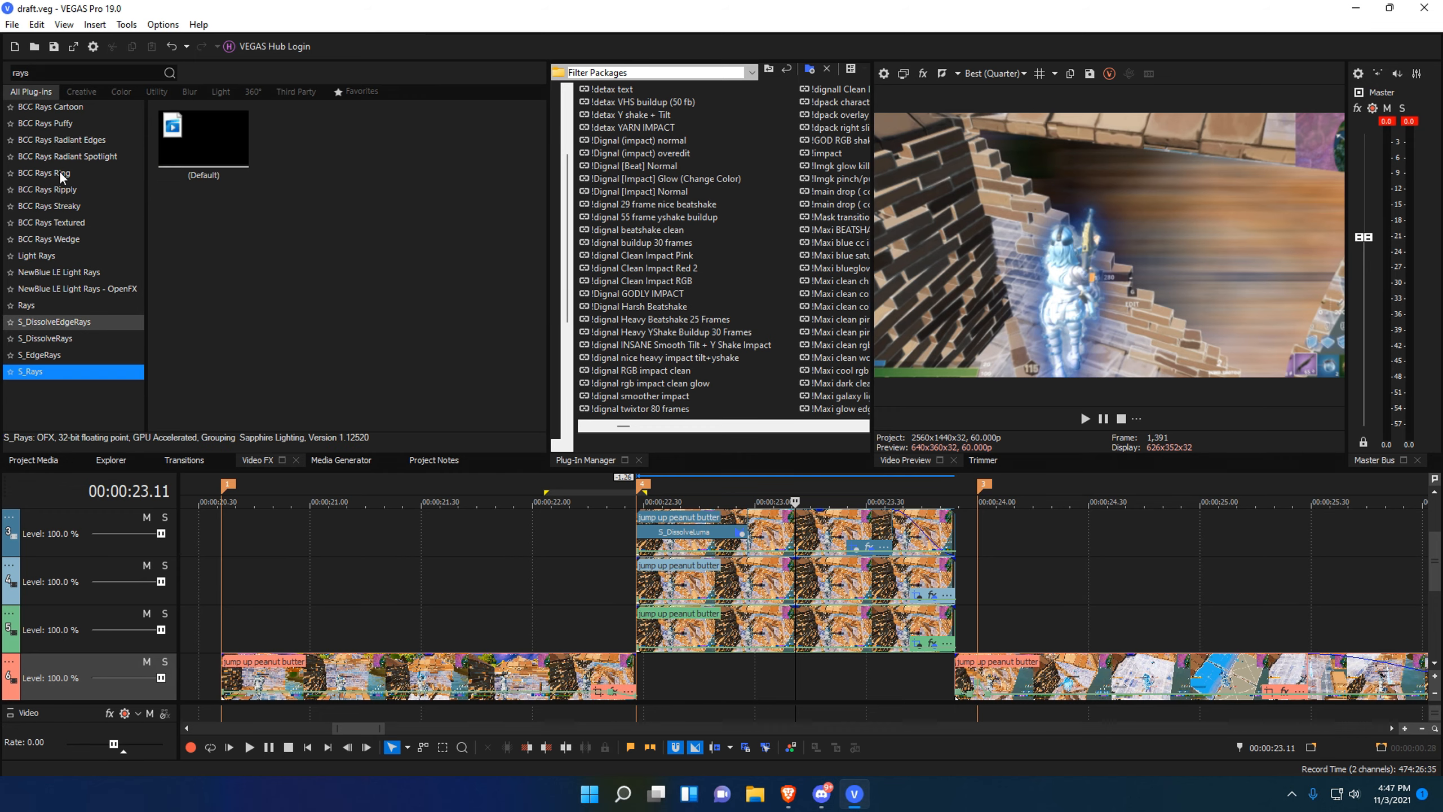
Check the jump up peanut butter clip's effect chain near 12 seconds, then jump to 24.00.
scroll(565, 627, down, 1)
scroll(564, 627, down, 5)
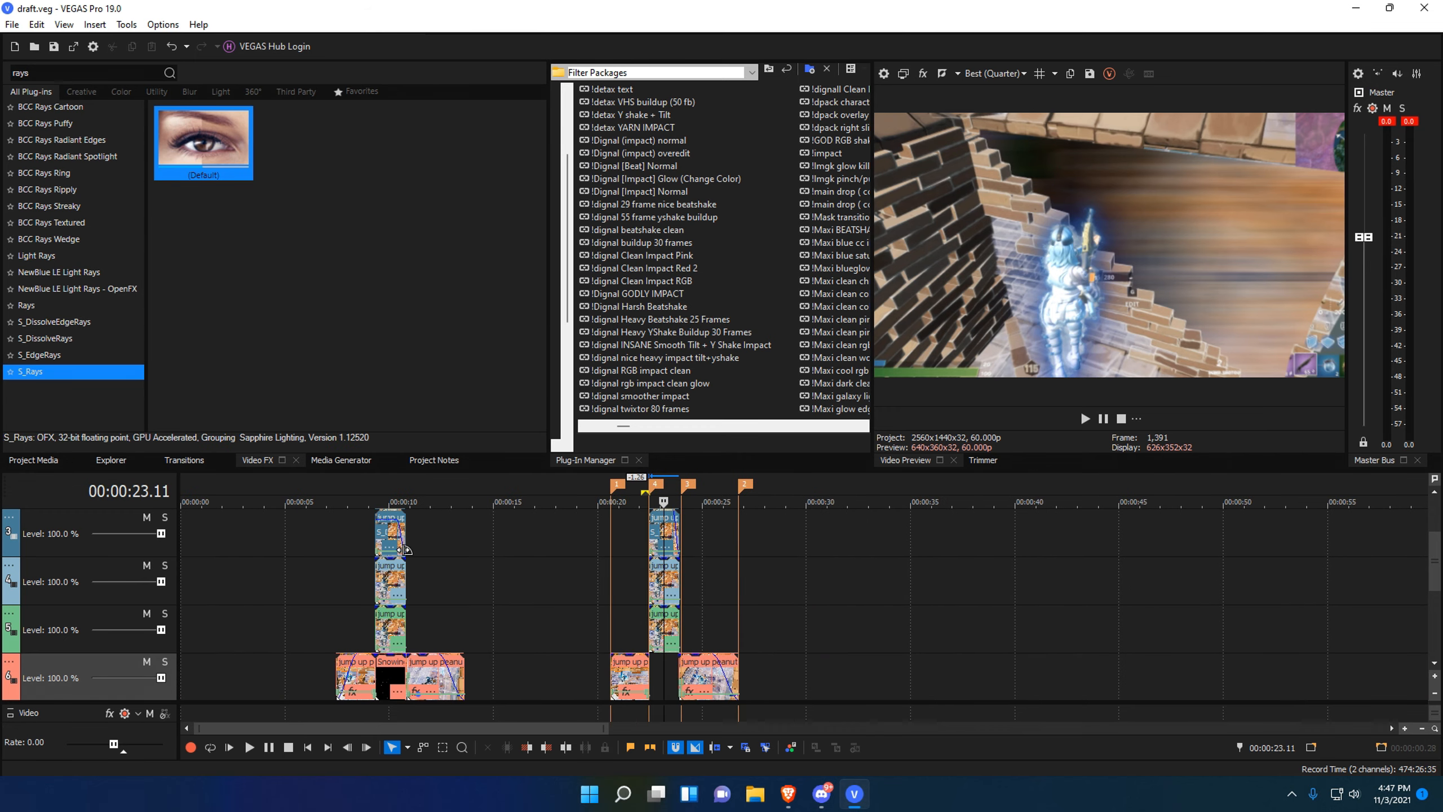
click(536, 560)
scroll(624, 579, up, 5)
click(510, 550)
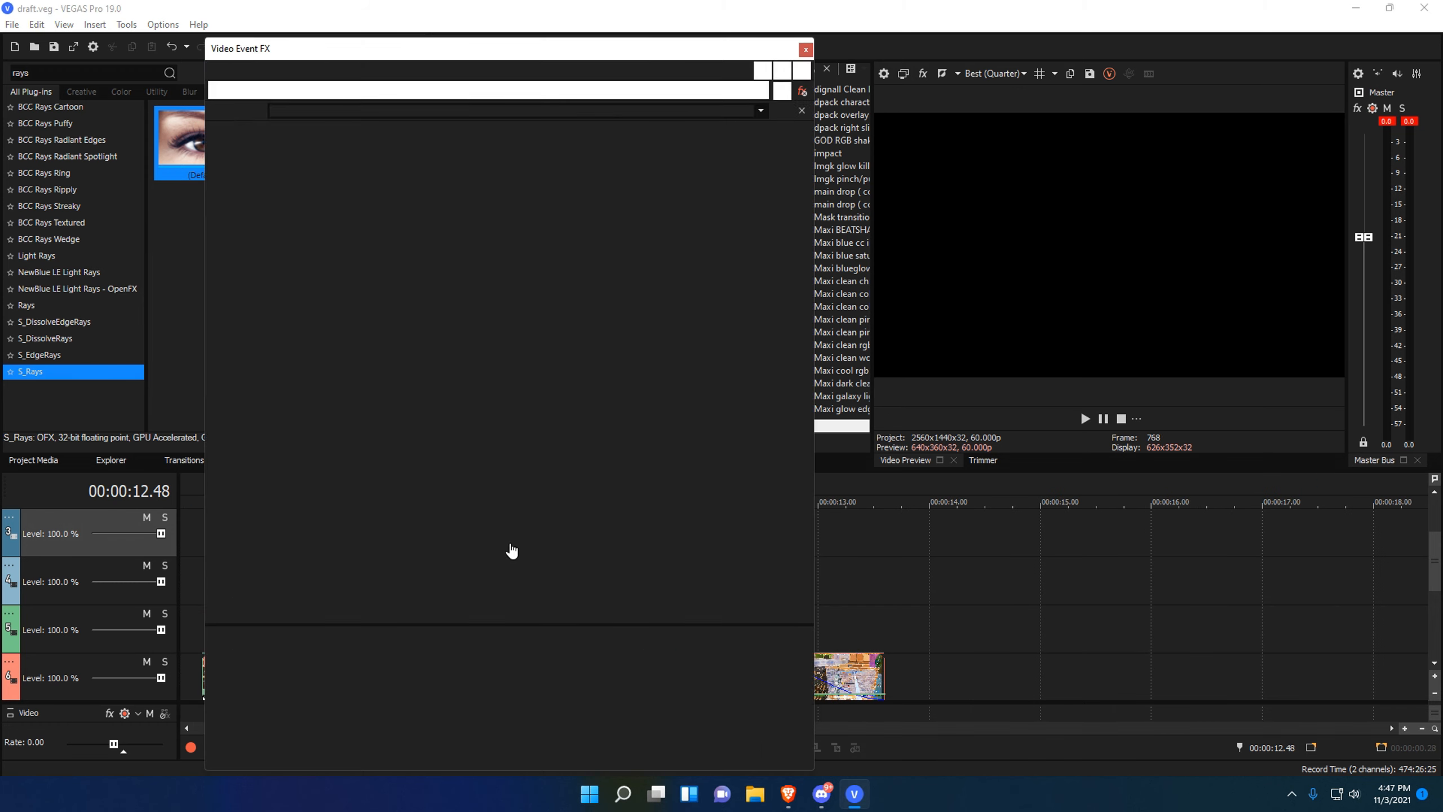
click(805, 50)
scroll(1034, 577, down, 4)
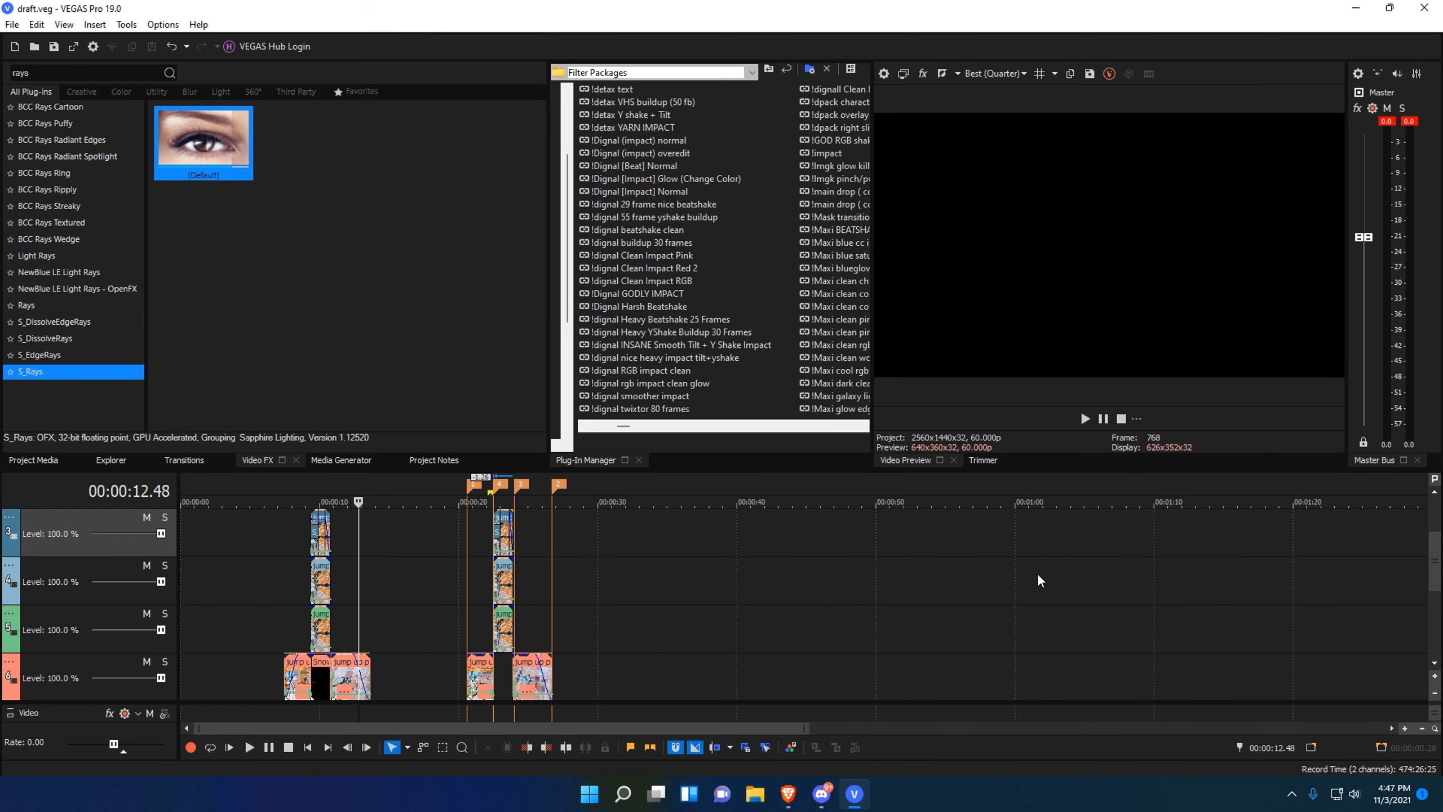
click(360, 572)
scroll(360, 572, up, 6)
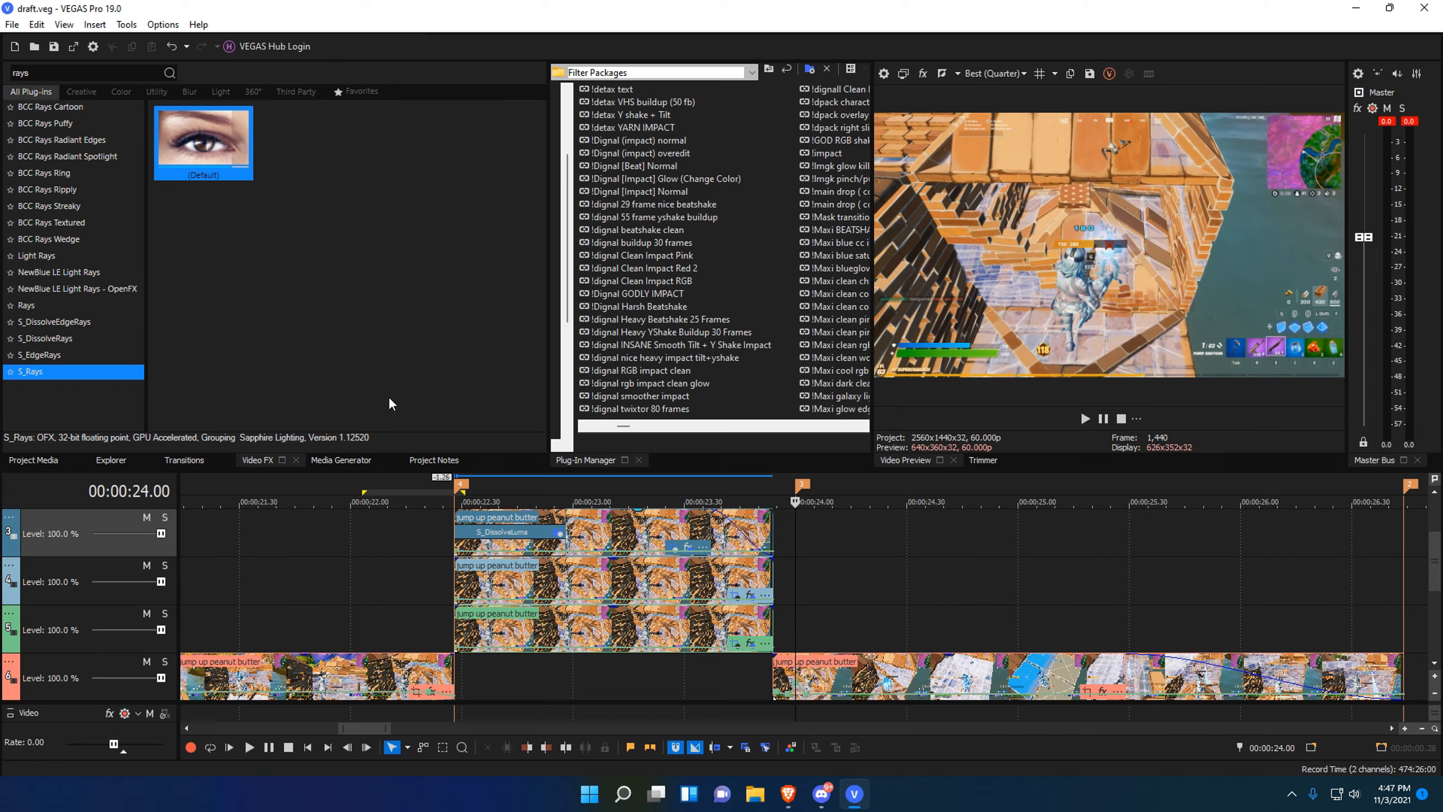
Apply S_EdgeRays to the top jump up peanut butter clip with a dark teal Rays Color.
drag(67, 352, 273, 411)
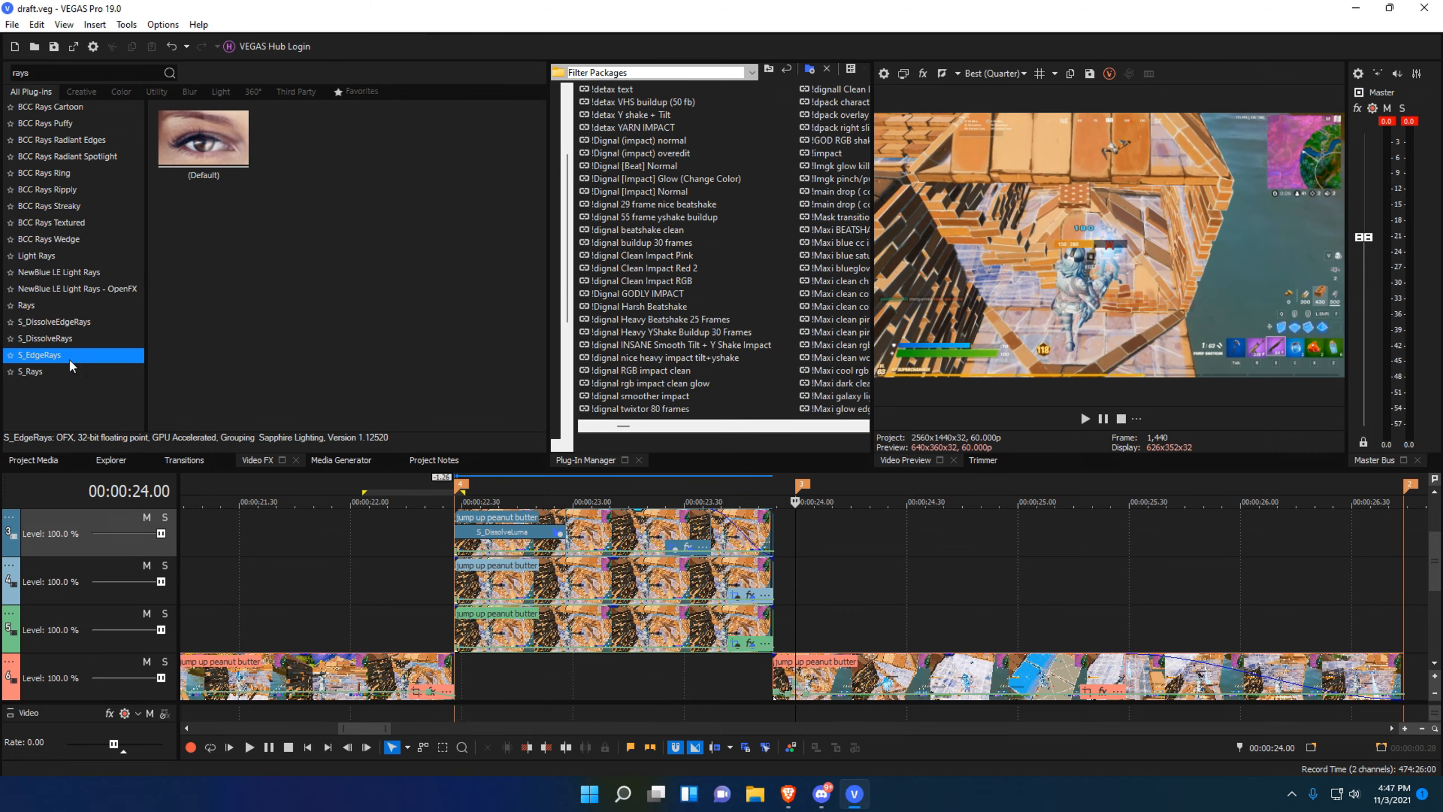
drag(69, 359, 684, 534)
mouse_move(352, 534)
mouse_down()
mouse_move(362, 542)
mouse_move(364, 516)
mouse_move(335, 506)
mouse_move(356, 518)
mouse_move(349, 504)
mouse_move(370, 507)
mouse_move(341, 505)
mouse_up()
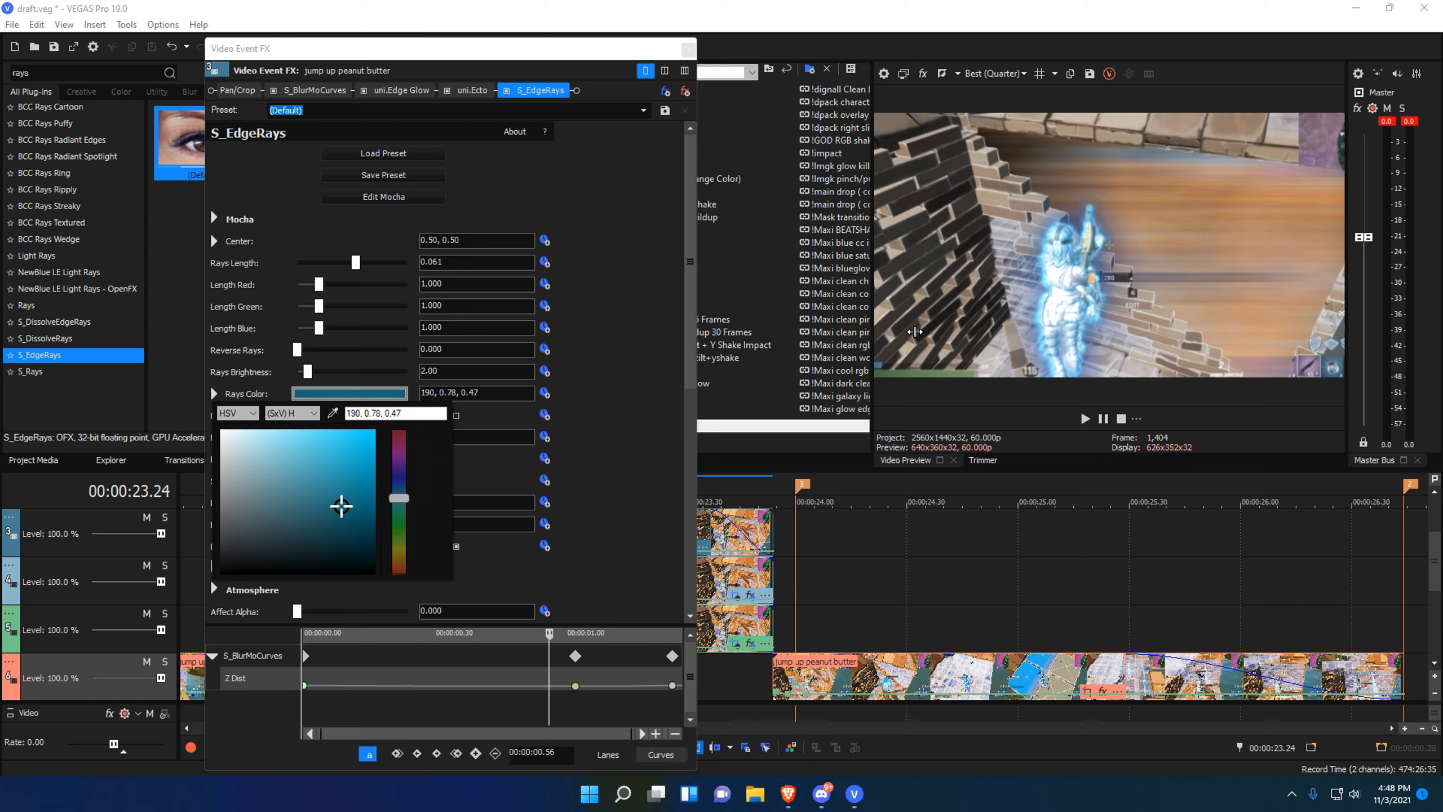
click(214, 394)
click(687, 48)
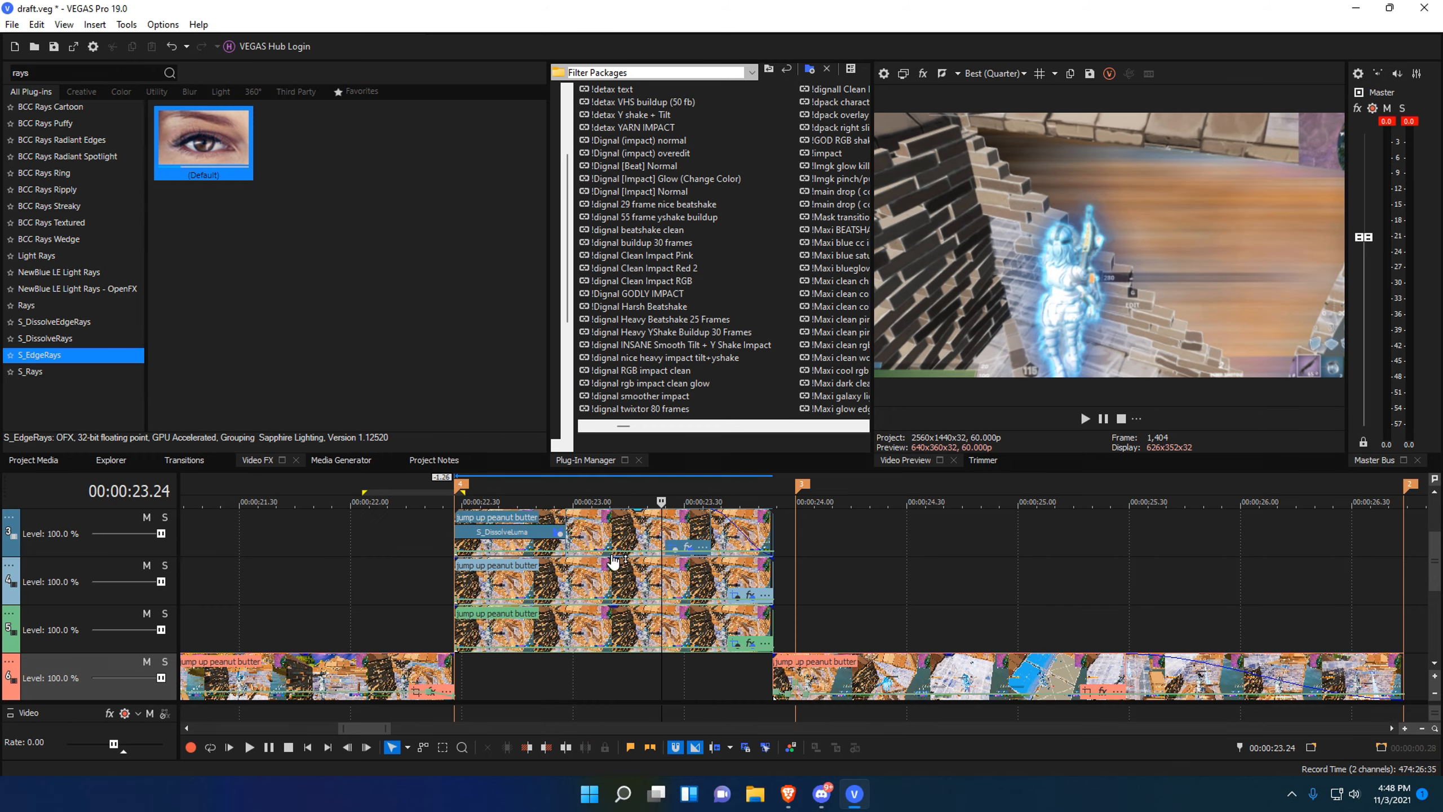
drag(413, 568, 764, 516)
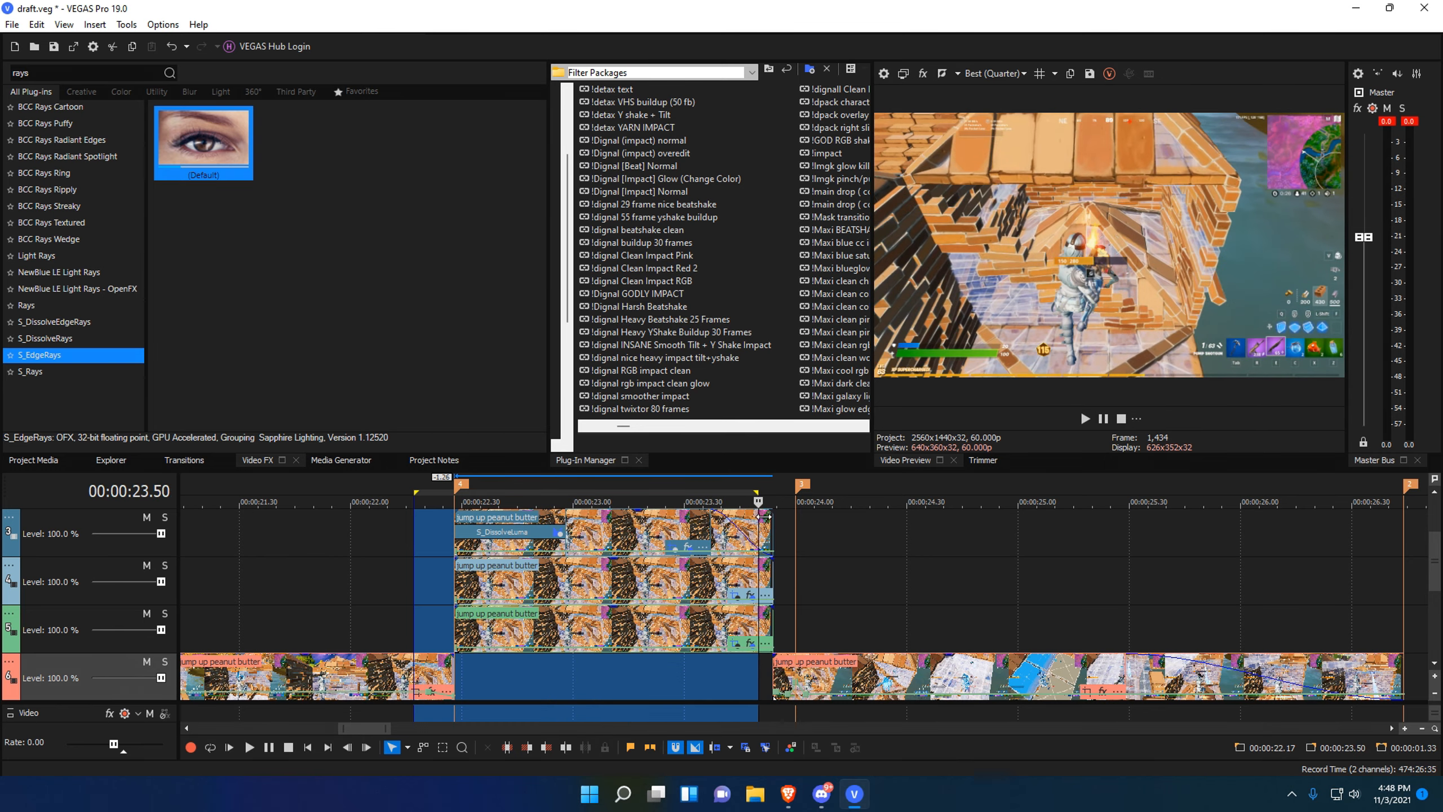
Split the lower jump up peanut butter clip at 24.00.
click(796, 573)
scroll(795, 574, up, 2)
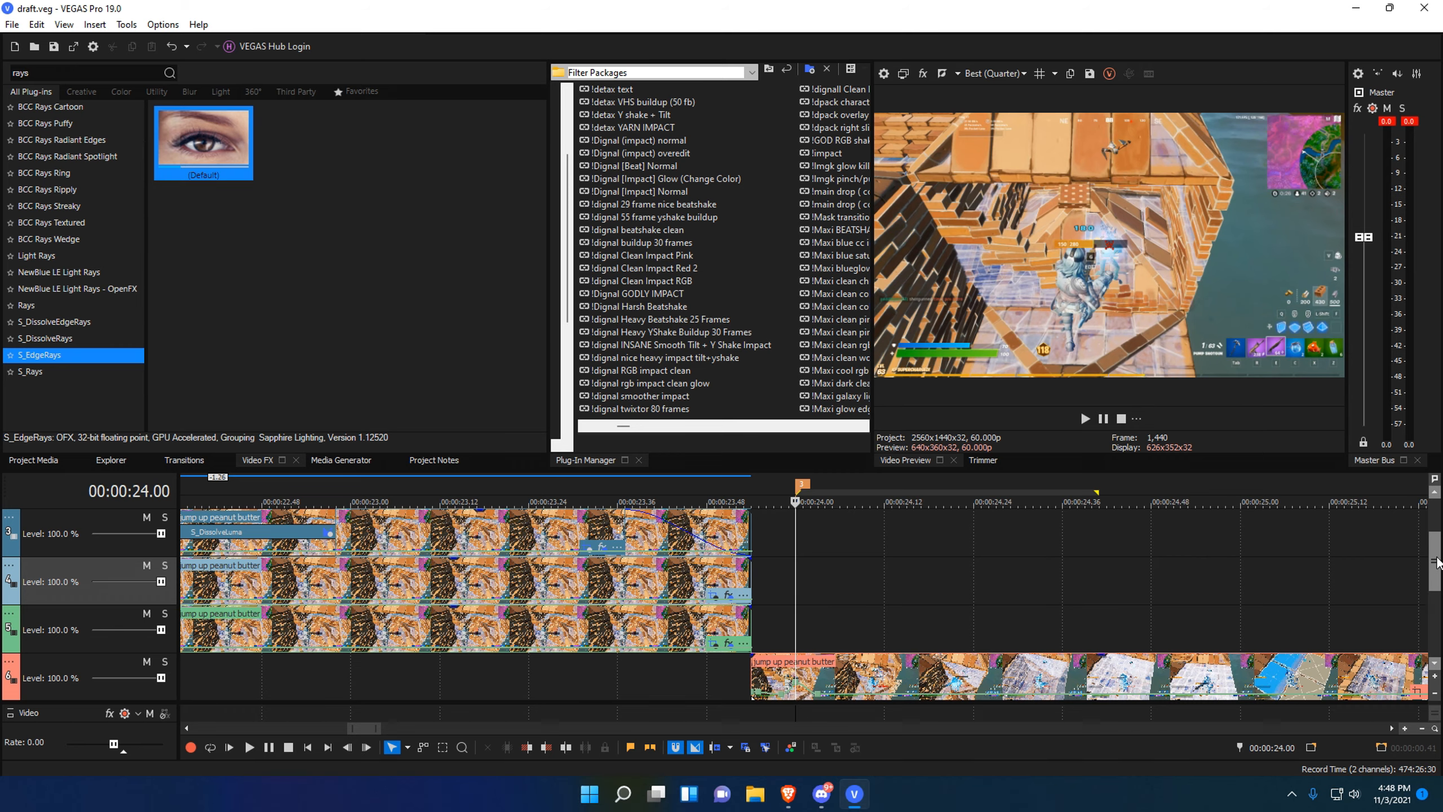
drag(1437, 562, 1437, 608)
scroll(877, 620, up, 3)
key(s)
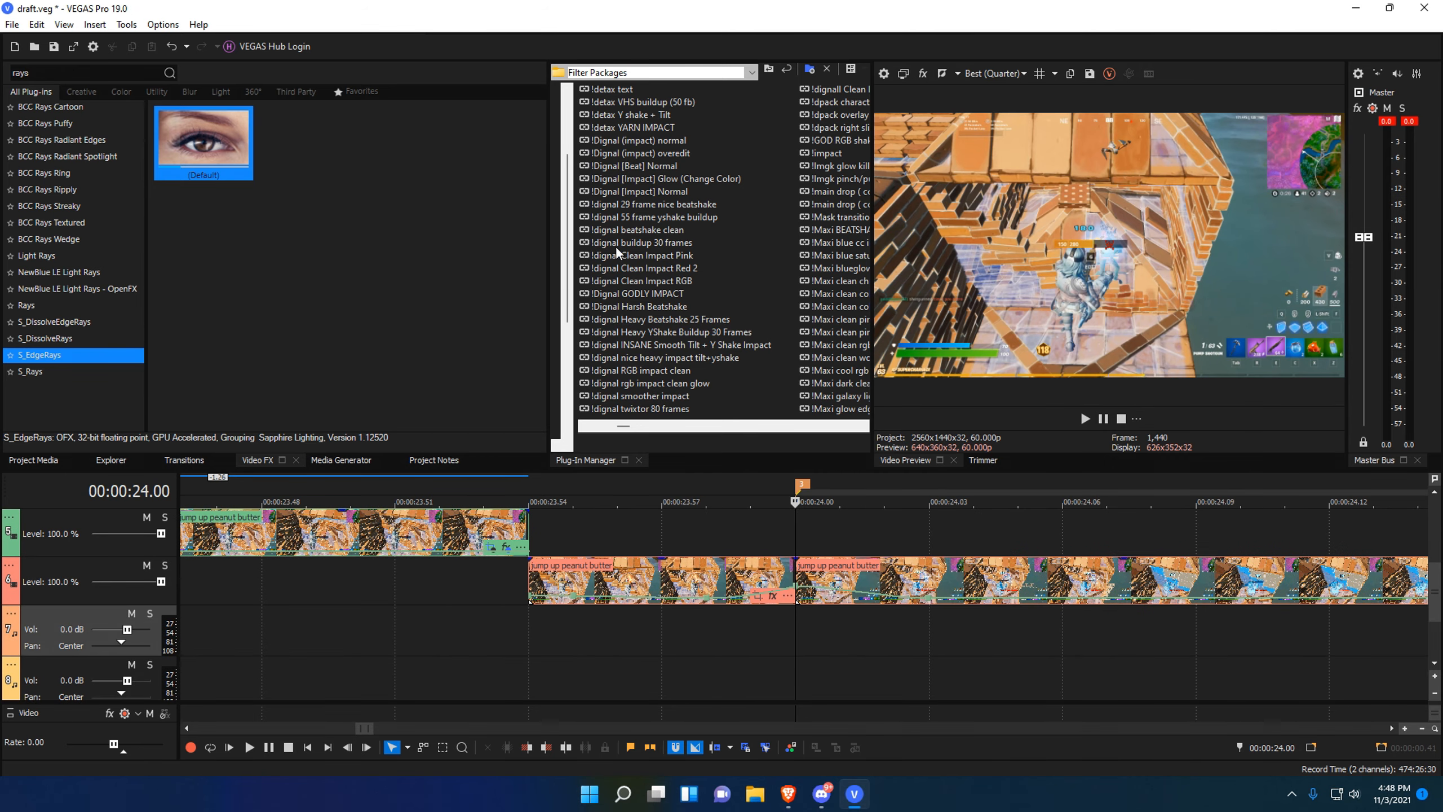
scroll(618, 255, up, 9)
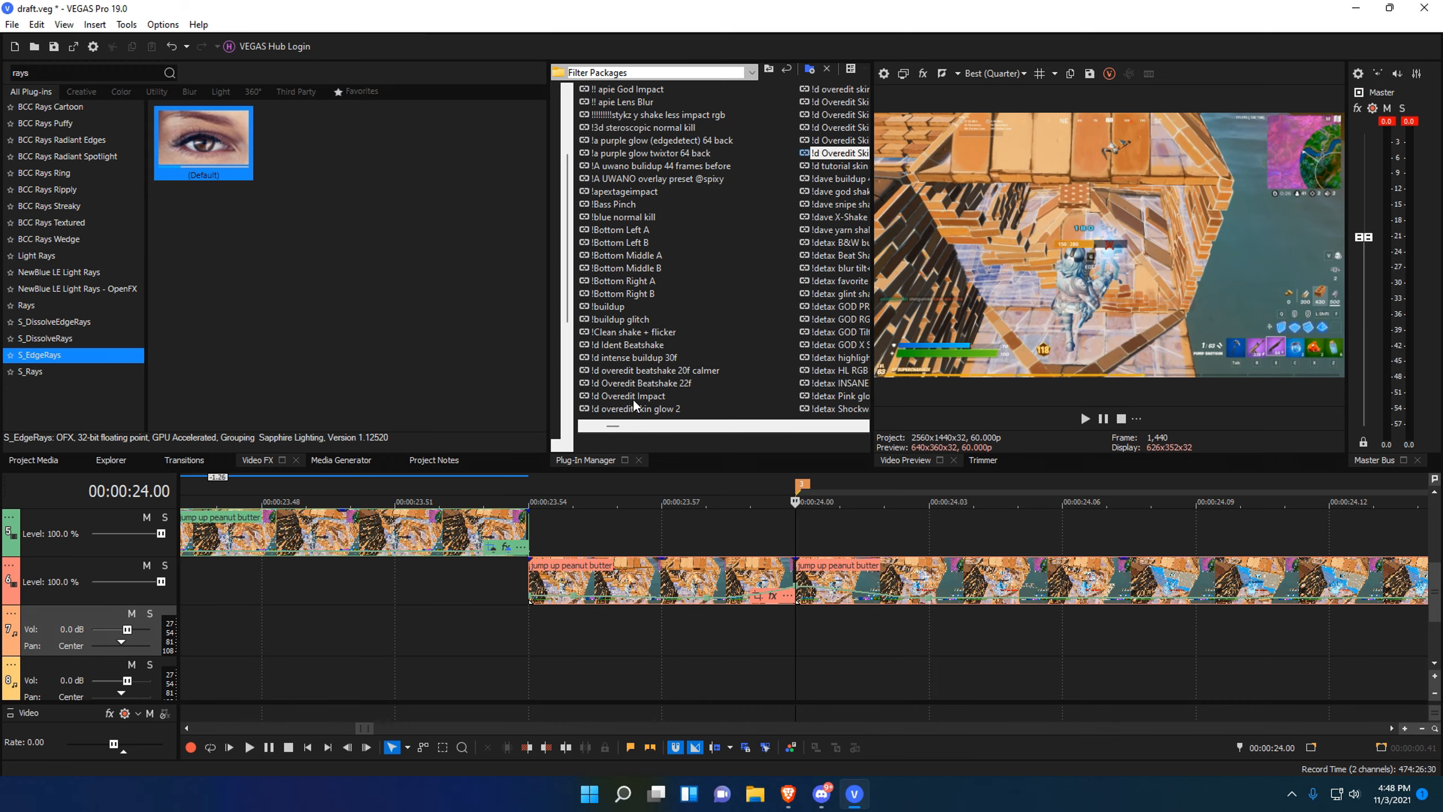
Apply the '!d Overedit Impact' filter package to the split clip.
drag(633, 397, 886, 591)
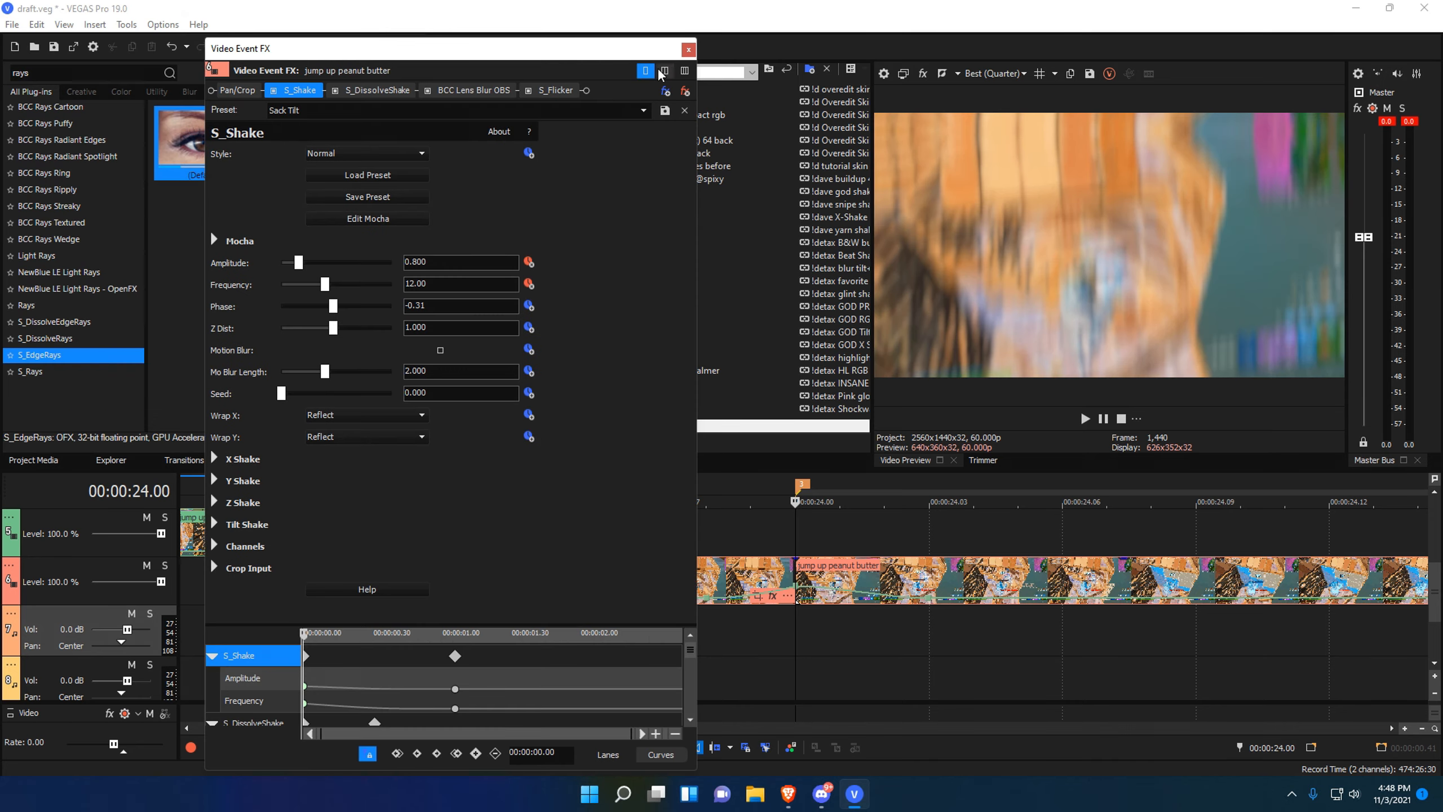
click(688, 49)
scroll(754, 645, down, 4)
click(710, 634)
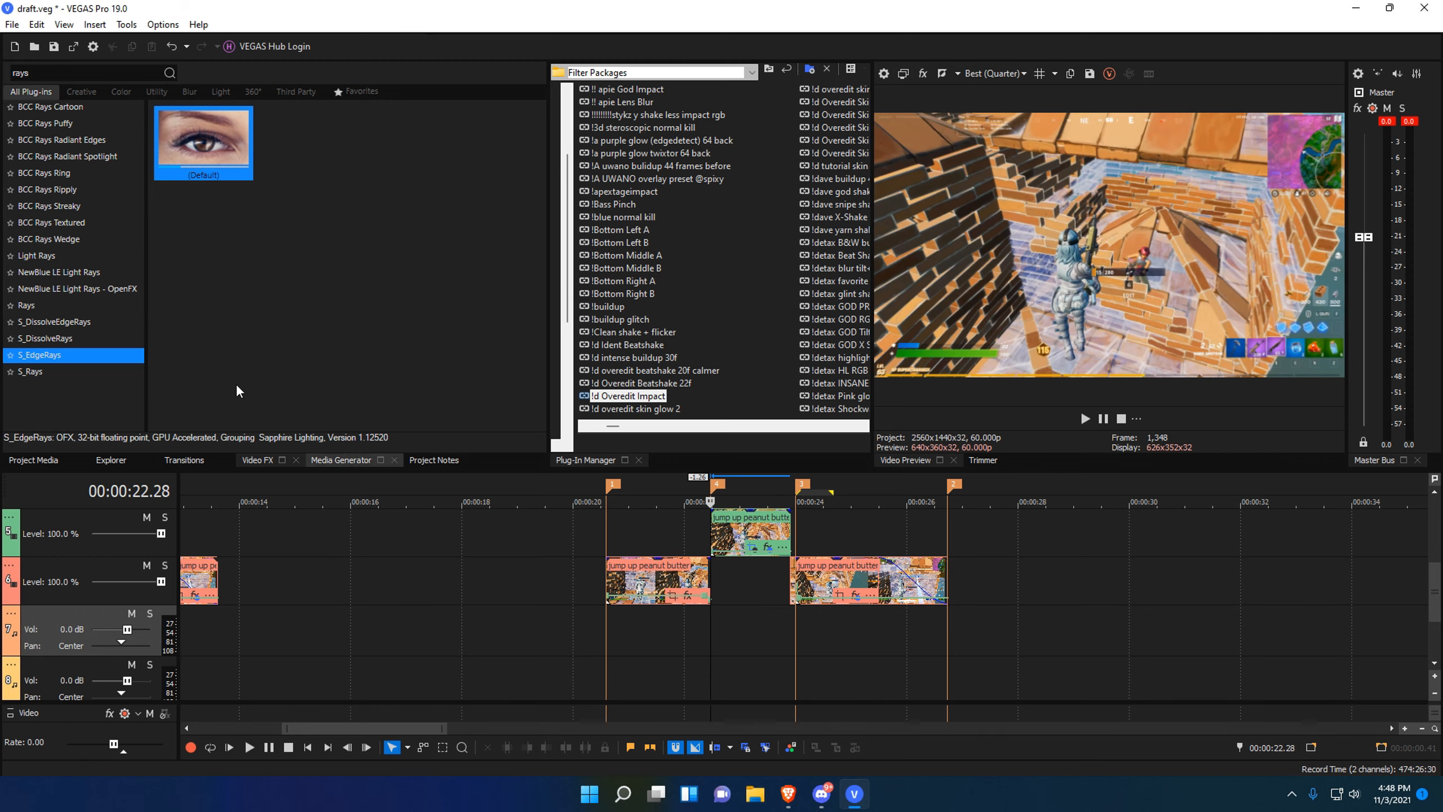
click(33, 459)
Add Snowing.mp4 to track 6 around 27 seconds and delete its audio event.
drag(370, 217, 1031, 638)
click(1030, 638)
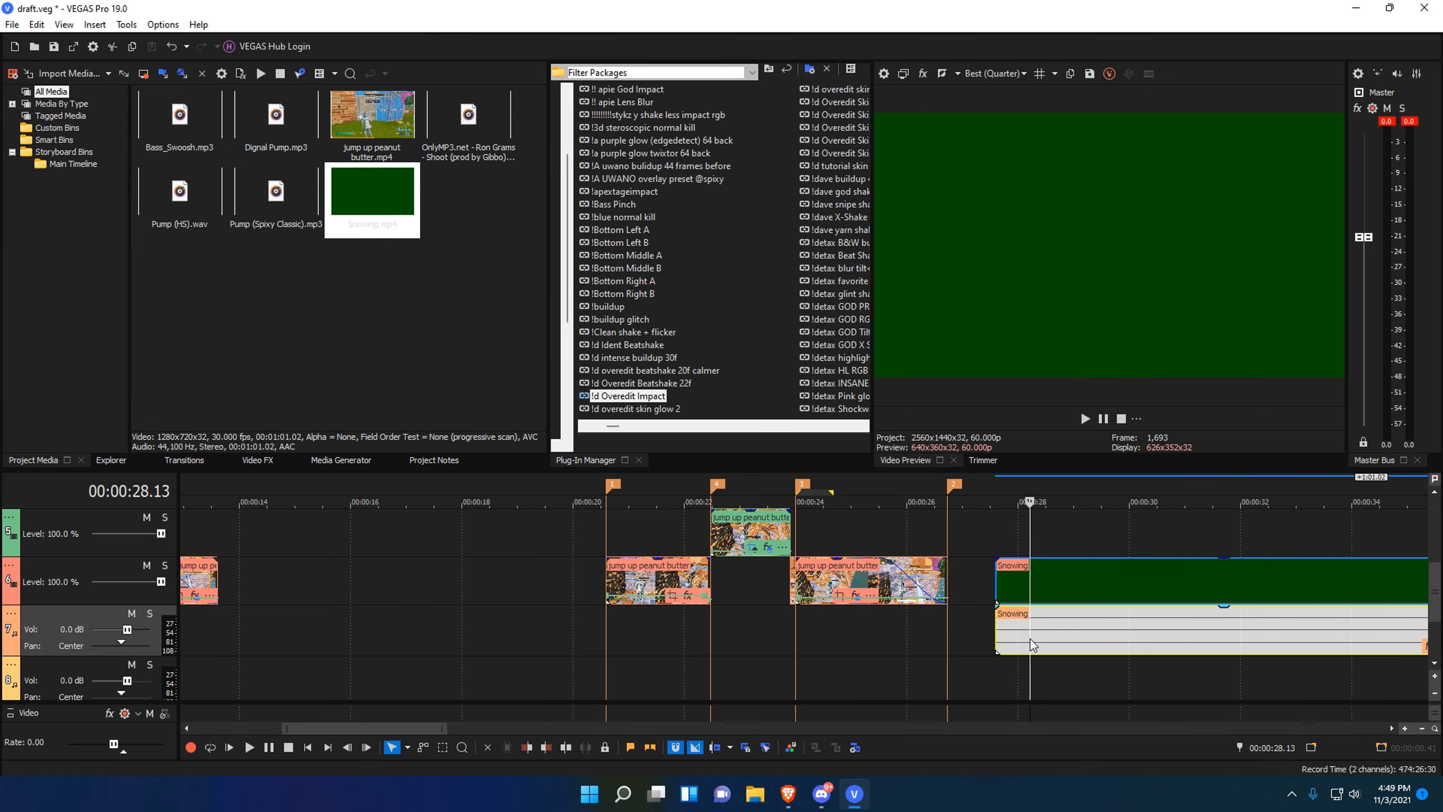
key(Delete)
scroll(832, 666, down, 2)
click(747, 662)
drag(755, 661, 794, 661)
click(759, 661)
click(769, 663)
Move the Snowing clip to about 22.28 and trim it to end near 23.54.
drag(795, 580, 607, 594)
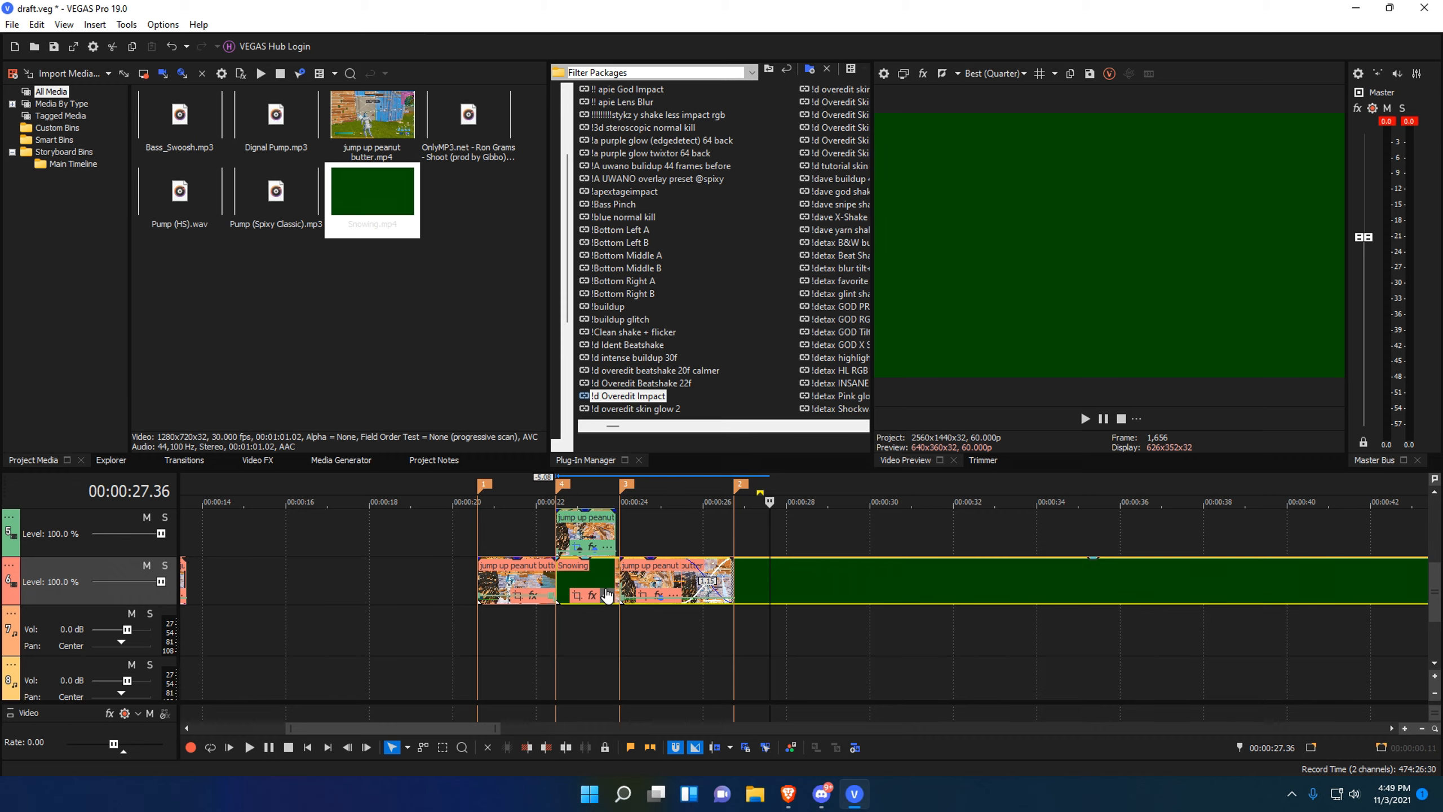
right_click(607, 594)
click(653, 543)
scroll(843, 609, up, 3)
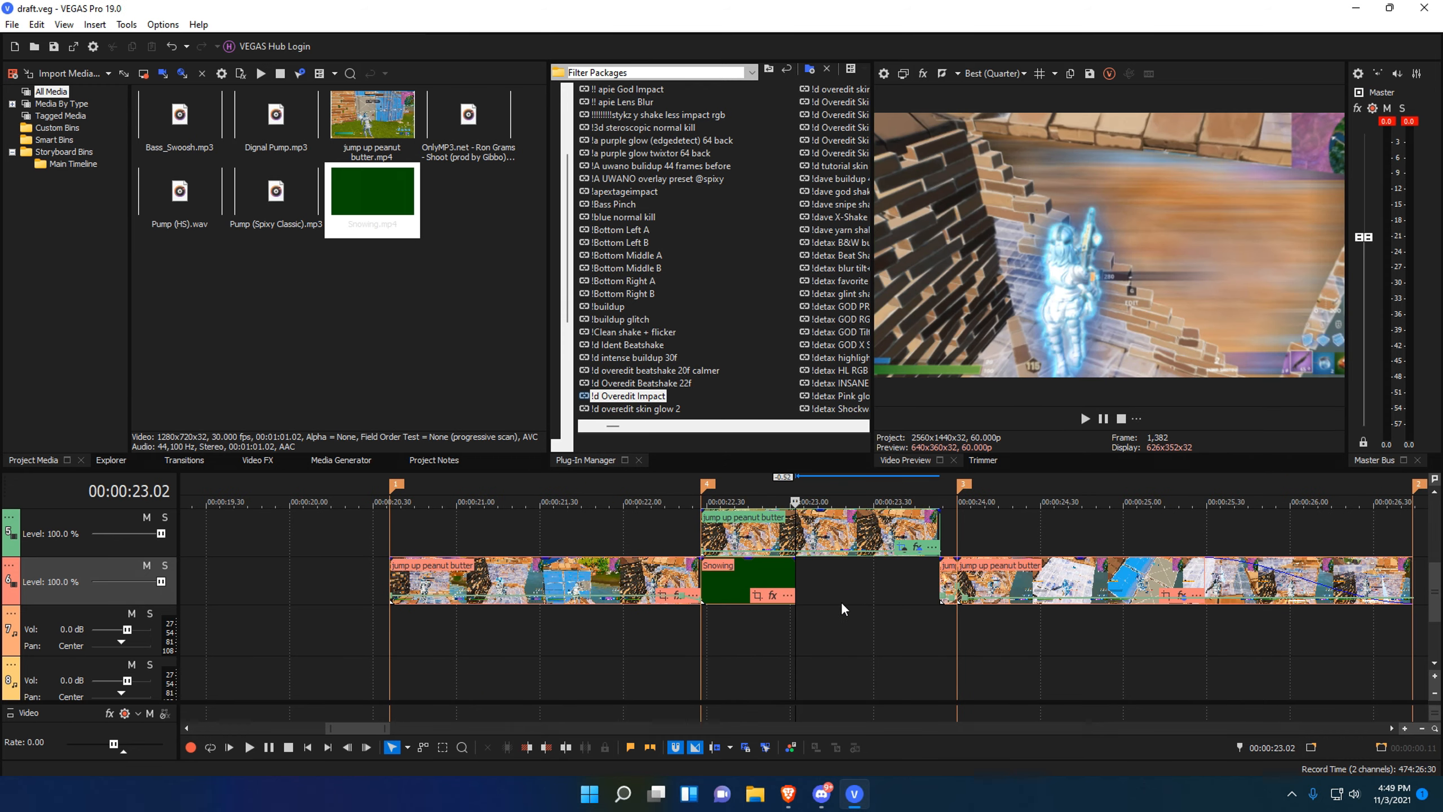
drag(795, 578, 939, 574)
drag(834, 679, 405, 647)
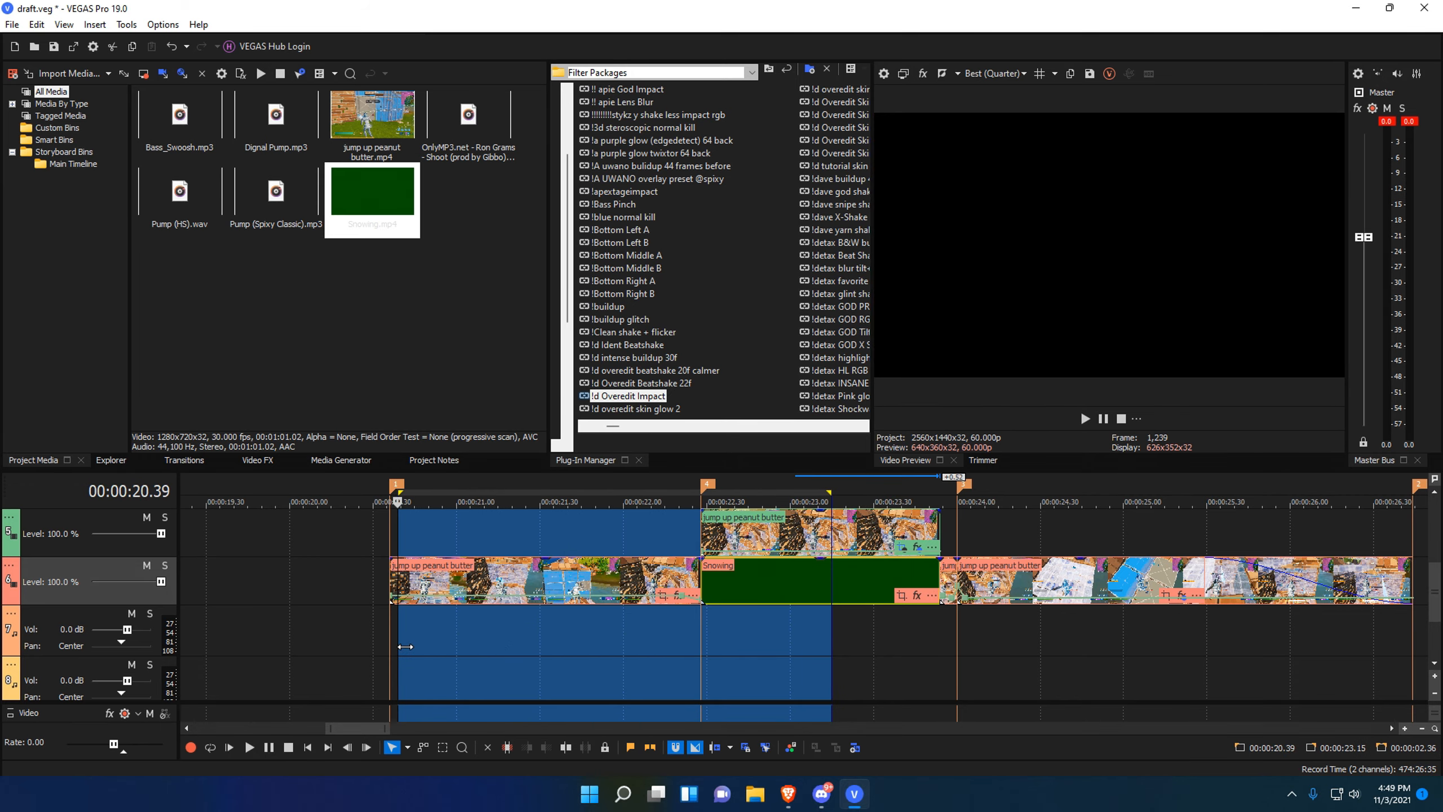
click(388, 639)
scroll(682, 648, down, 1)
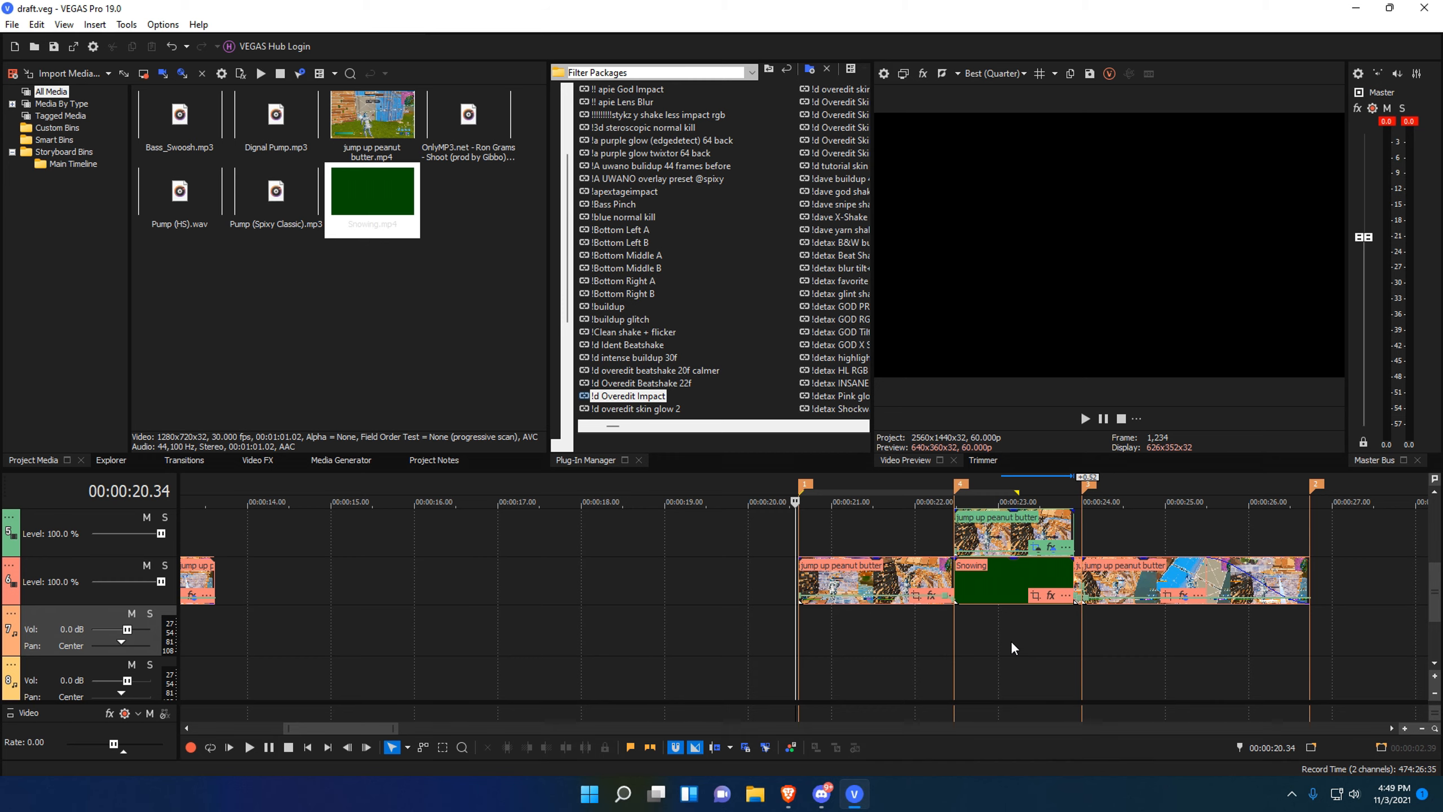